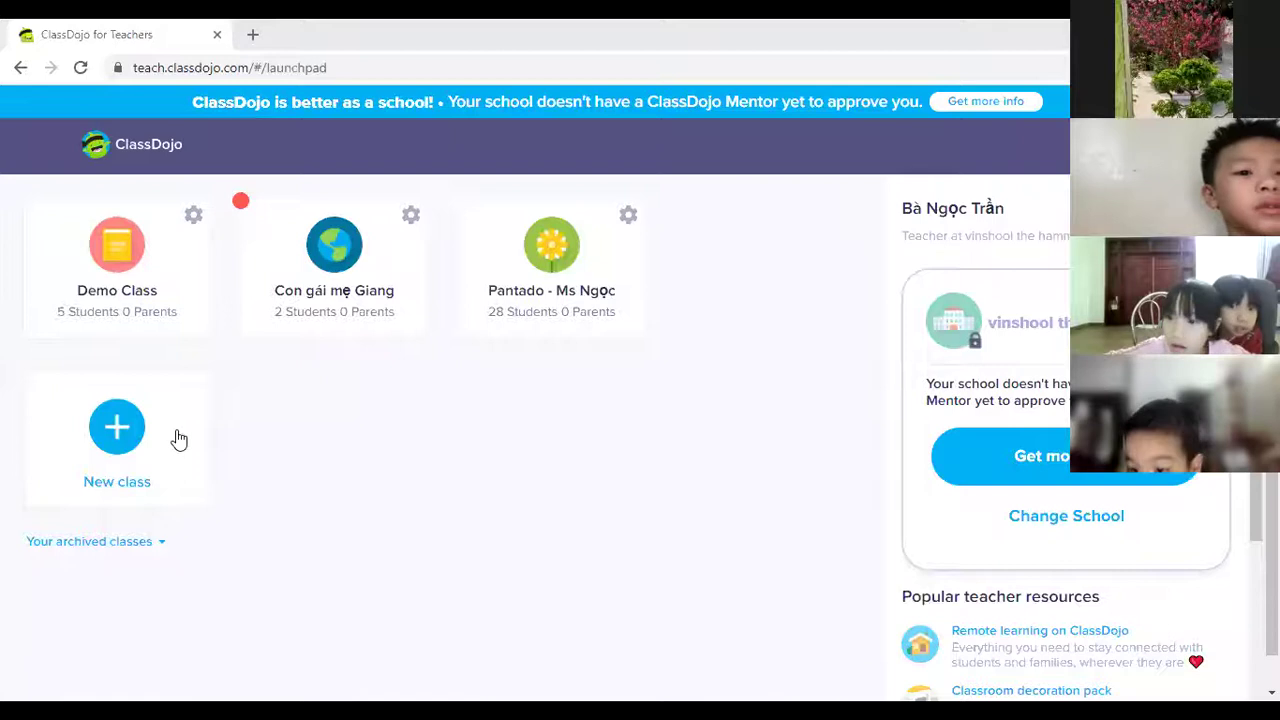
# Start a new class and name it 'LEVEL 1 - PANTADO', fixing typos and dash placement.
pyautogui.click(175, 438)
pyautogui.write('PAN')
pyautogui.press('BackSpace')
pyautogui.press('BackSpace')
pyautogui.press('BackSpace')
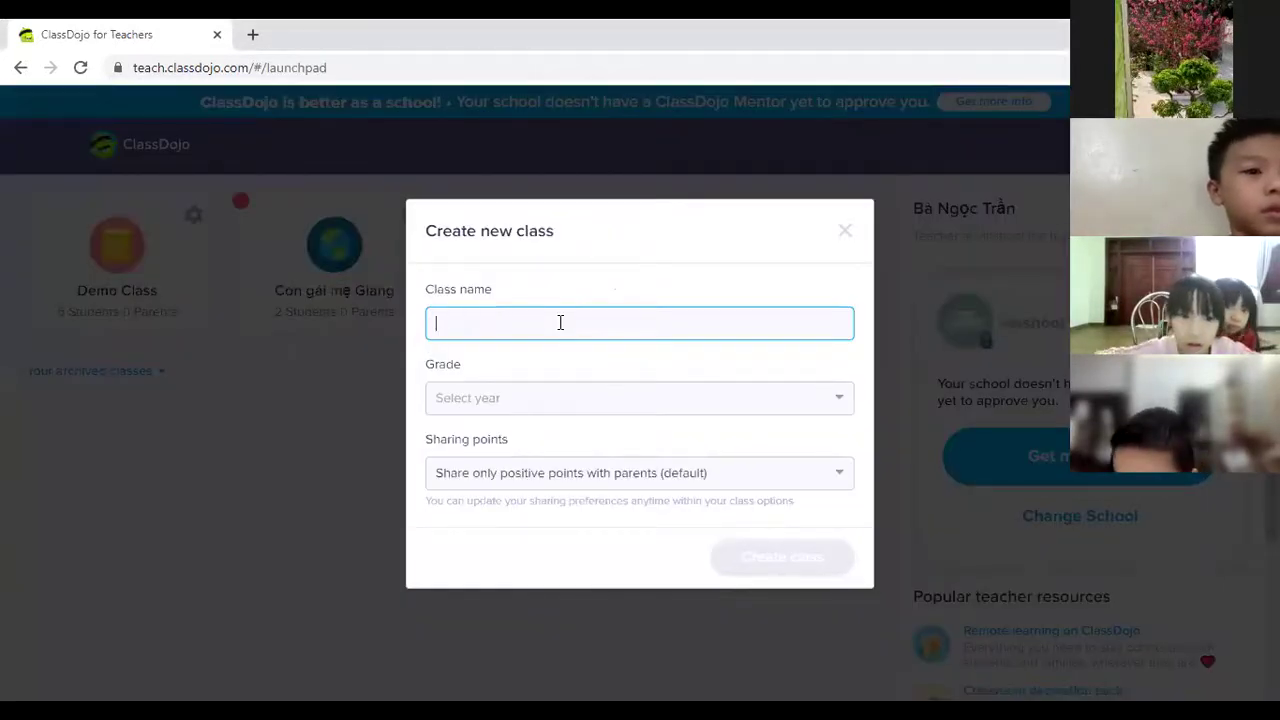
pyautogui.write('LEVE')
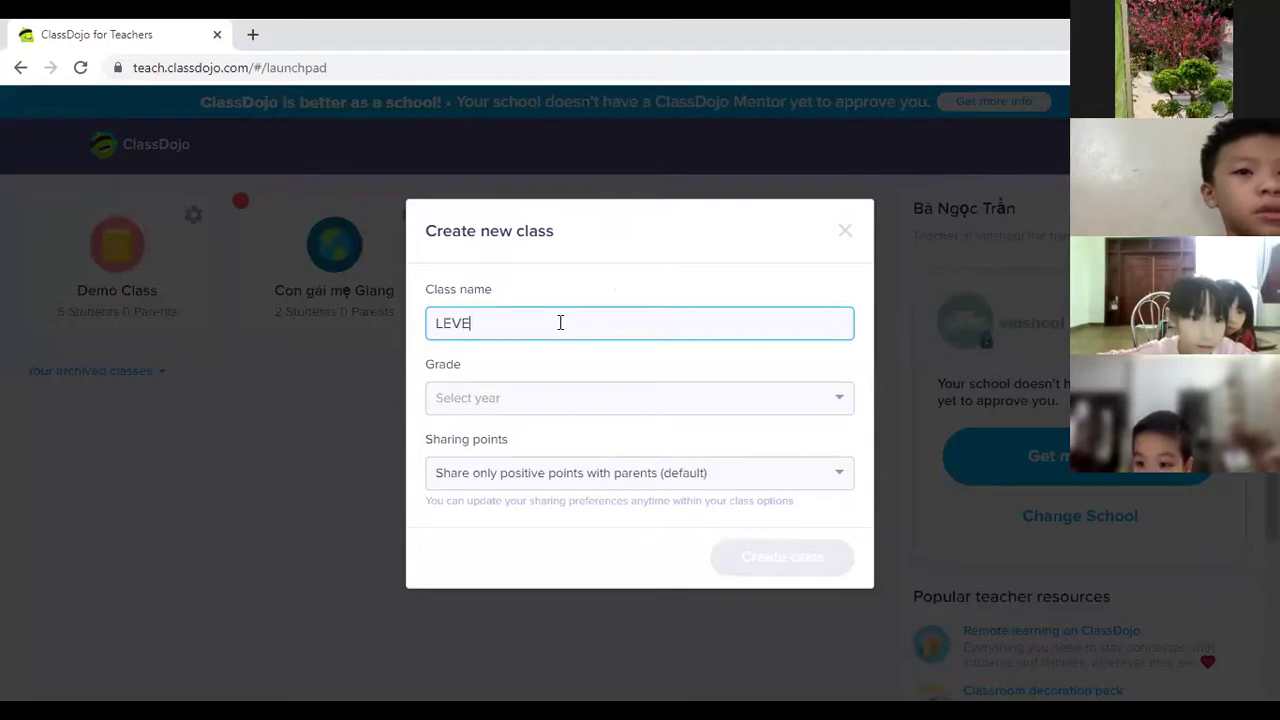
pyautogui.write('L 1')
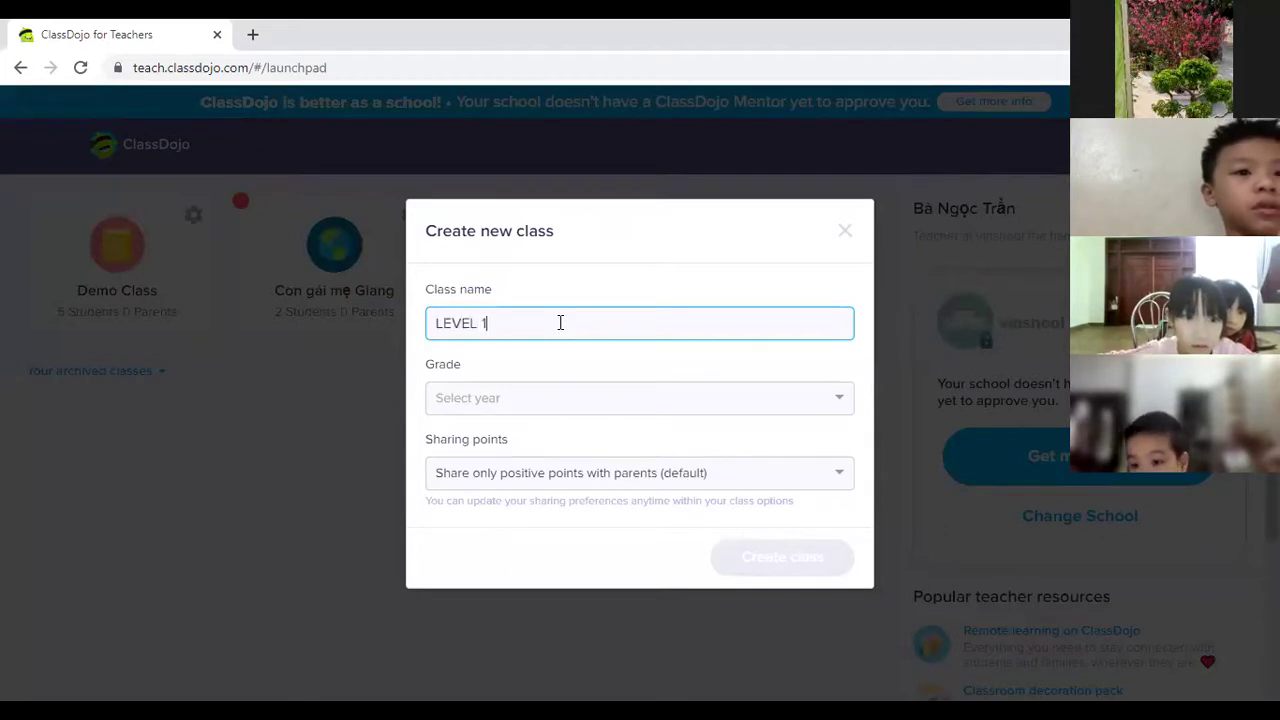
pyautogui.write(' PANTADO')
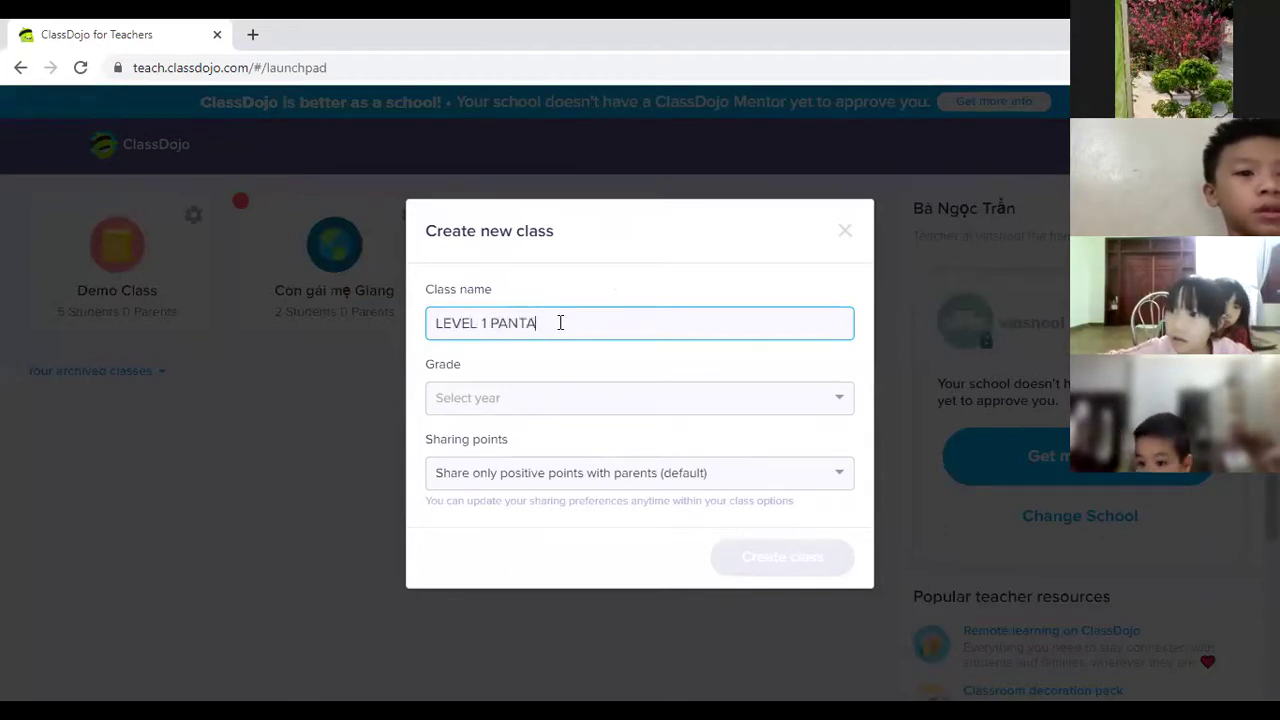
pyautogui.press('BackSpace')
pyautogui.press('BackSpace')
pyautogui.press('BackSpace')
pyautogui.press('BackSpace')
pyautogui.press('BackSpace')
pyautogui.press('BackSpace')
pyautogui.press('BackSpace')
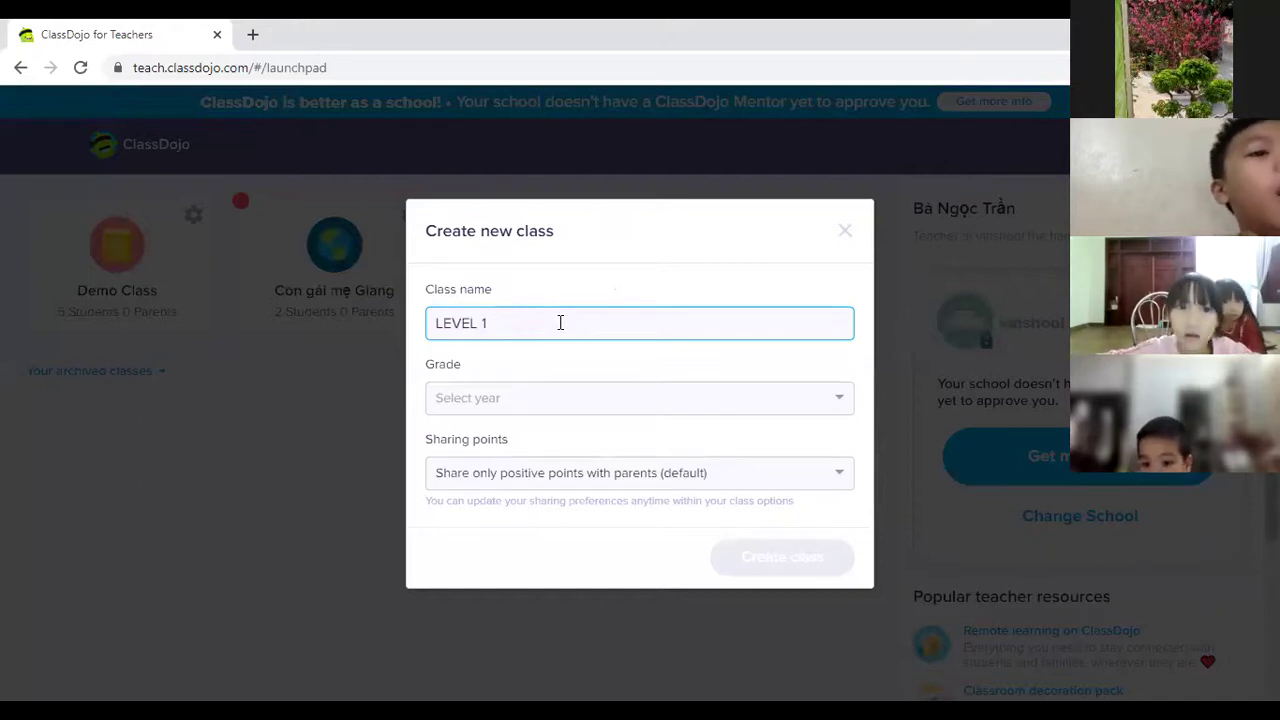
pyautogui.write('-PANTADO')
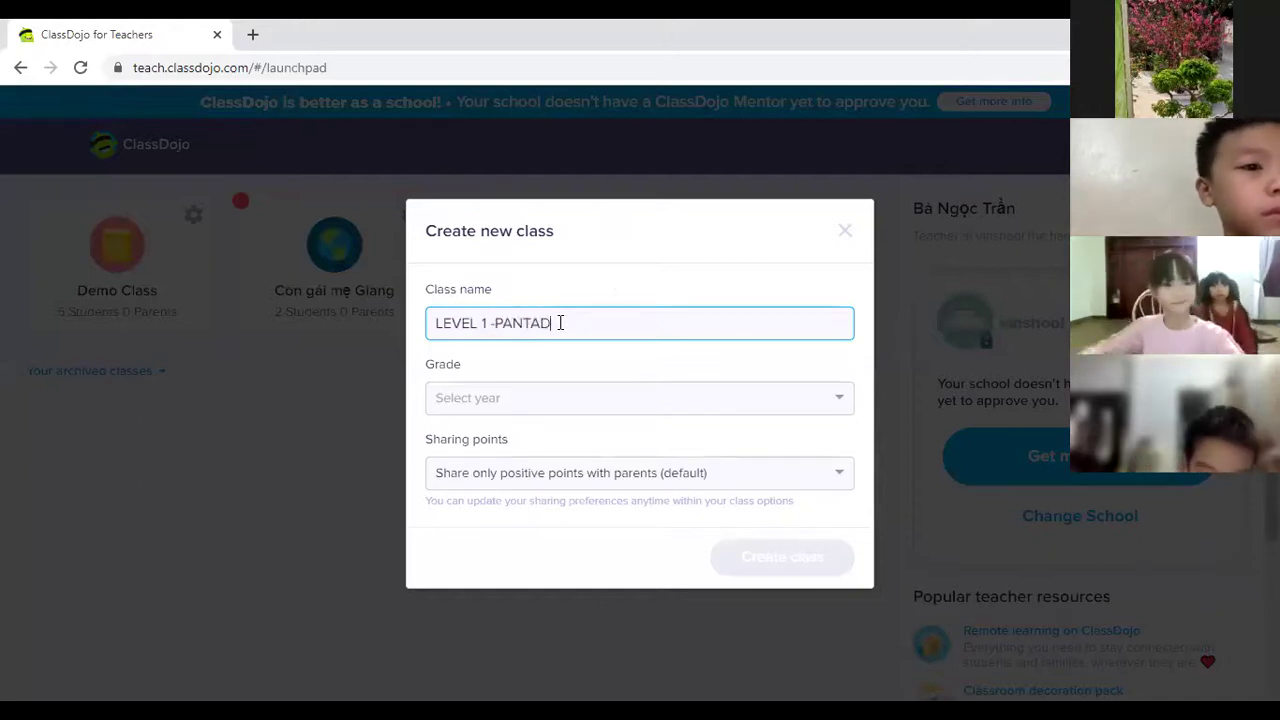
pyautogui.click(493, 322)
pyautogui.press('BackSpace')
pyautogui.write('-')
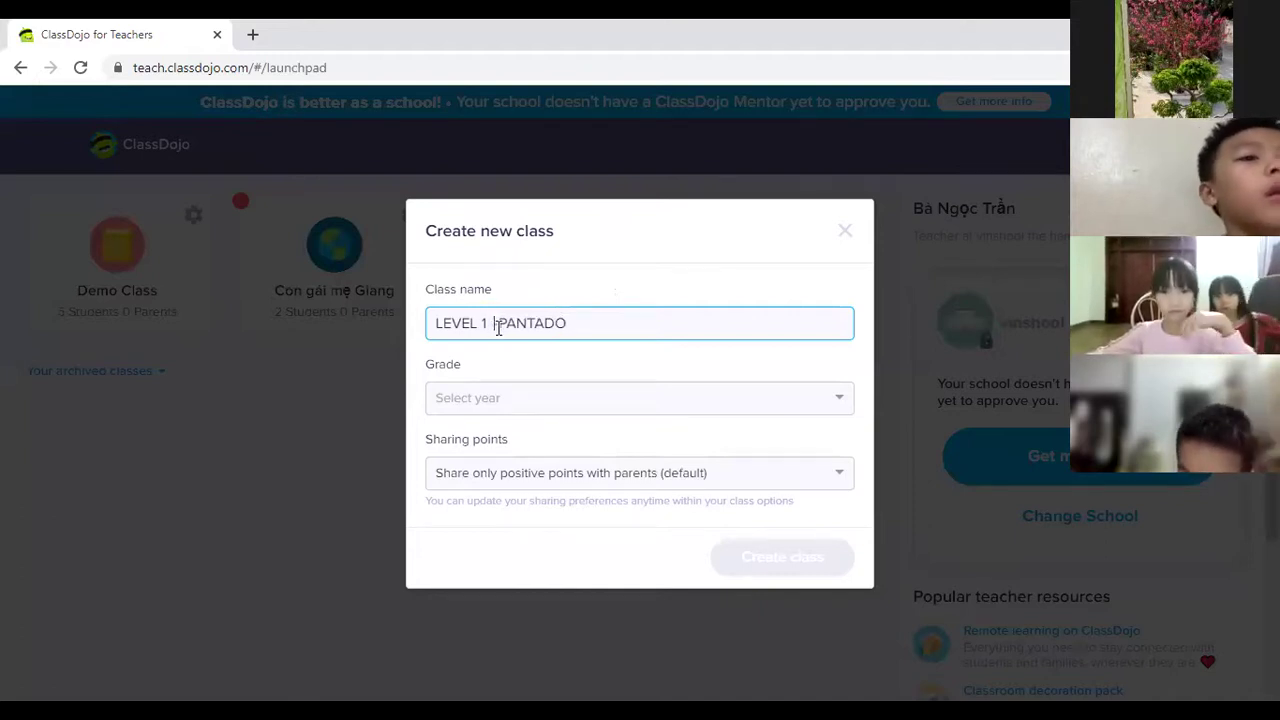
# Set the grade to 2nd Grade and create the class.
pyautogui.click(506, 401)
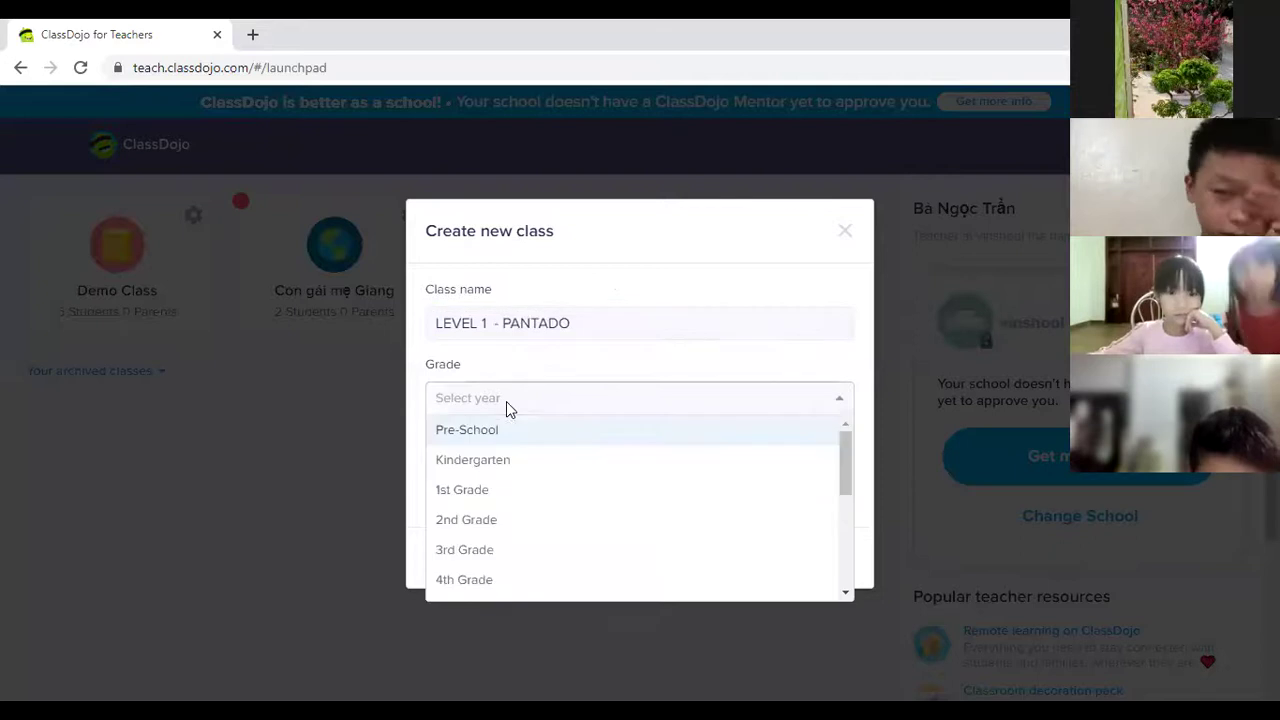
pyautogui.click(518, 526)
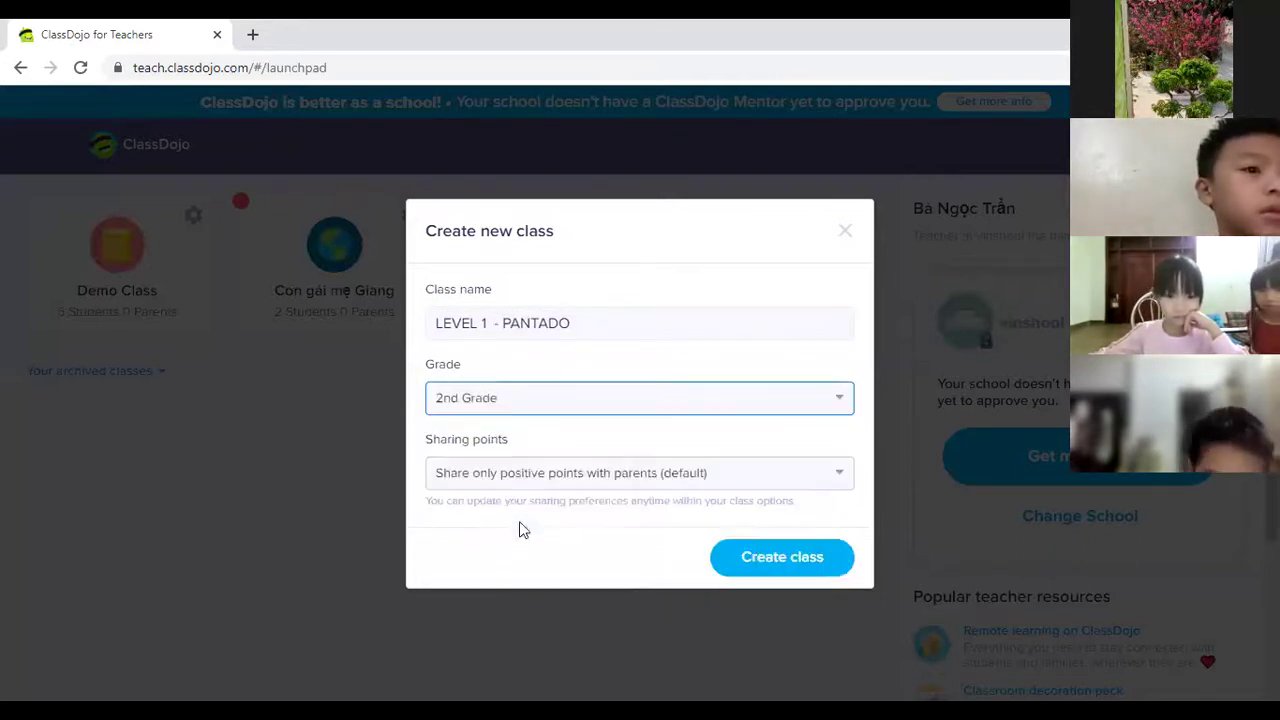
pyautogui.click(757, 569)
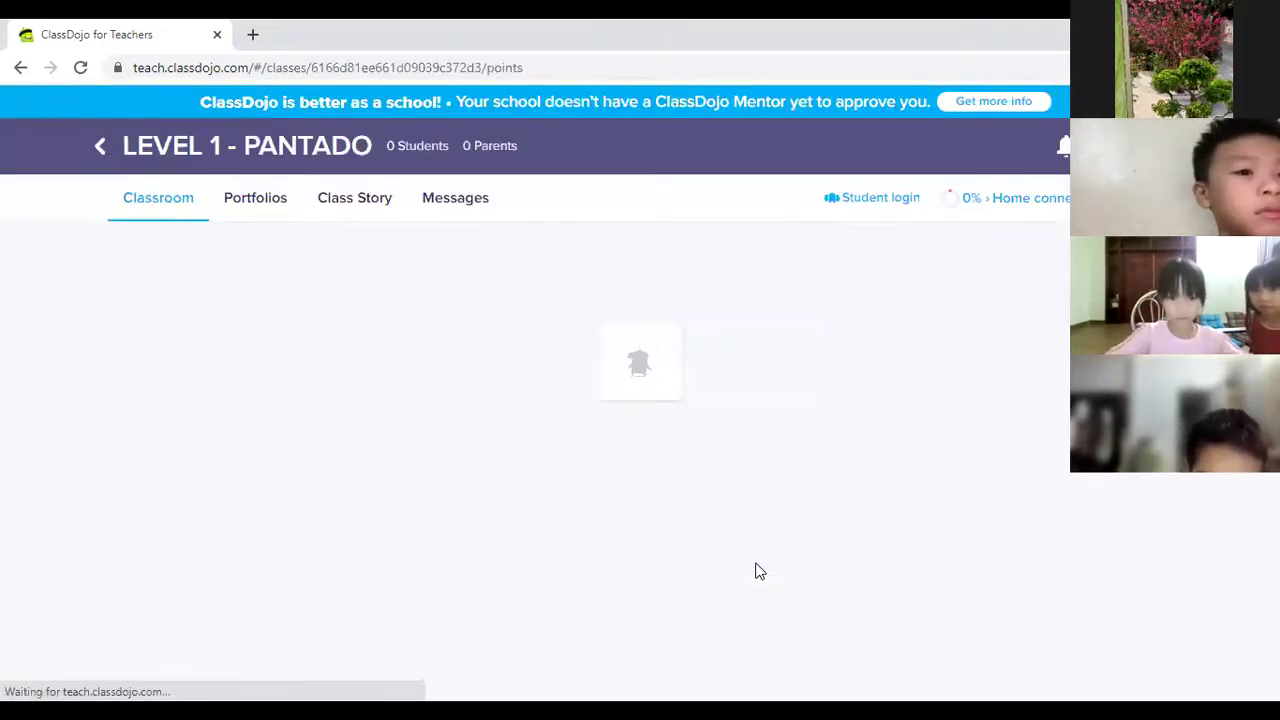
# Open the Add students dialog for LEVEL 1 - PANTADO.
pyautogui.click(656, 562)
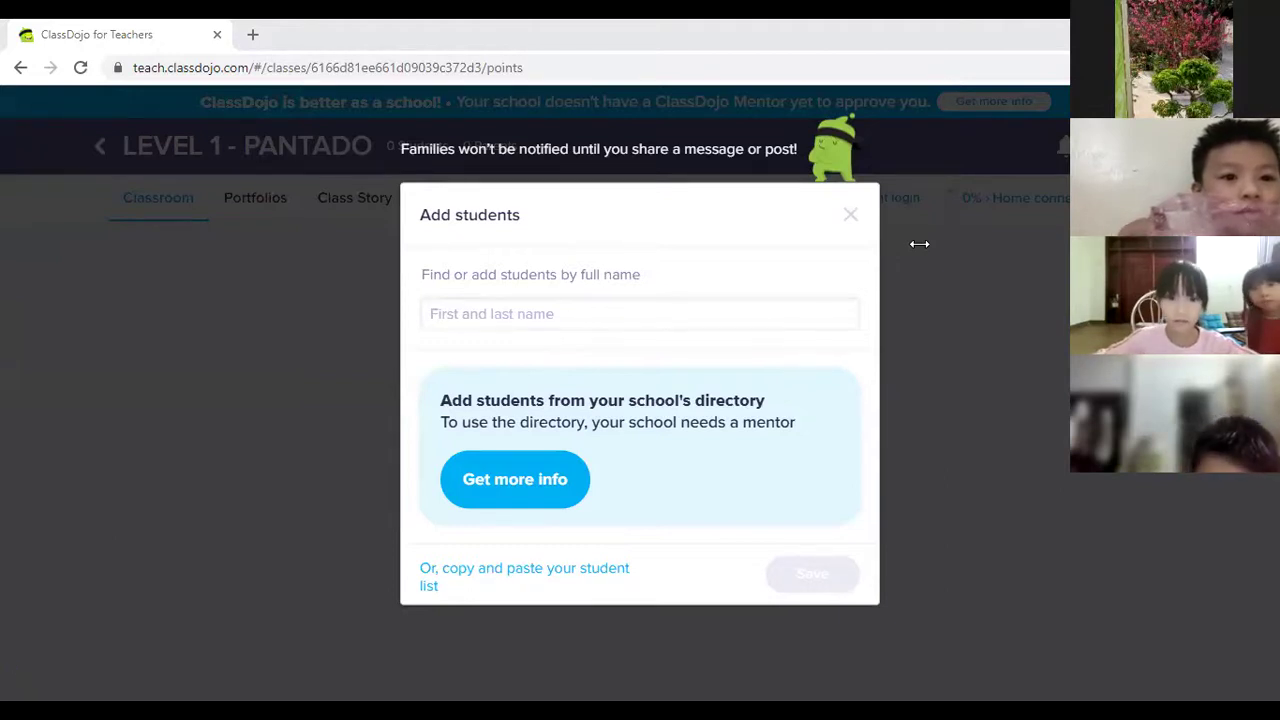
# Add the first two students by full name, pasting one and typing one tagged 'lớp 3'.
pyautogui.click(545, 315)
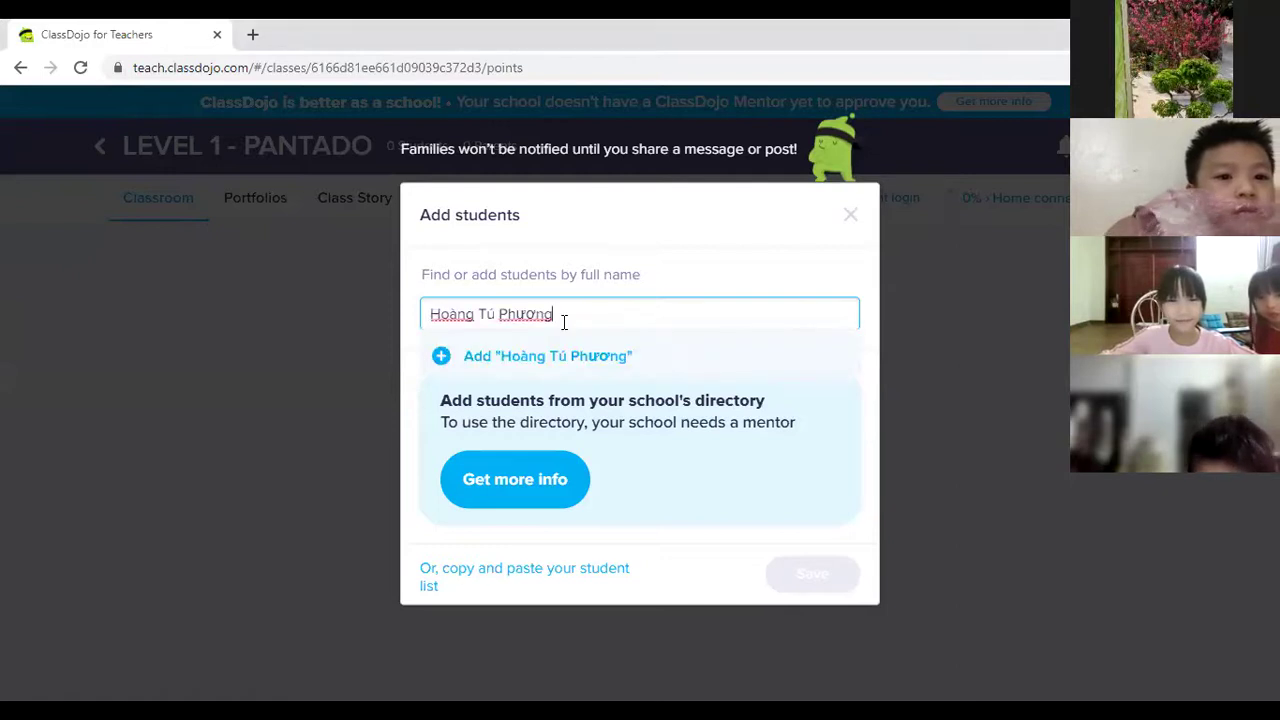
pyautogui.click(440, 355)
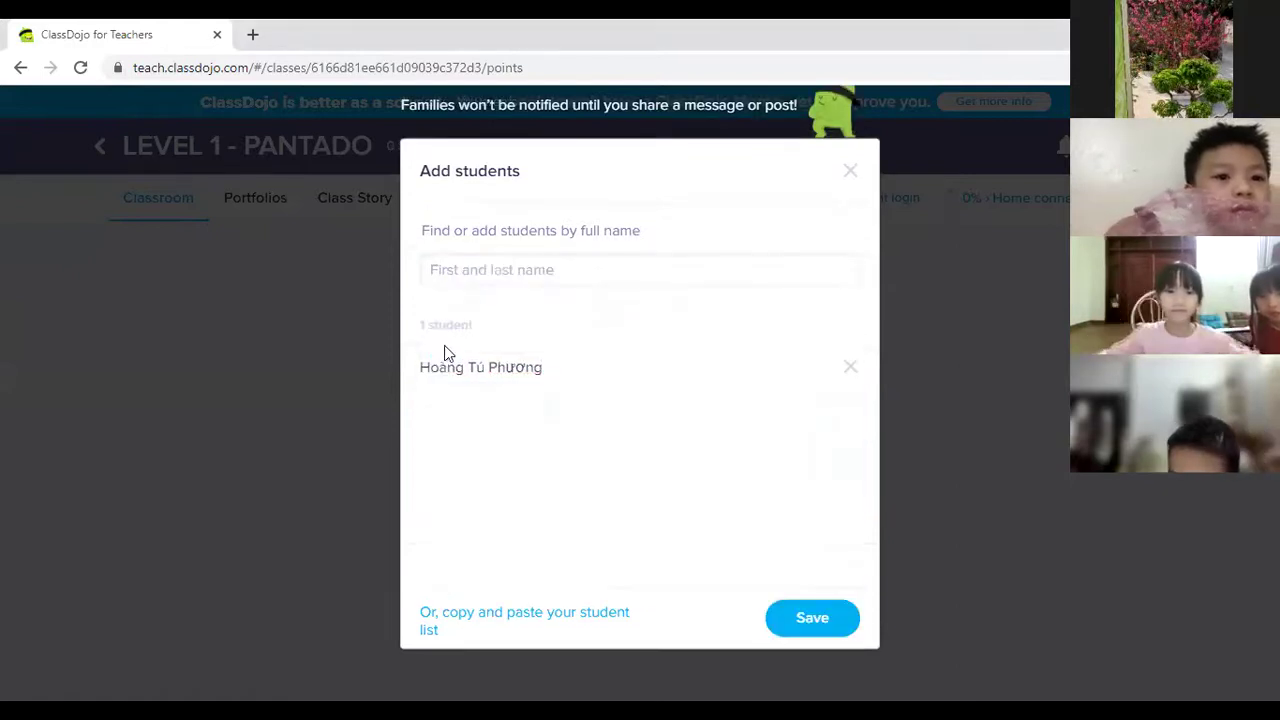
pyautogui.click(473, 270)
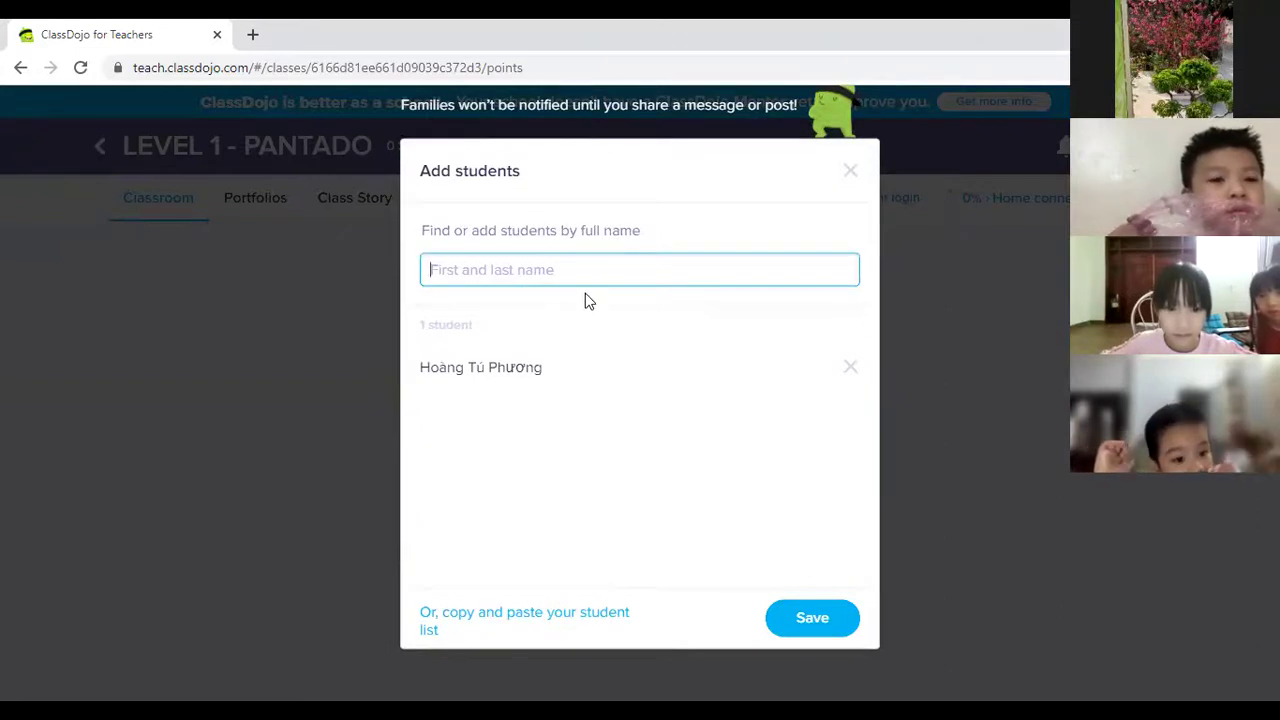
pyautogui.write('hA')
pyautogui.press('BackSpace')
pyautogui.press('BackSpace')
pyautogui.write('h')
pyautogui.press('BackSpace')
pyautogui.write('h')
pyautogui.press('BackSpace')
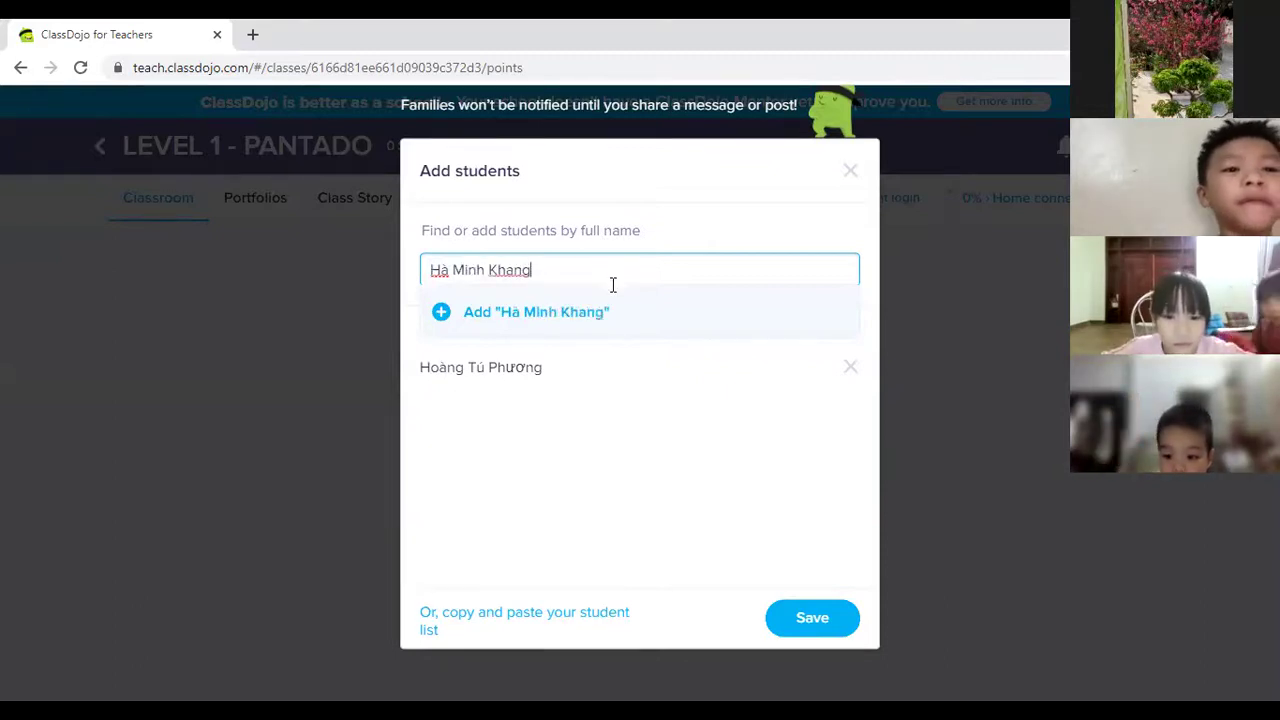
pyautogui.write(' lớp 3')
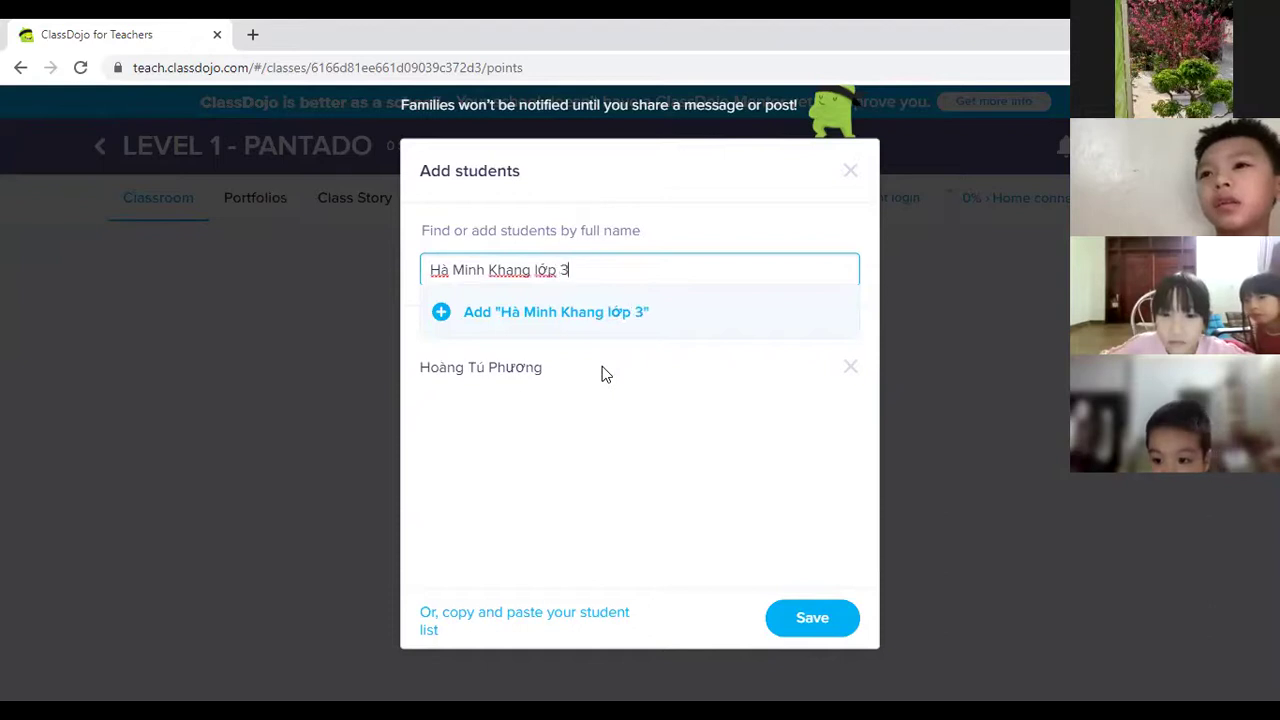
pyautogui.click(441, 313)
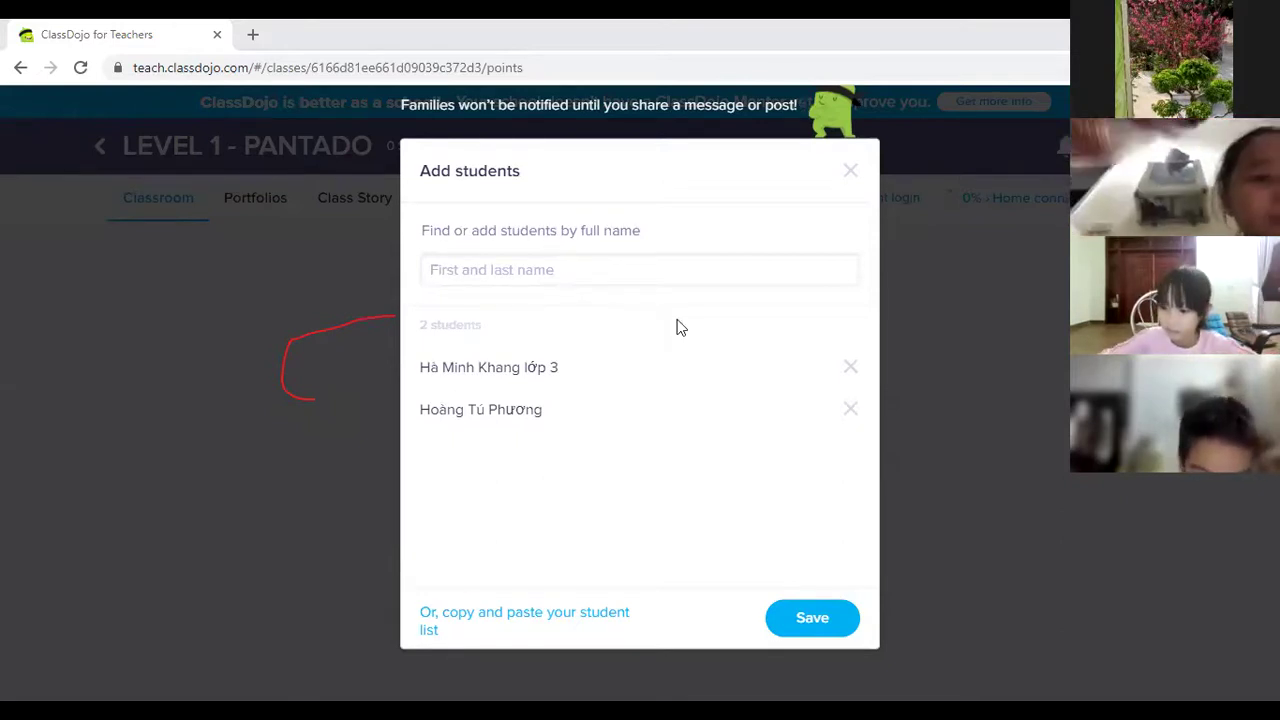
# Type and add the third and fourth students' full names, correcting typos.
pyautogui.click(517, 260)
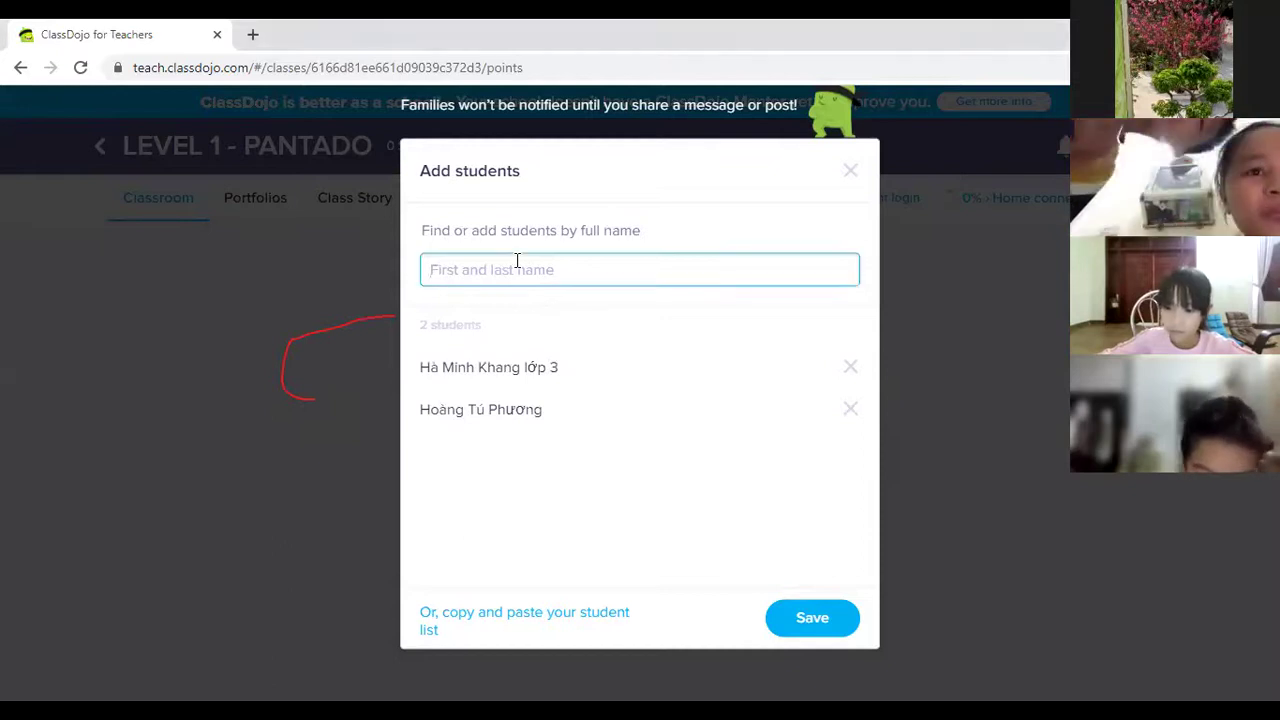
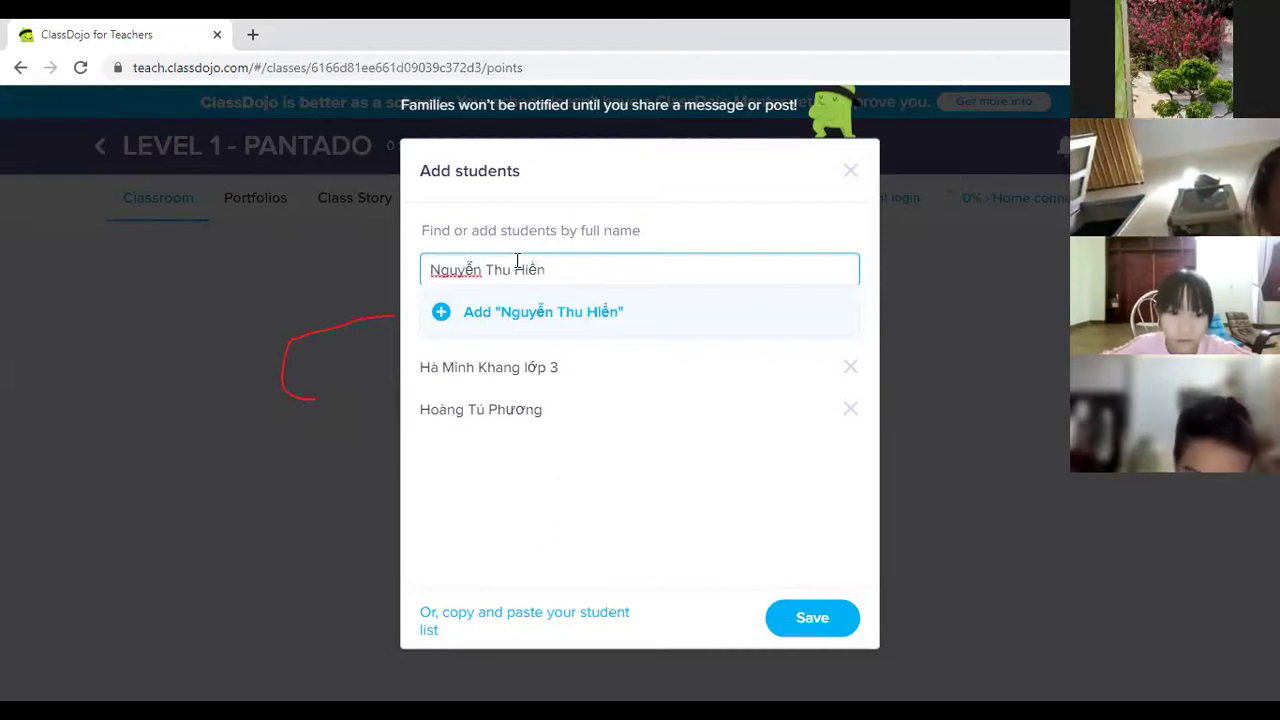
pyautogui.click(446, 312)
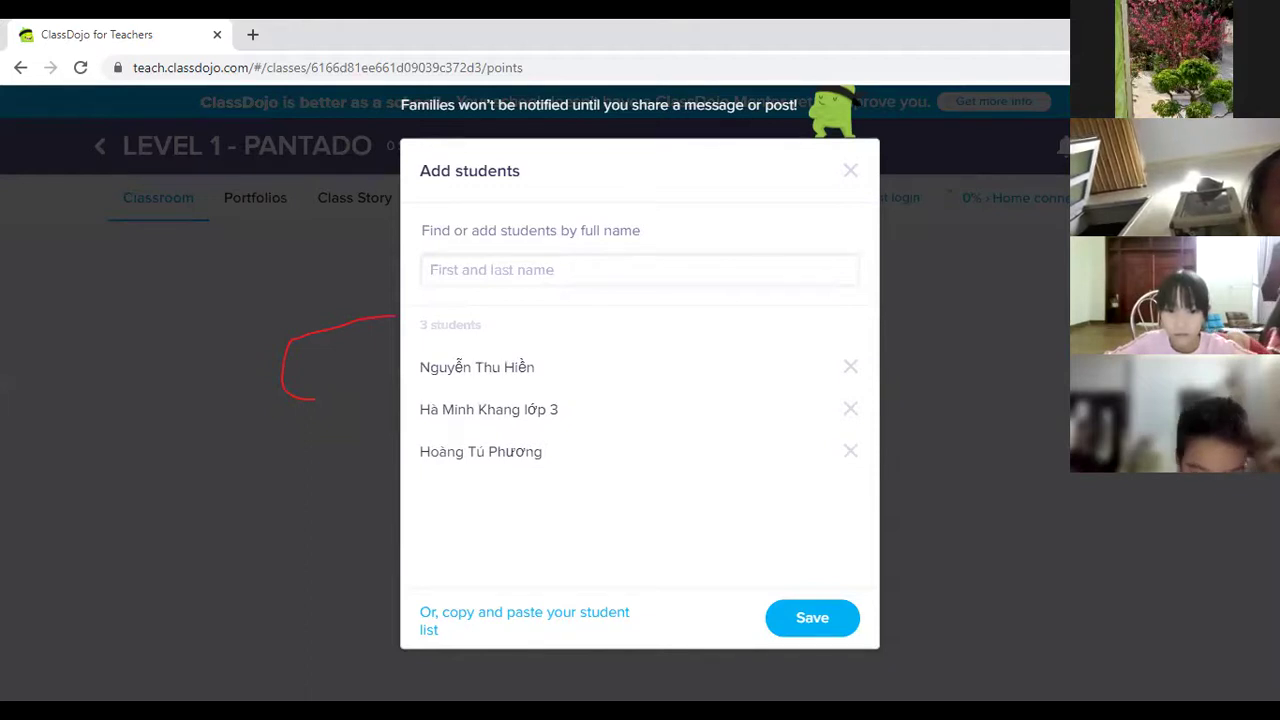
pyautogui.click(575, 265)
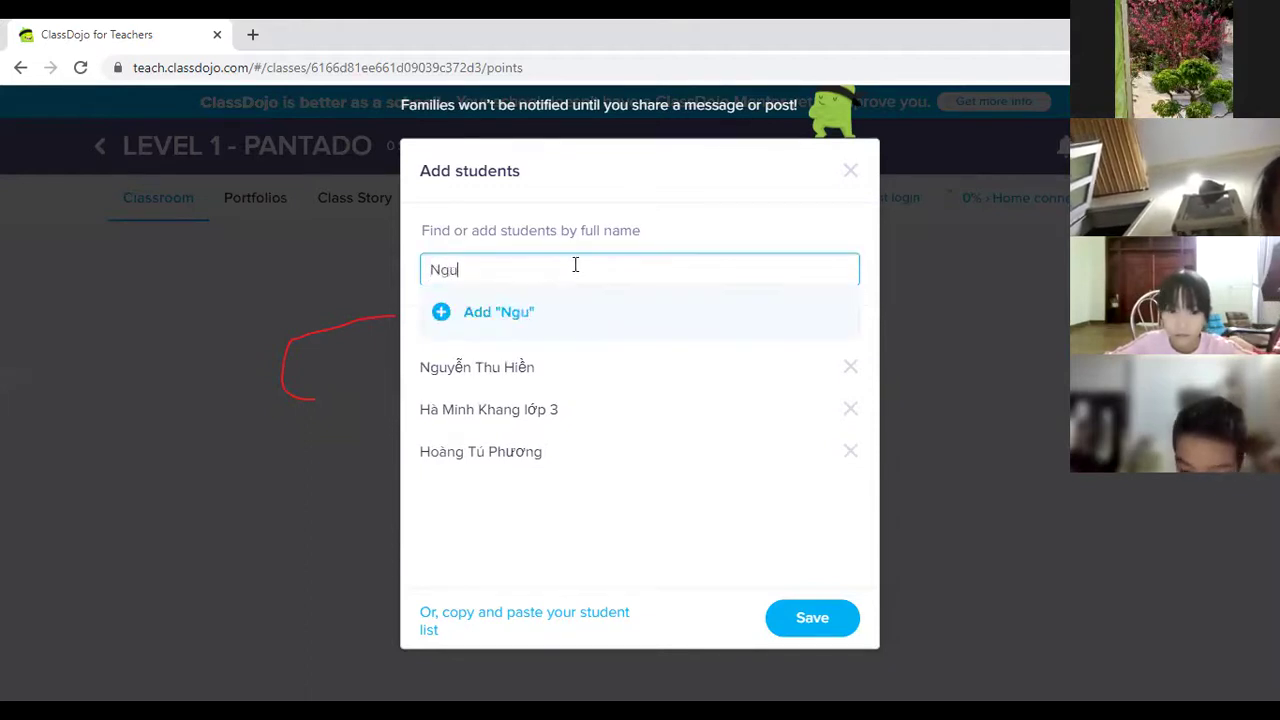
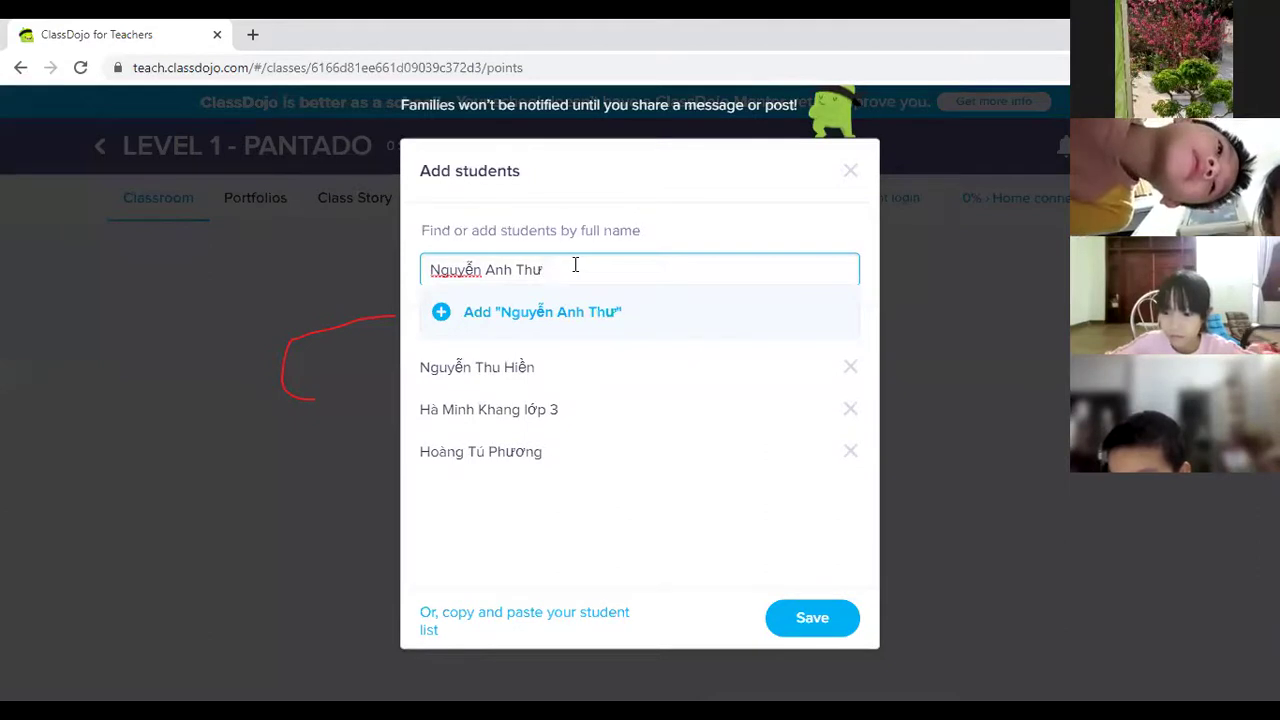
pyautogui.click(440, 312)
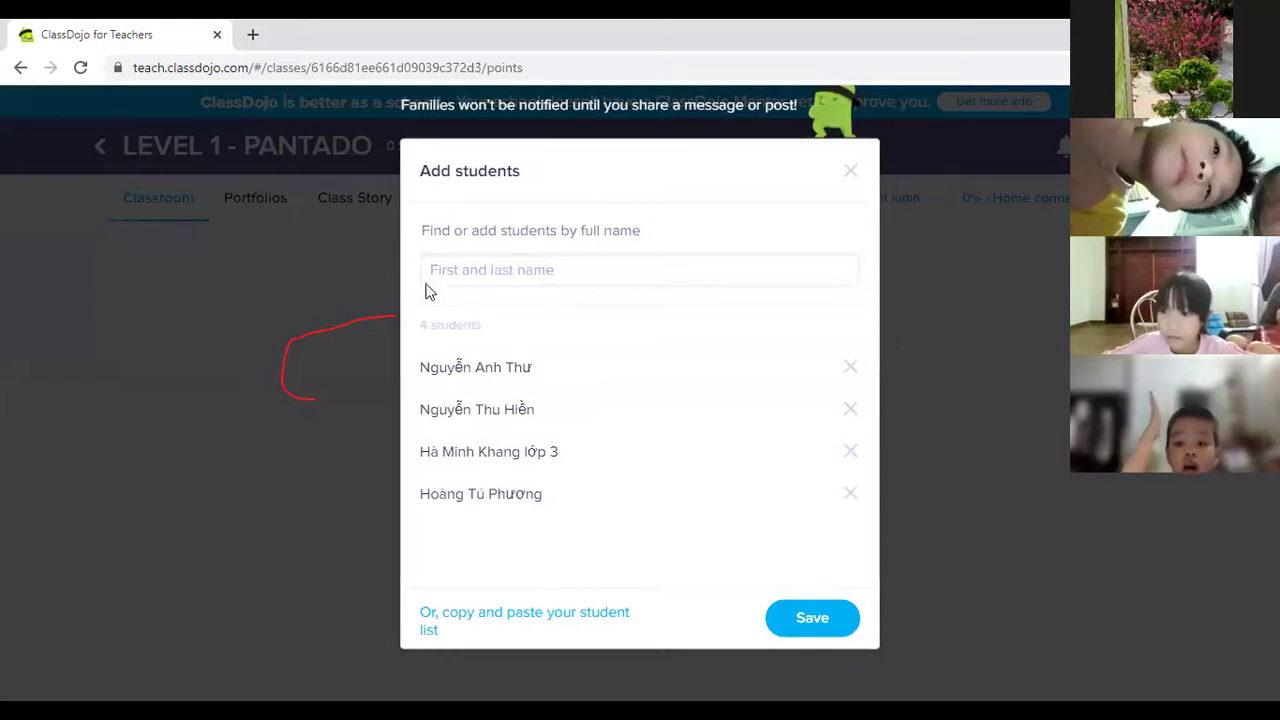
# Type and add three more student full names, fixing accent and spelling typos.
pyautogui.click(510, 271)
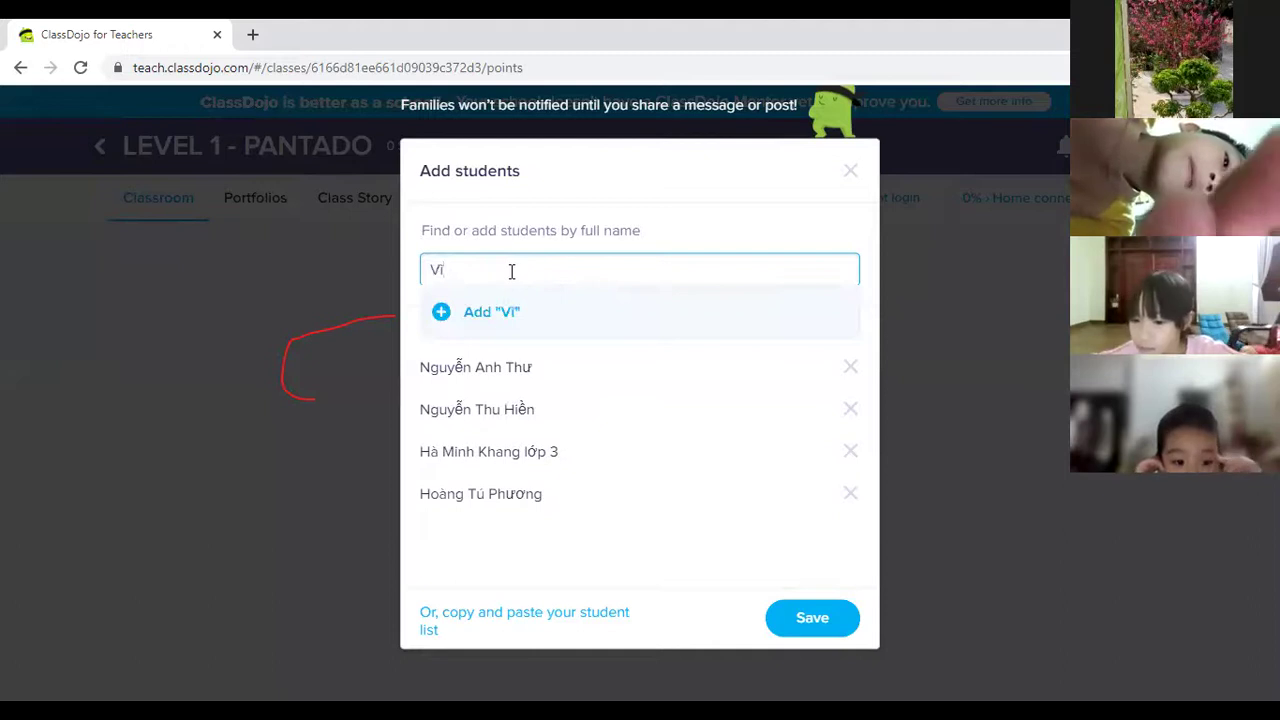
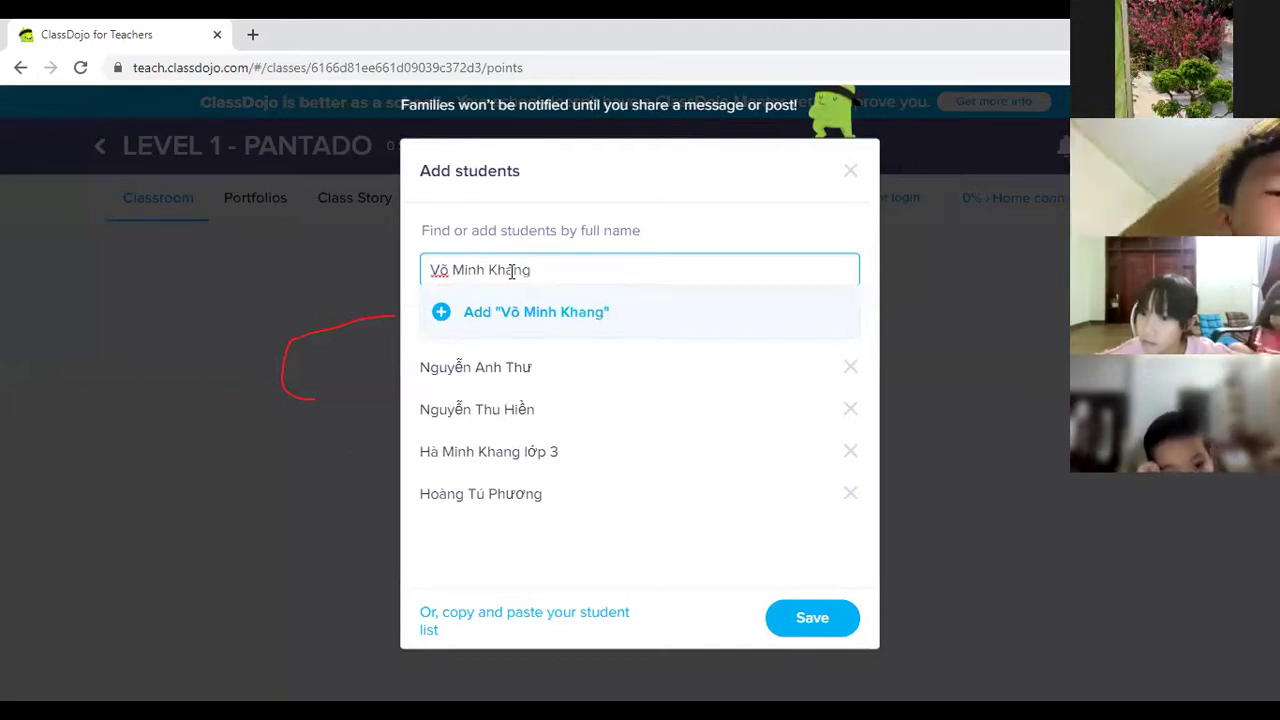
pyautogui.click(443, 320)
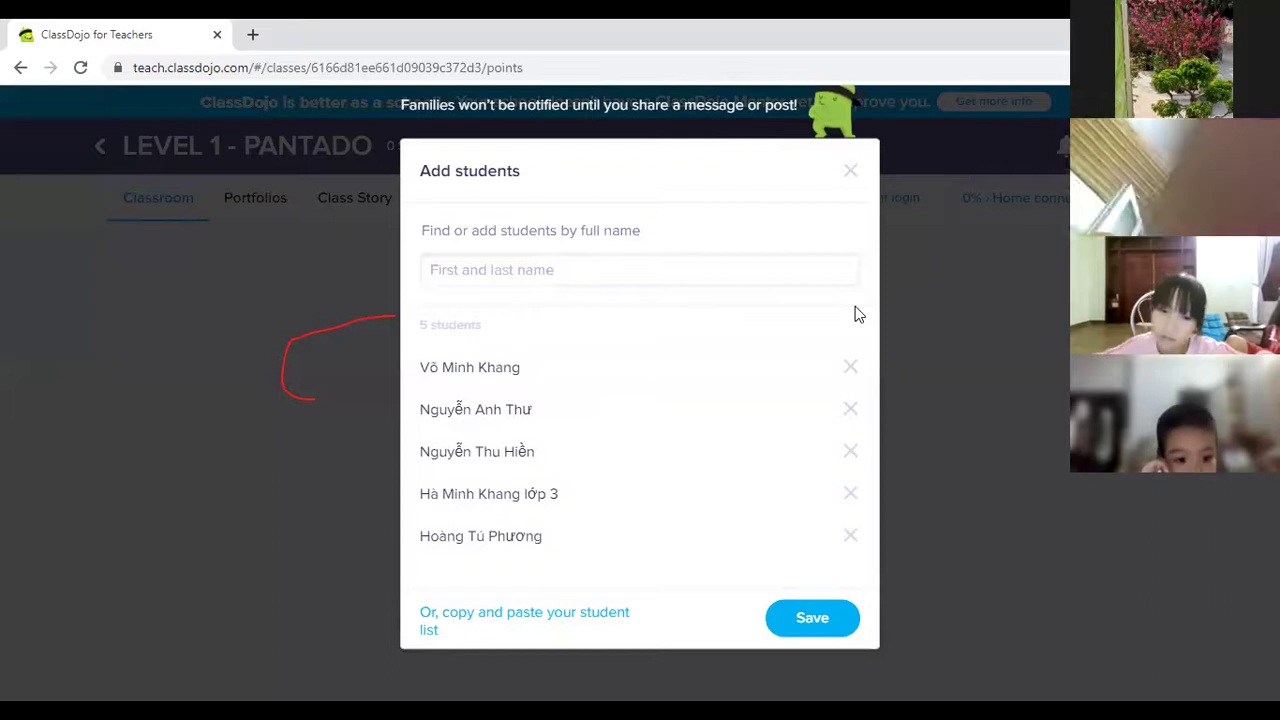
pyautogui.click(570, 271)
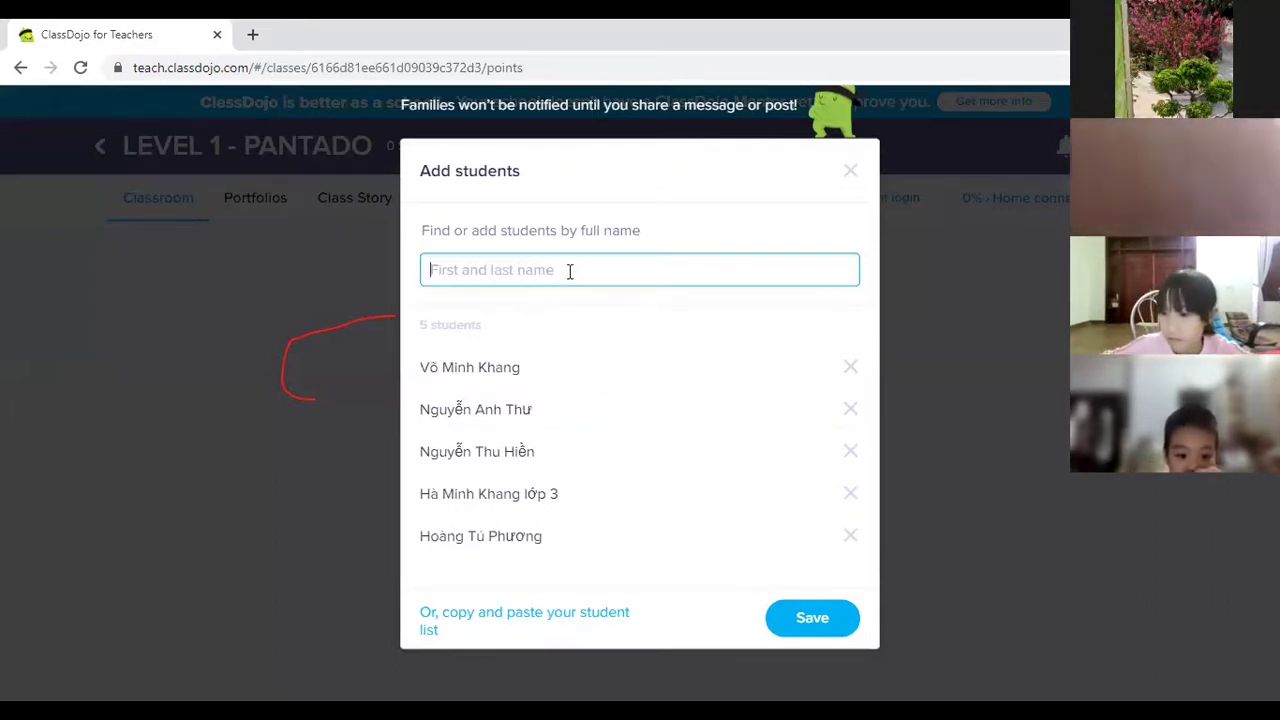
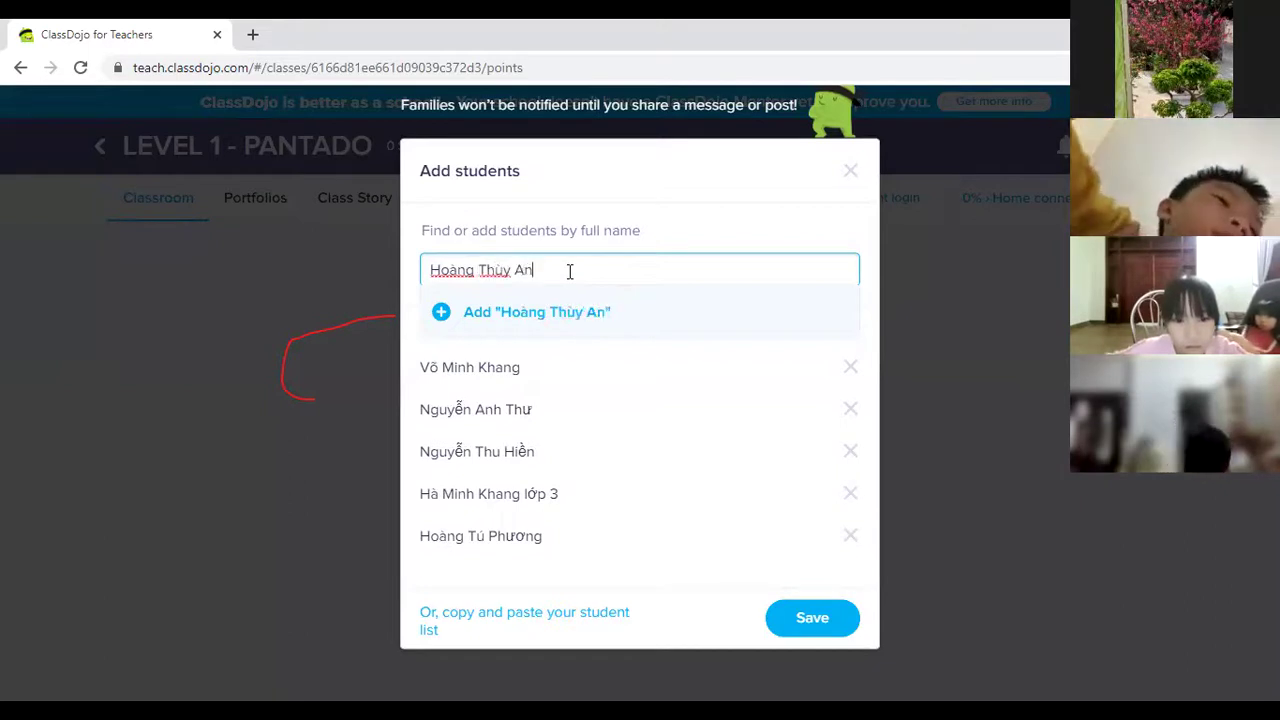
pyautogui.click(447, 318)
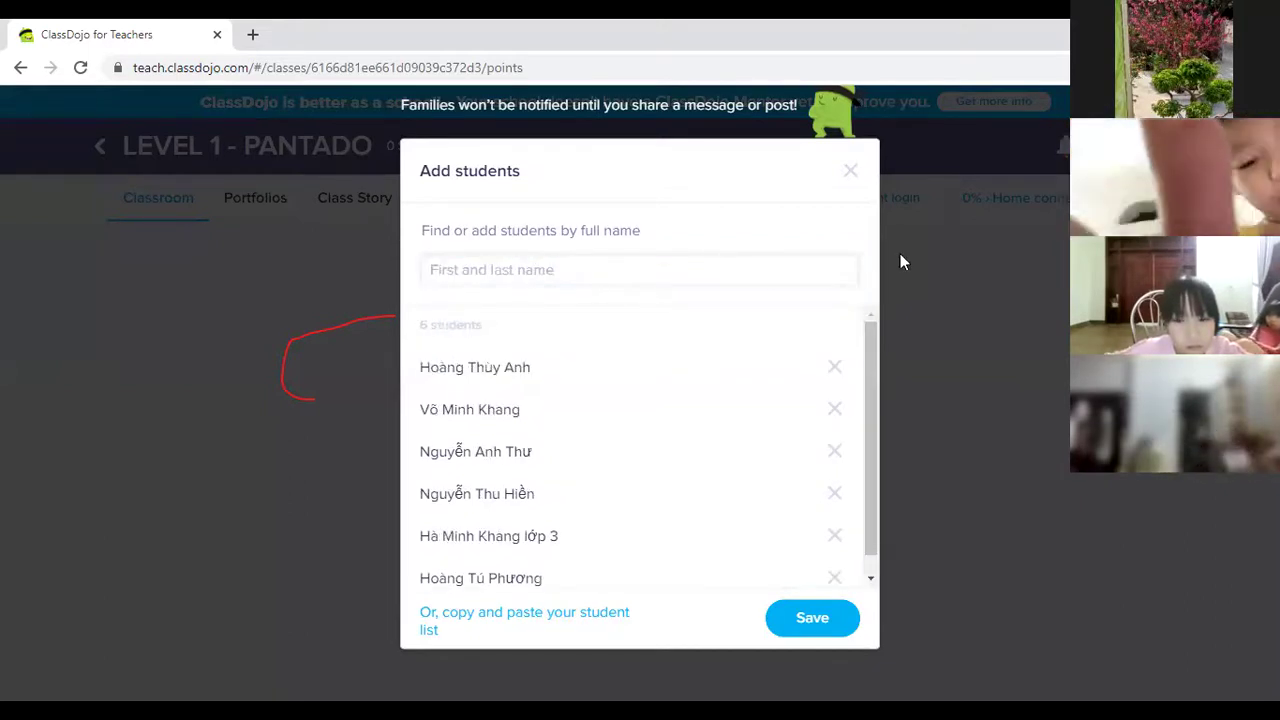
pyautogui.click(608, 279)
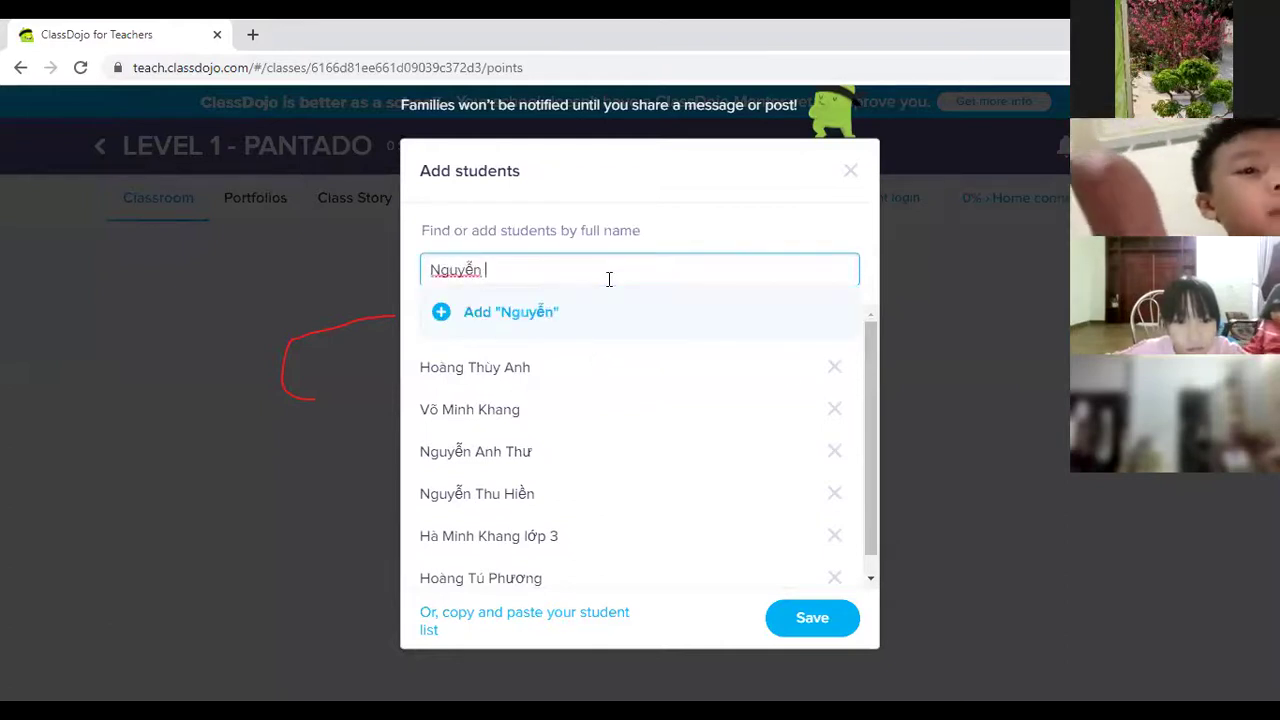
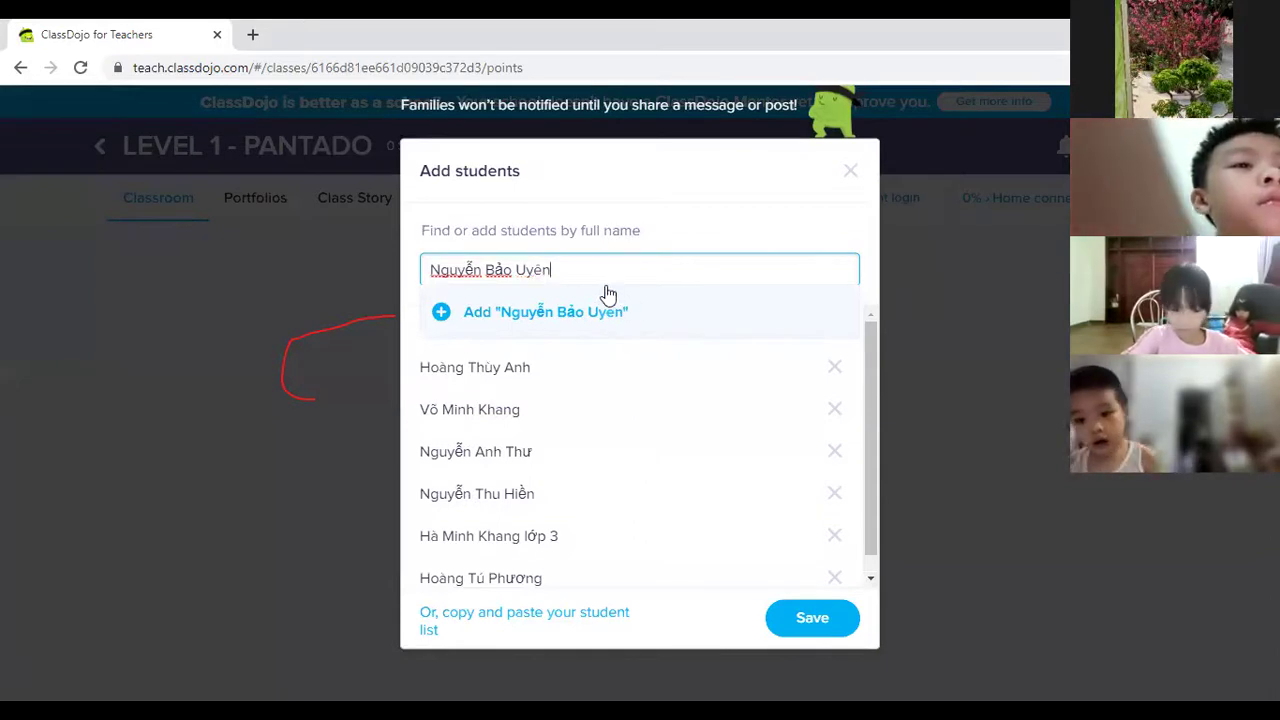
pyautogui.click(443, 314)
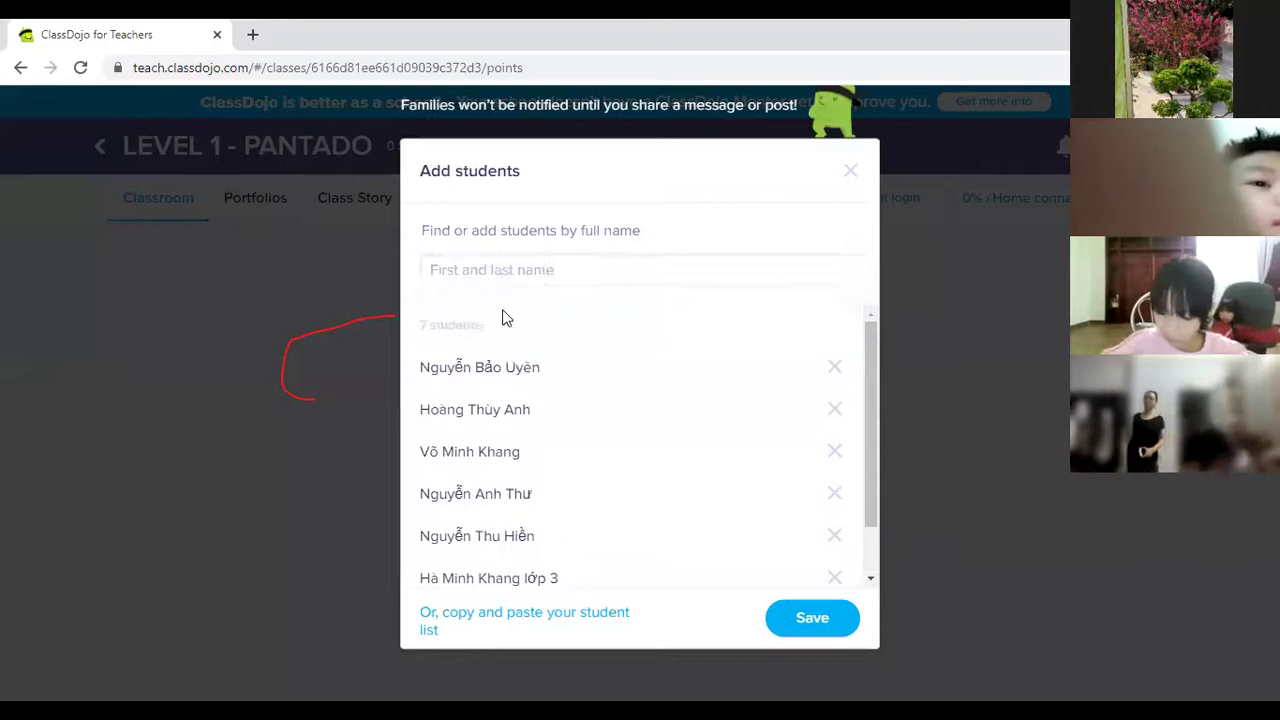
# Add four more students, including ones tagged 'lớp 2' and 'lớp 4'.
pyautogui.click(547, 277)
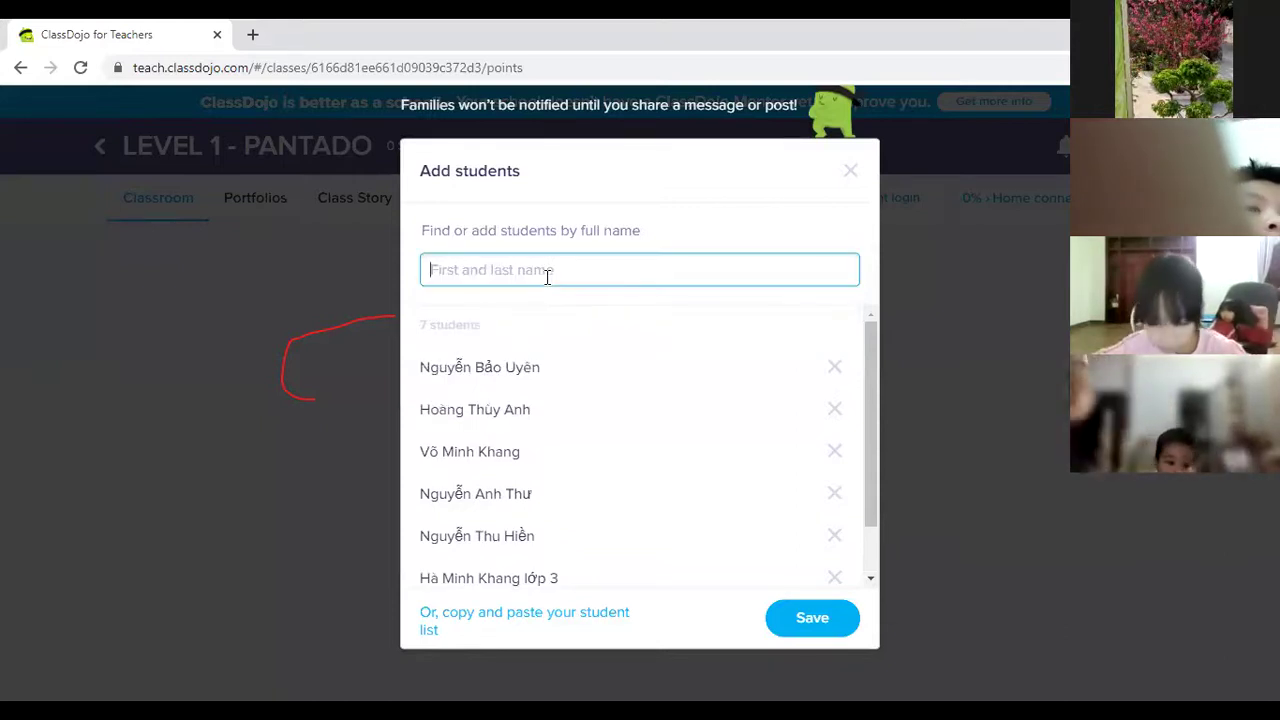
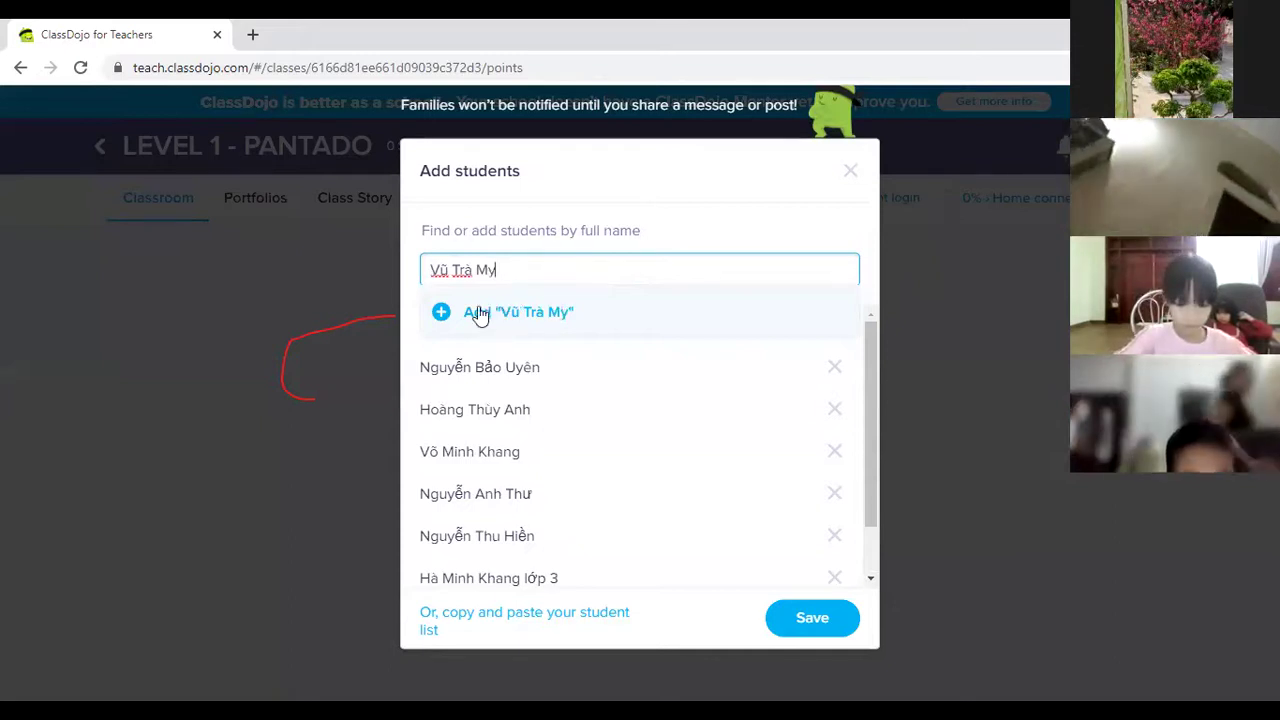
pyautogui.click(446, 316)
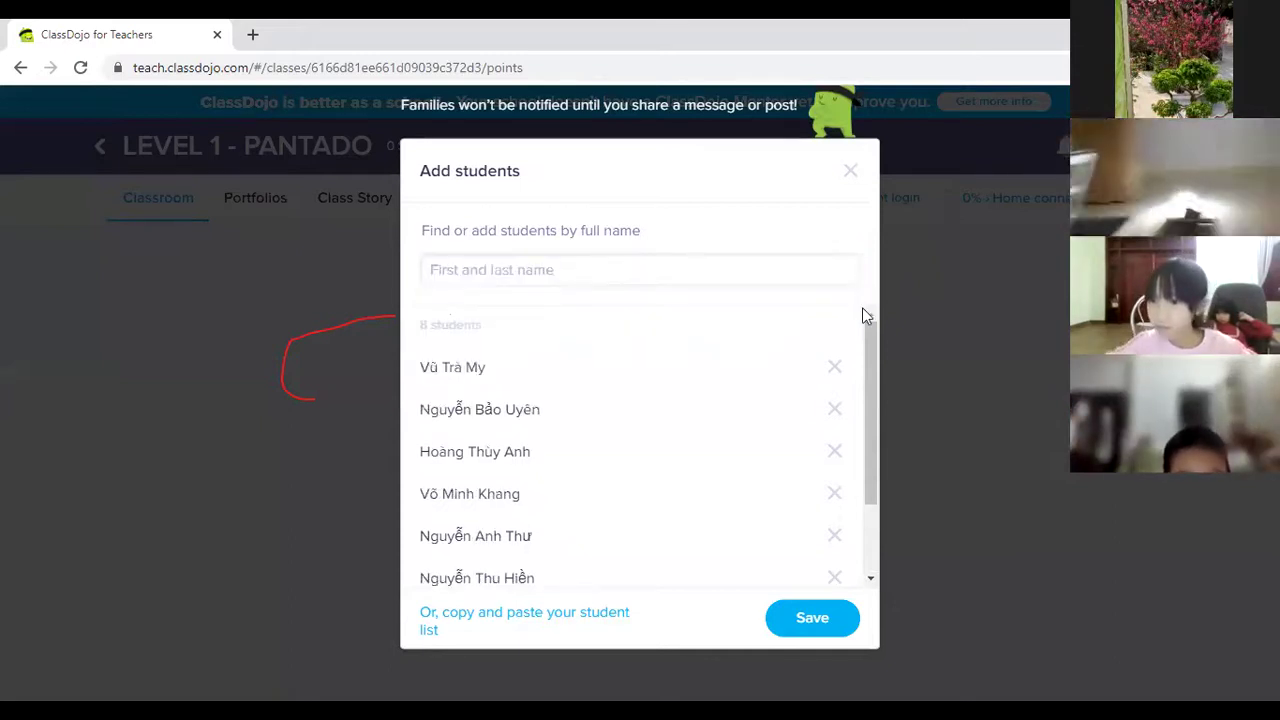
pyautogui.click(480, 275)
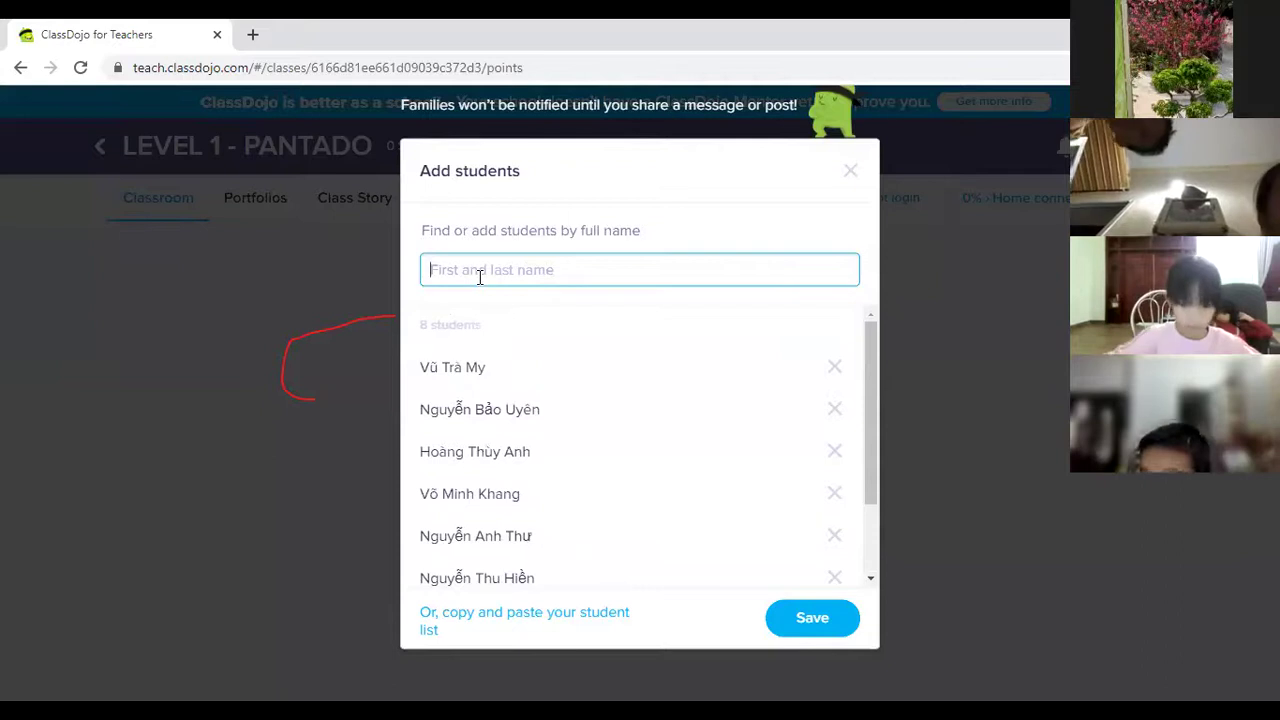
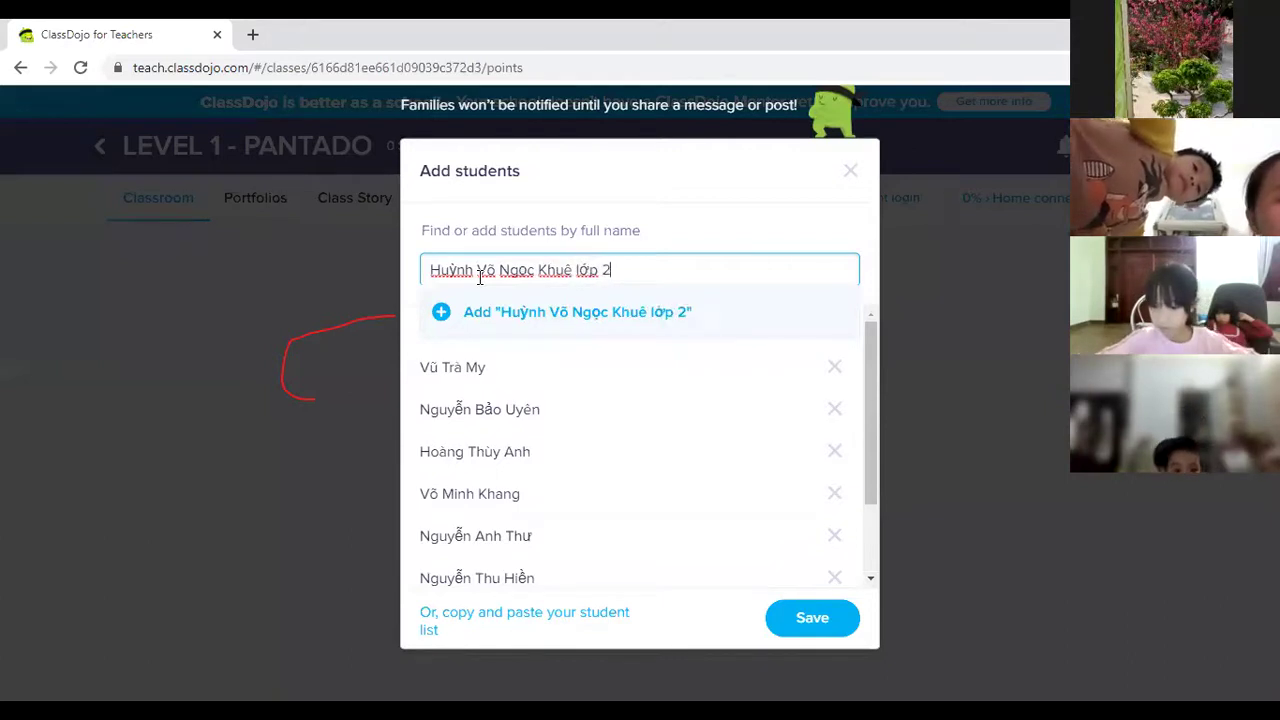
pyautogui.click(441, 312)
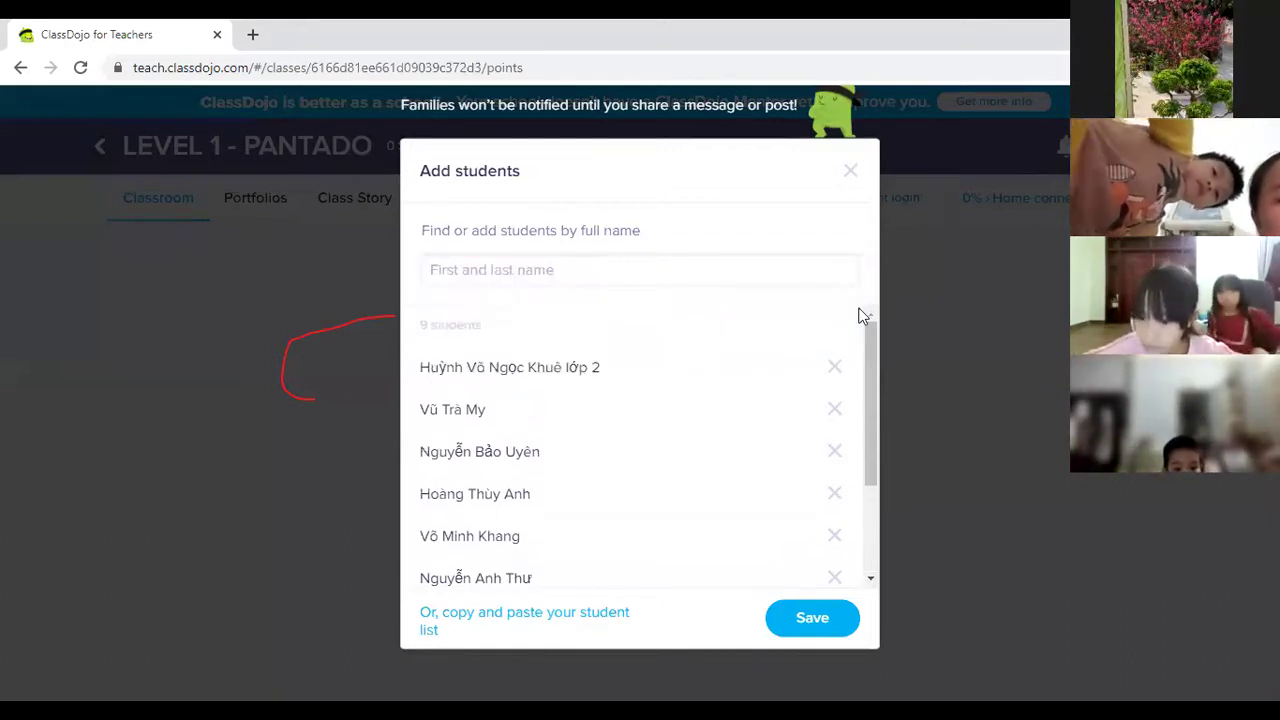
pyautogui.click(622, 266)
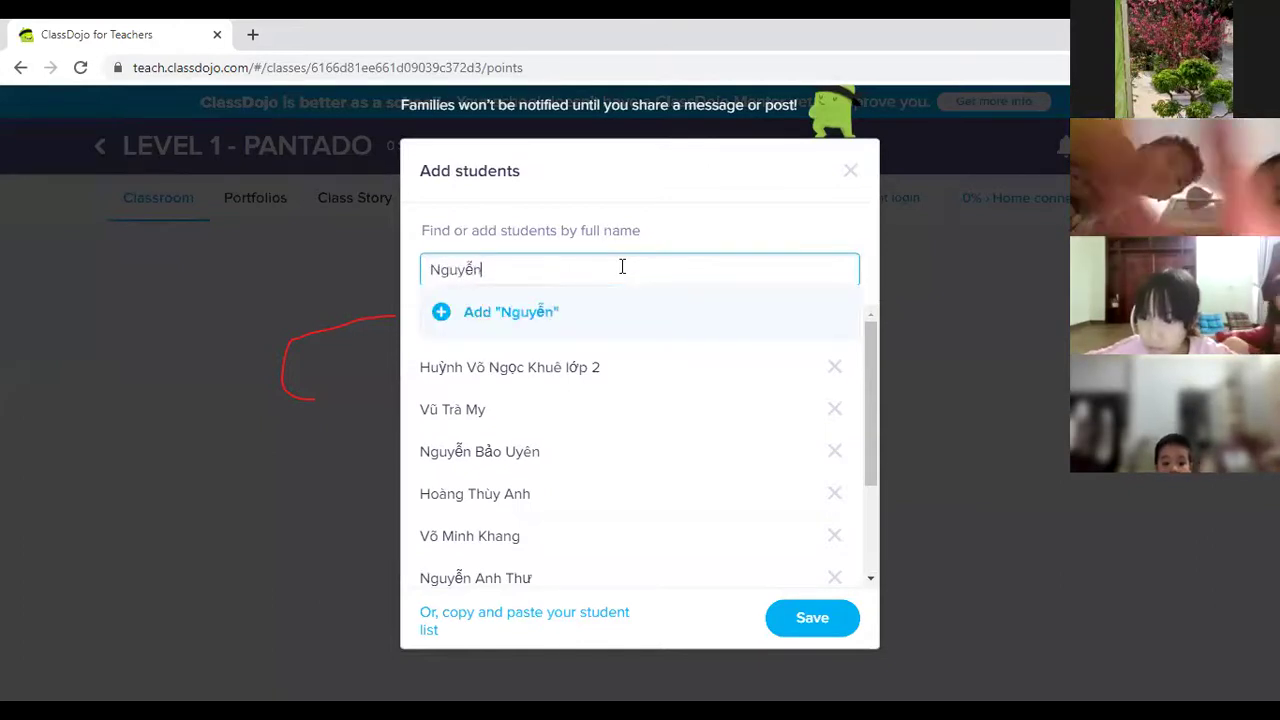
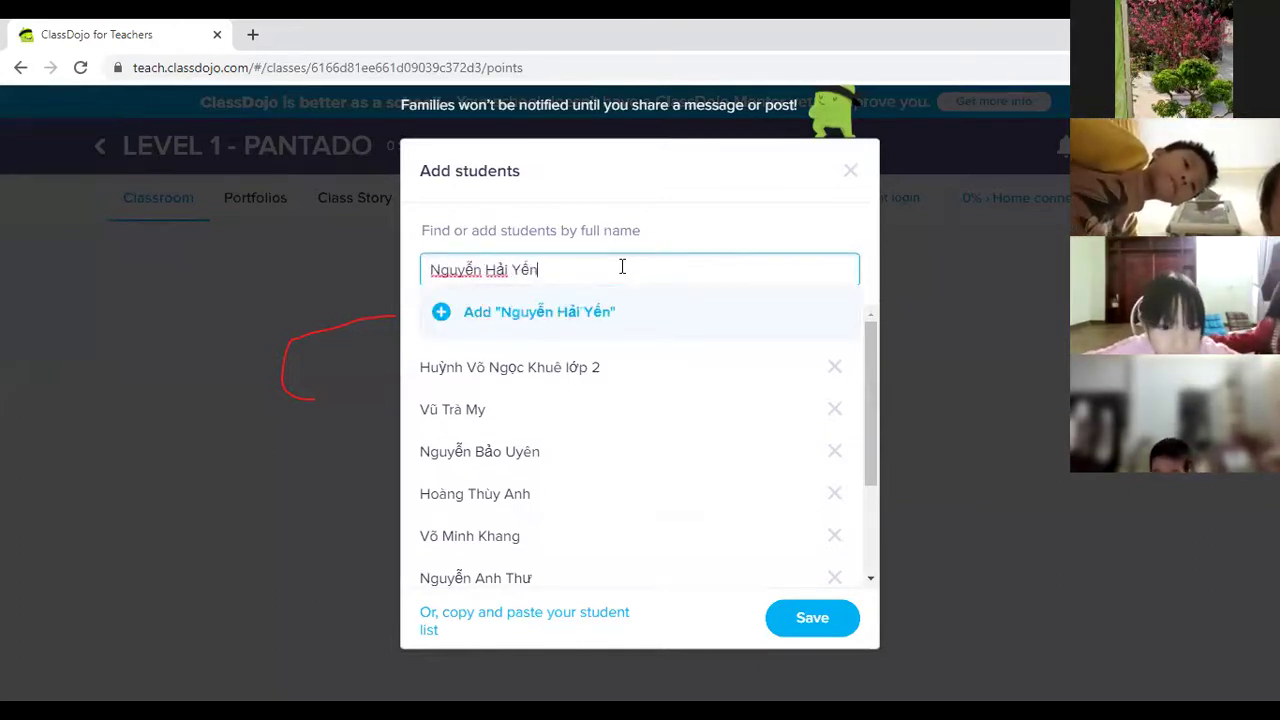
pyautogui.click(441, 311)
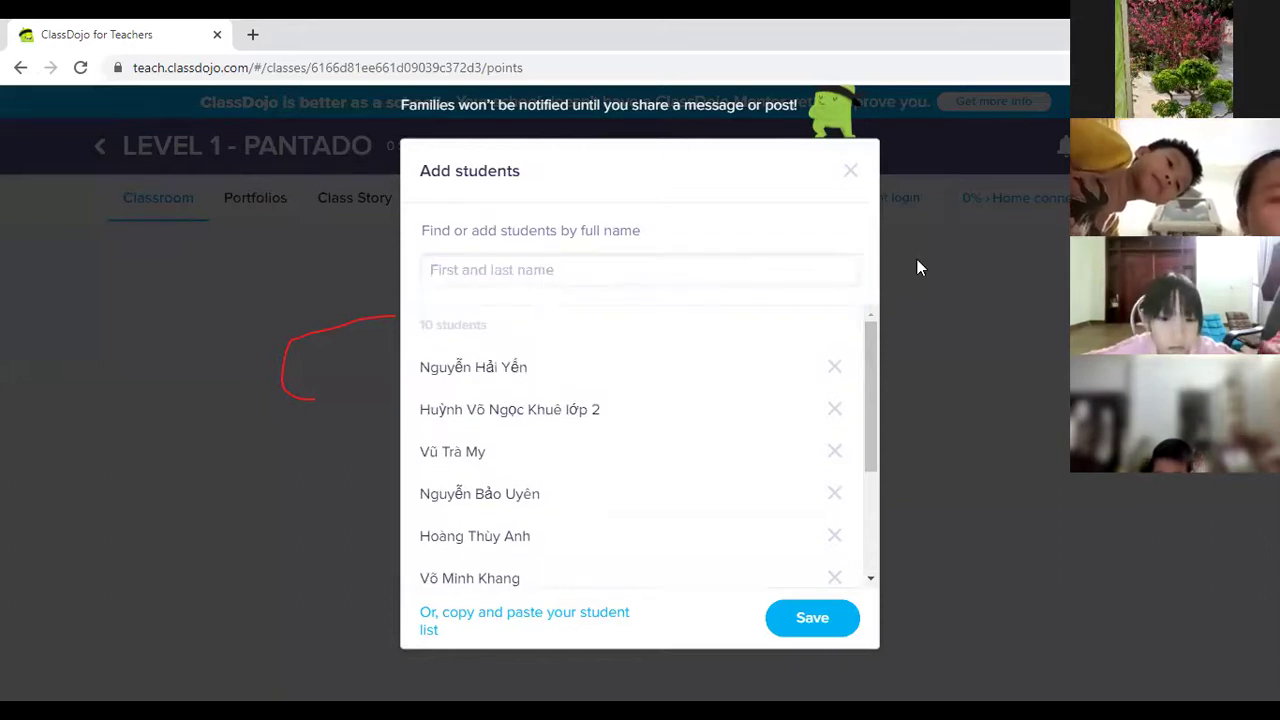
pyautogui.click(427, 266)
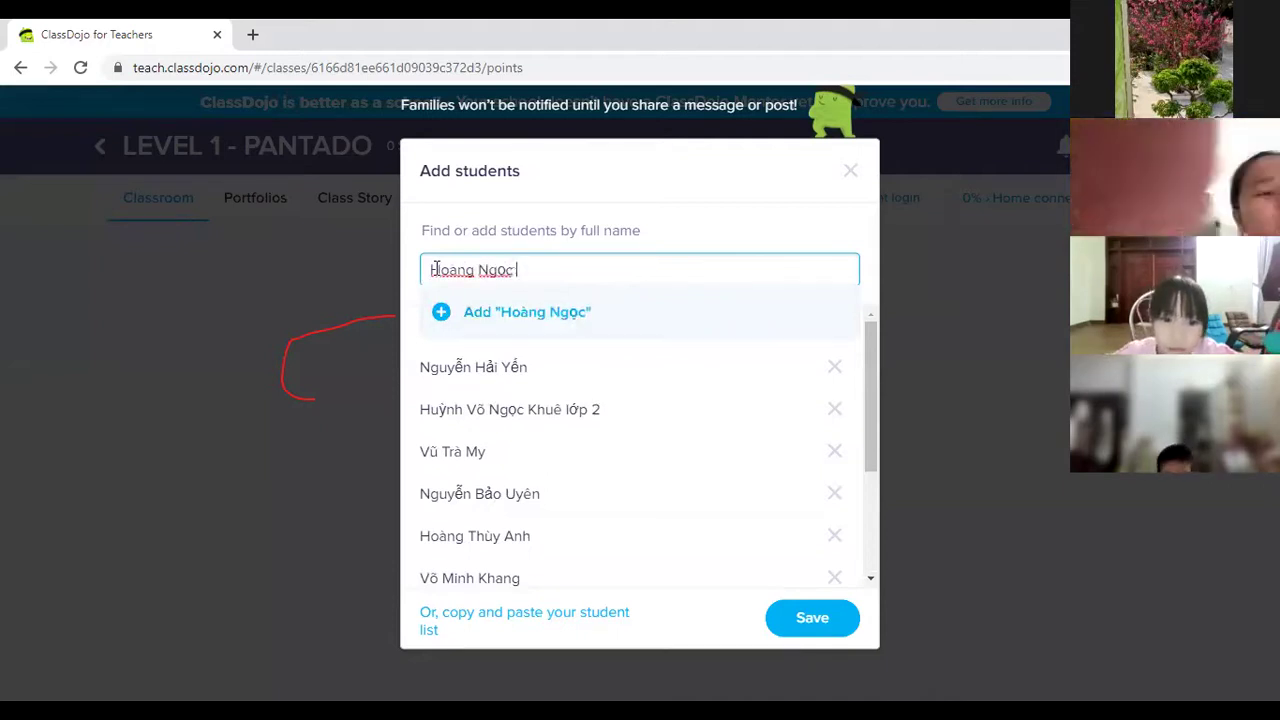
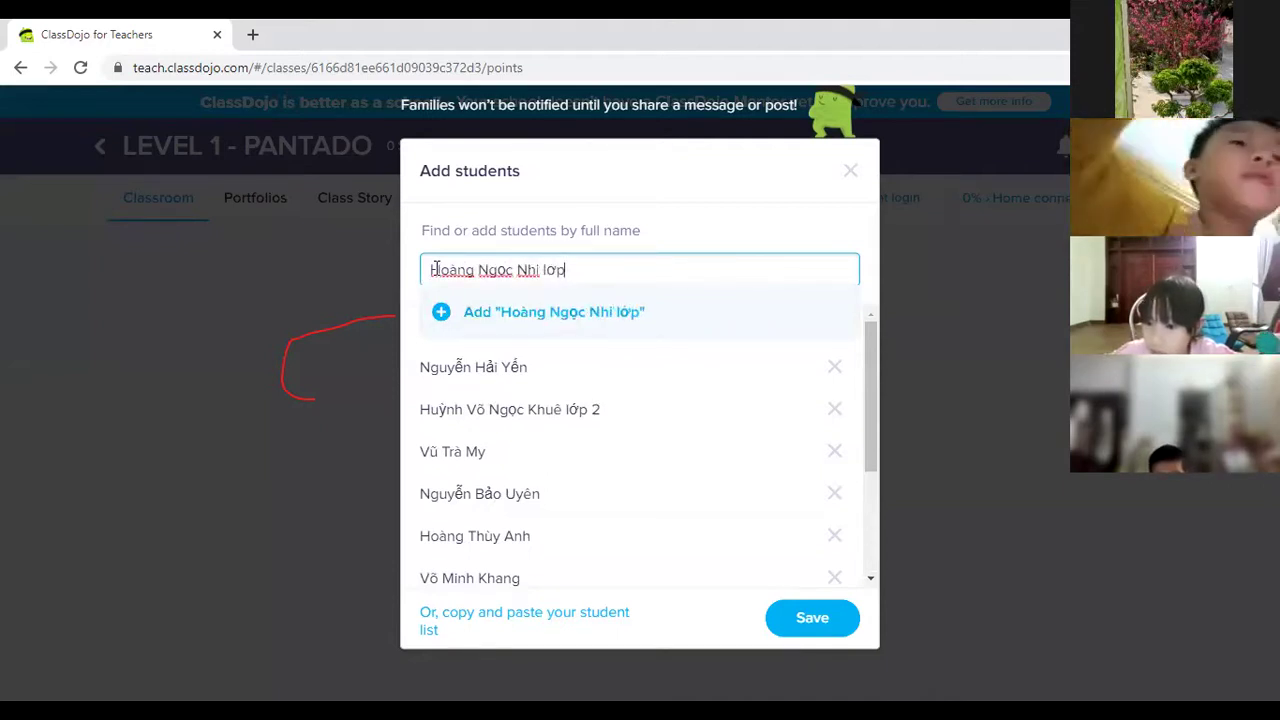
pyautogui.click(444, 316)
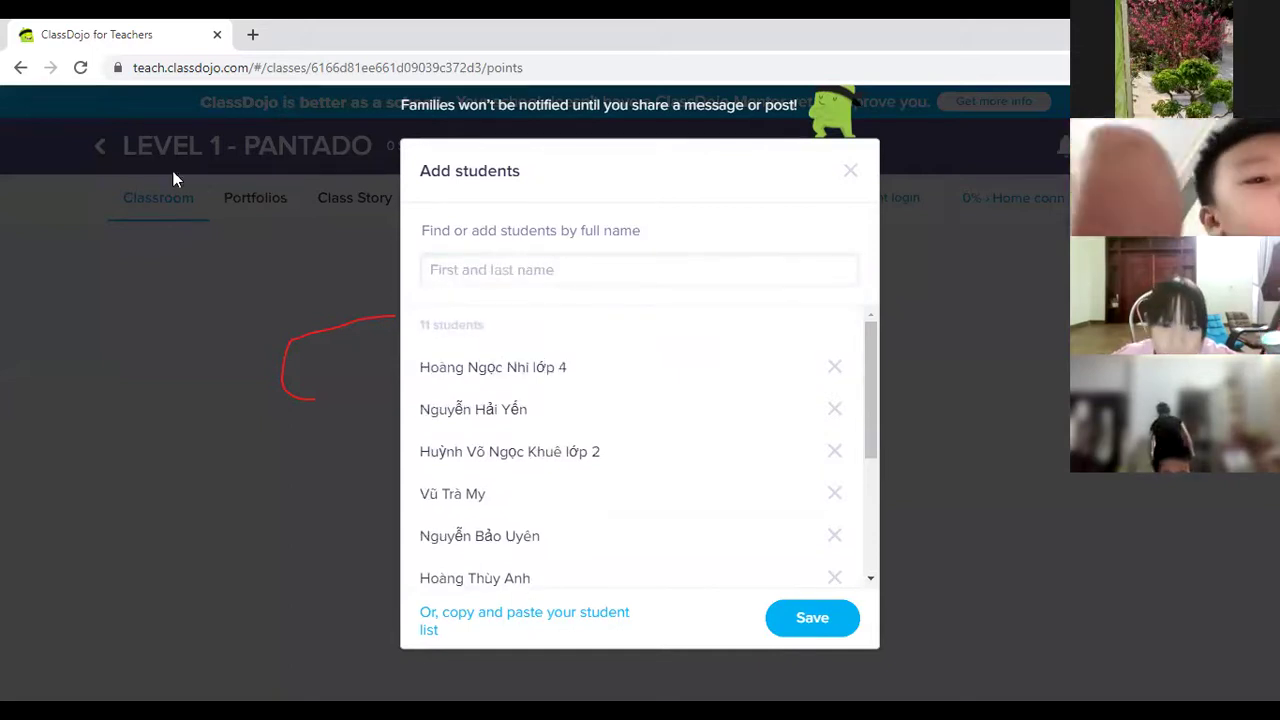
# Add one more corrected student name and type the next student's full name.
pyautogui.click(548, 272)
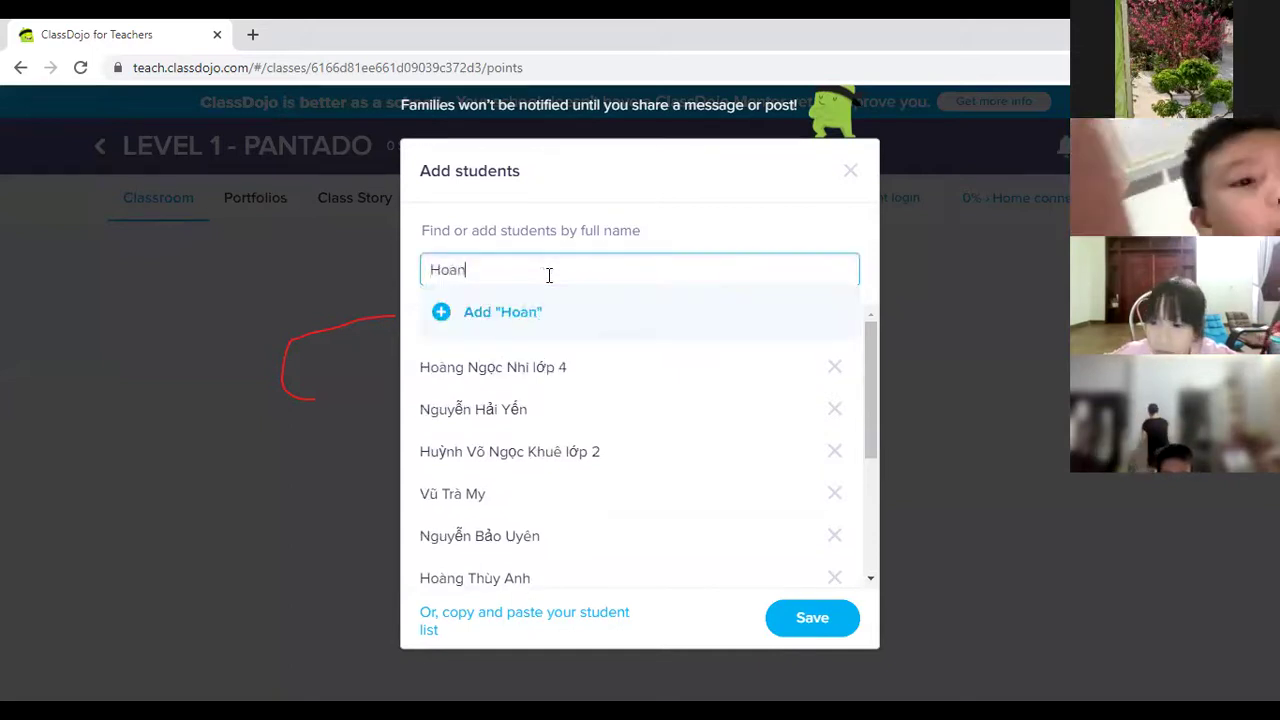
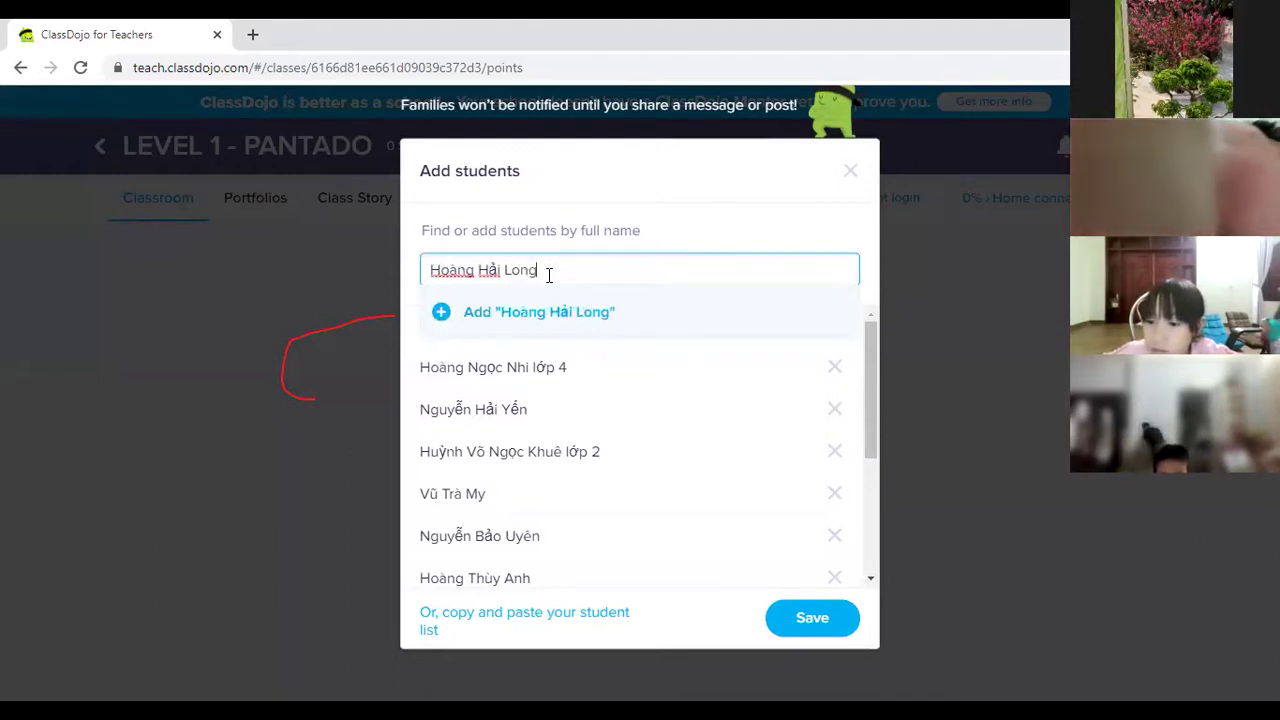
pyautogui.click(445, 313)
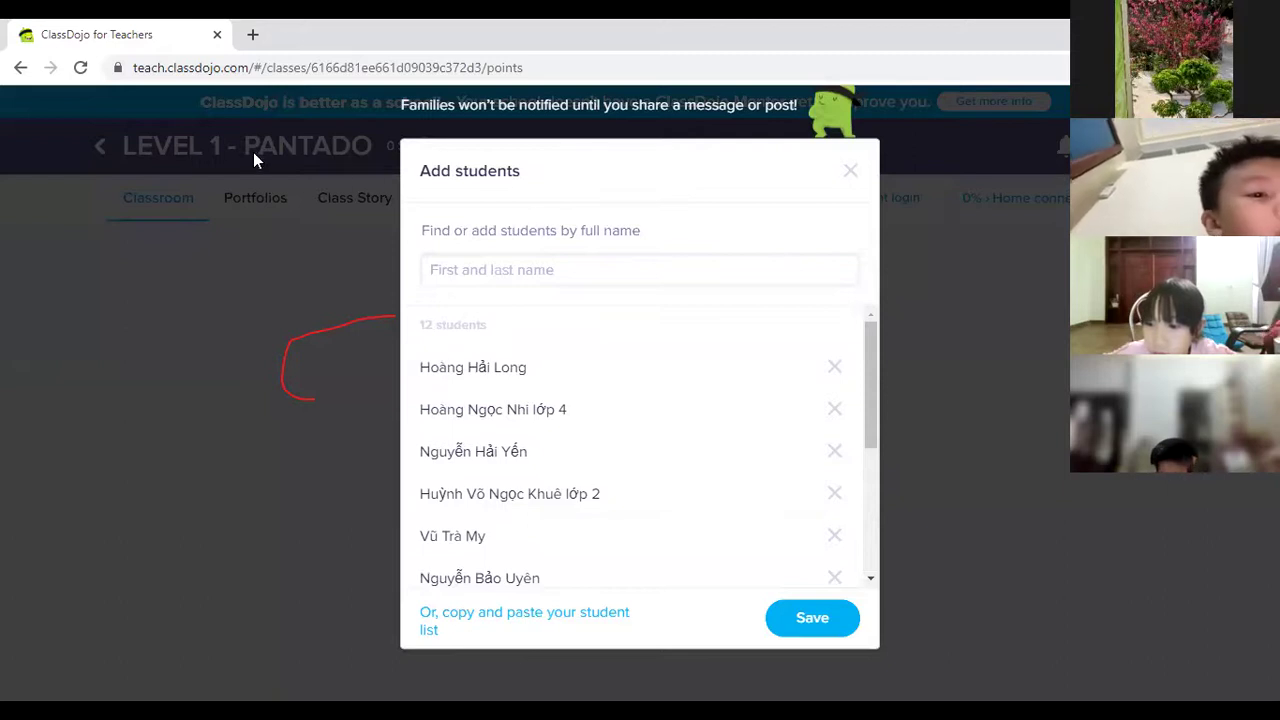
pyautogui.click(564, 274)
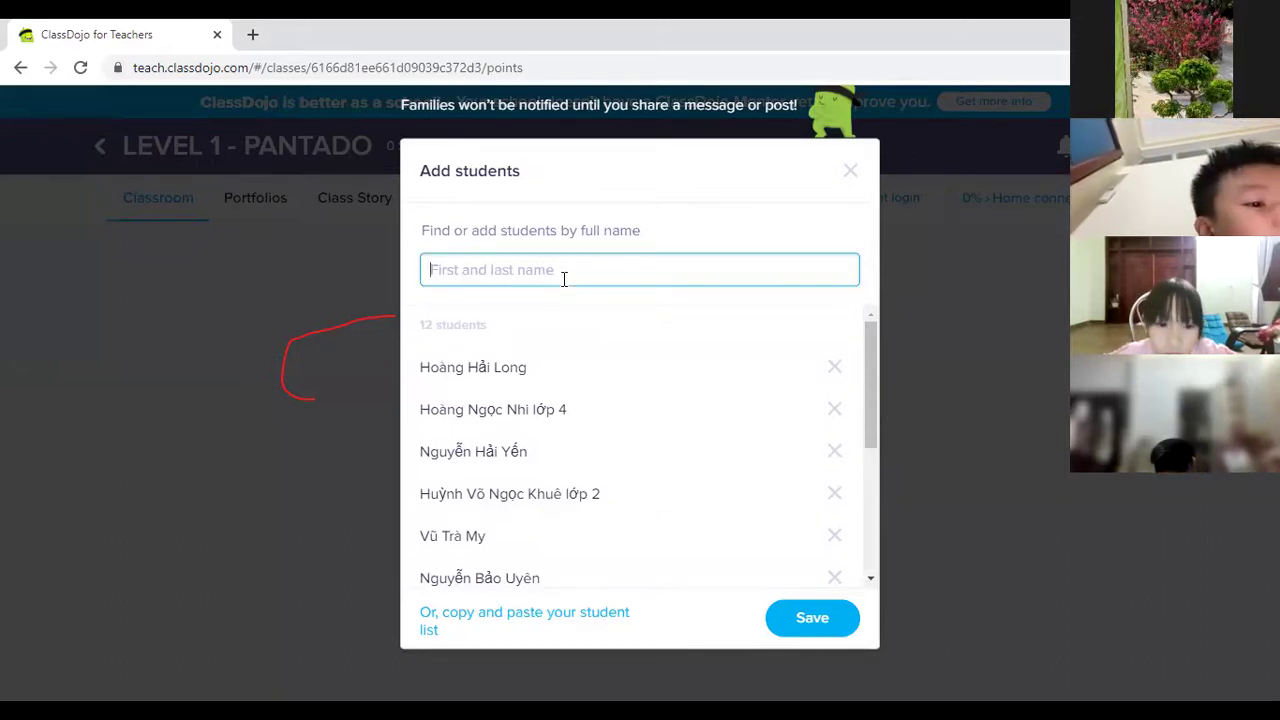
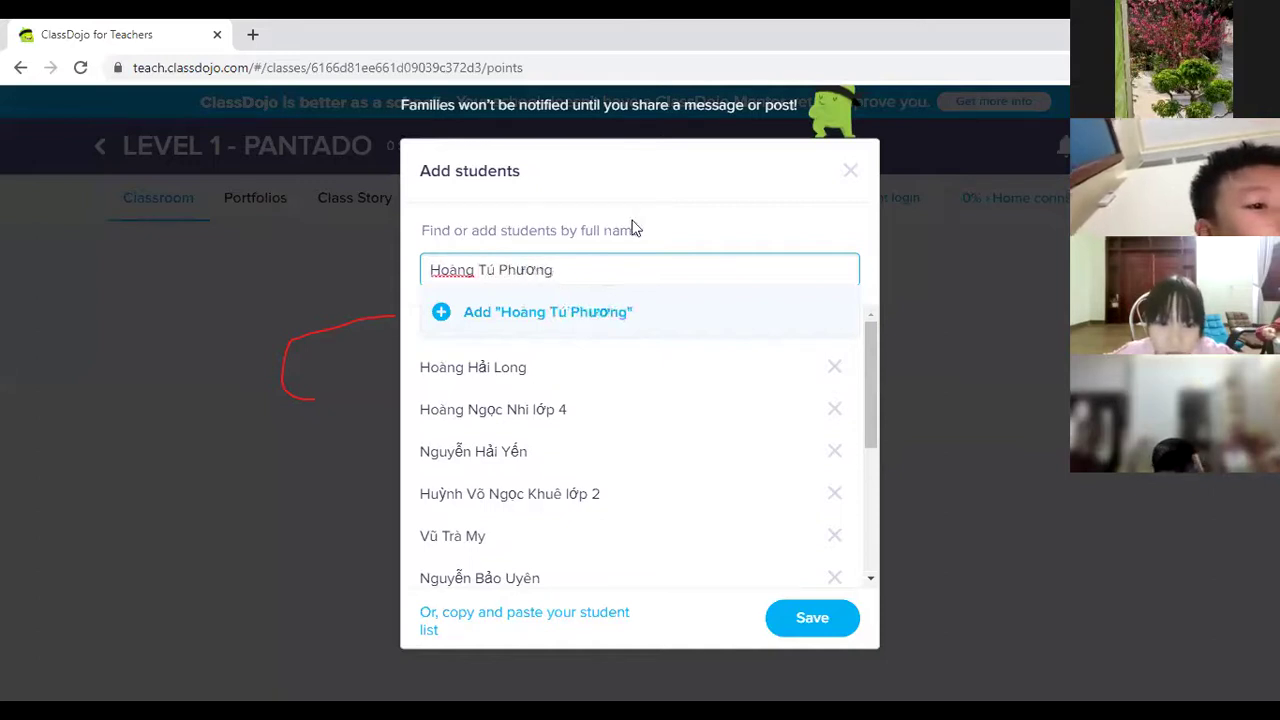
# Add the duplicate-named student tagged 'lớp 3', then add one more student, reaching 14.
pyautogui.click(440, 314)
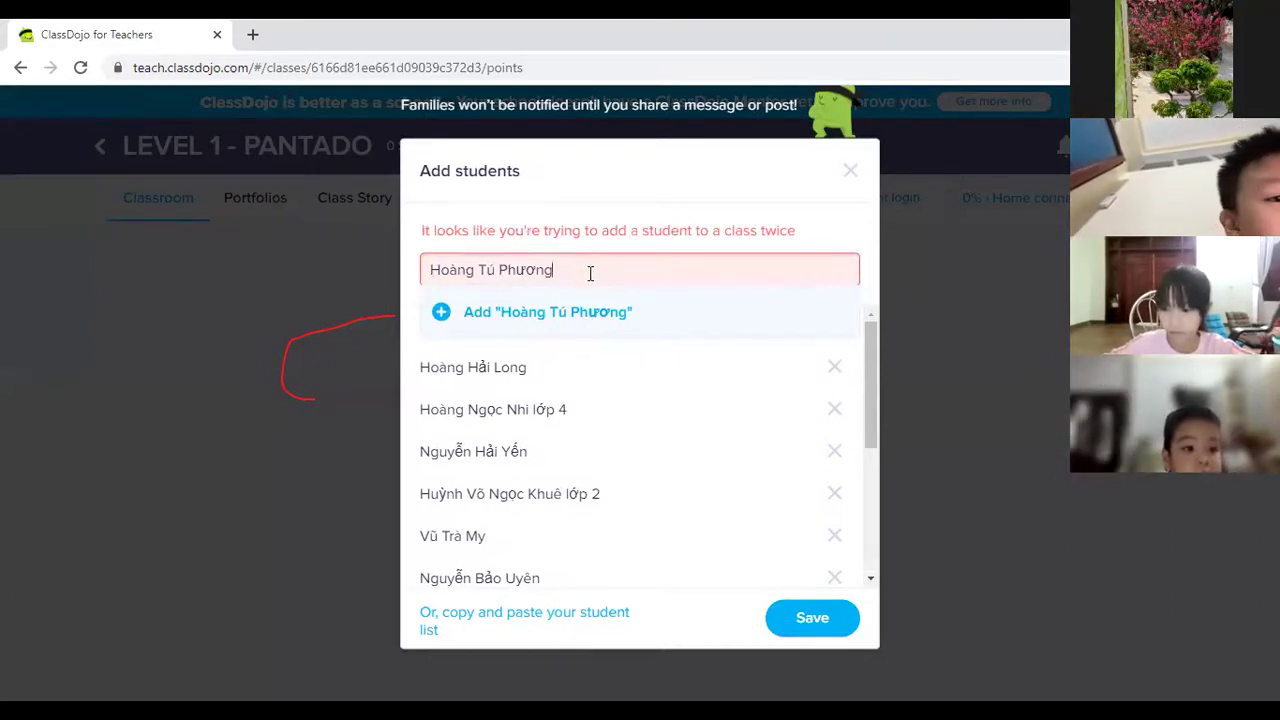
pyautogui.write('lớp')
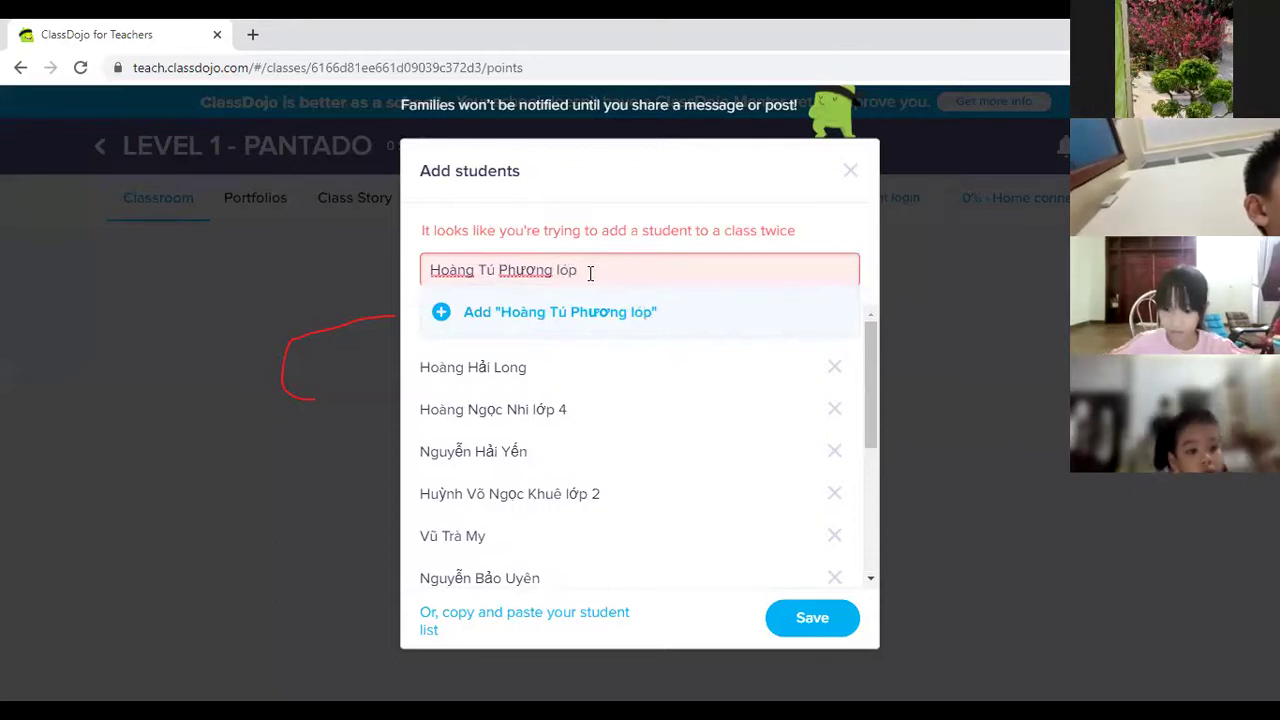
pyautogui.write(' 3')
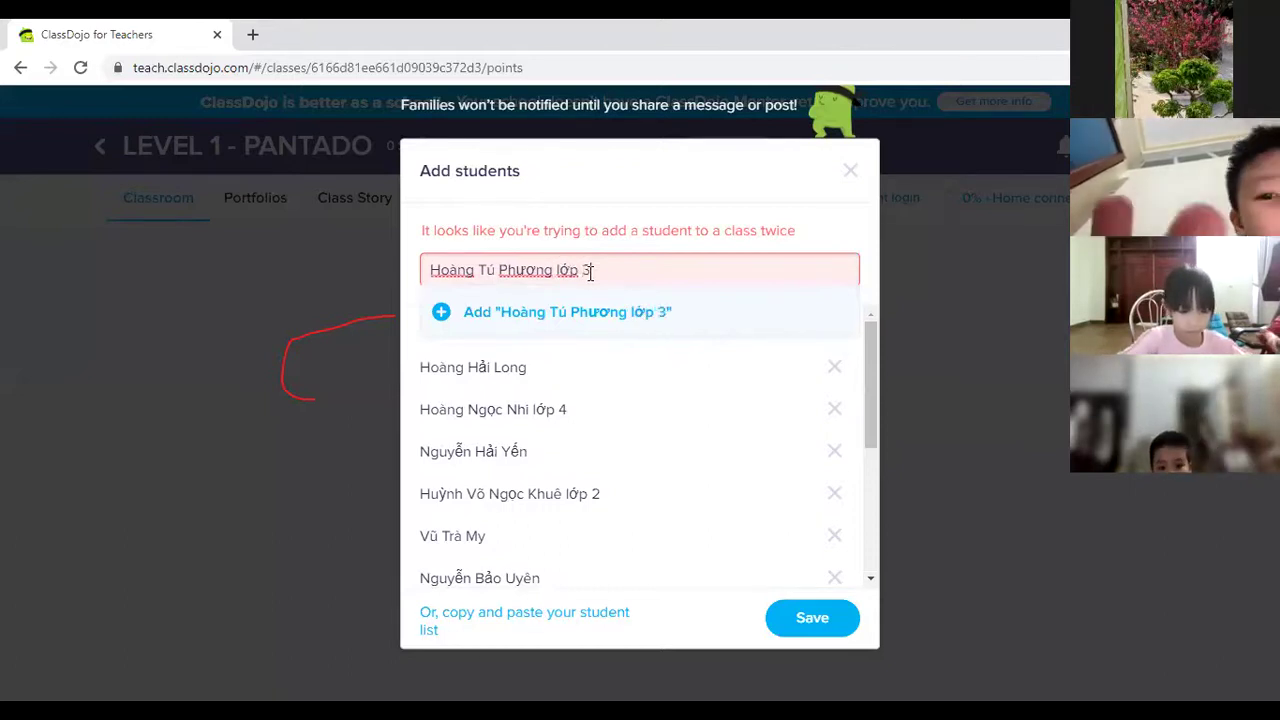
pyautogui.click(441, 313)
pyautogui.click(506, 281)
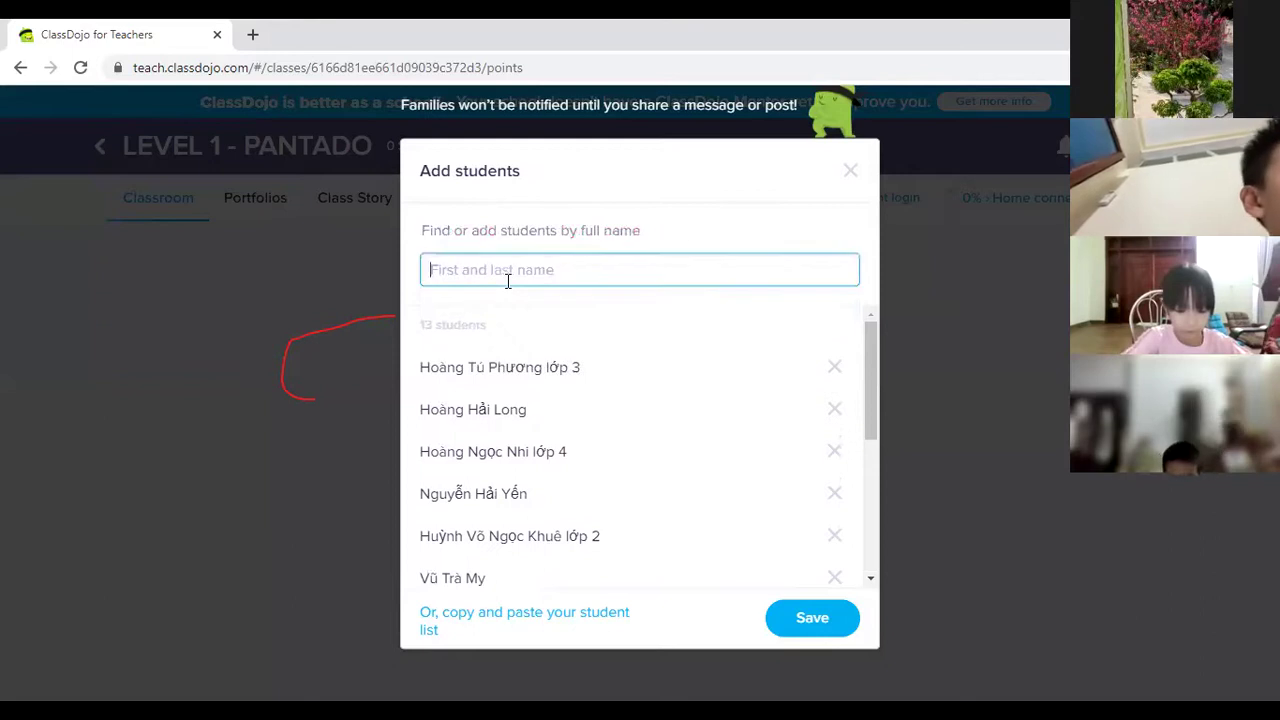
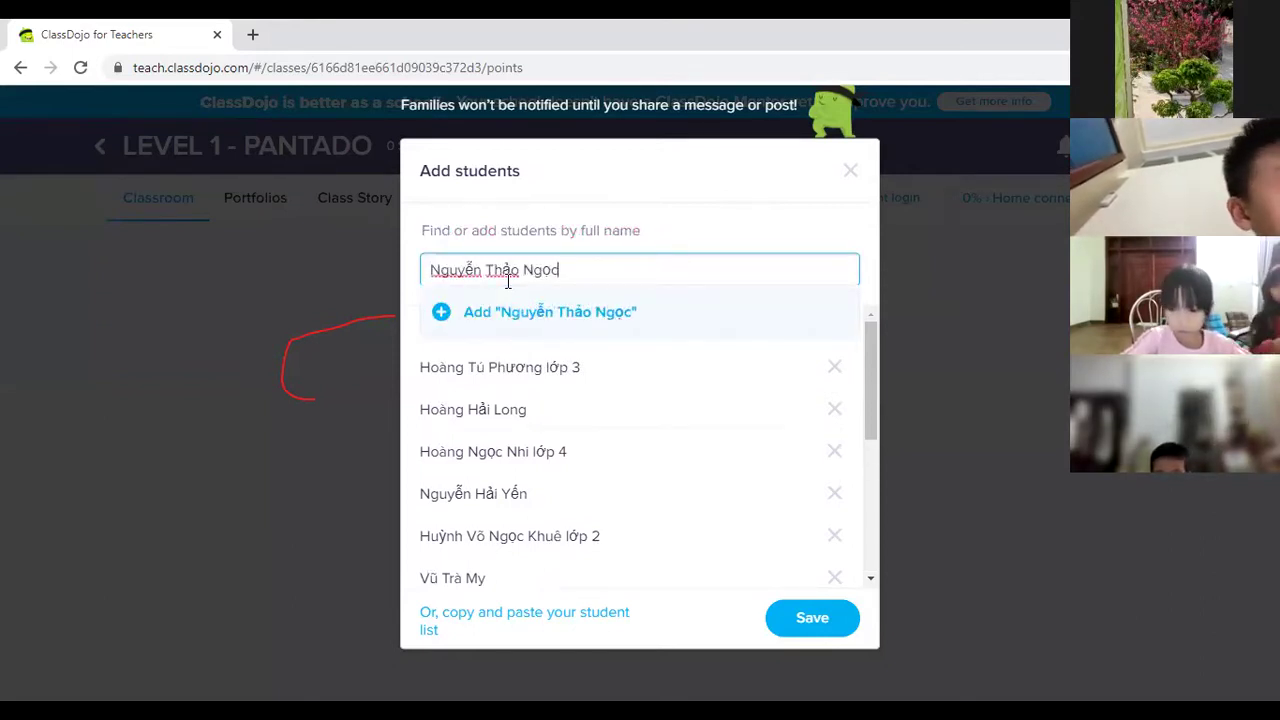
pyautogui.click(441, 312)
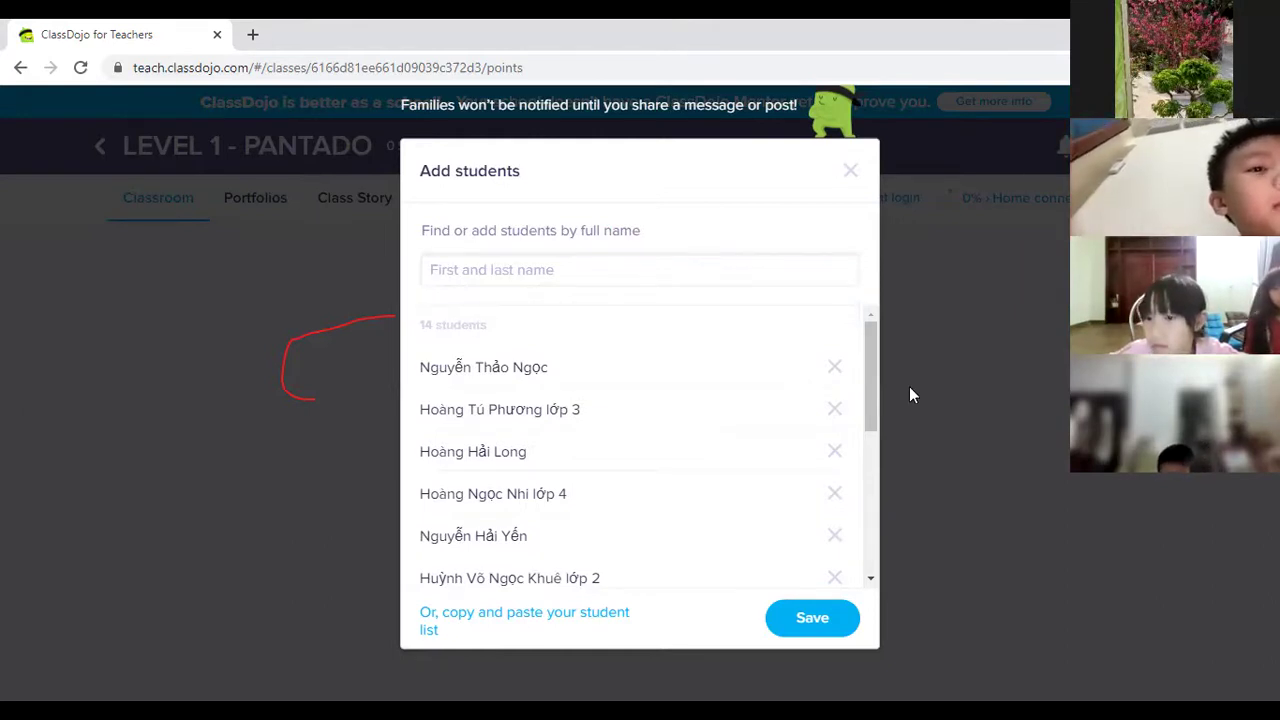
# Type and add three more students' full names to the list.
pyautogui.click(500, 274)
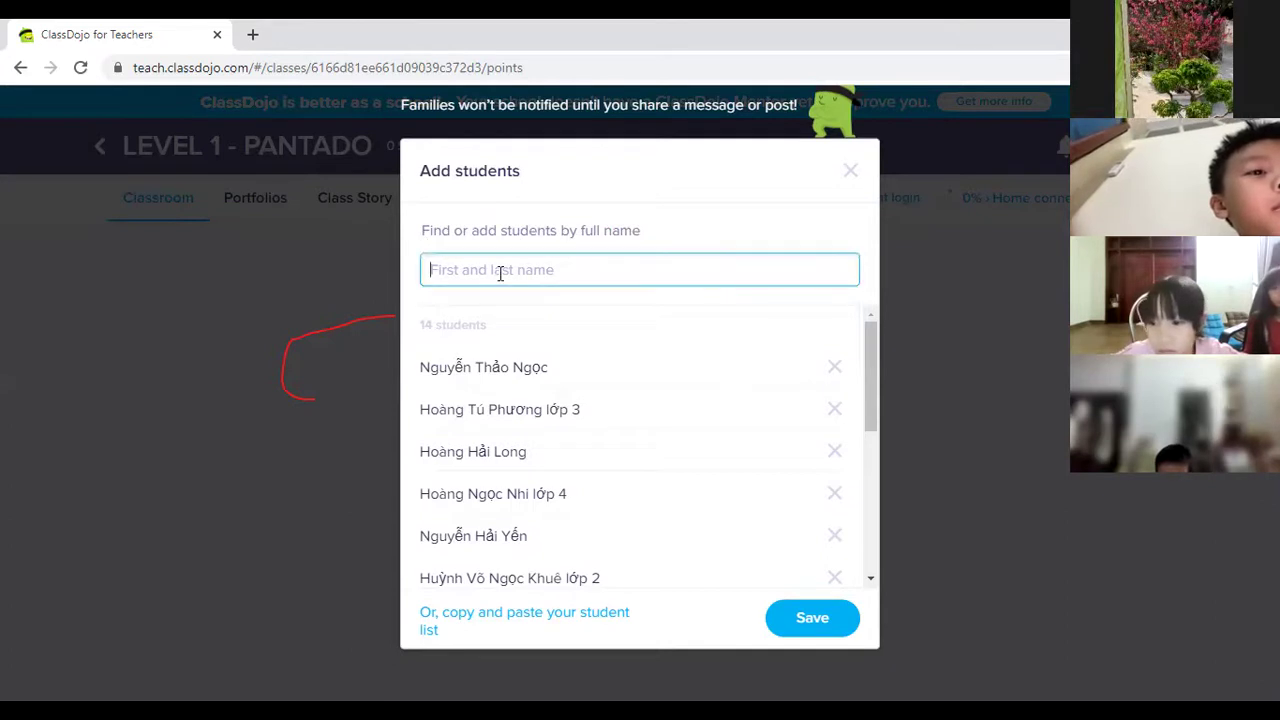
pyautogui.write('d')
pyautogui.press('BackSpace')
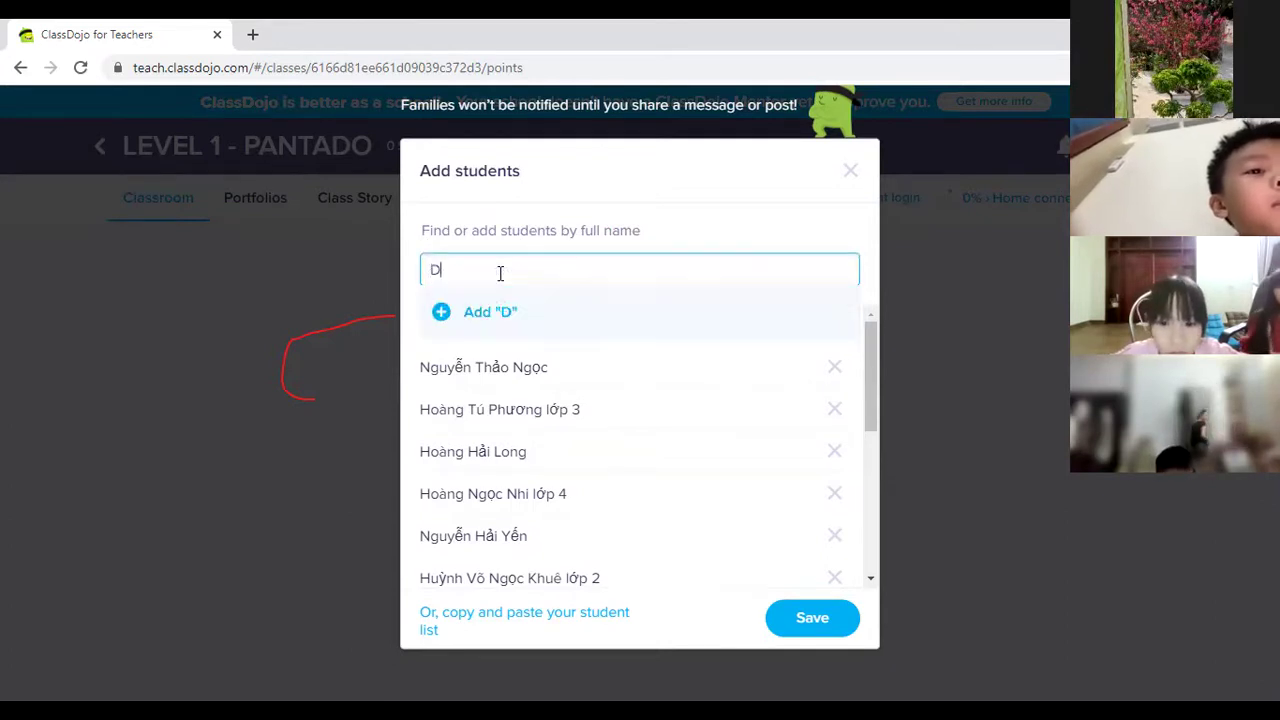
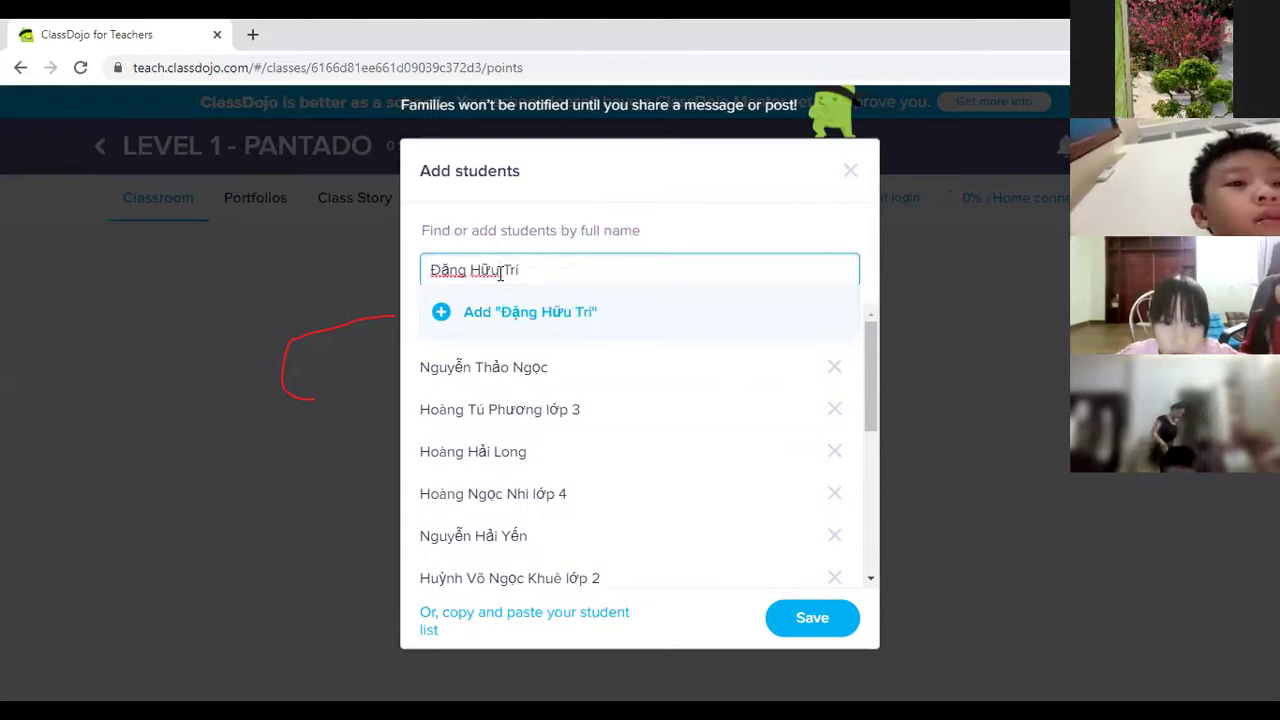
pyautogui.click(437, 315)
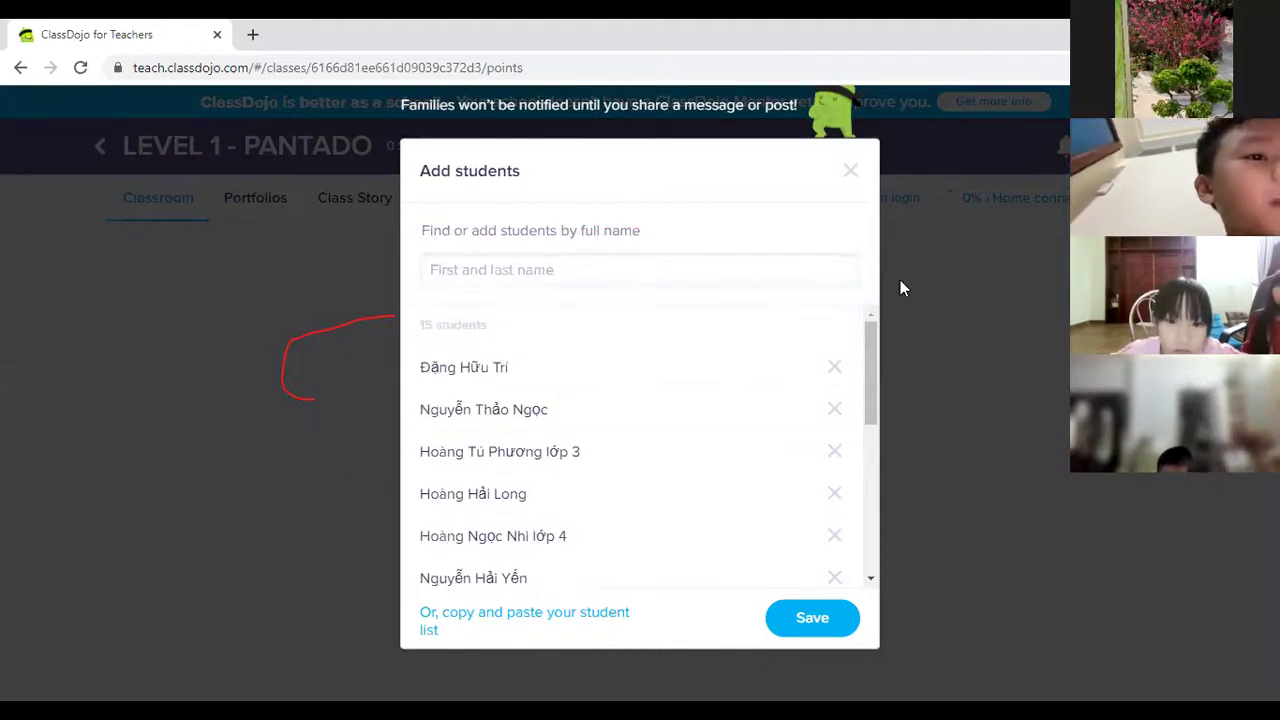
pyautogui.click(573, 277)
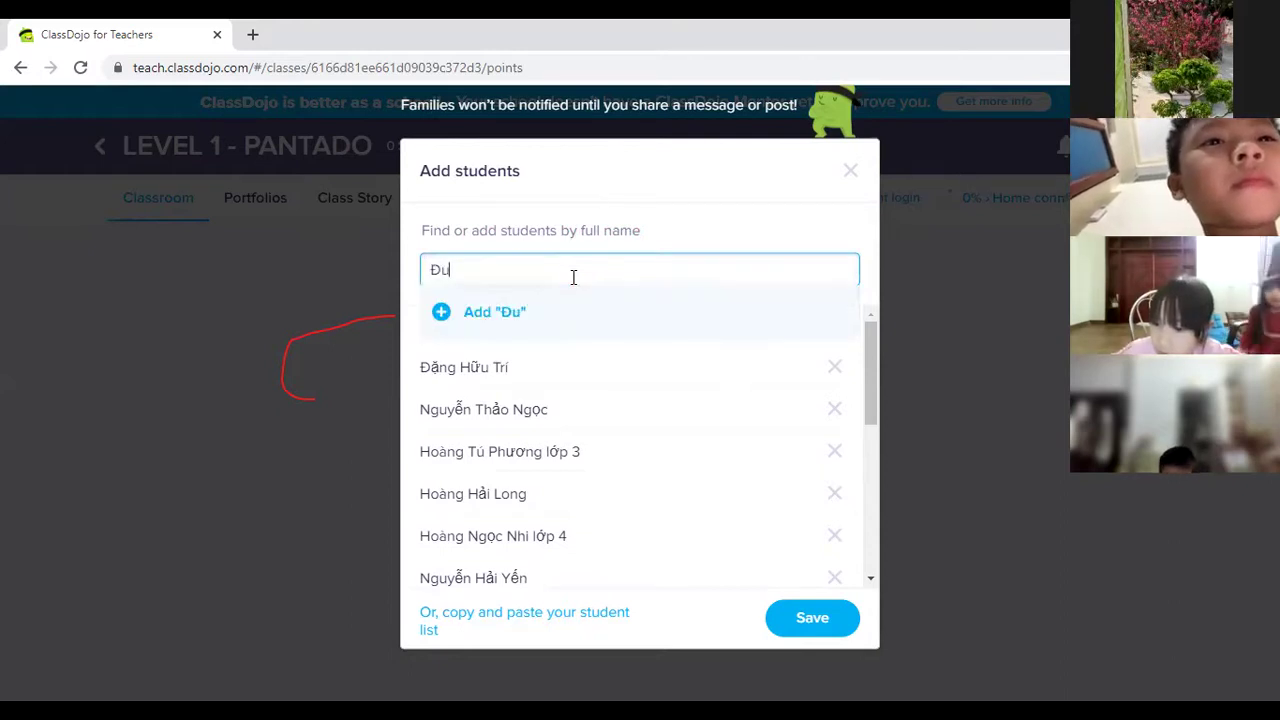
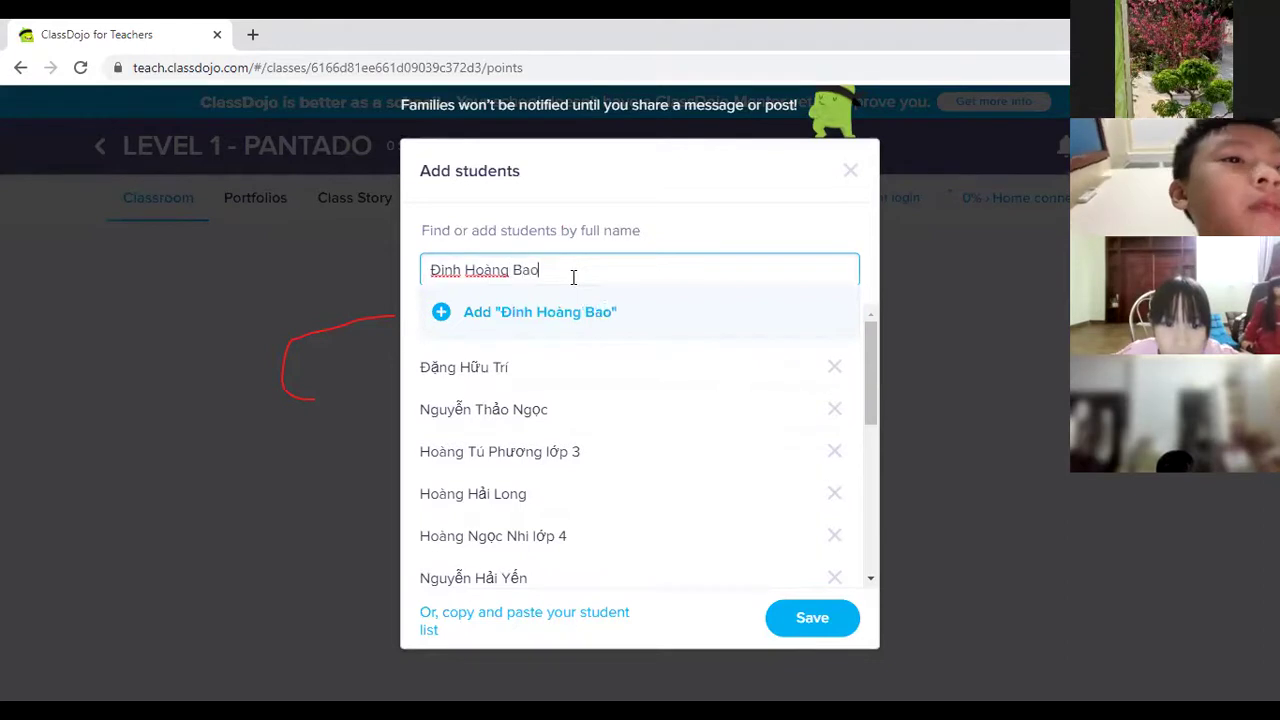
pyautogui.click(441, 311)
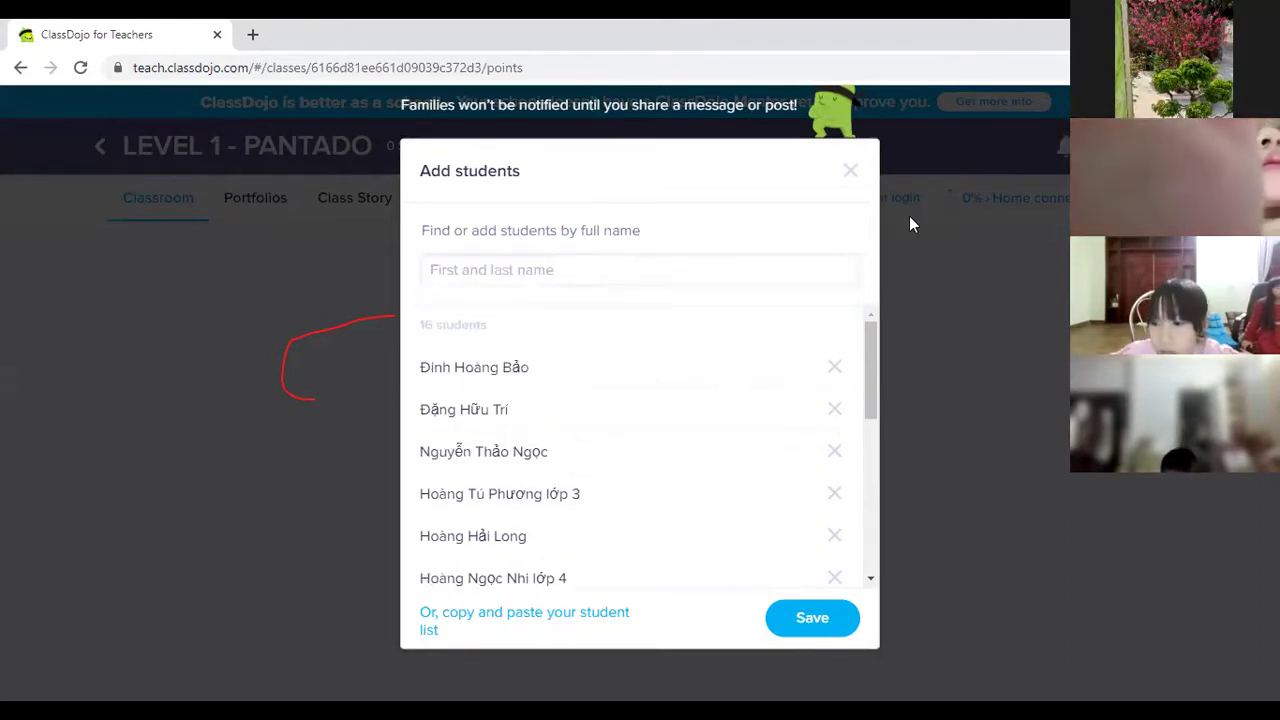
pyautogui.click(571, 277)
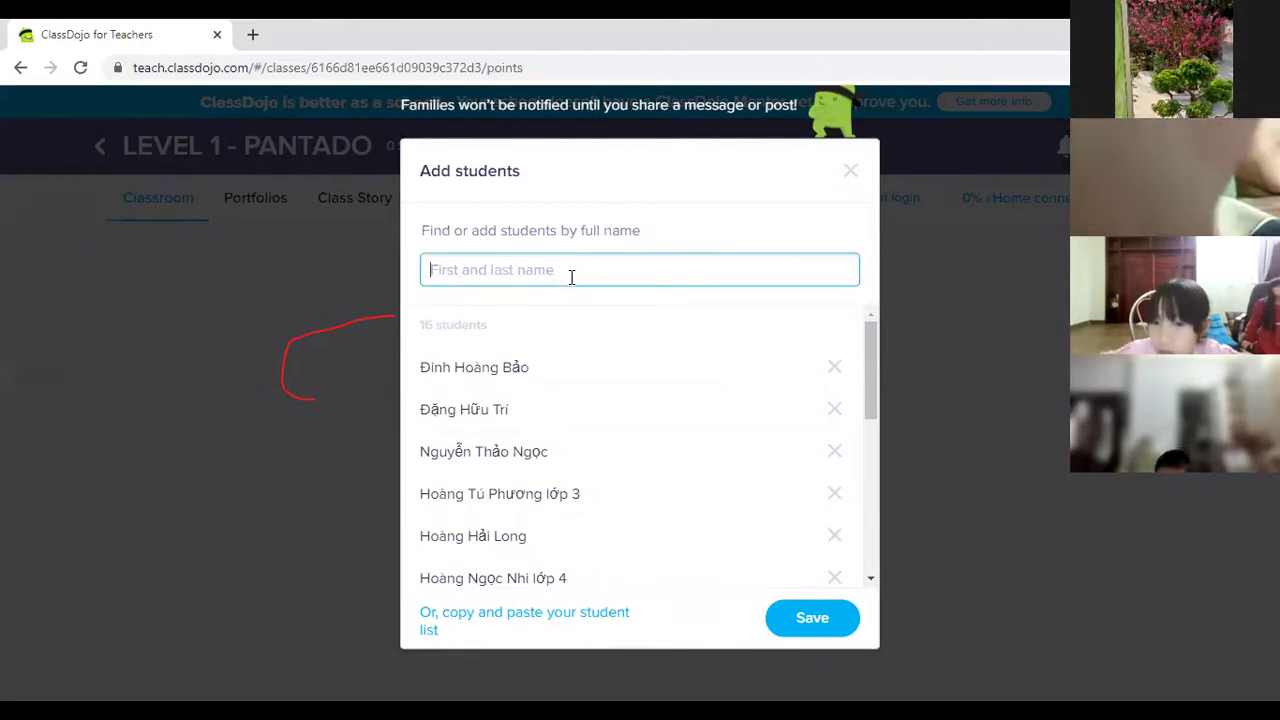
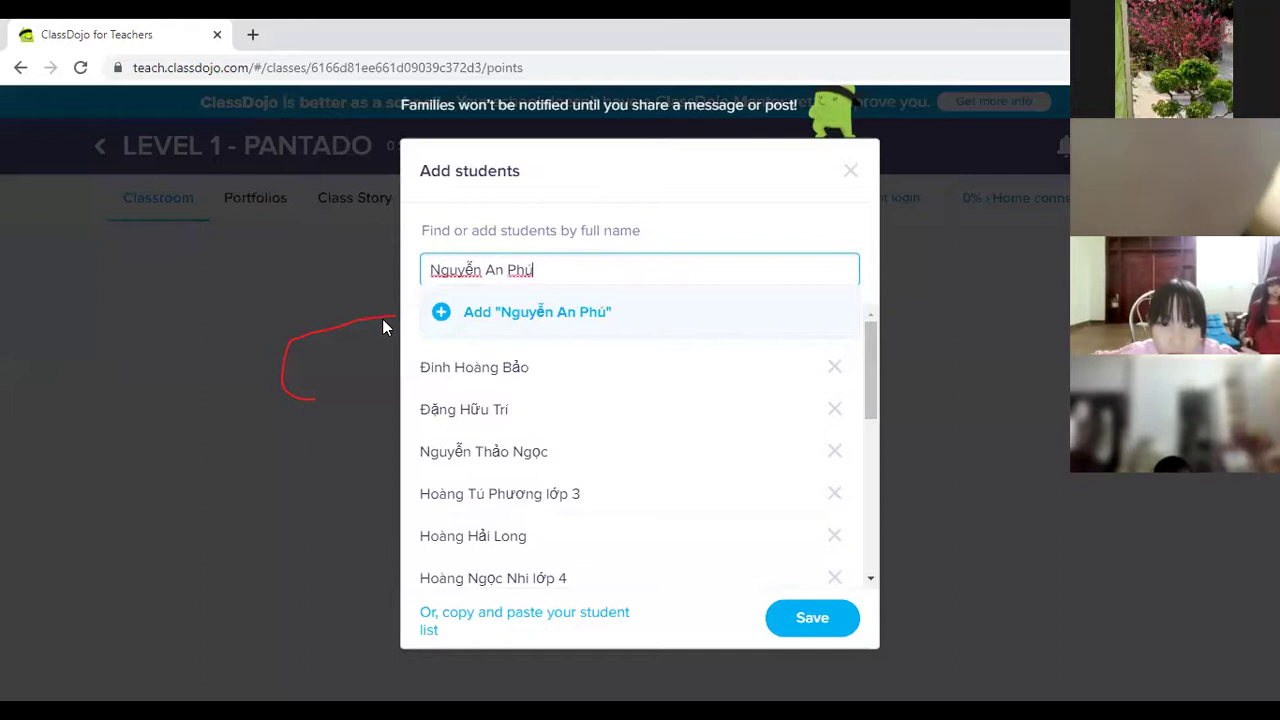
pyautogui.click(442, 318)
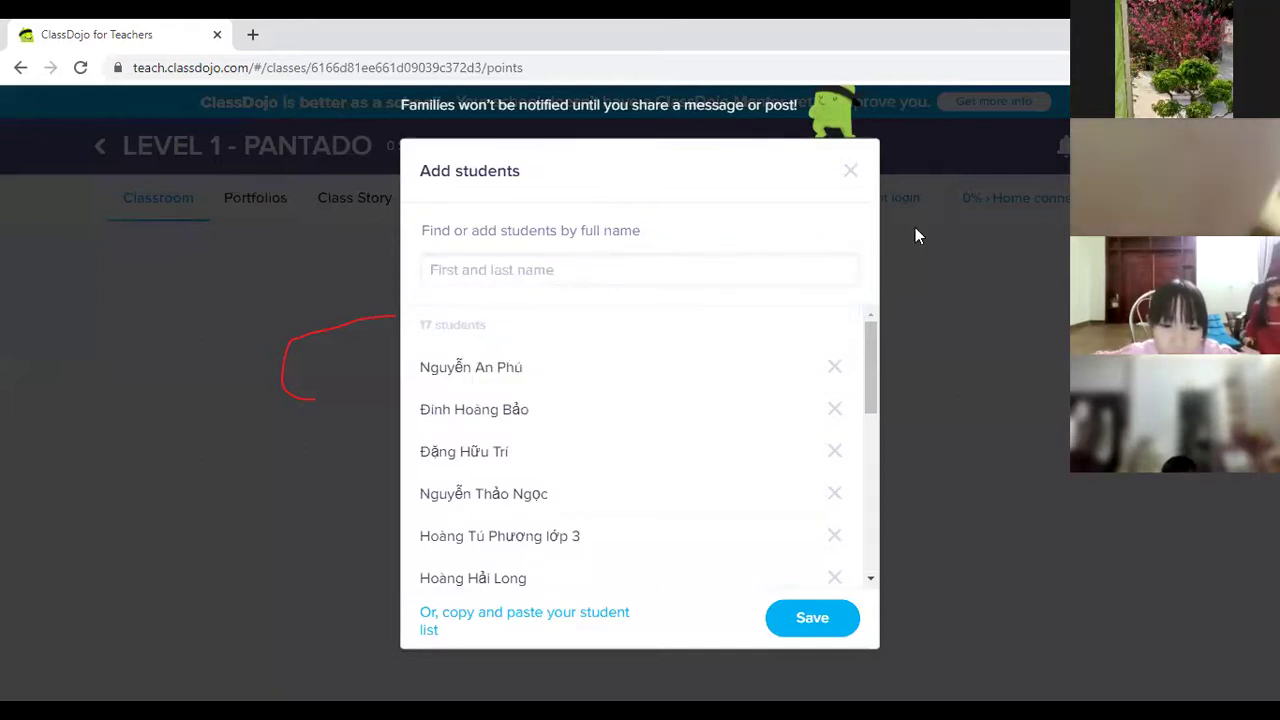
# Add two more students by full name, bringing the list to 19.
pyautogui.click(578, 274)
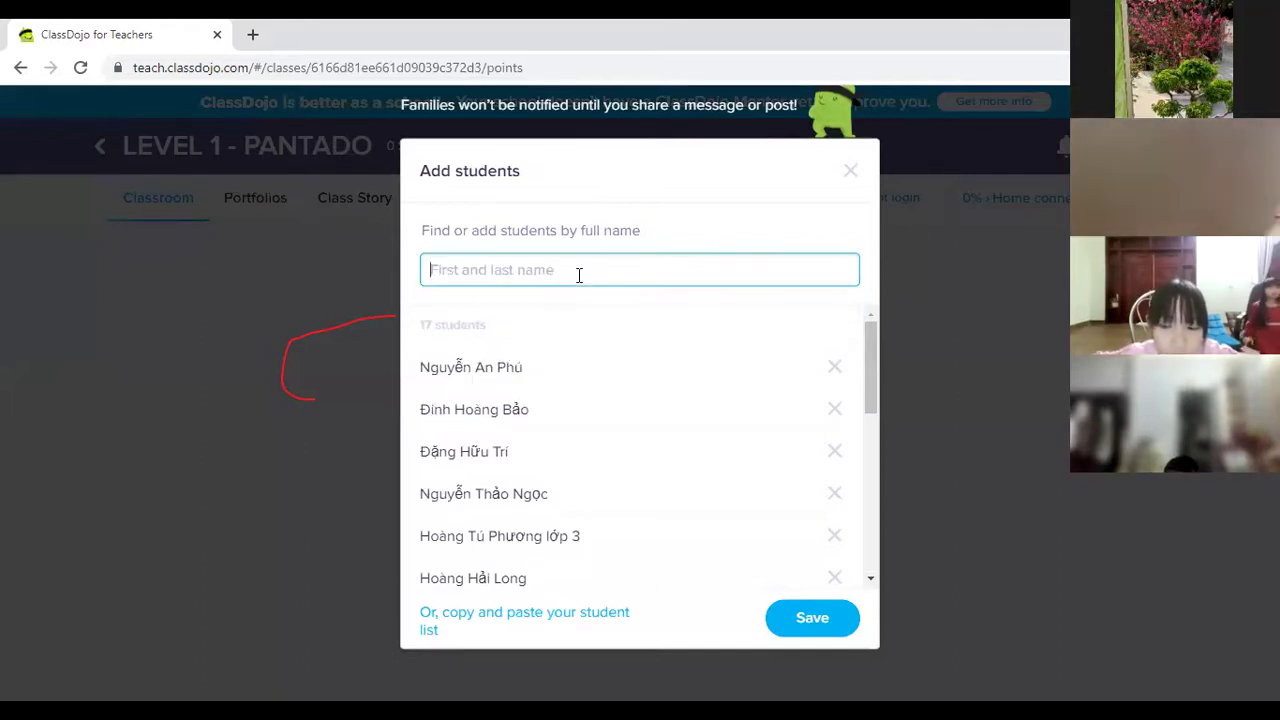
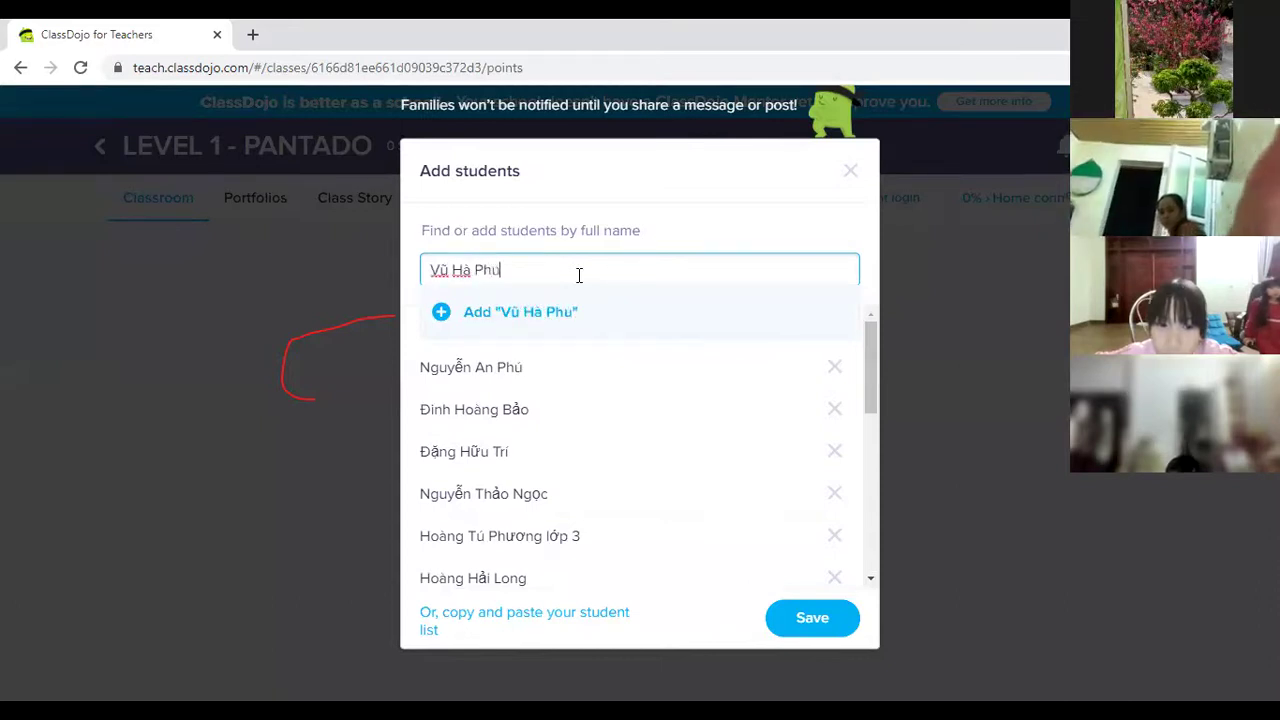
pyautogui.click(438, 313)
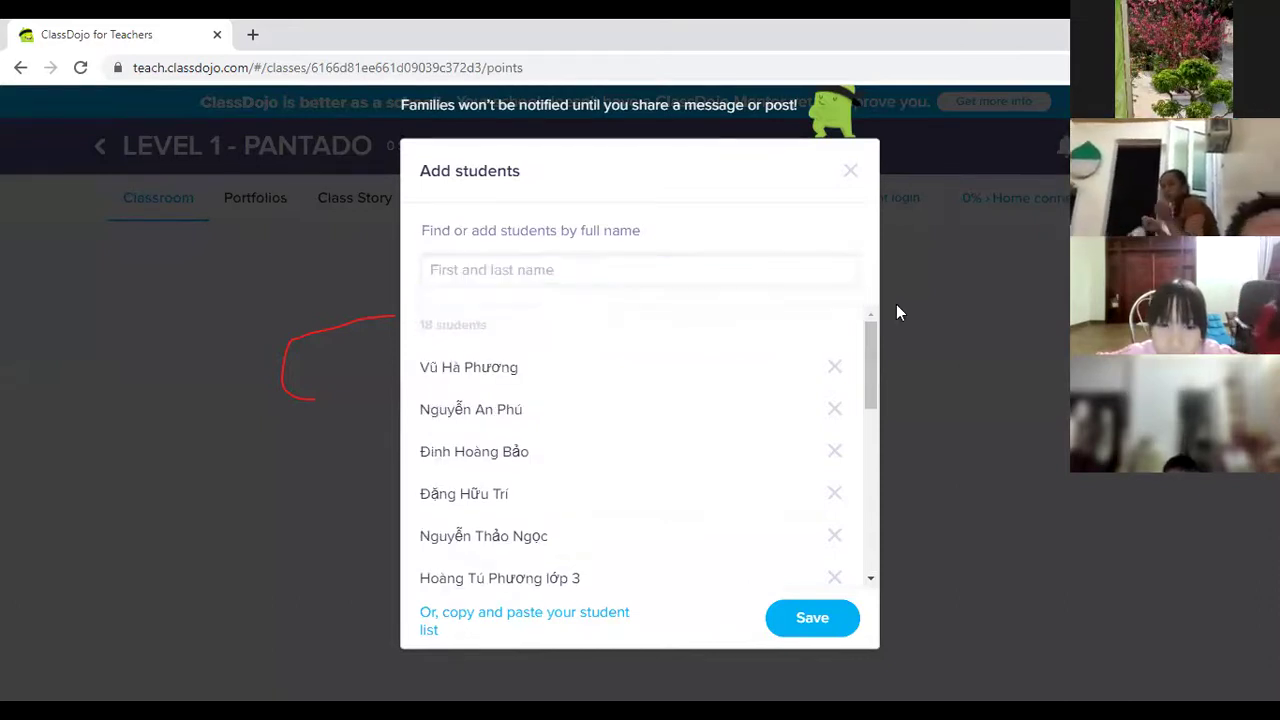
pyautogui.click(449, 271)
pyautogui.write('D B')
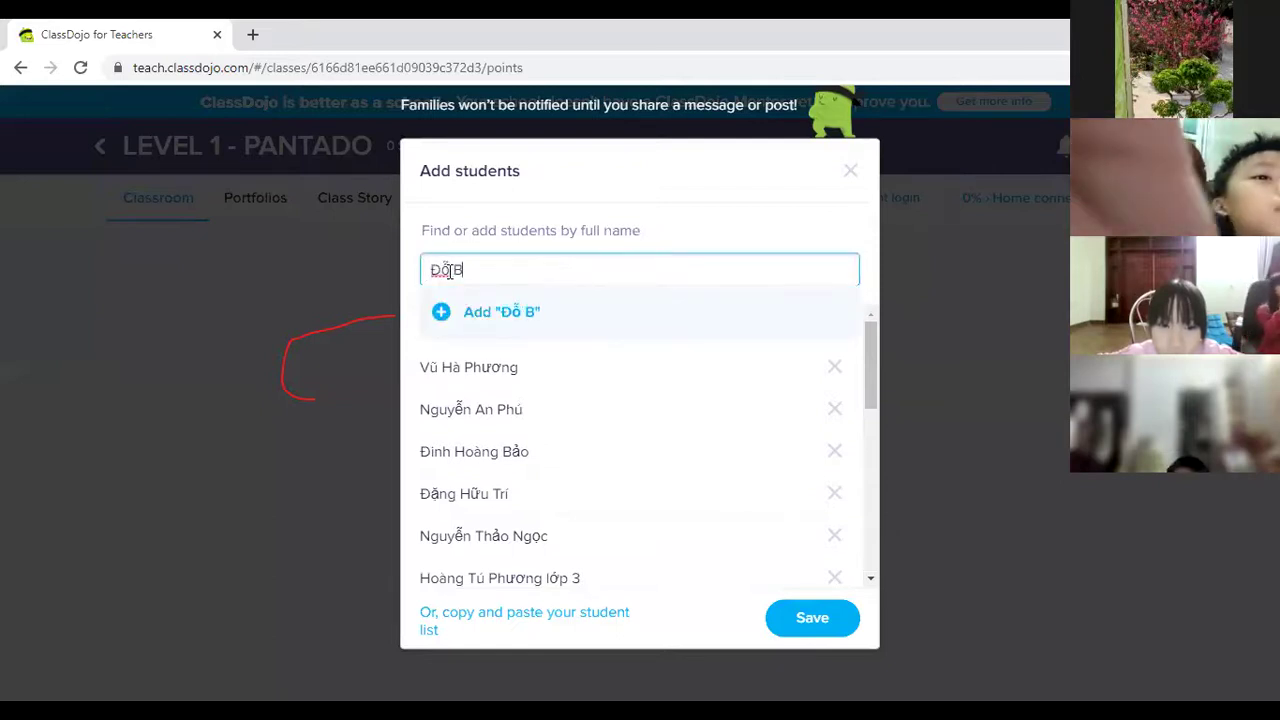
pyautogui.write('ảo Anh')
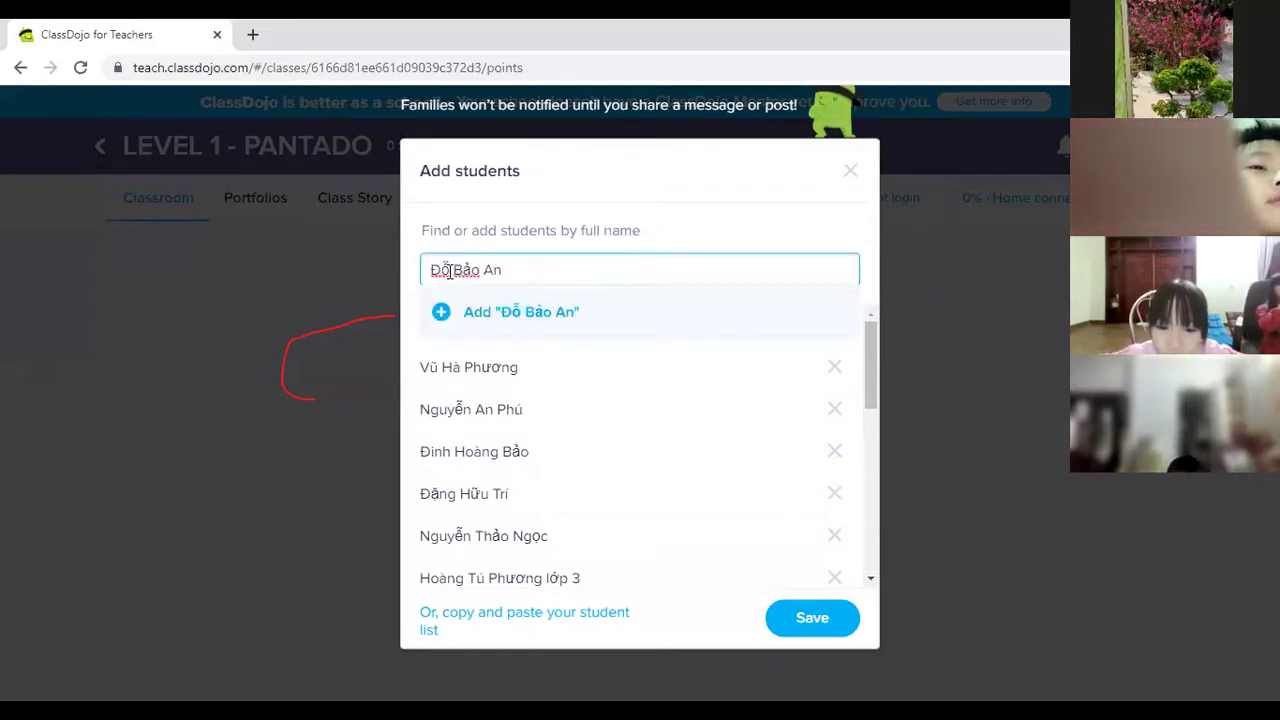
pyautogui.click(440, 310)
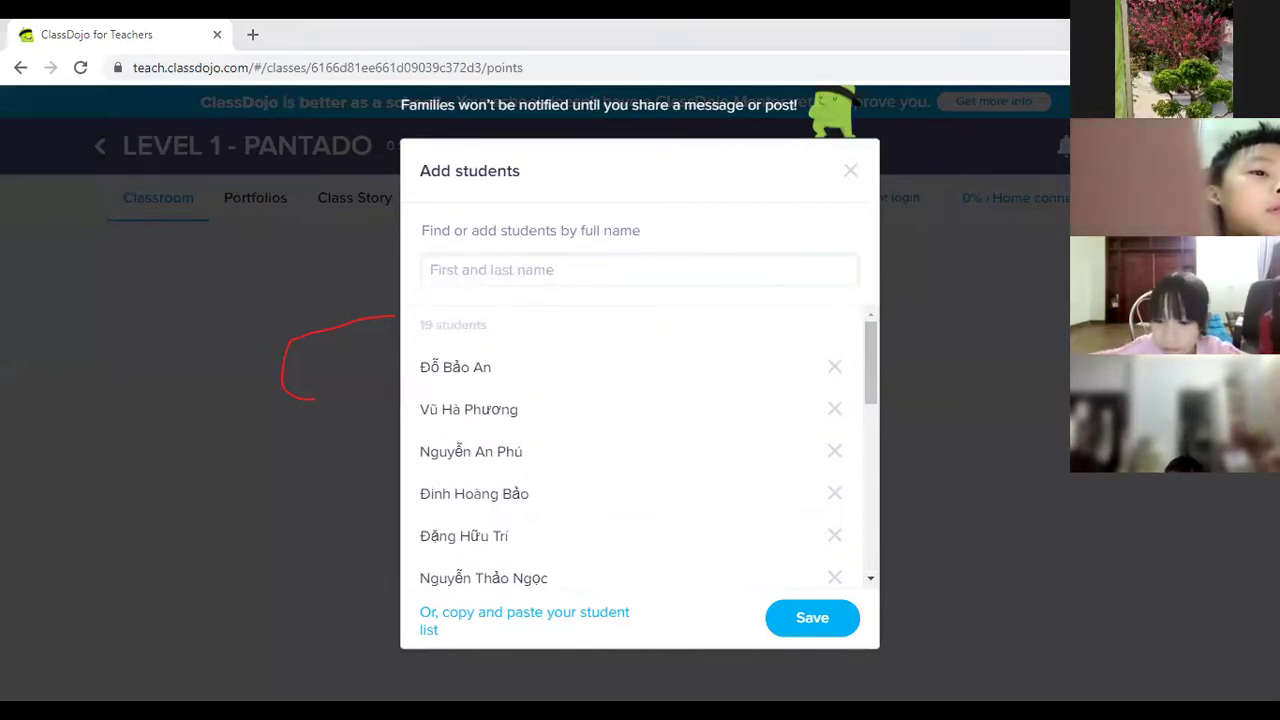
pyautogui.click(606, 270)
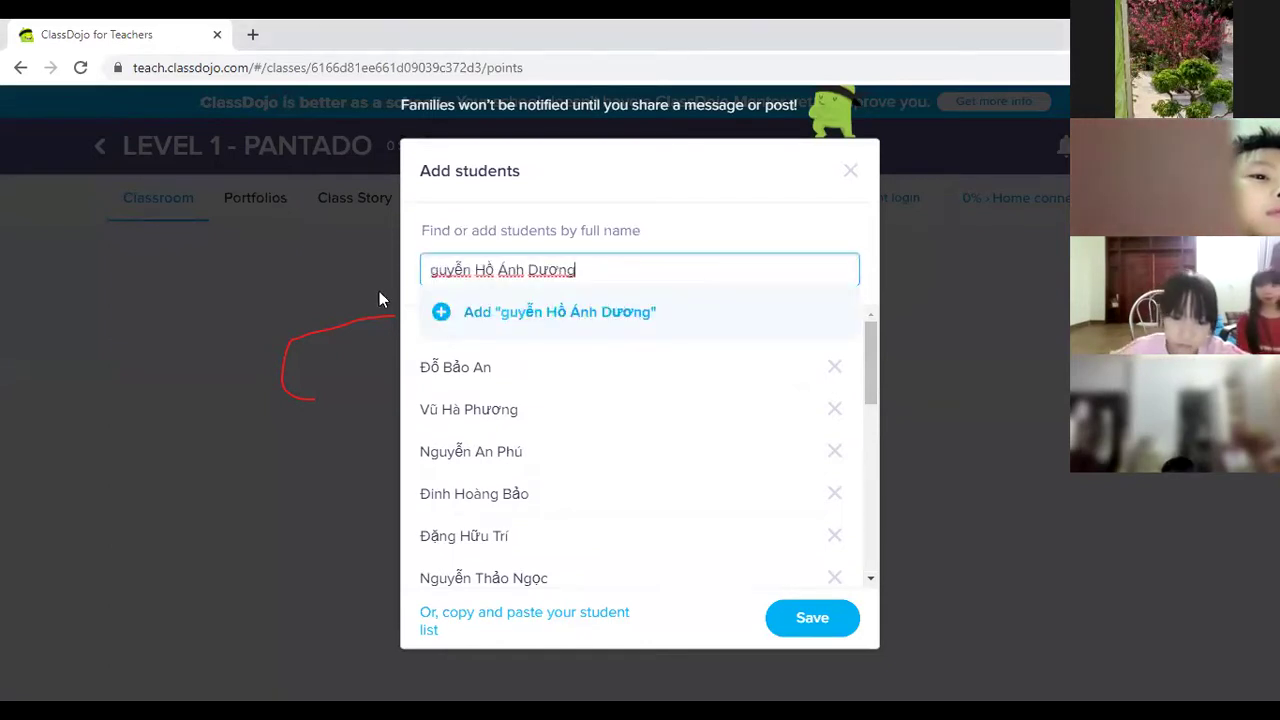
# Paste and add three student names, restoring the missing initial 'N' on the first.
pyautogui.click(430, 271)
pyautogui.write('N')
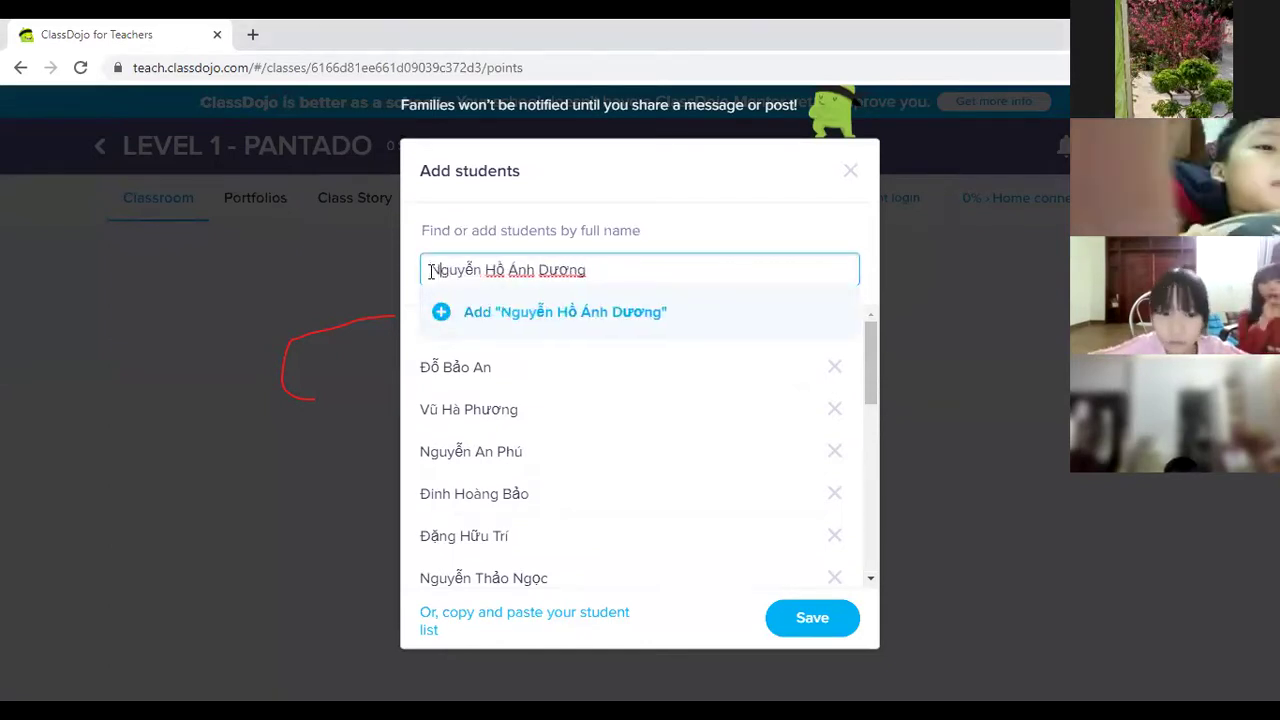
pyautogui.press('Return')
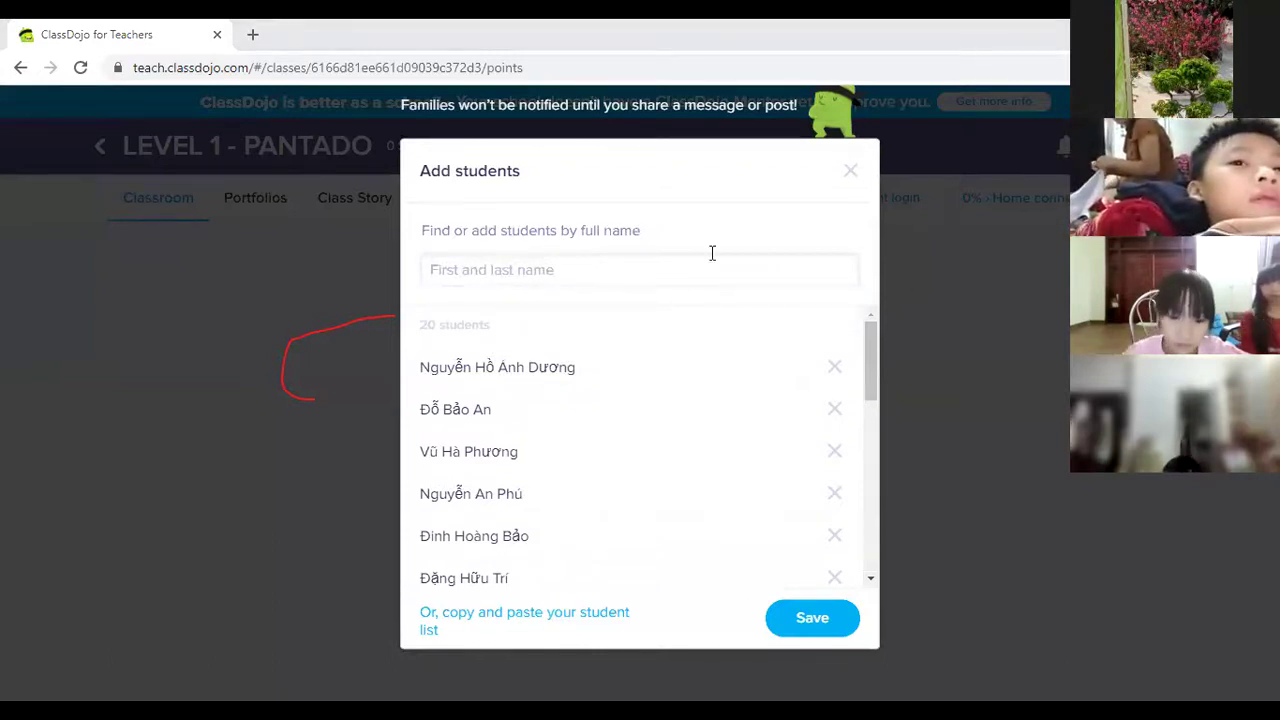
pyautogui.click(478, 267)
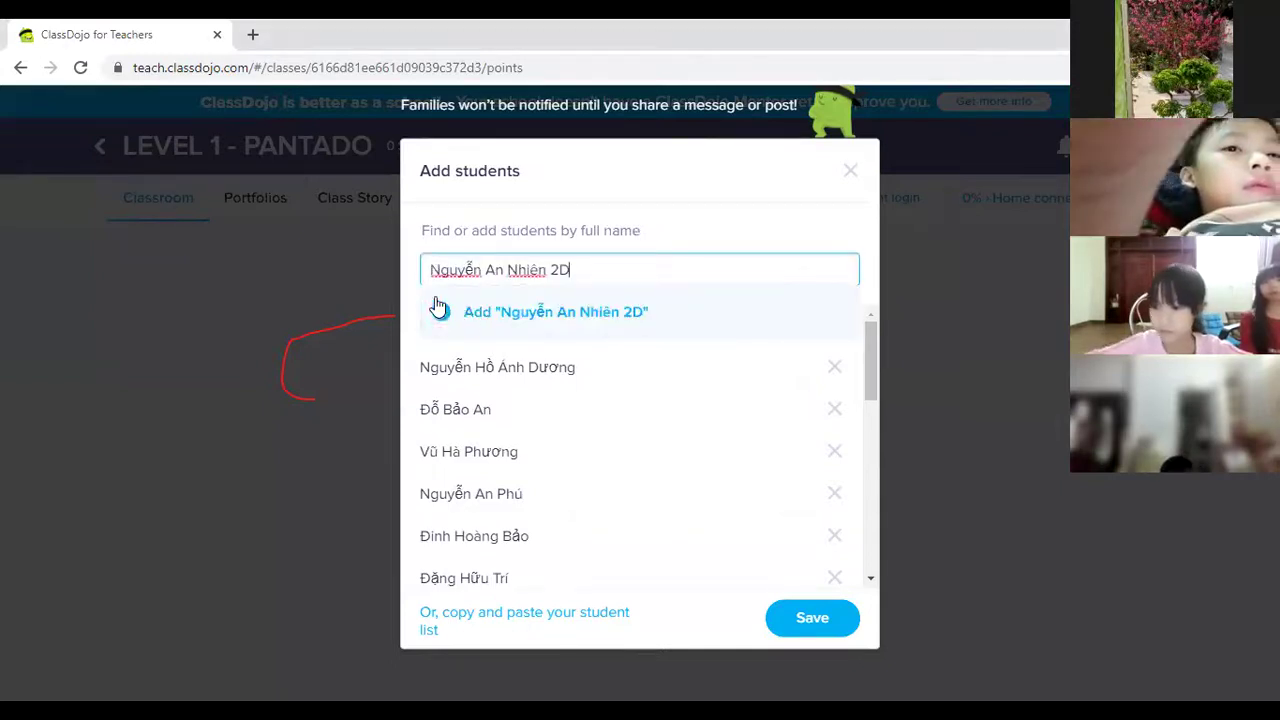
pyautogui.click(448, 312)
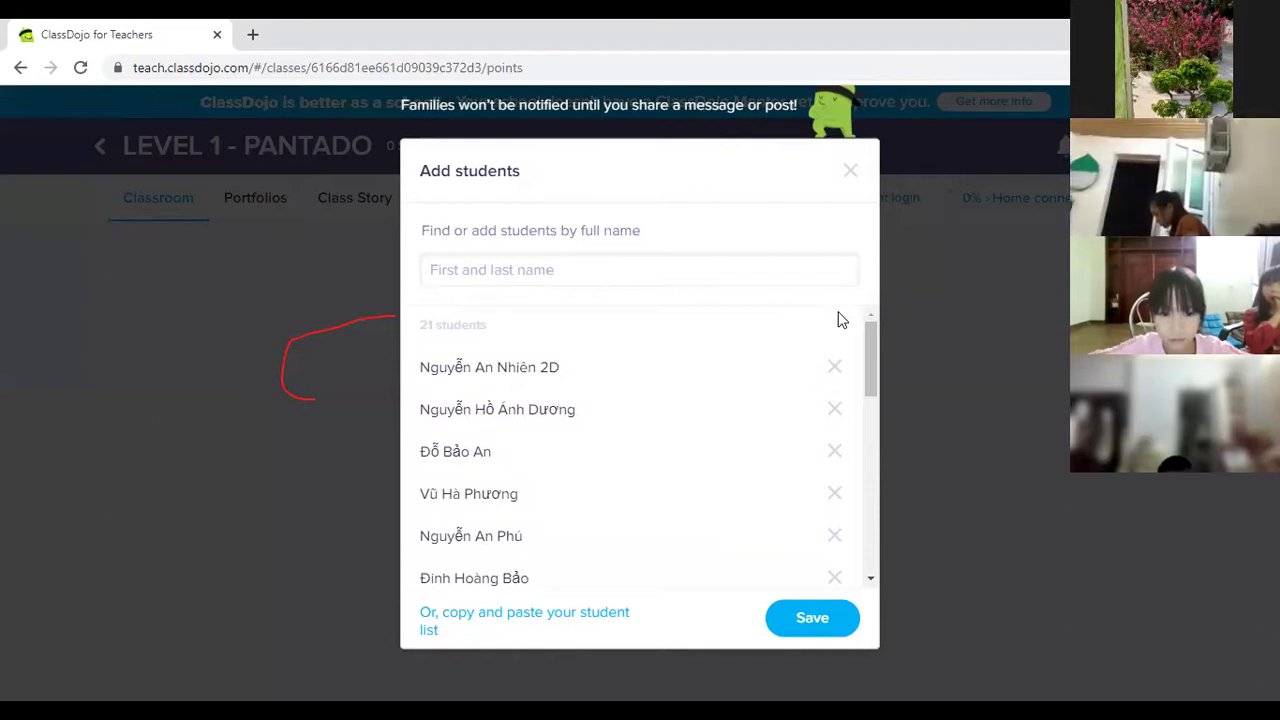
pyautogui.click(470, 272)
pyautogui.click(443, 312)
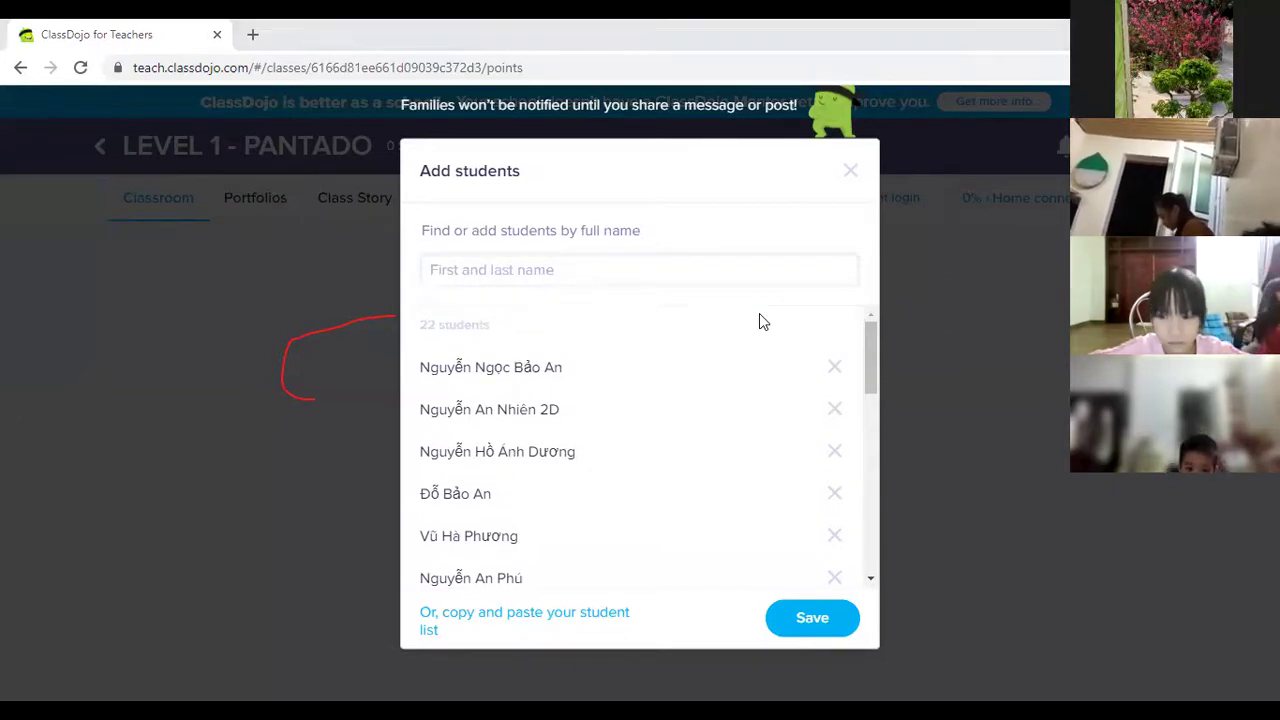
# Paste and add four more students' full names to the list.
pyautogui.click(528, 280)
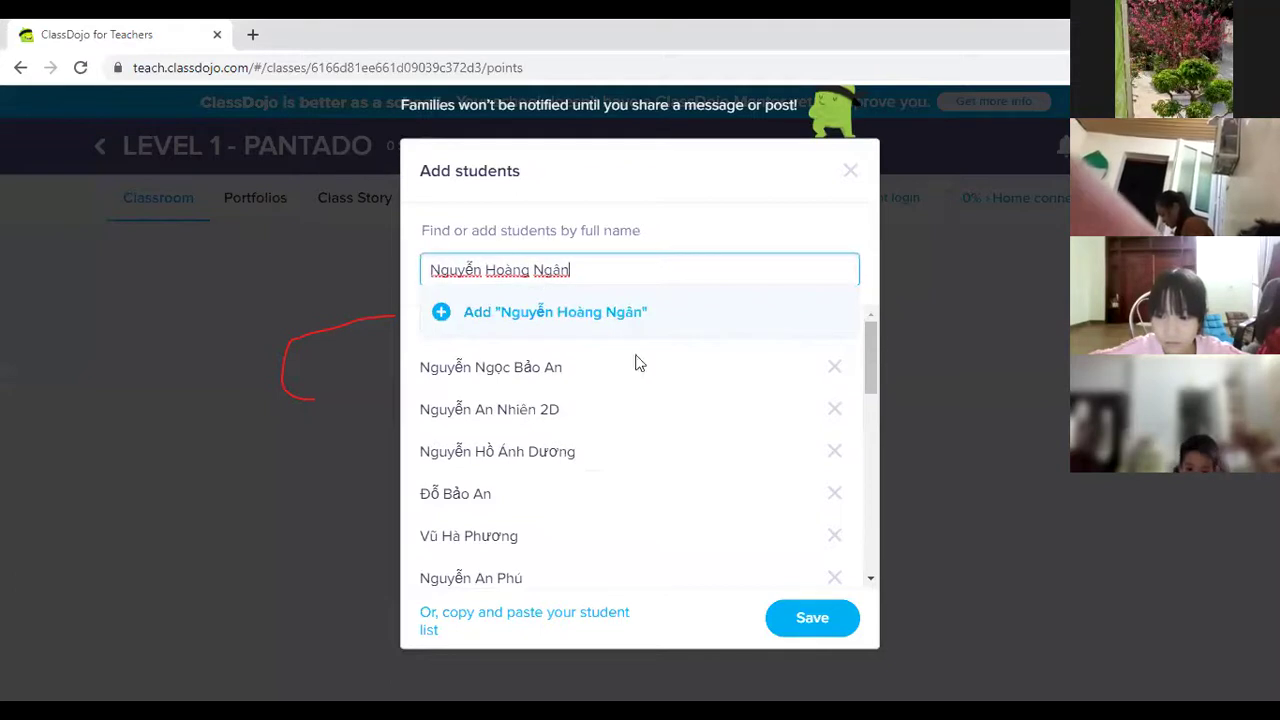
pyautogui.click(438, 318)
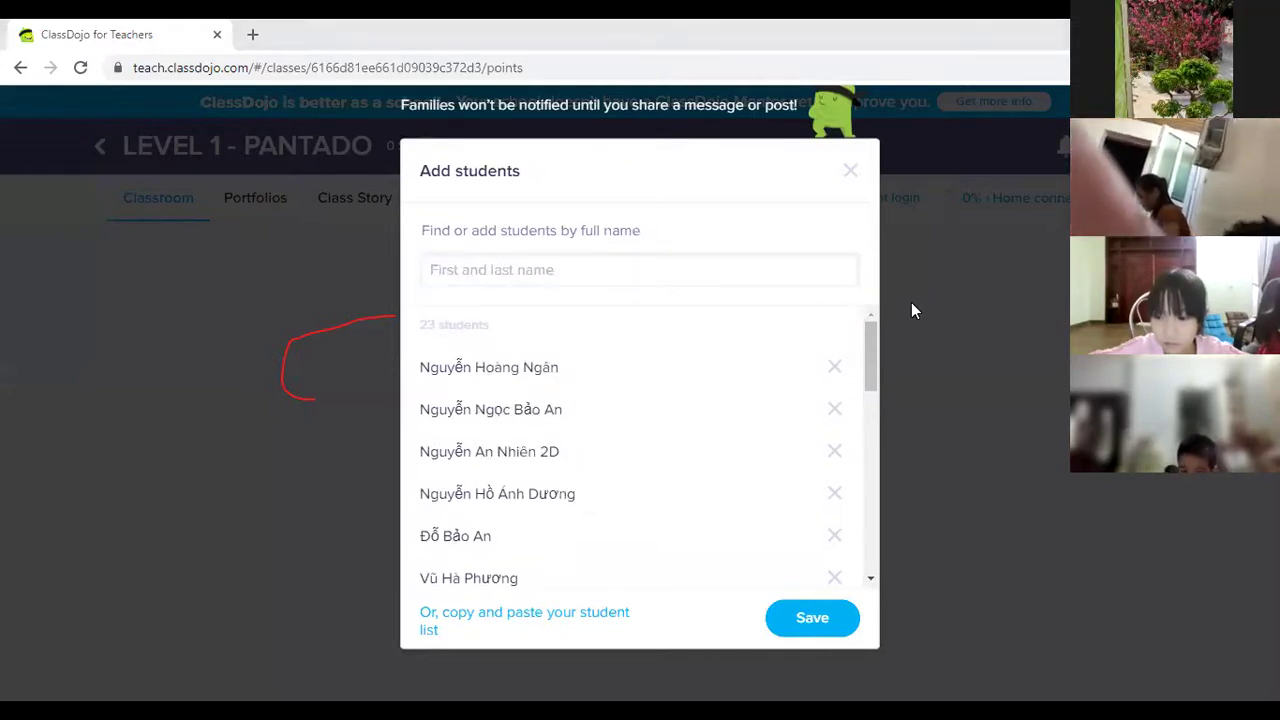
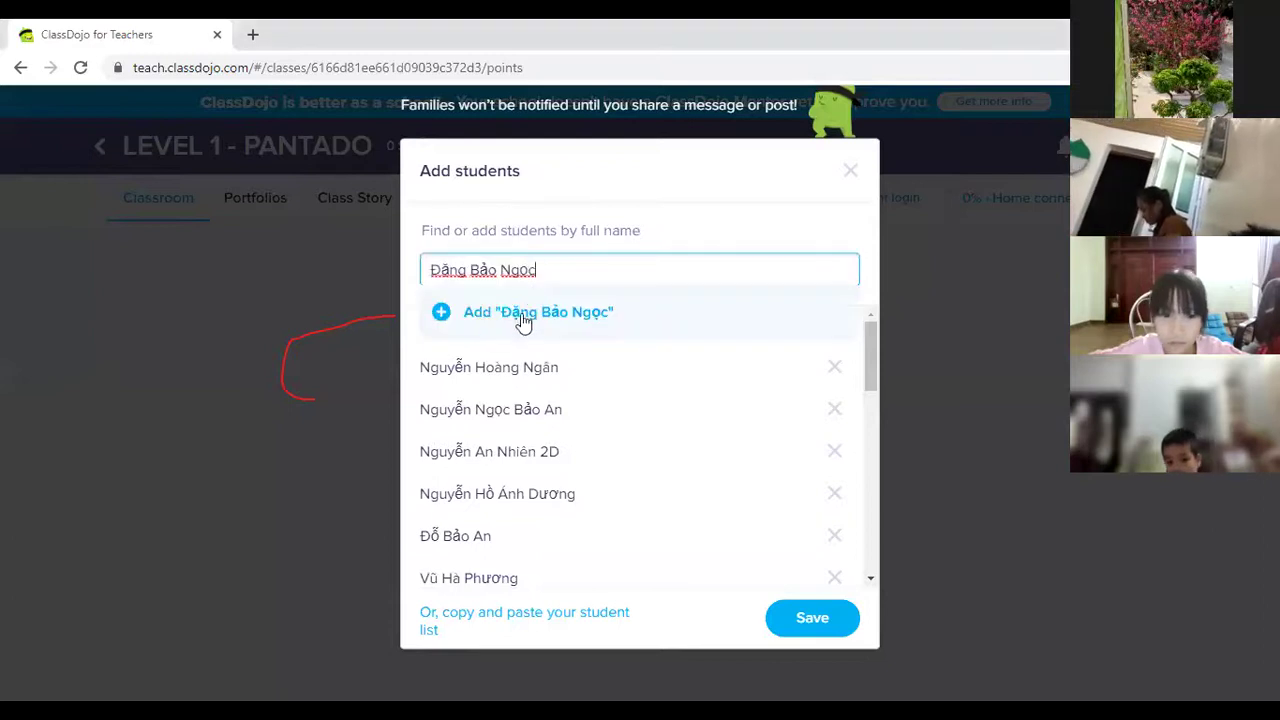
pyautogui.click(437, 311)
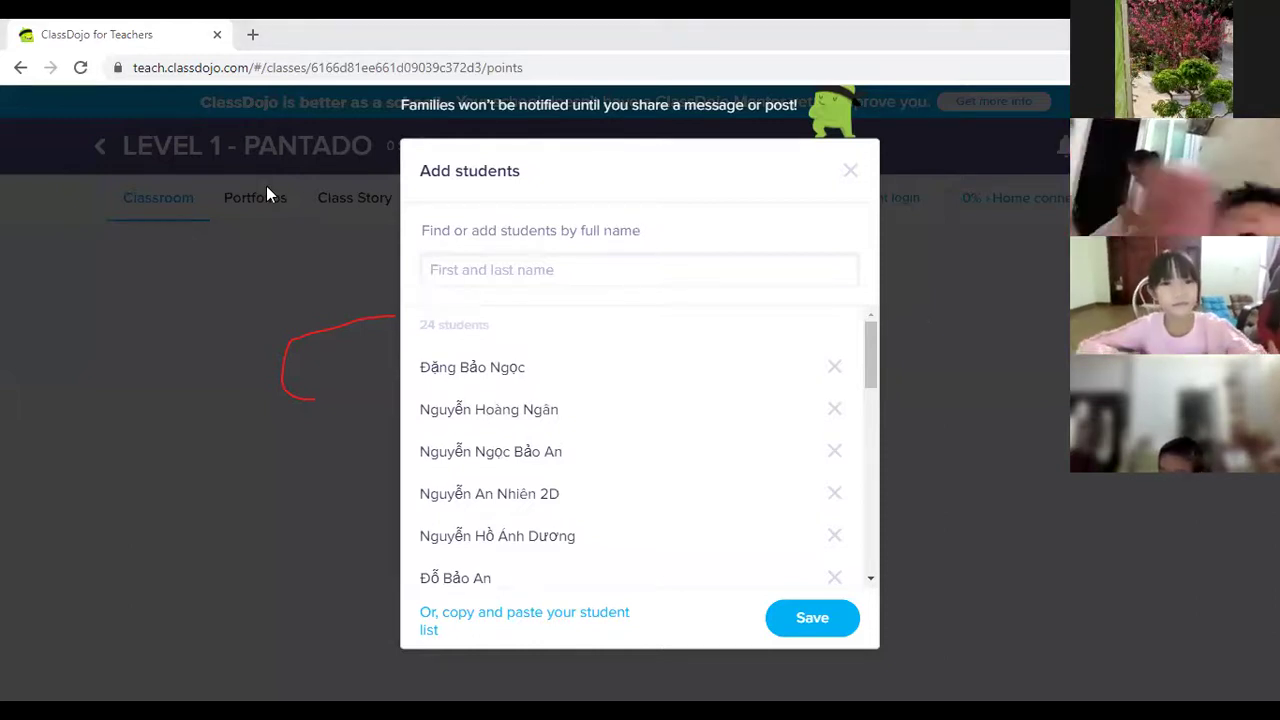
pyautogui.click(474, 275)
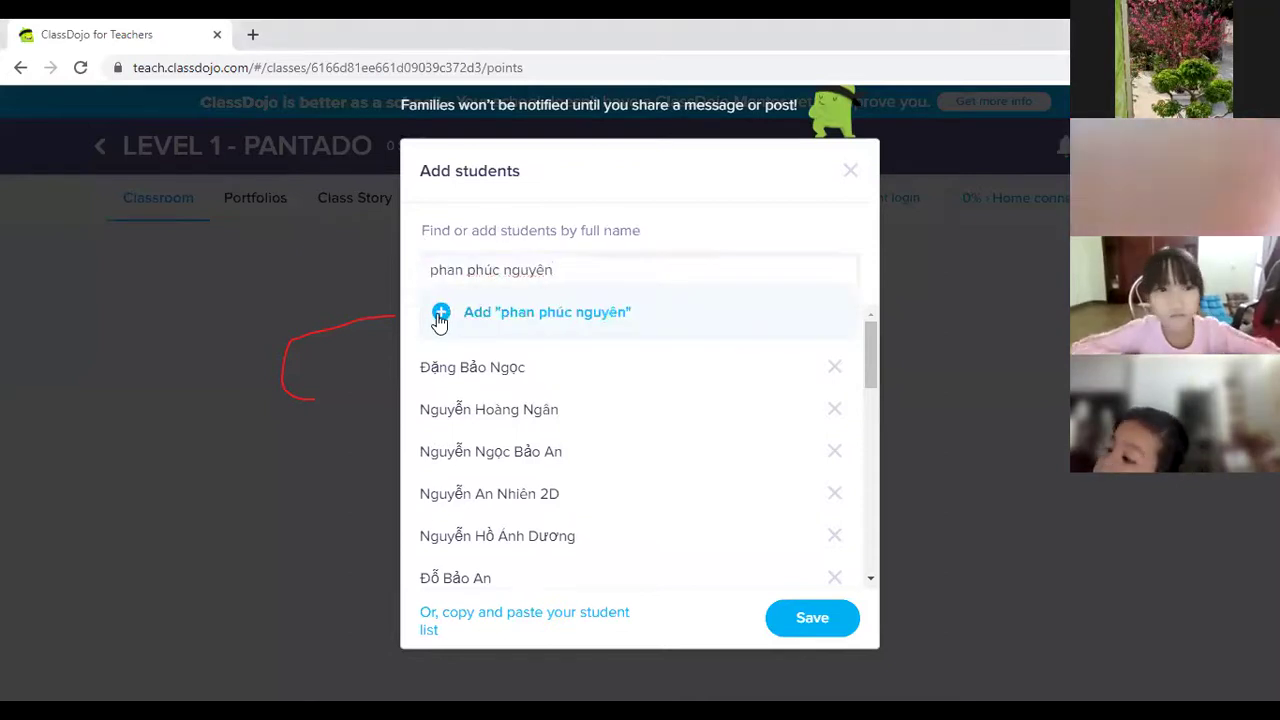
pyautogui.click(441, 315)
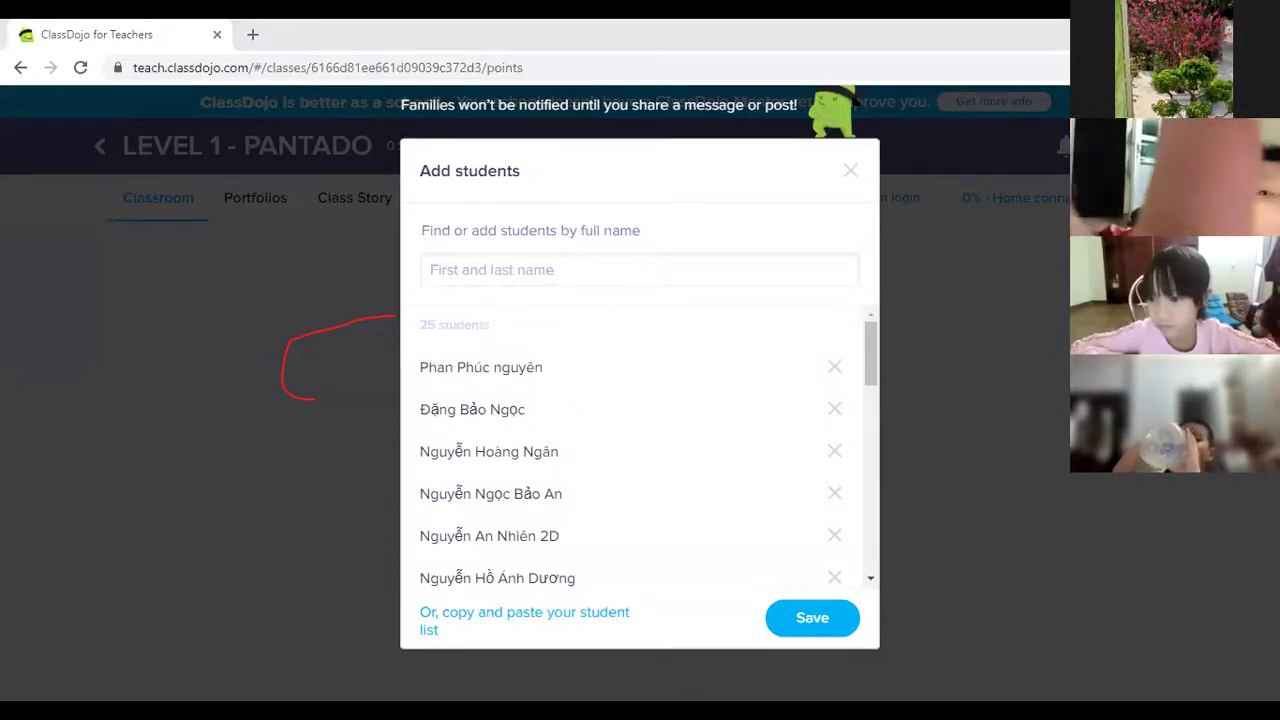
pyautogui.click(468, 260)
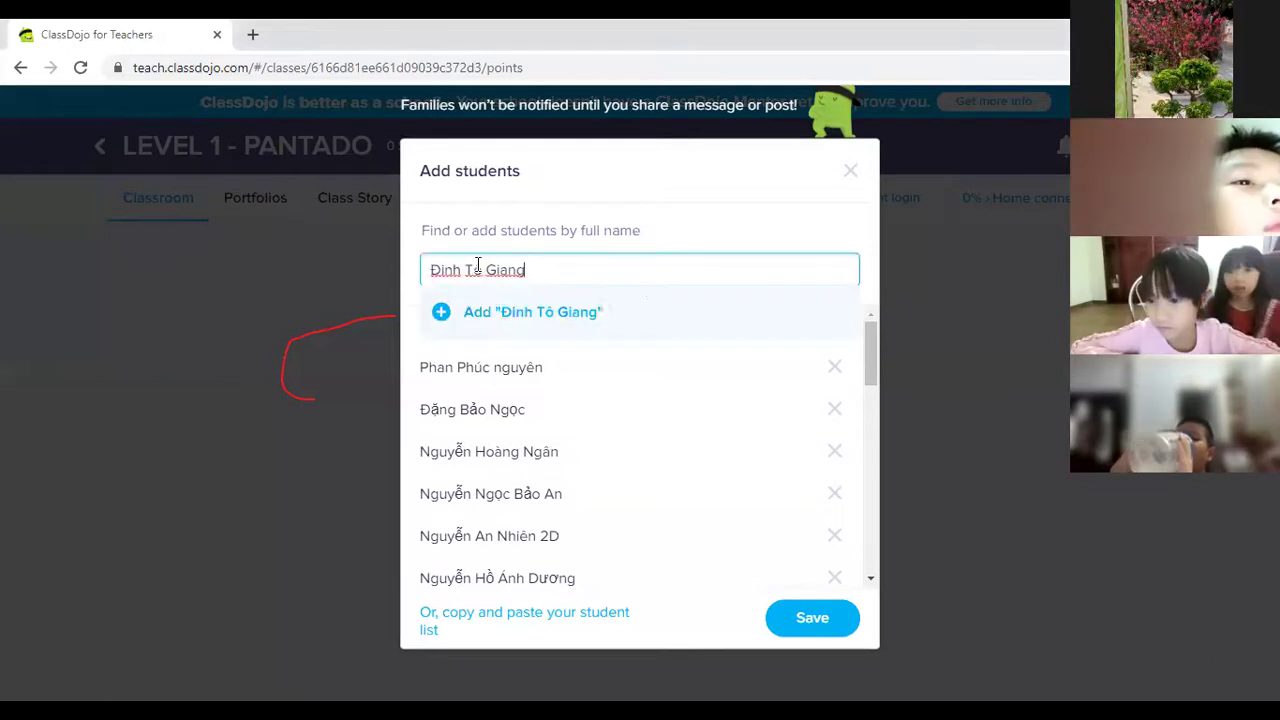
pyautogui.click(445, 313)
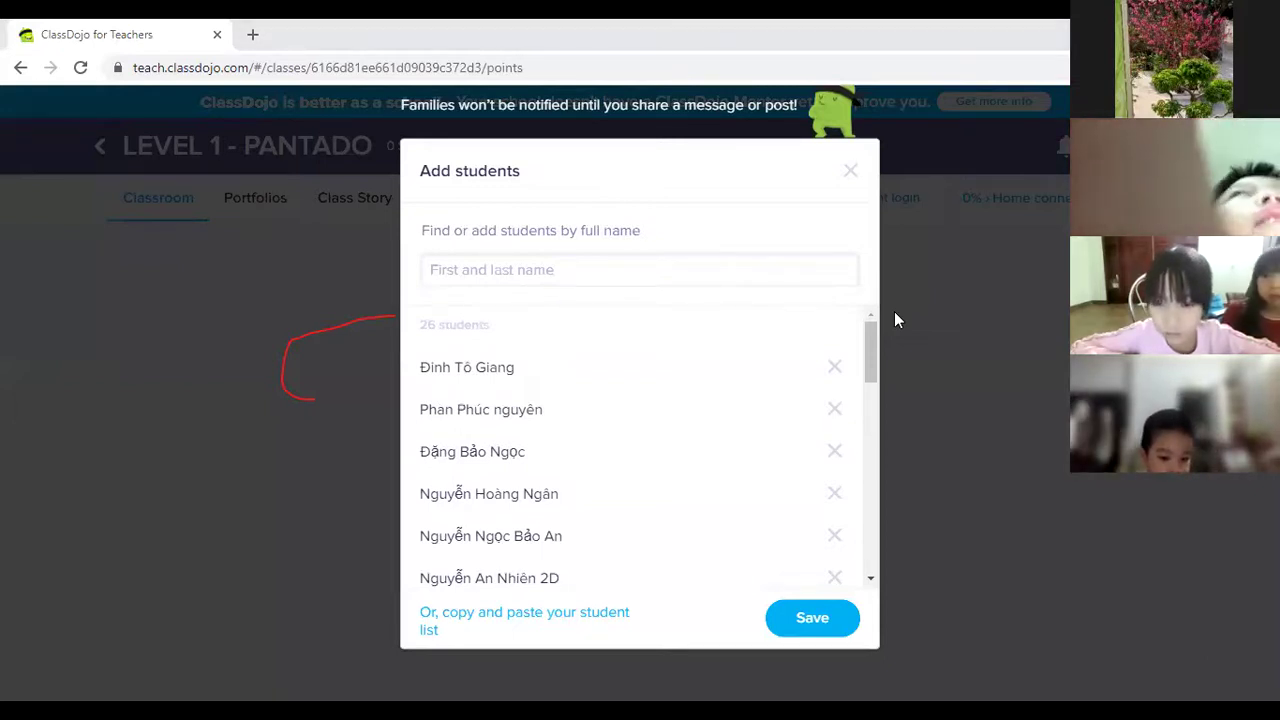
# Paste and add another four student names.
pyautogui.click(447, 316)
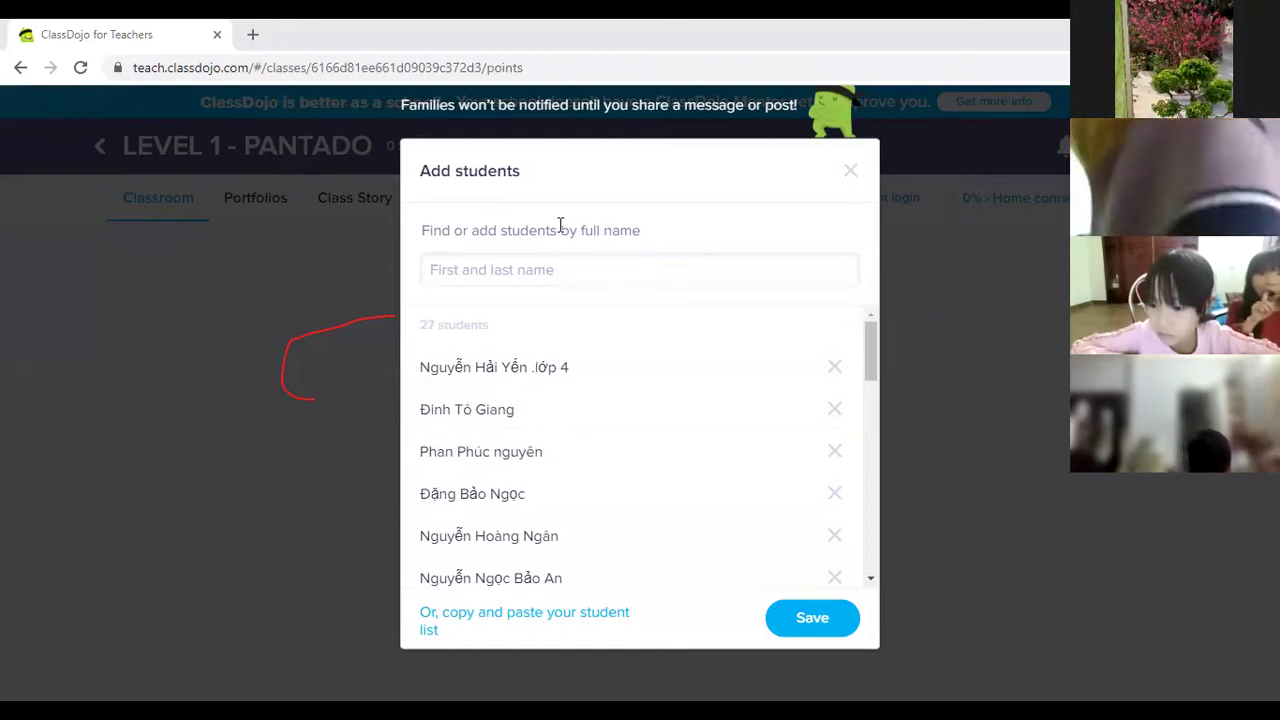
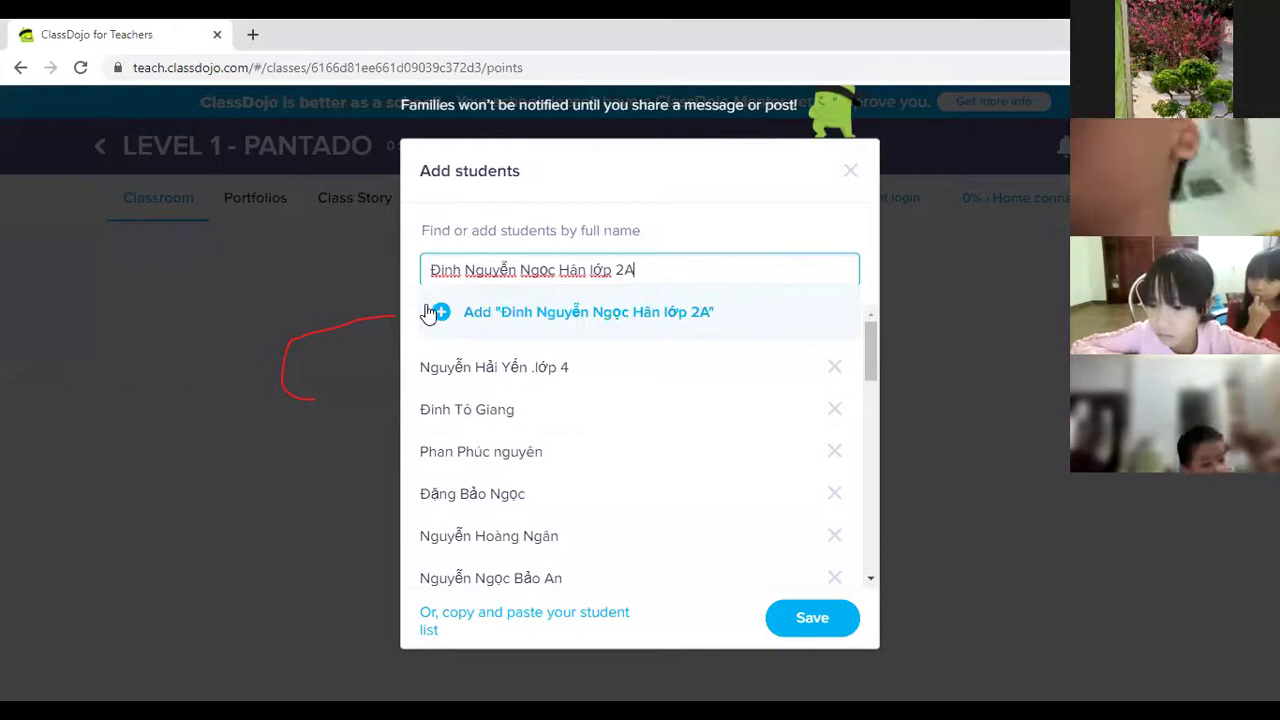
pyautogui.click(429, 316)
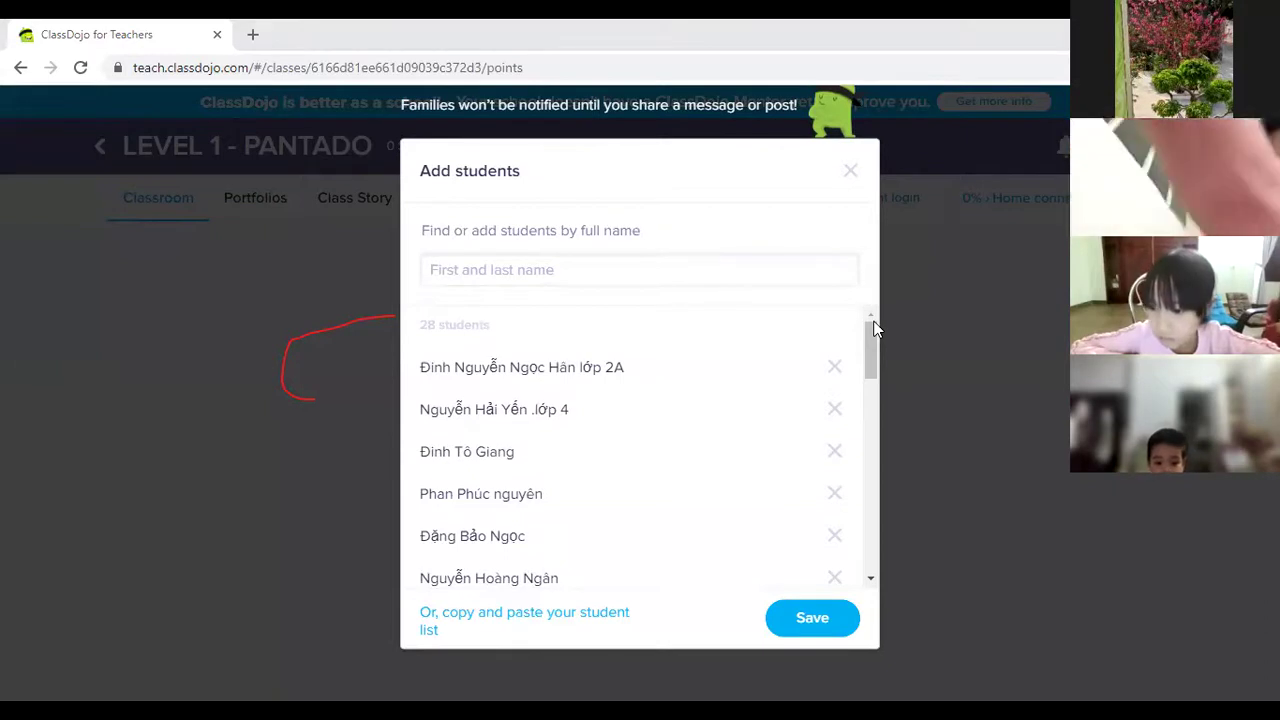
pyautogui.click(514, 270)
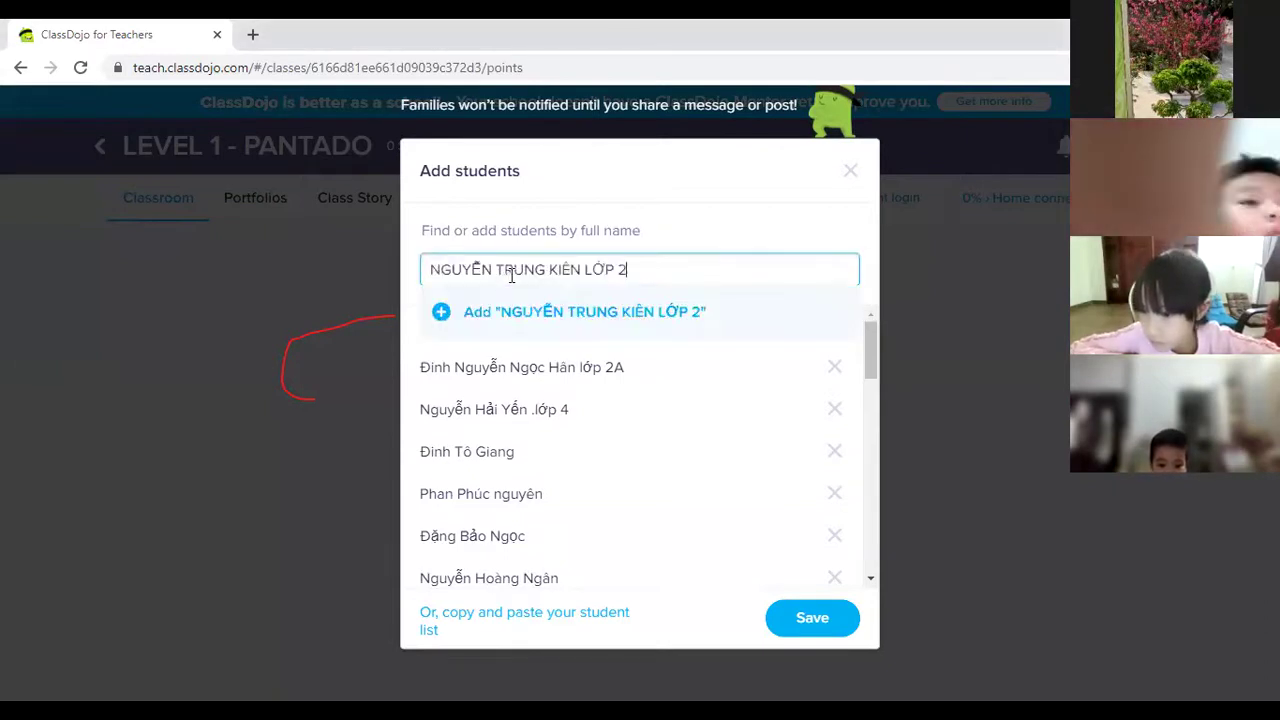
pyautogui.click(440, 314)
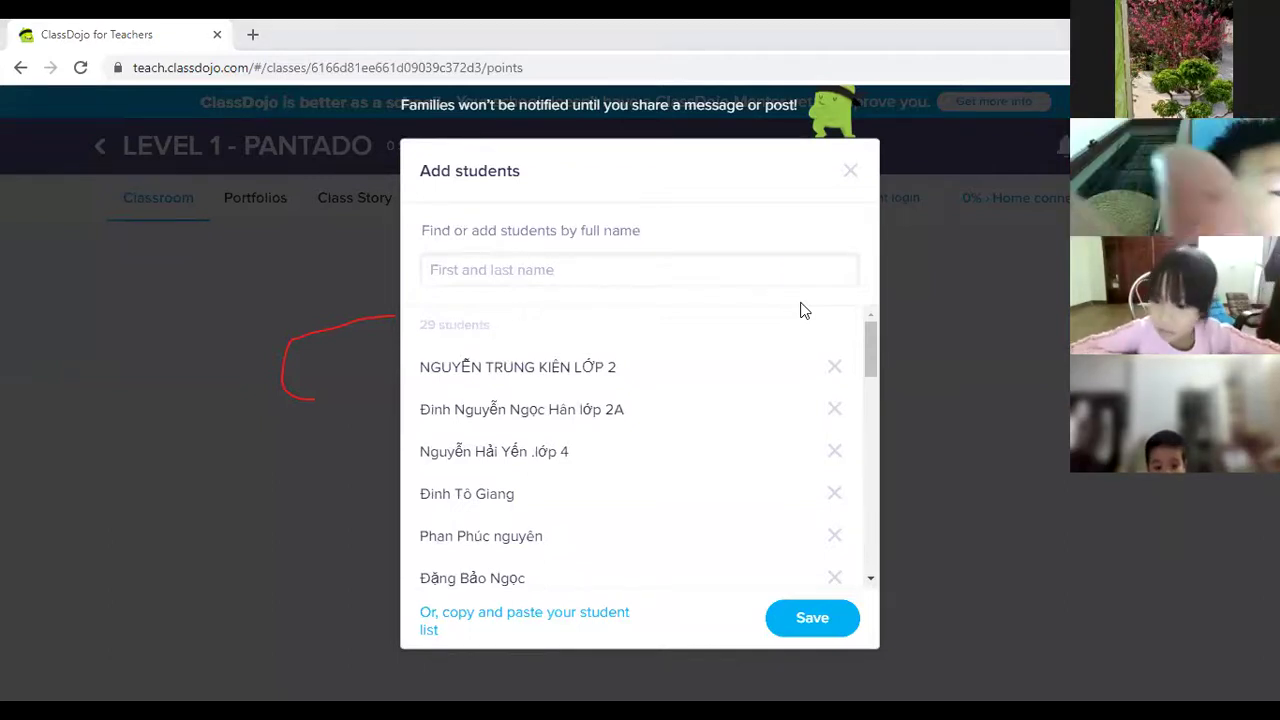
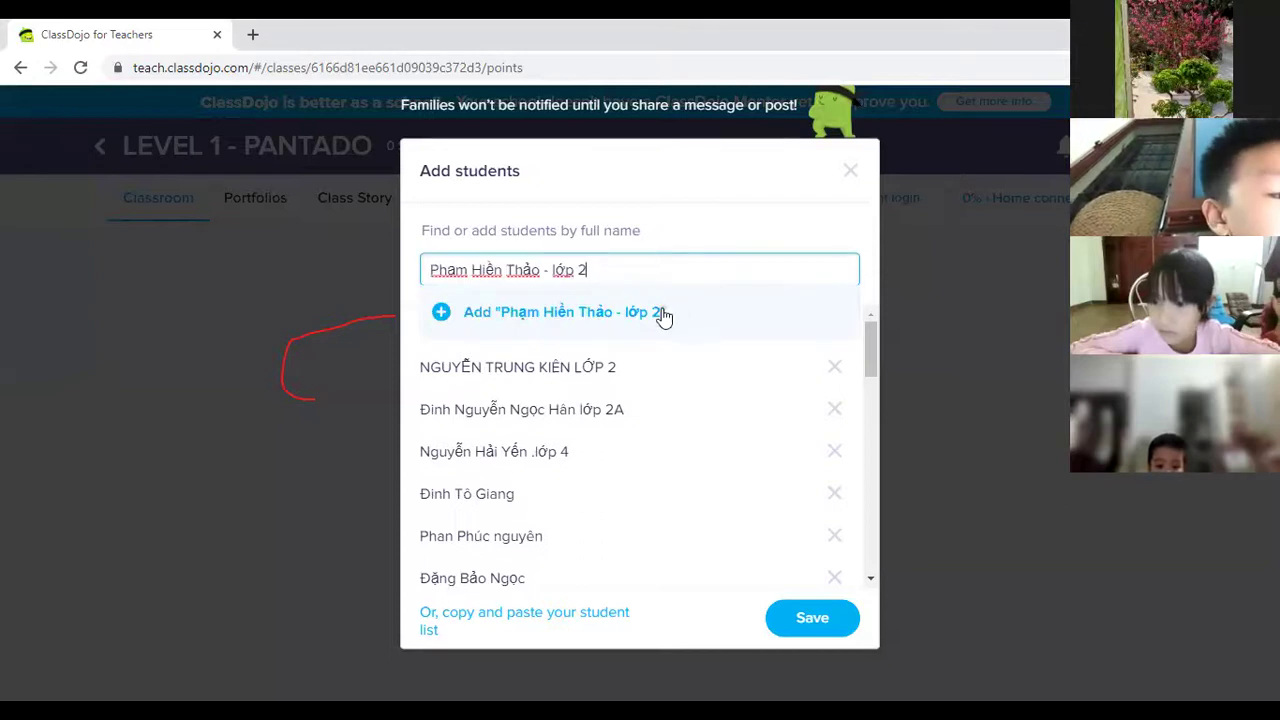
pyautogui.click(445, 312)
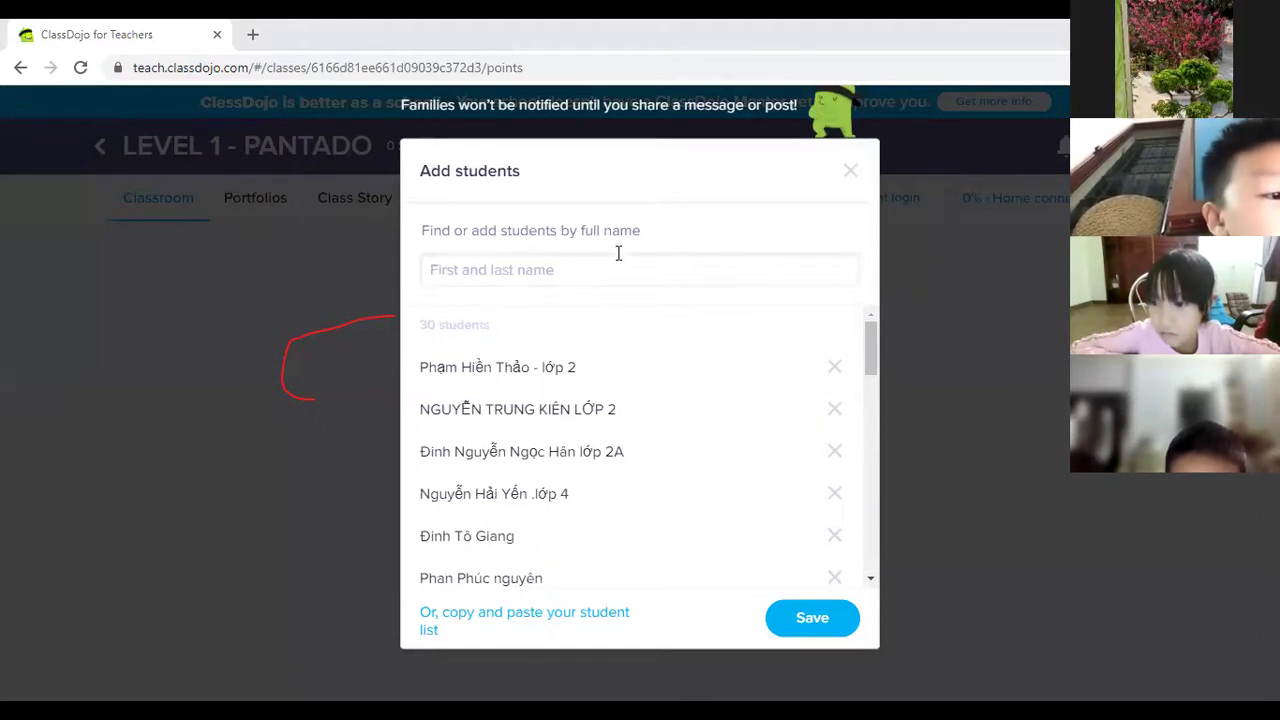
# Paste and add two more names with Enter, reaching 32, then type the next student's name.
pyautogui.click(648, 264)
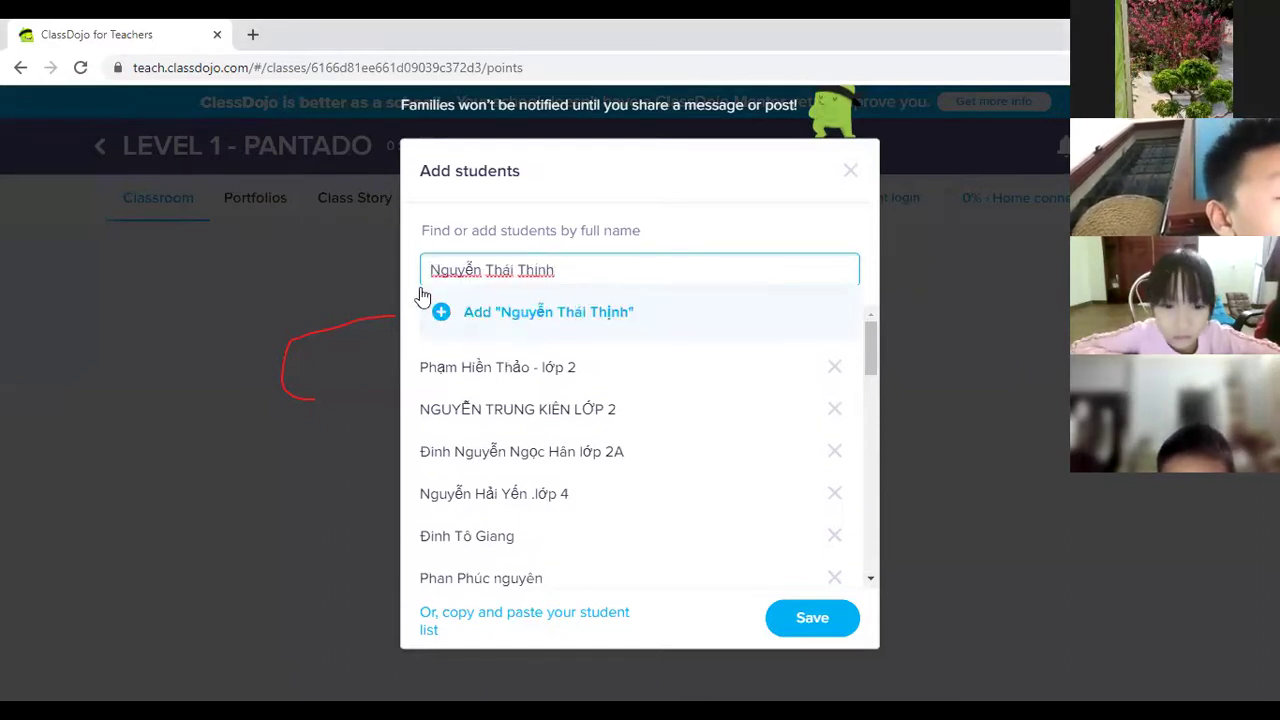
pyautogui.press('Return')
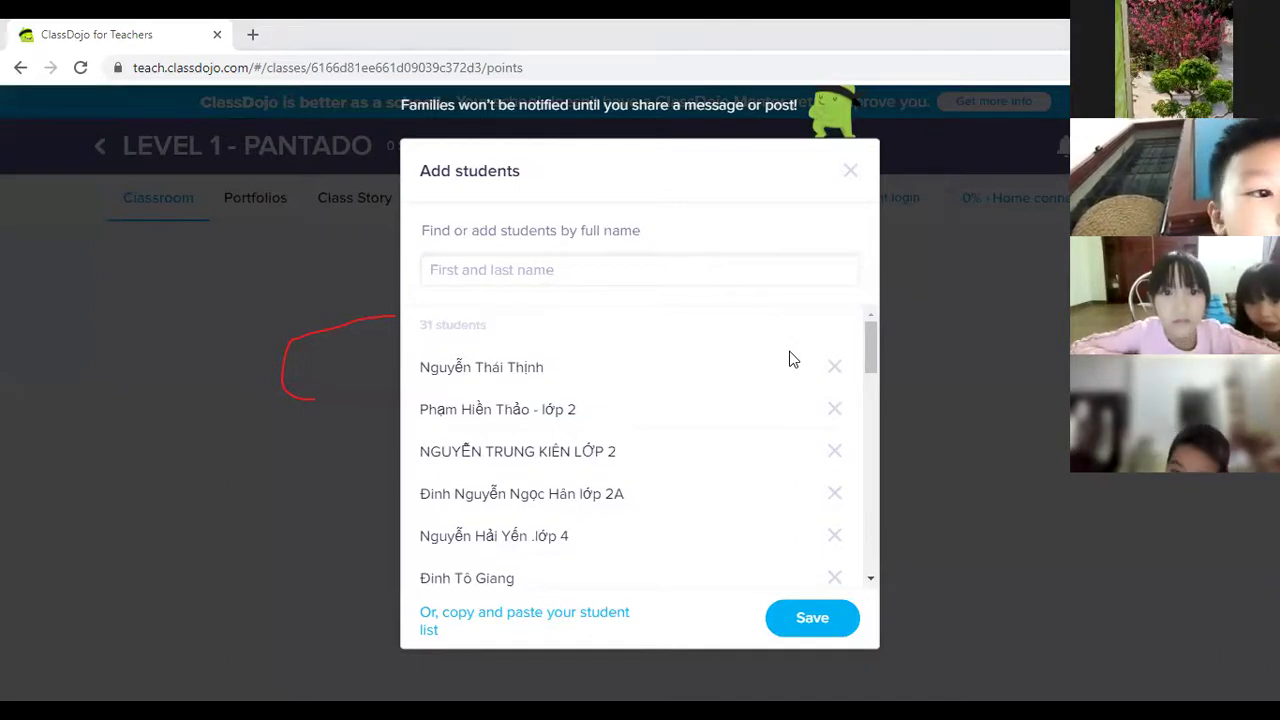
pyautogui.click(598, 275)
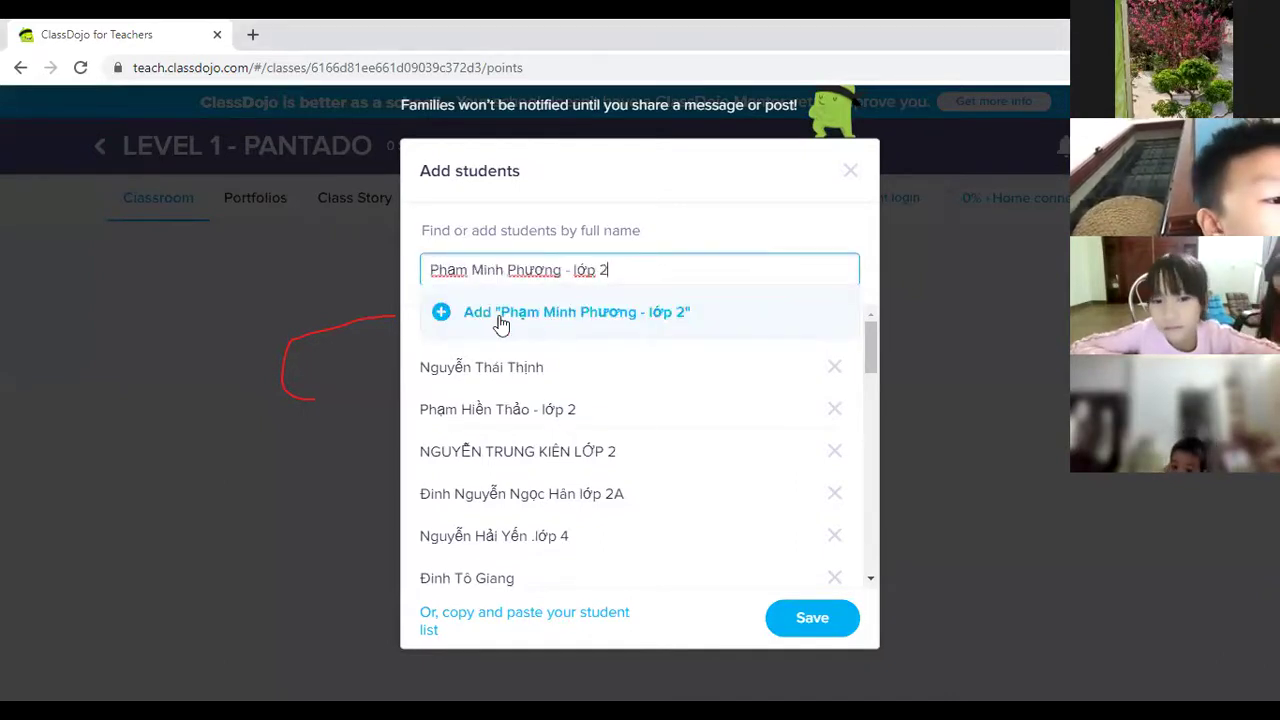
pyautogui.press('Return')
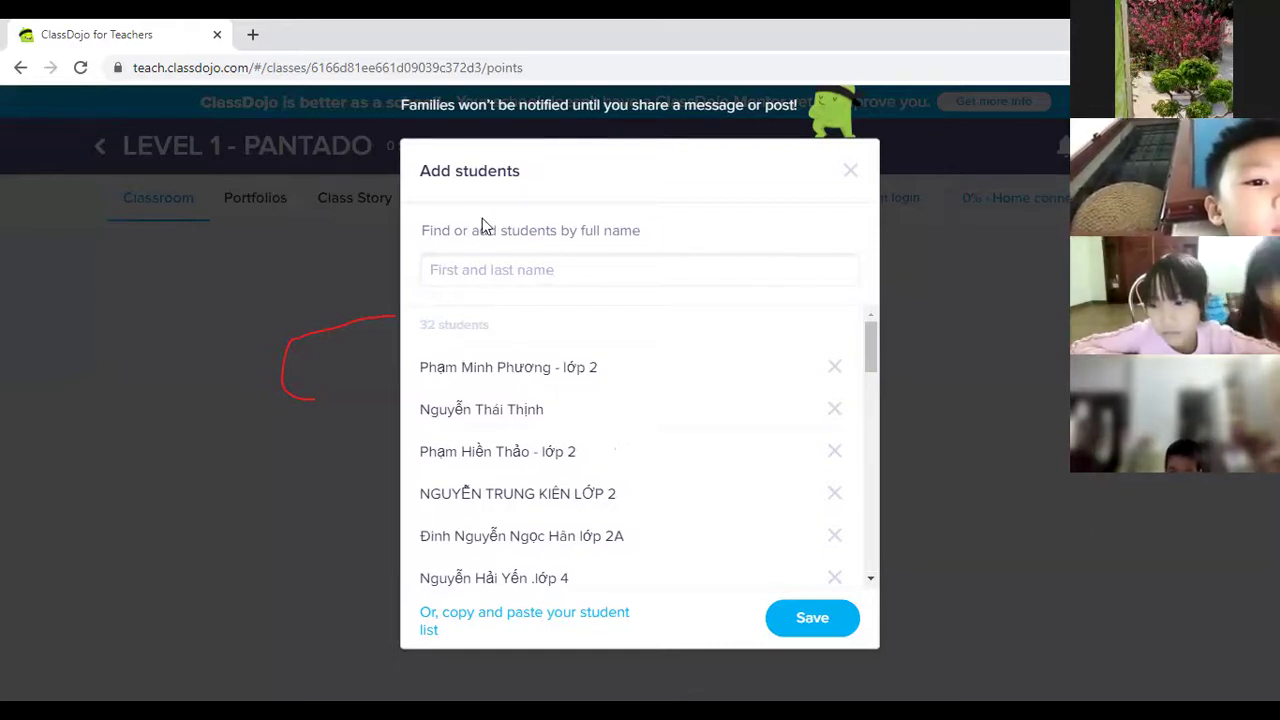
pyautogui.click(529, 272)
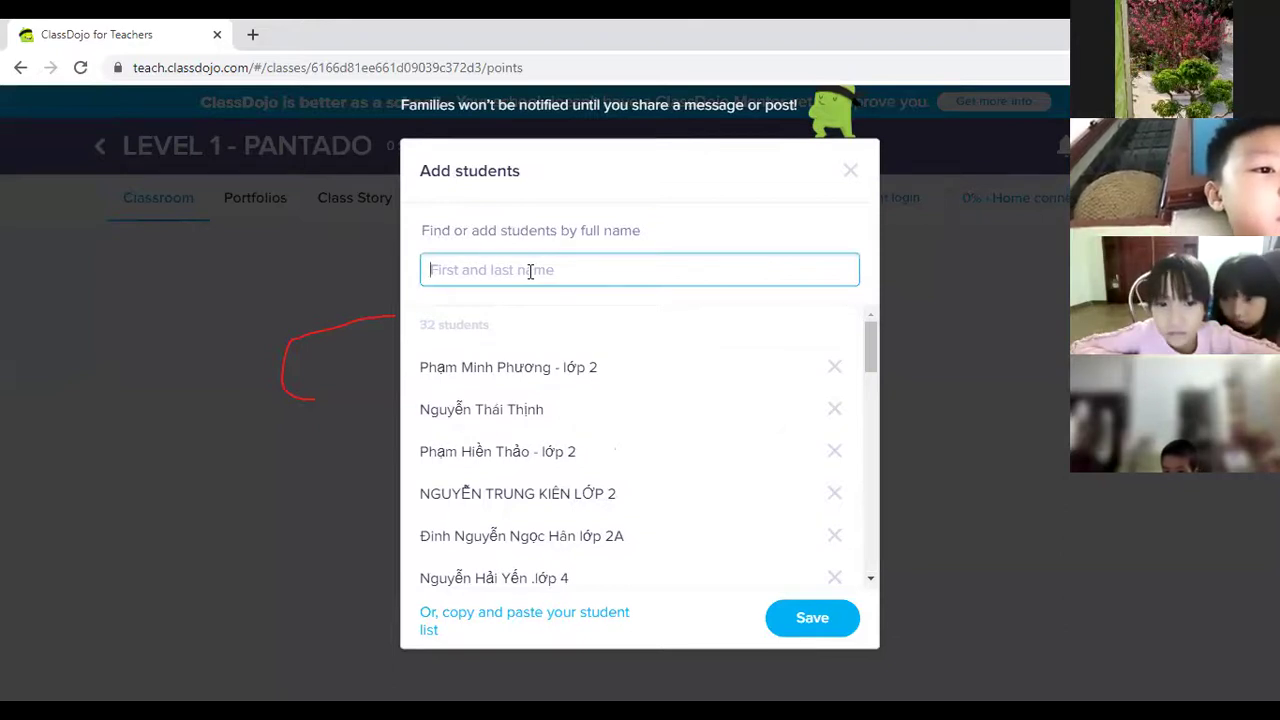
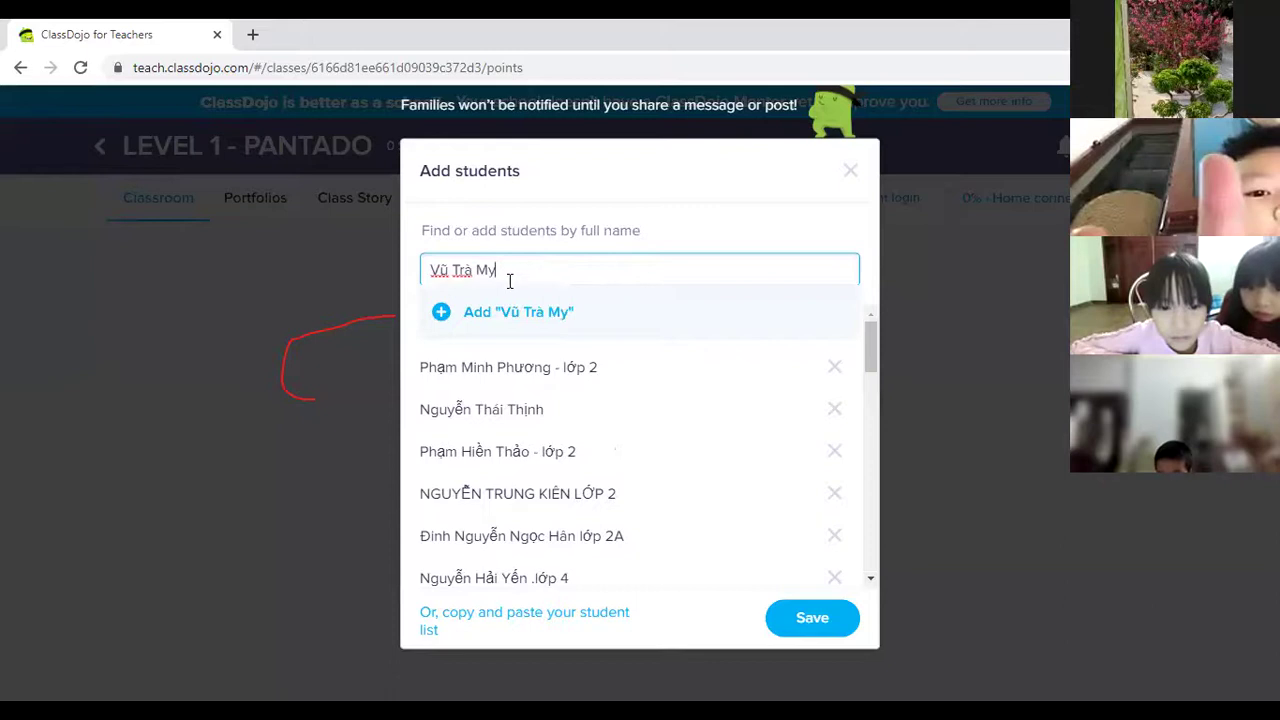
# Replace the rejected duplicate name with a different student's full name and add that student.
pyautogui.press('Return')
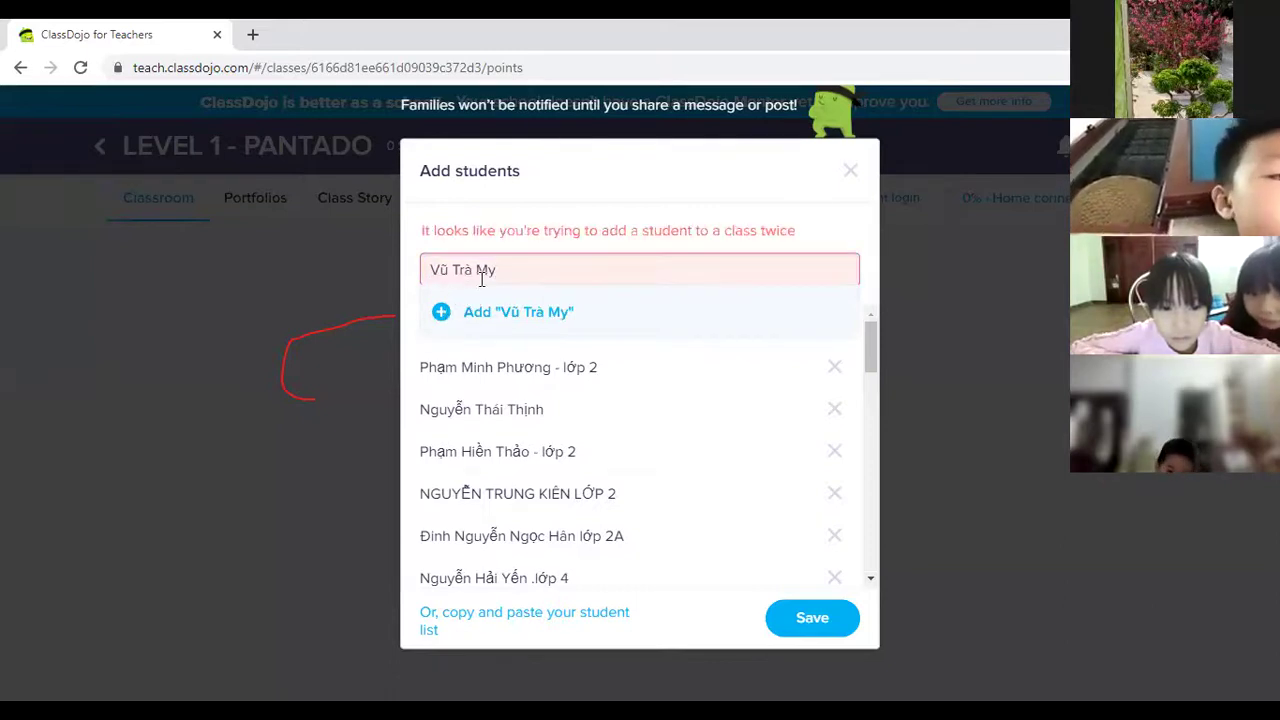
pyautogui.press('BackSpace')
pyautogui.press('BackSpace')
pyautogui.press('BackSpace')
pyautogui.press('BackSpace')
pyautogui.press('BackSpace')
pyautogui.press('BackSpace')
pyautogui.press('BackSpace')
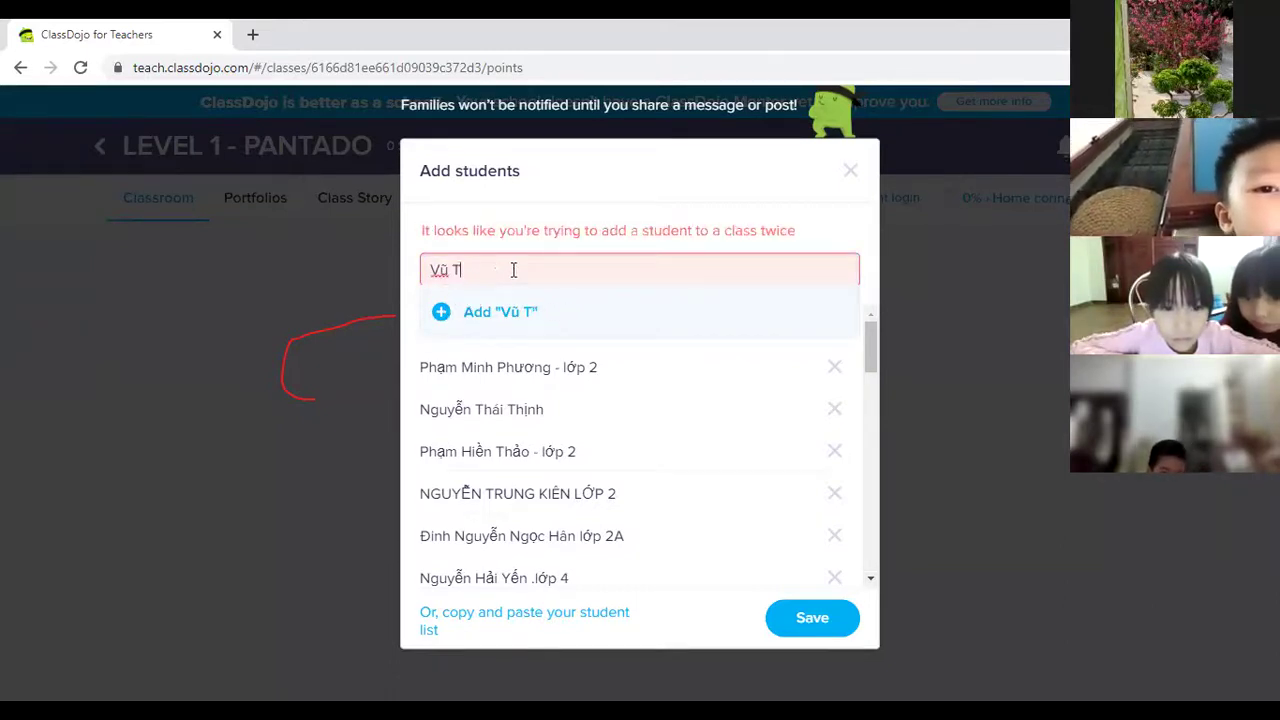
pyautogui.write('Hà Phương')
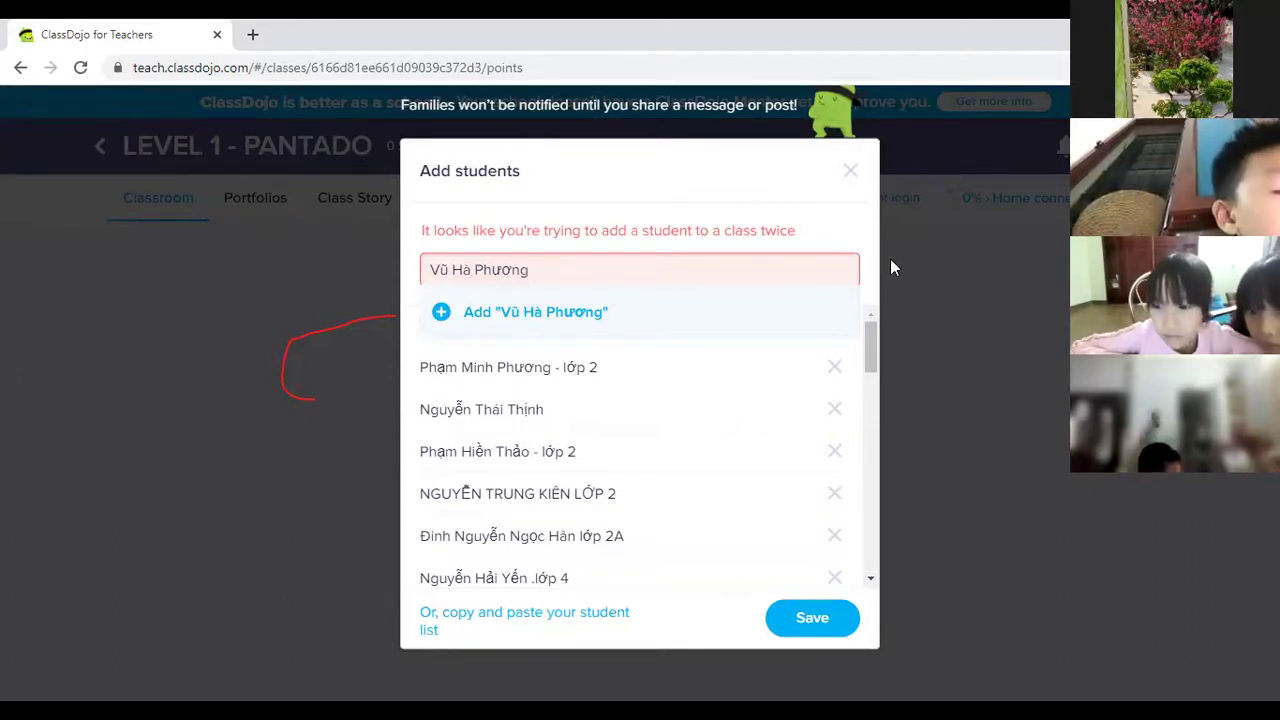
pyautogui.tripleClick(567, 271)
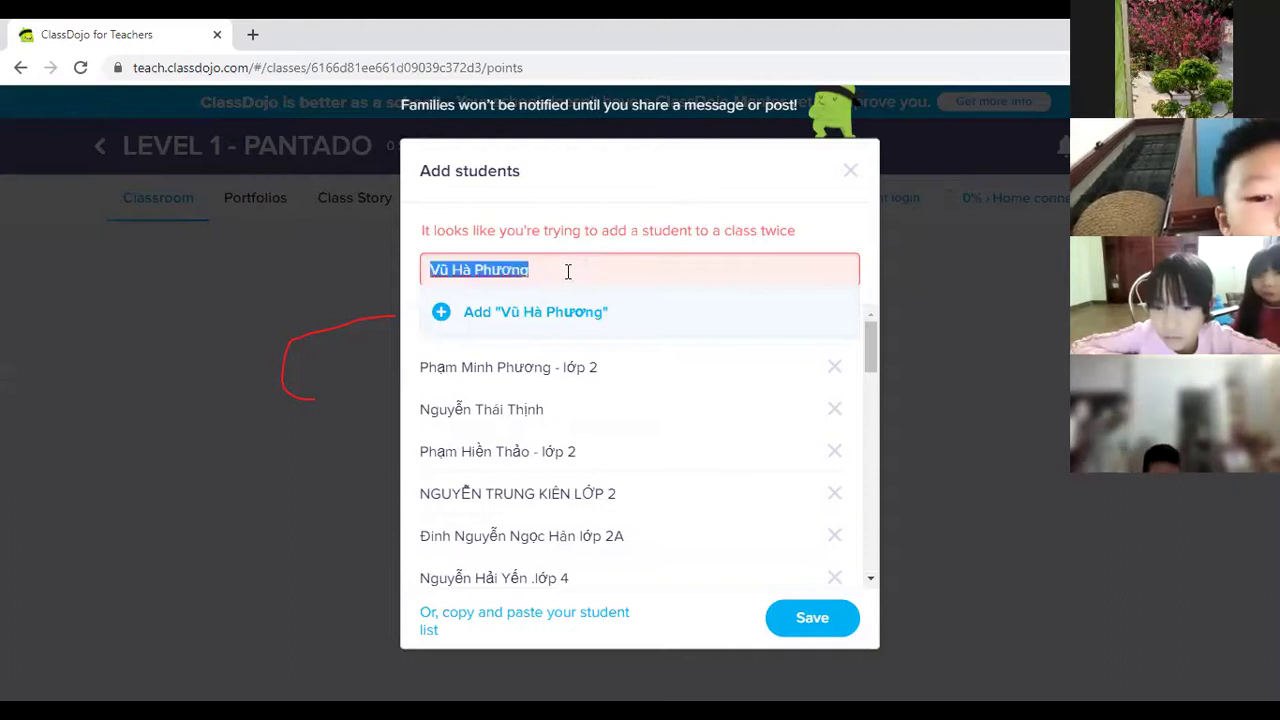
pyautogui.write('Đăng Khói')
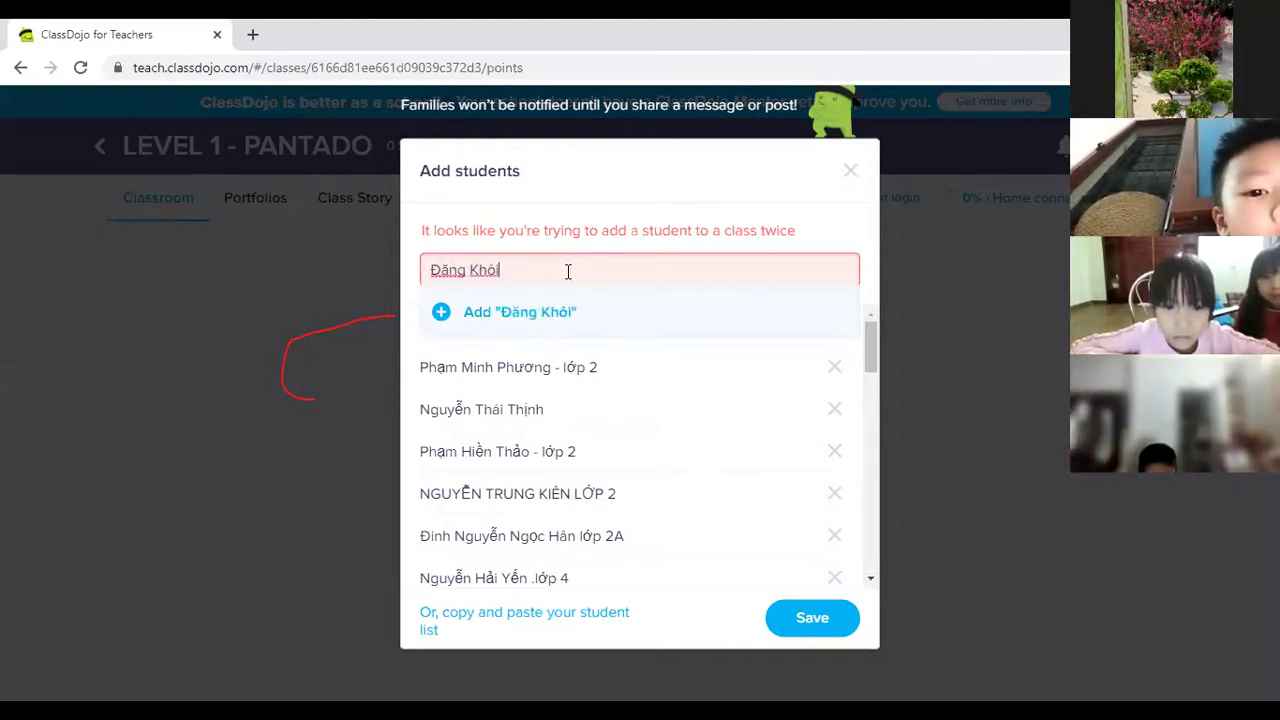
pyautogui.click(441, 312)
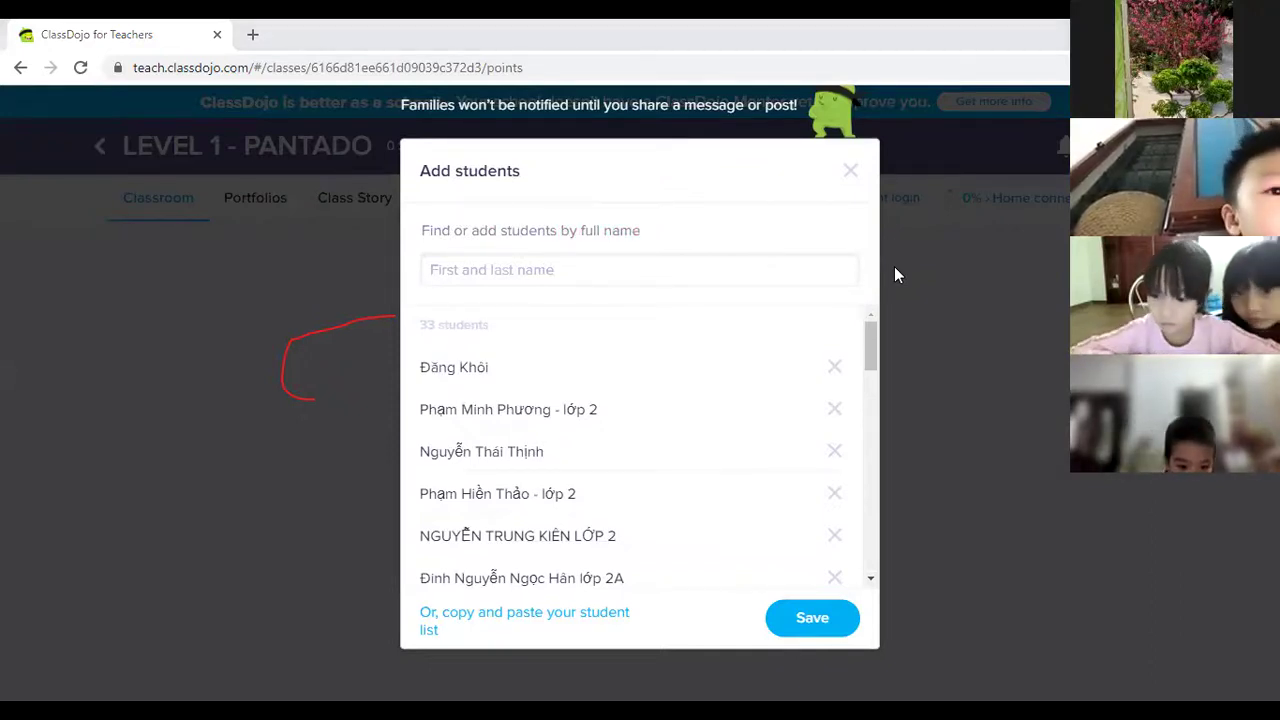
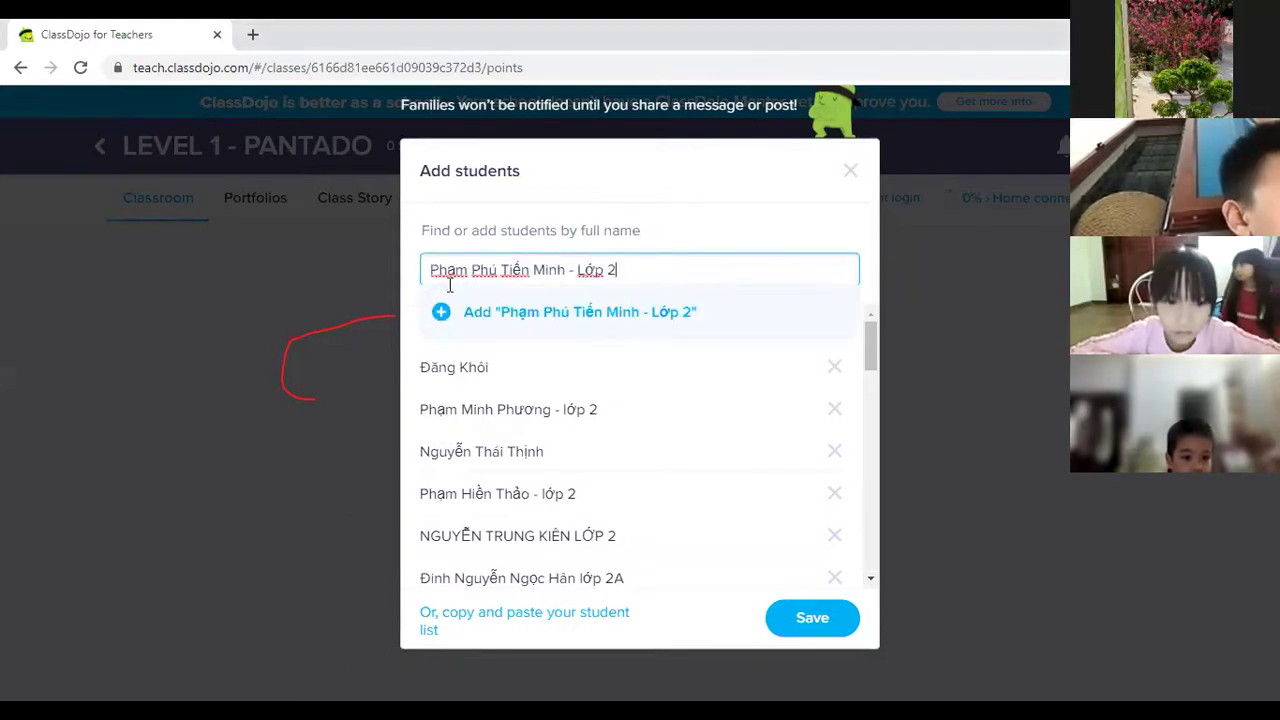
# Paste and add two more students, then paste the next student's name into the entry.
pyautogui.click(750, 310)
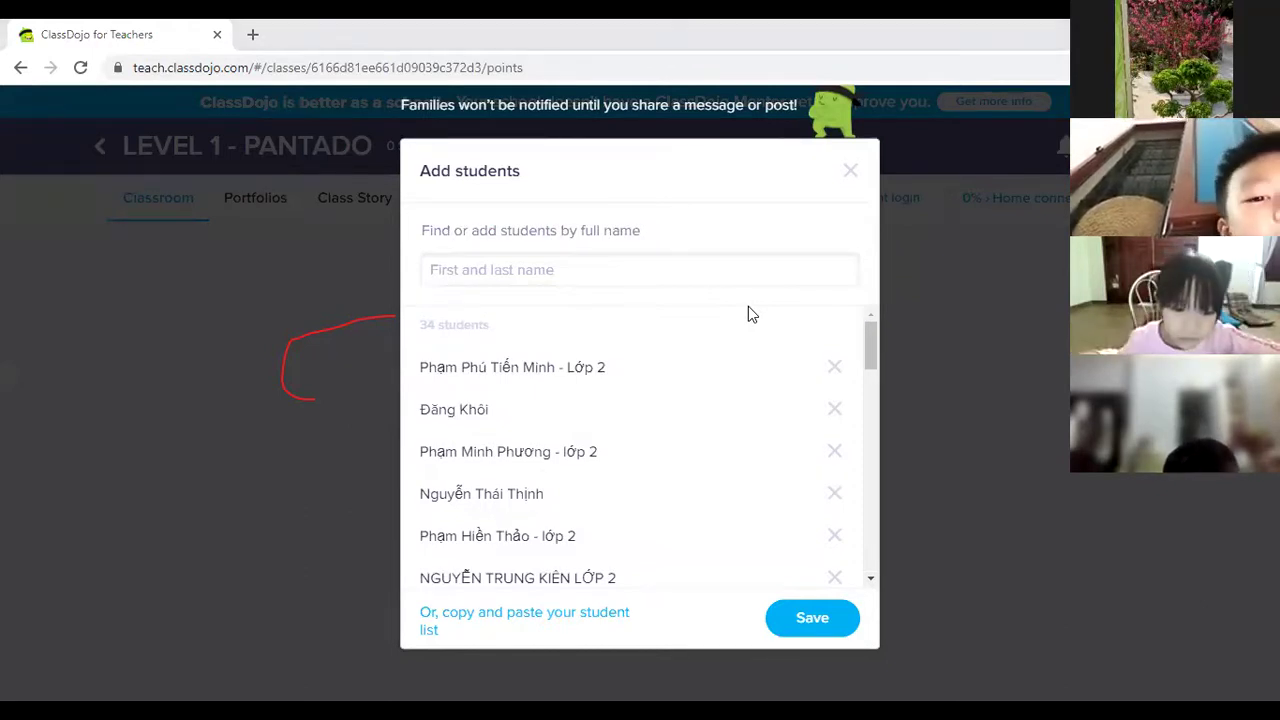
pyautogui.click(605, 268)
pyautogui.write('Quỳnh Ngân lớp 2')
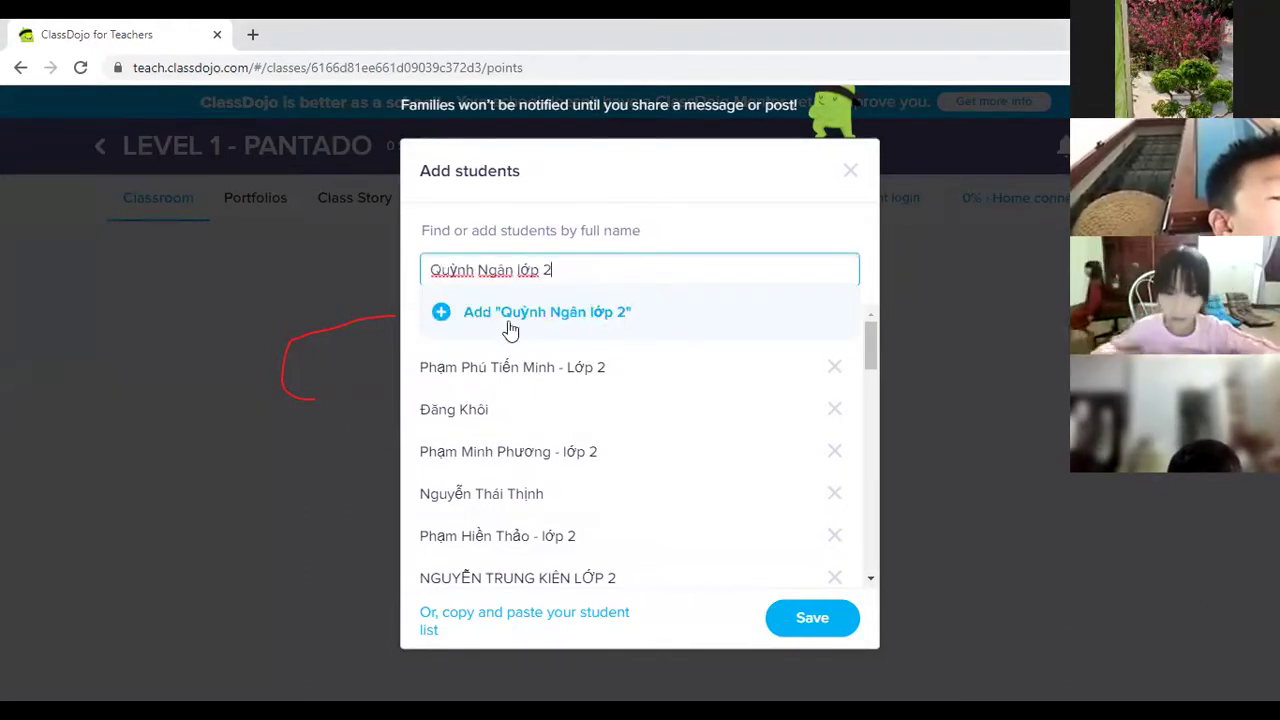
pyautogui.click(443, 314)
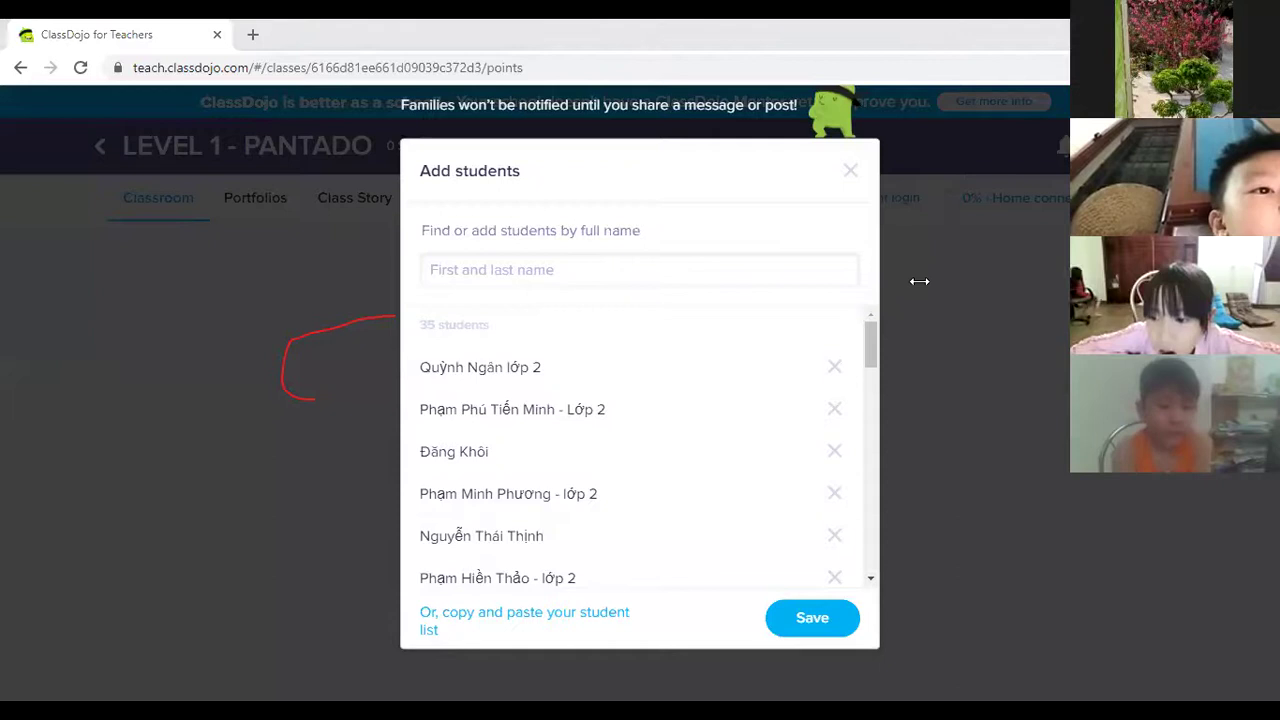
pyautogui.click(633, 277)
# Add the pasted student, then swap a typed duplicate name for a different student and add them.
pyautogui.click(440, 312)
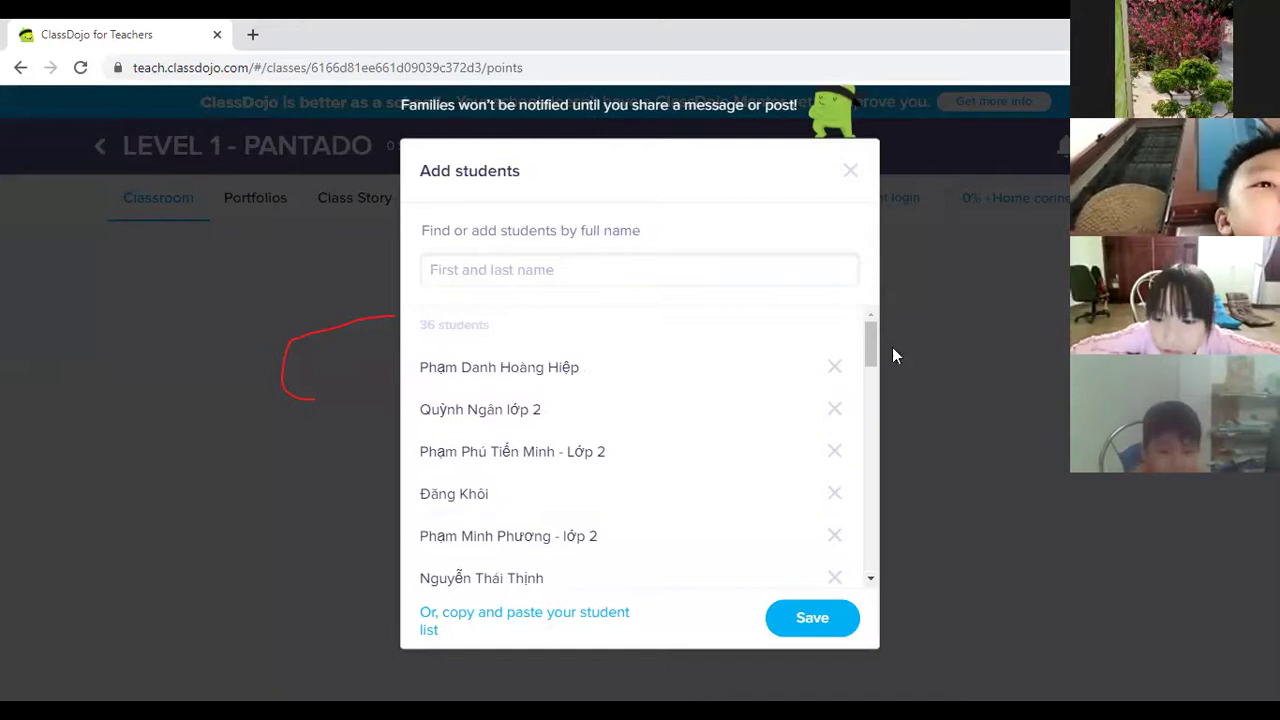
pyautogui.click(485, 272)
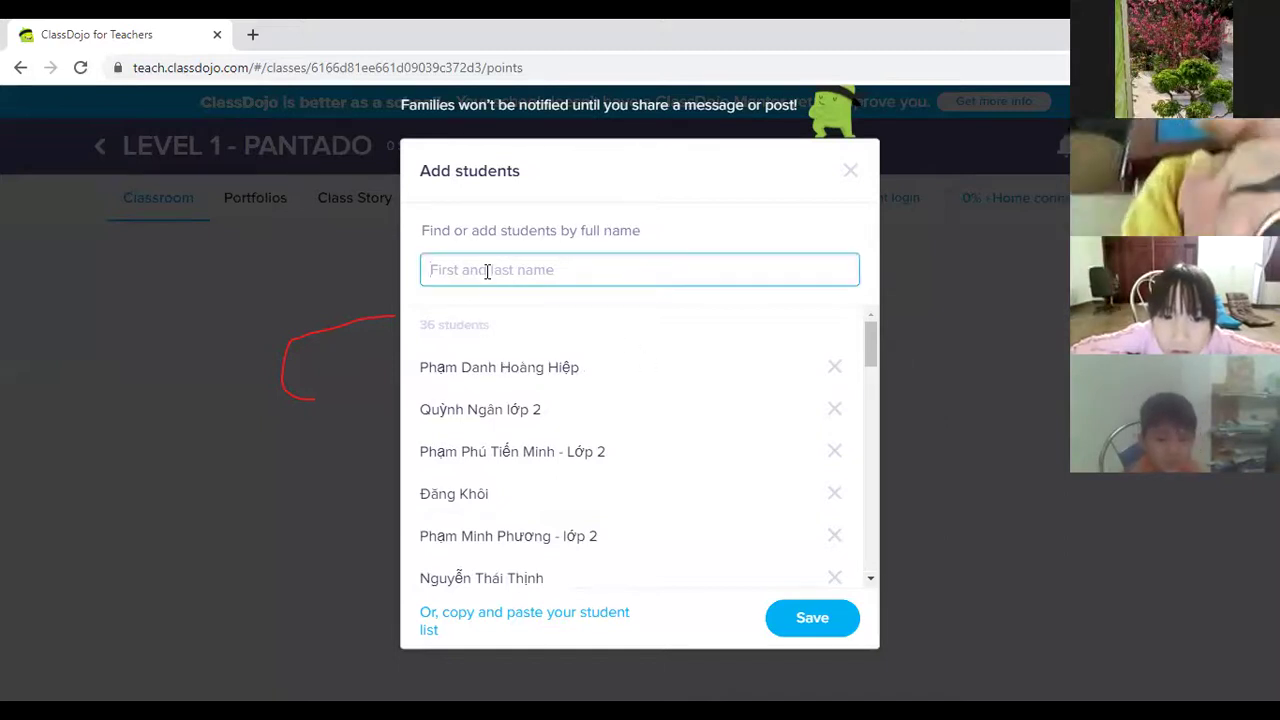
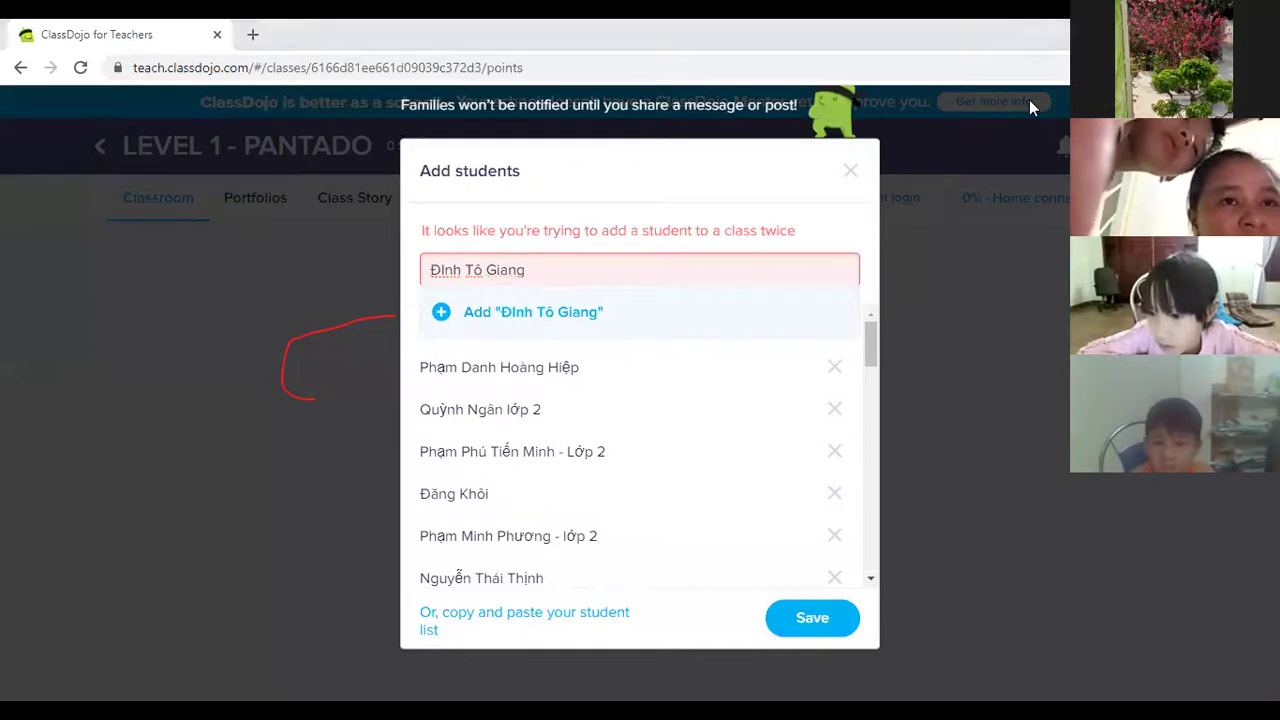
pyautogui.tripleClick(496, 265)
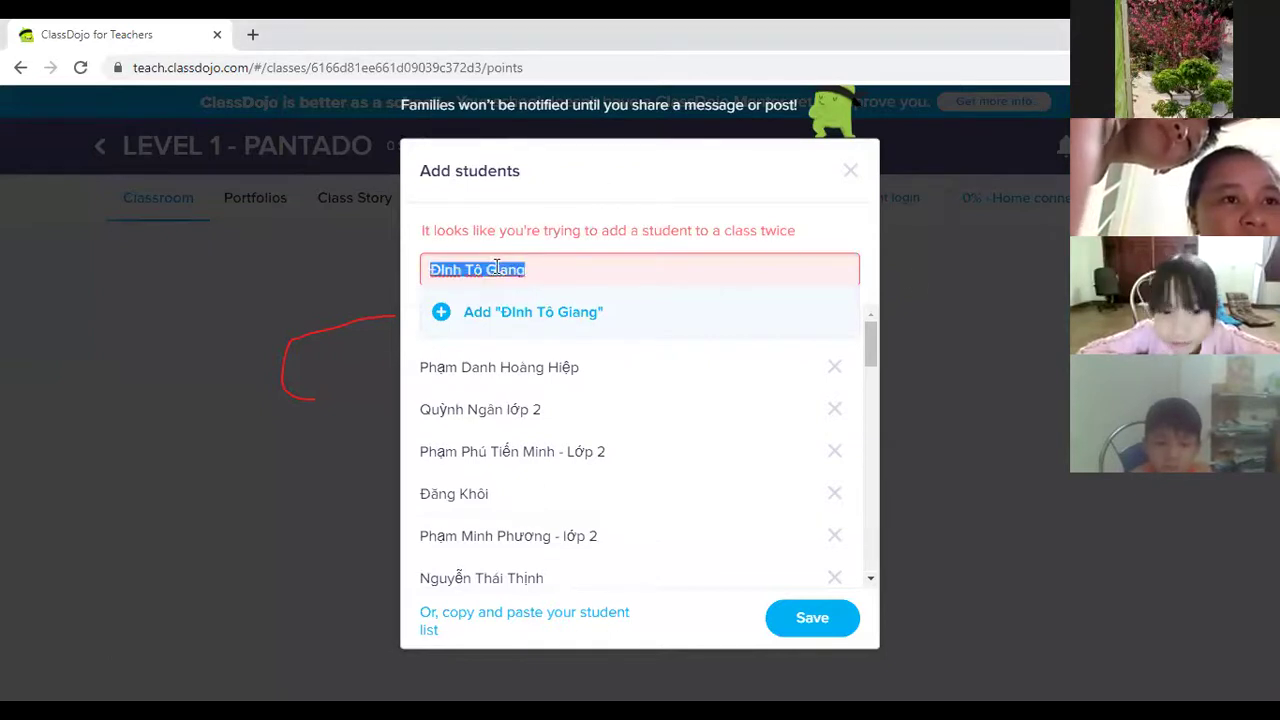
pyautogui.click(441, 311)
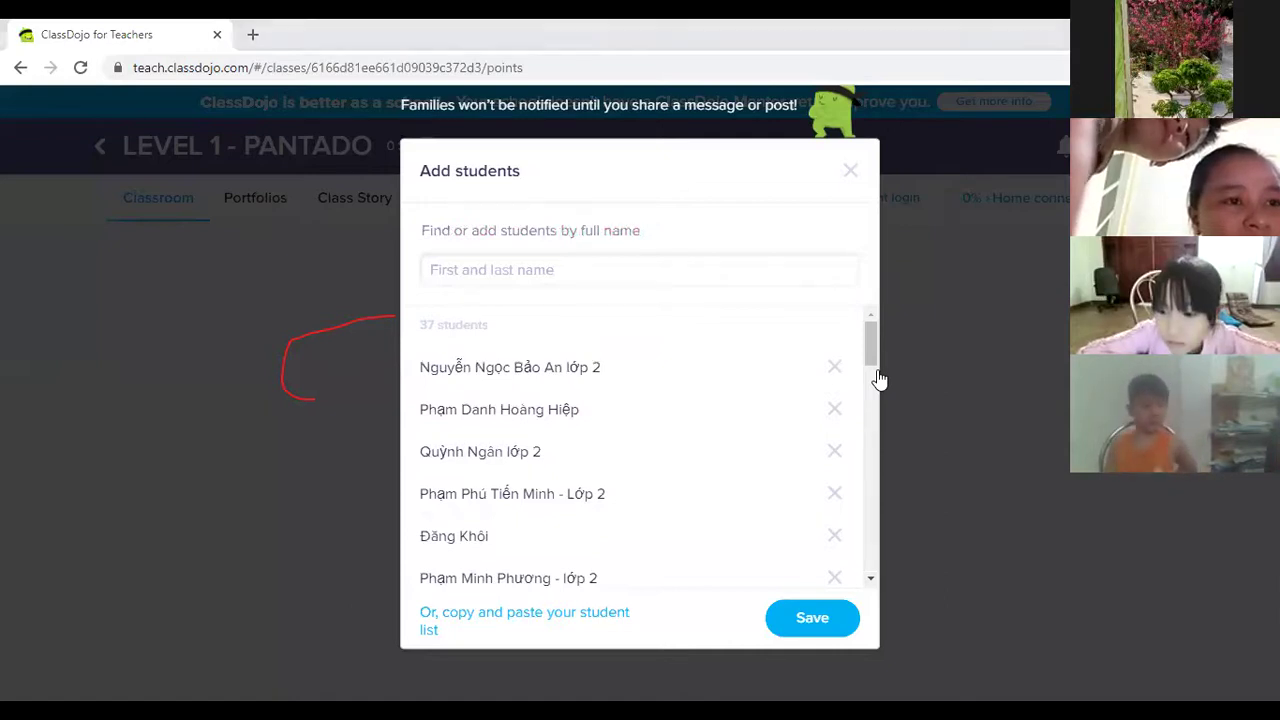
# Add another pasted student. Then add one more after capitalizing its first letter to 'B'.
pyautogui.click(595, 268)
pyautogui.write('Khánh Vân')
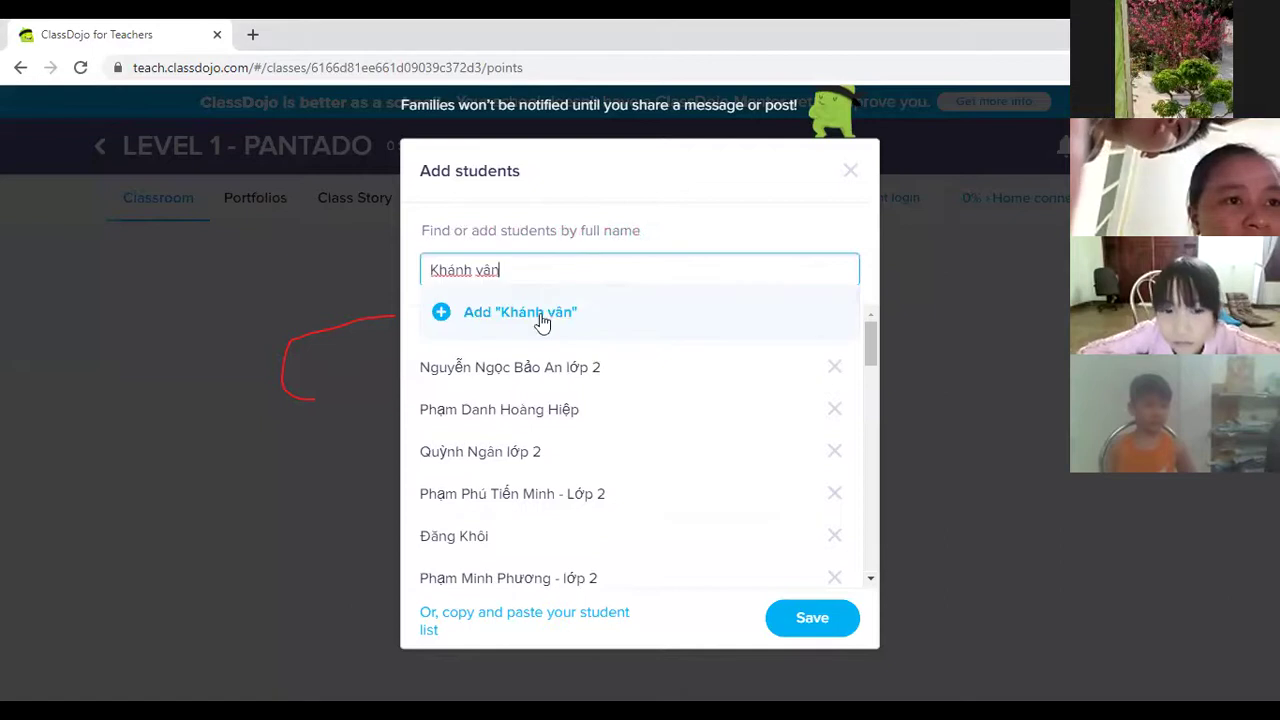
pyautogui.click(449, 313)
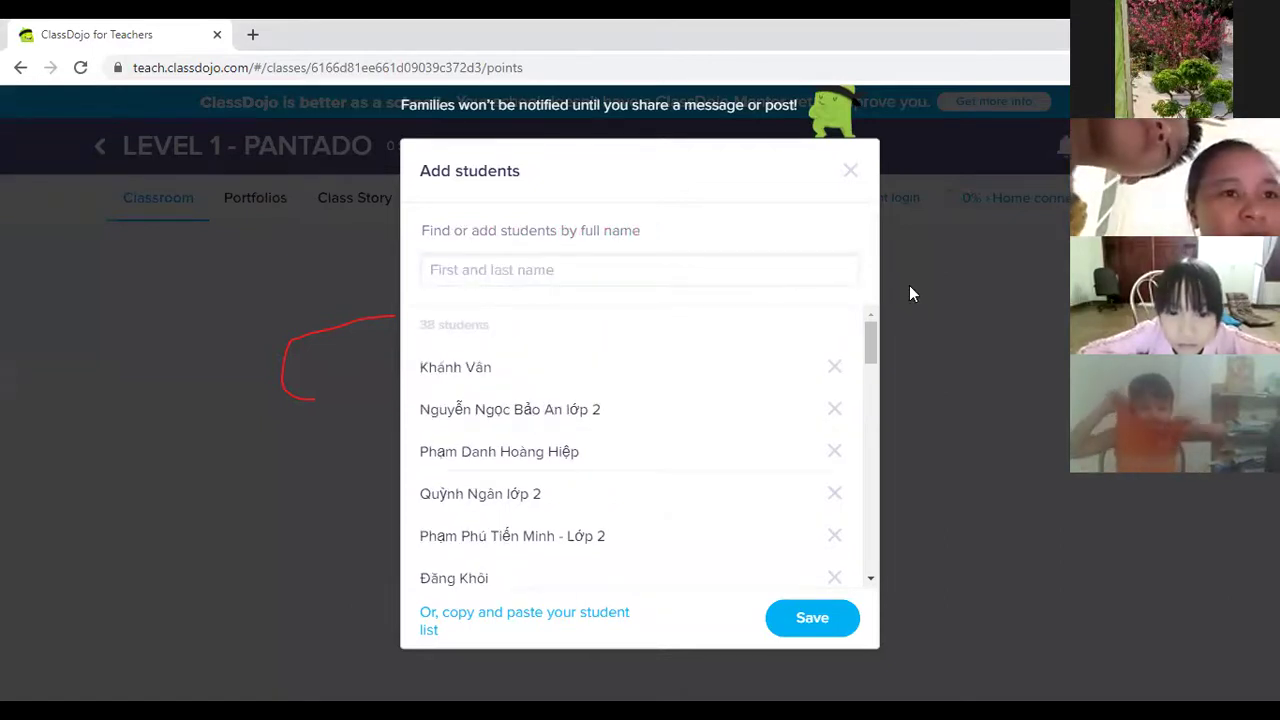
pyautogui.click(552, 269)
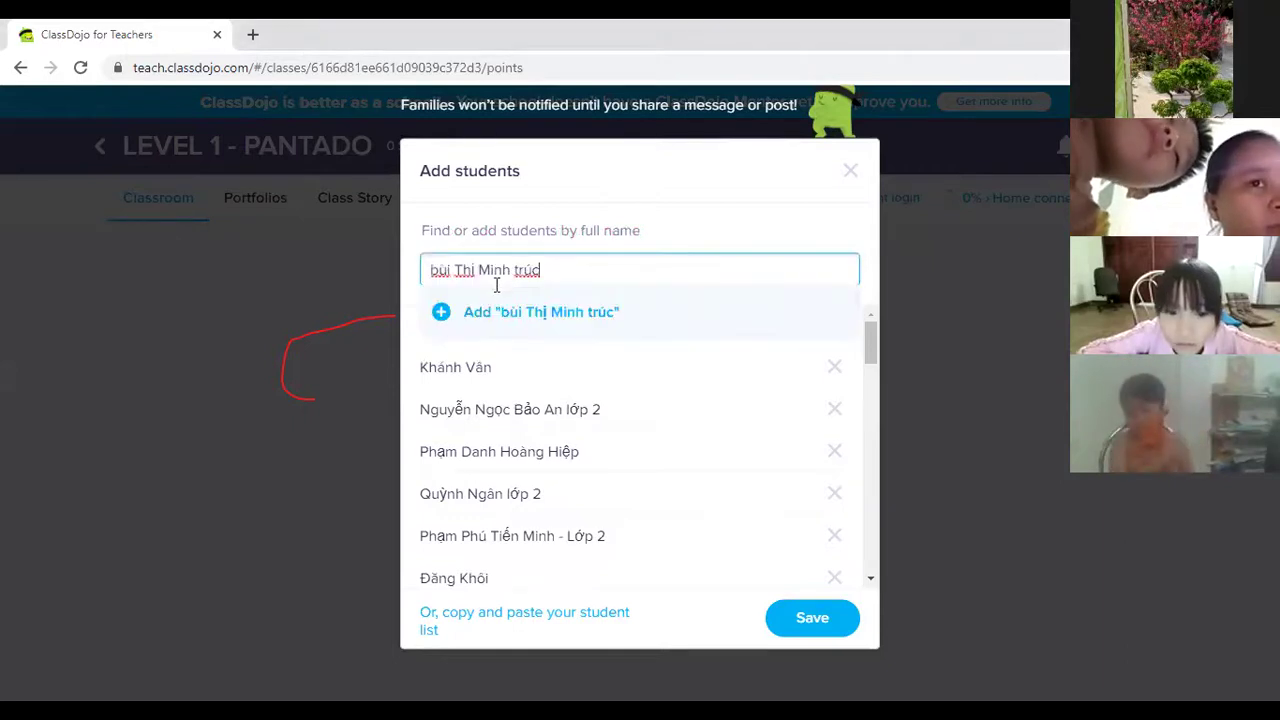
pyautogui.click(446, 269)
pyautogui.press('BackSpace')
pyautogui.write('B')
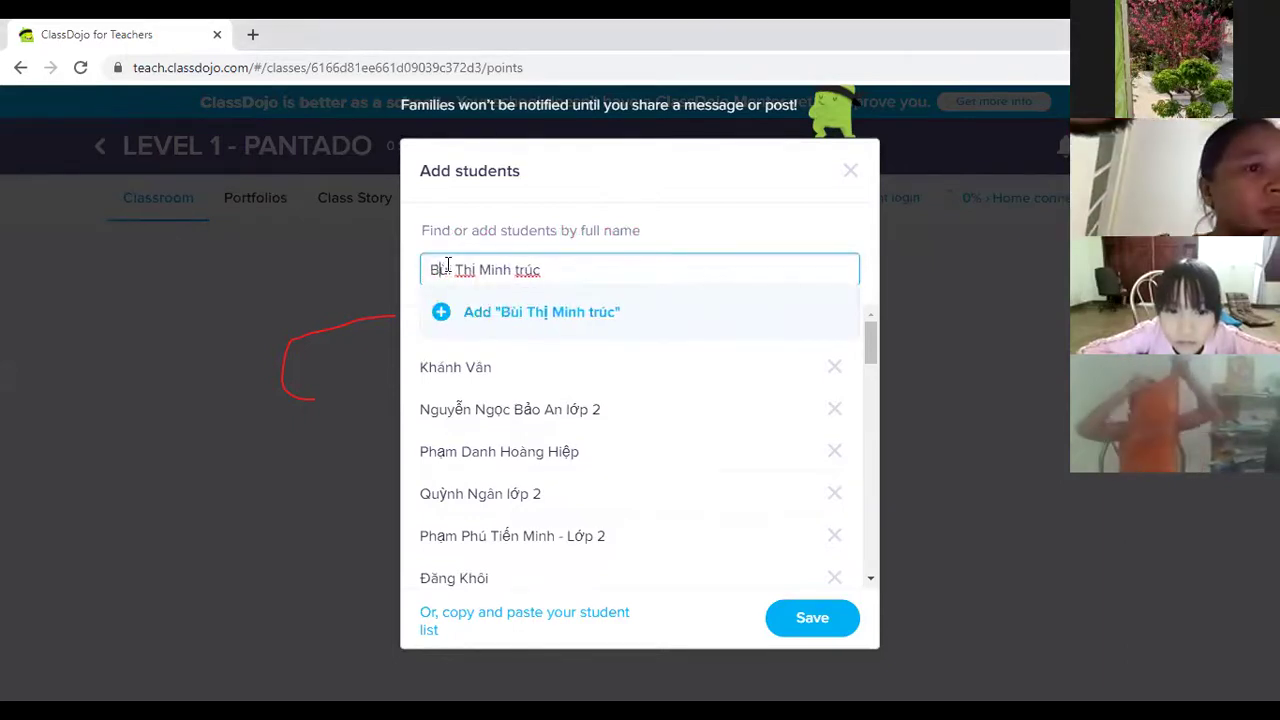
pyautogui.click(440, 318)
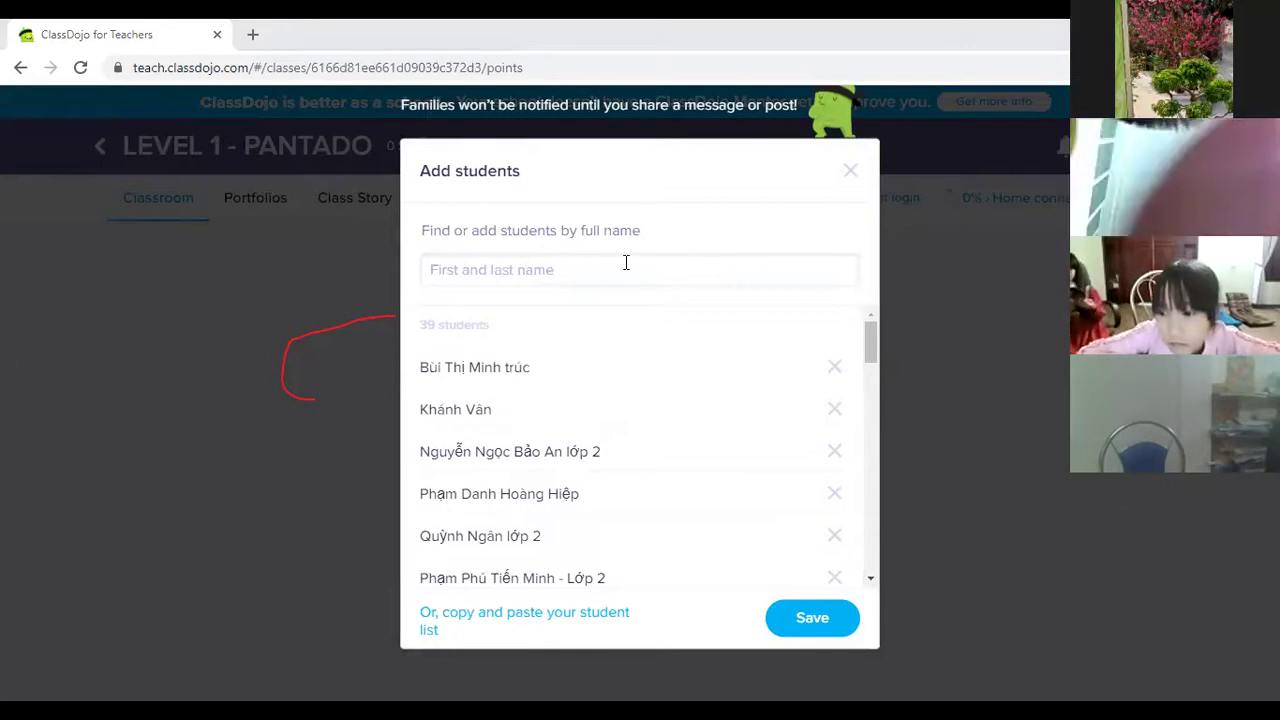
# Replace an already-existing student's name with a different pasted name for editing.
pyautogui.click(581, 279)
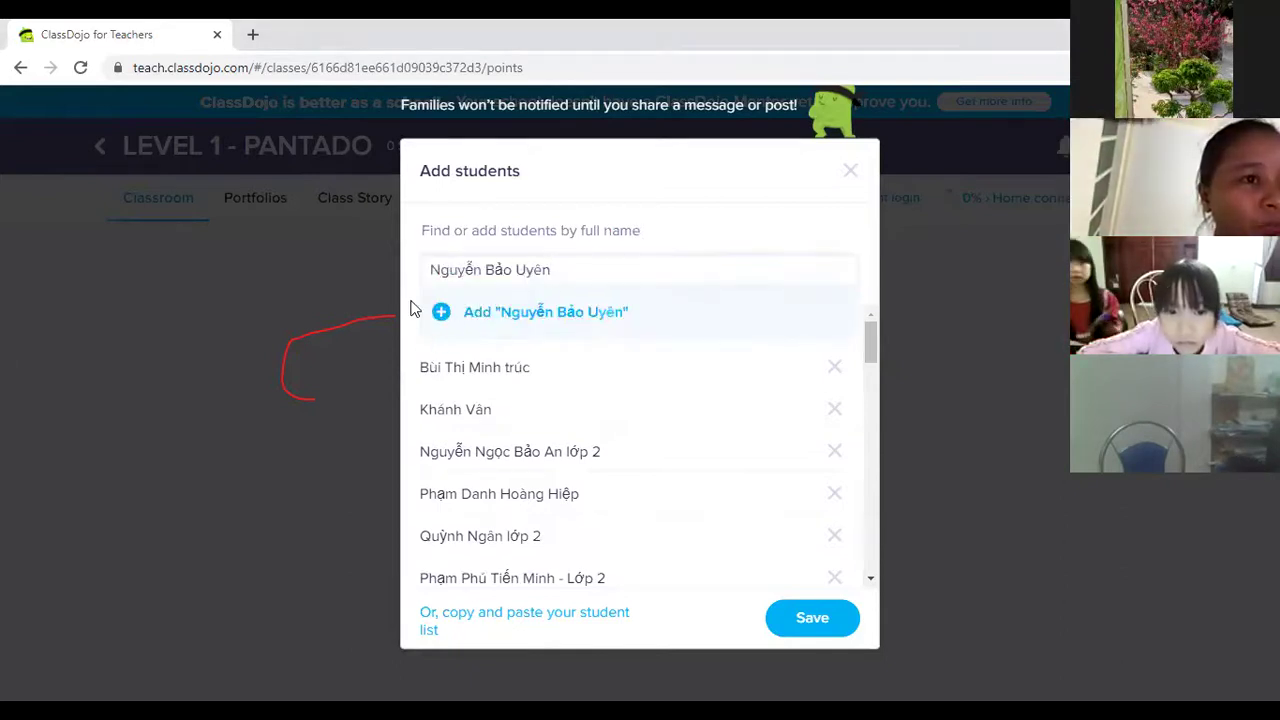
pyautogui.click(455, 308)
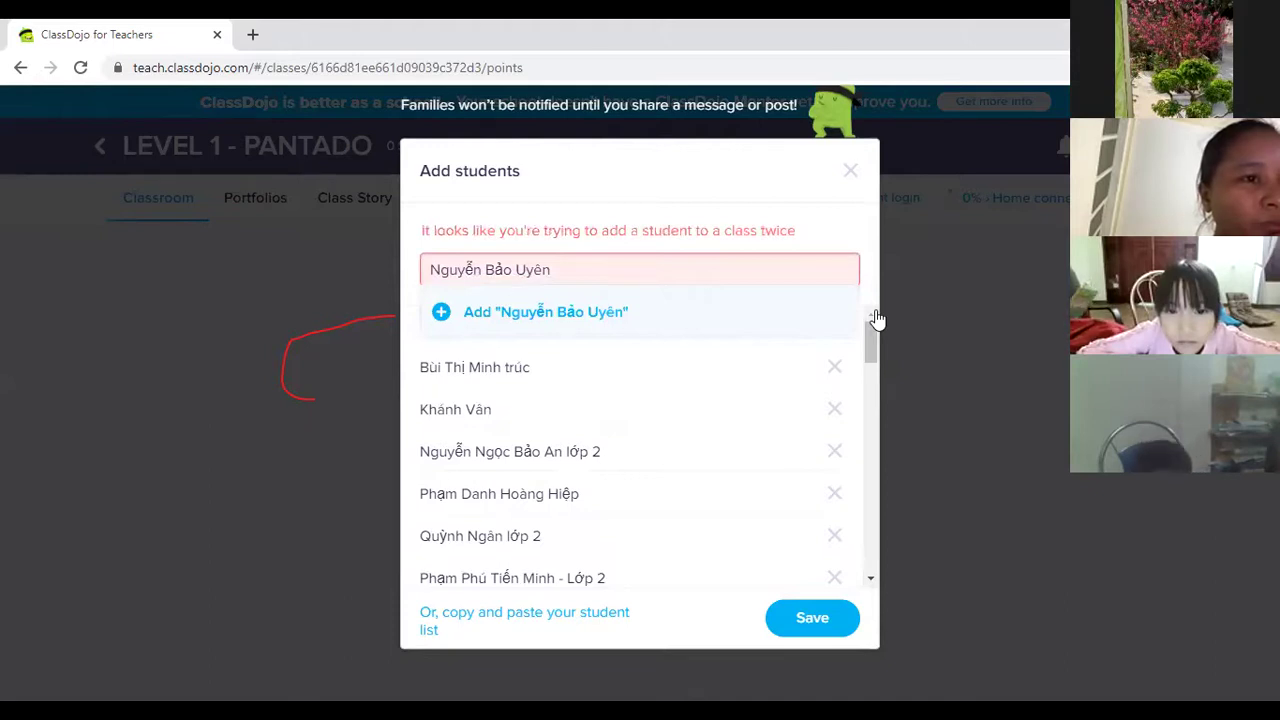
pyautogui.tripleClick(562, 271)
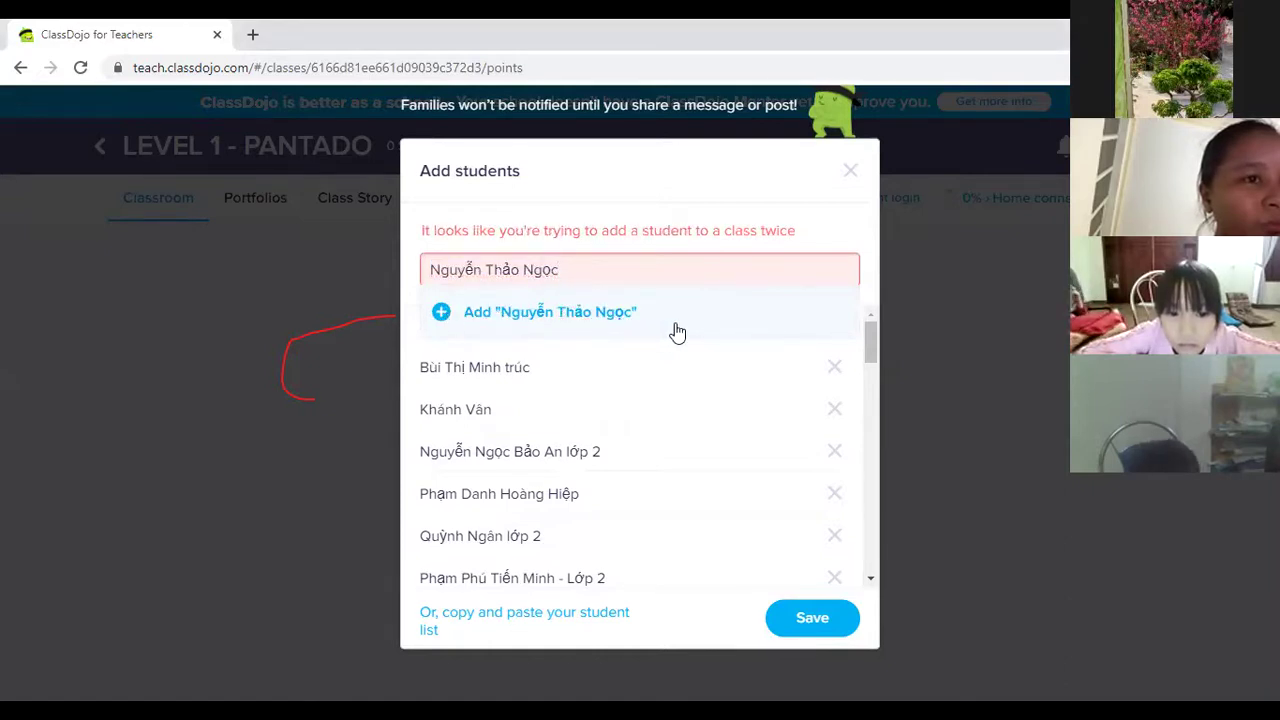
pyautogui.click(581, 261)
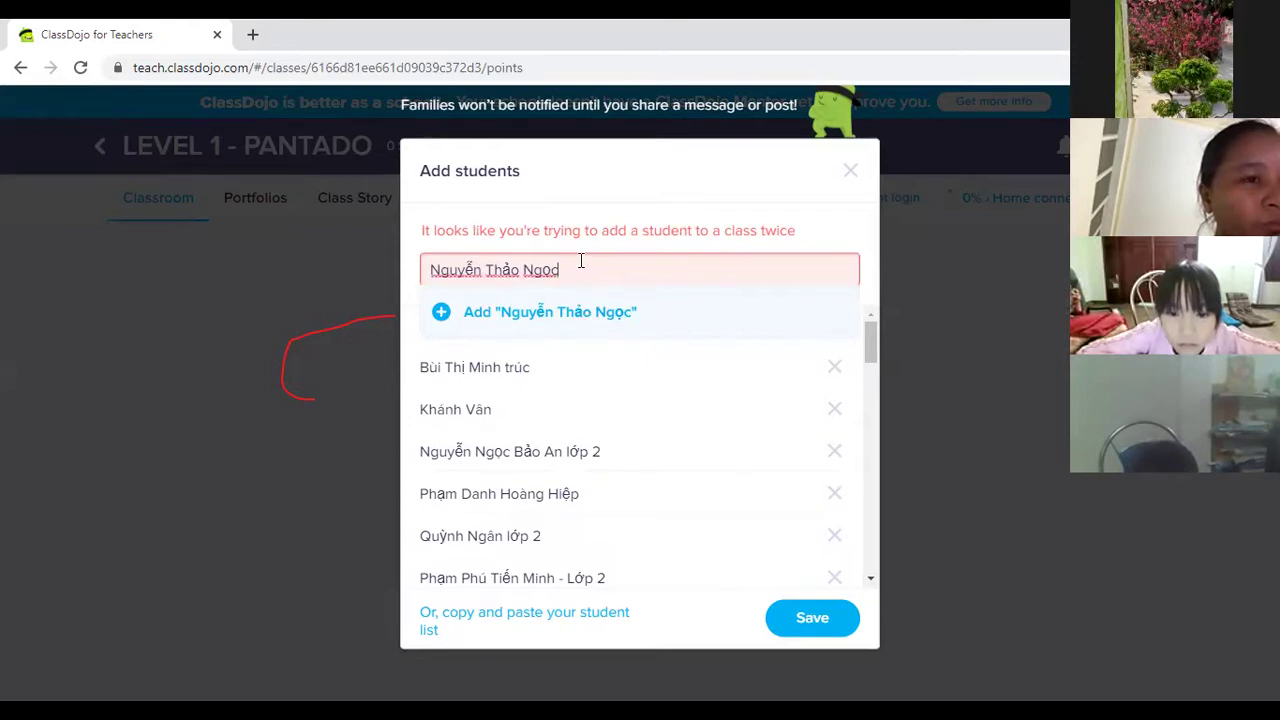
# Save the students to LEVEL 1 - PANTADO, choose Remind me later, and view the 39-student grid.
pyautogui.write('a')
pyautogui.click(806, 613)
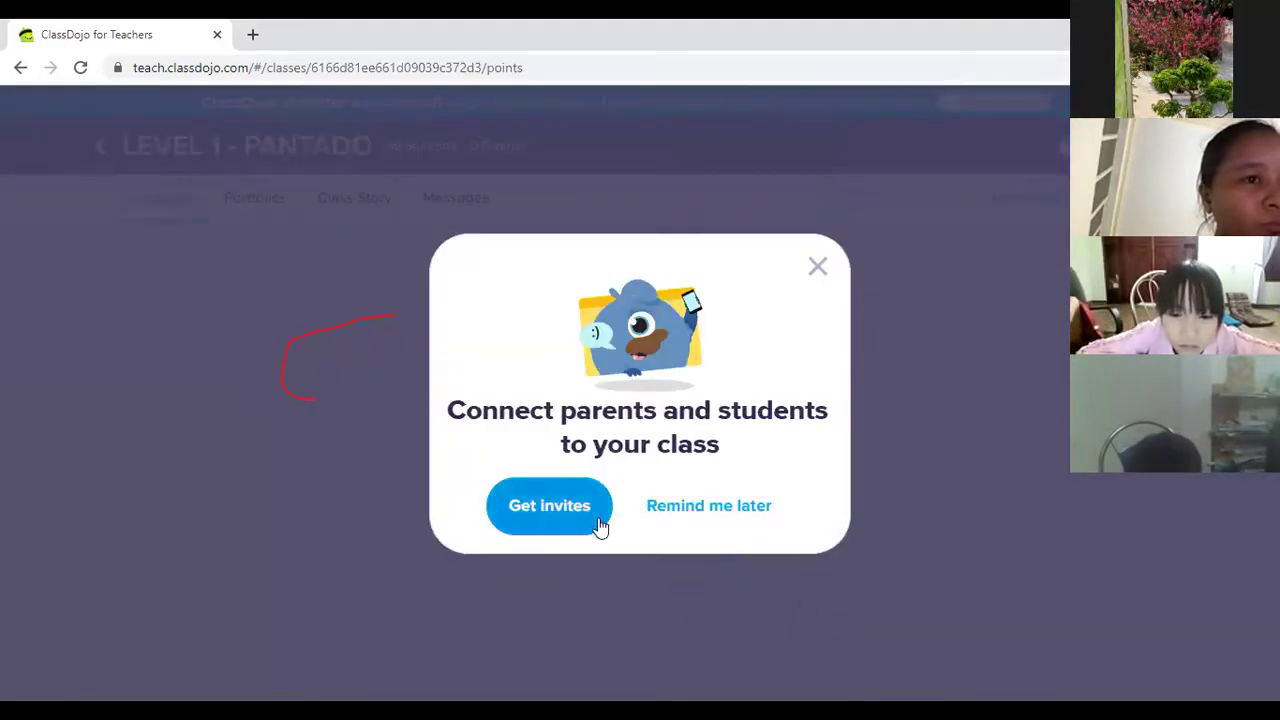
pyautogui.click(750, 519)
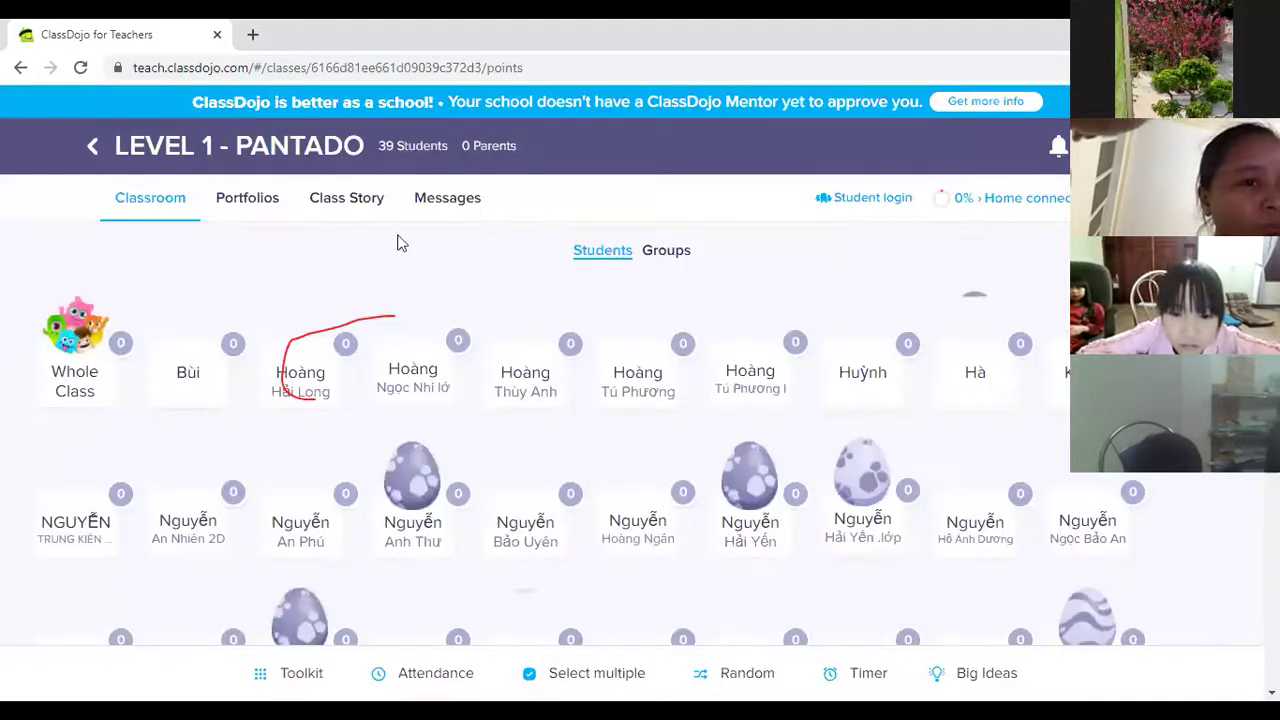
pyautogui.scroll(-4, 606, 591)
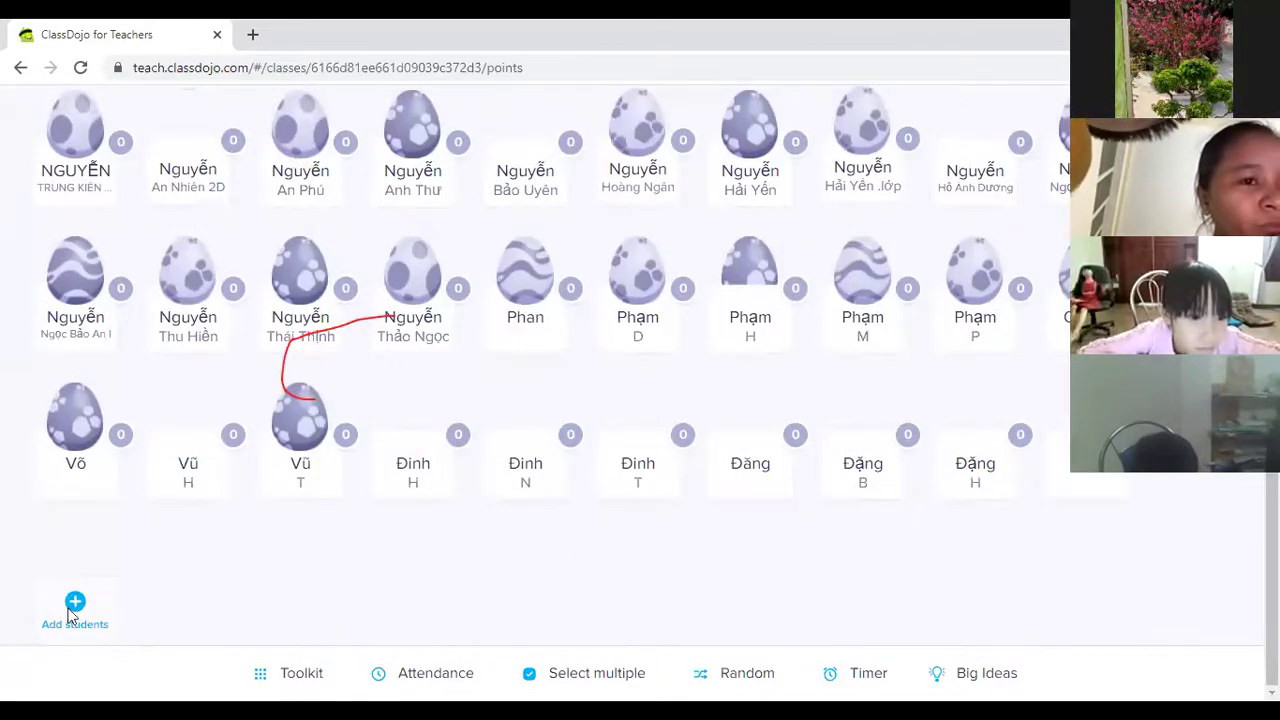
# Reopen Add students and add a pasted name with an 'a' suffix so it isn't a duplicate.
pyautogui.click(72, 608)
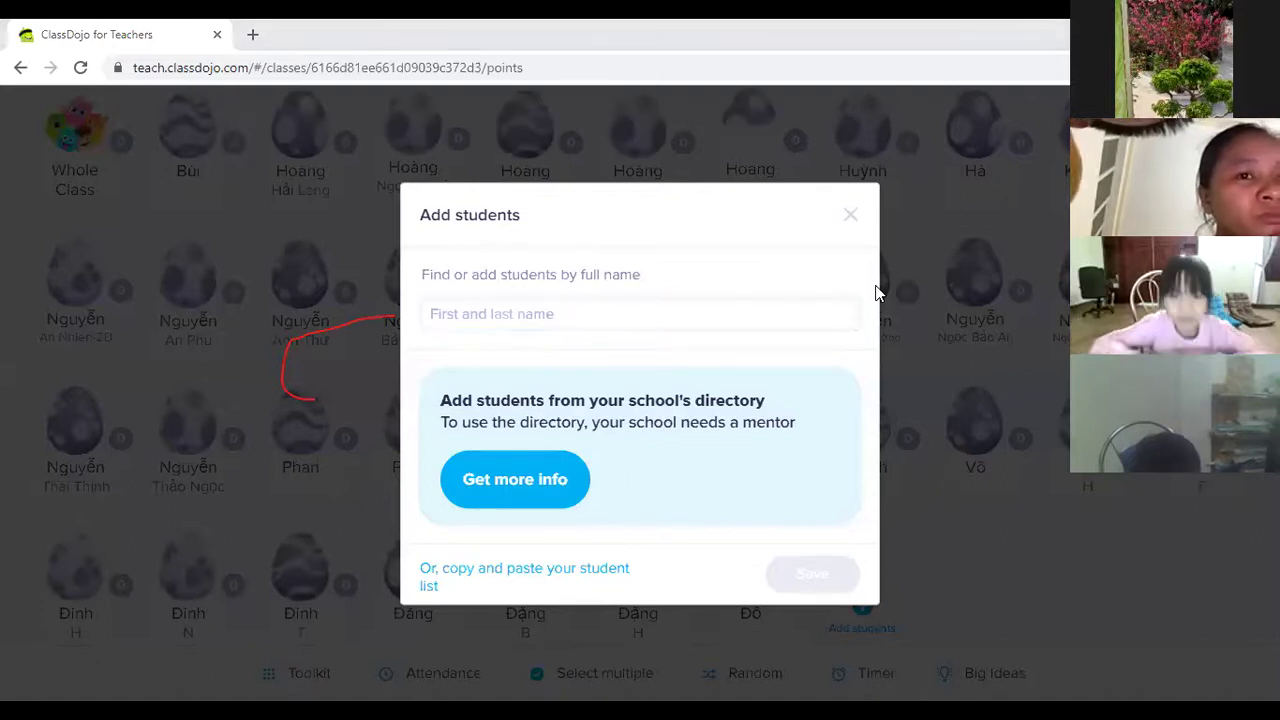
pyautogui.click(550, 316)
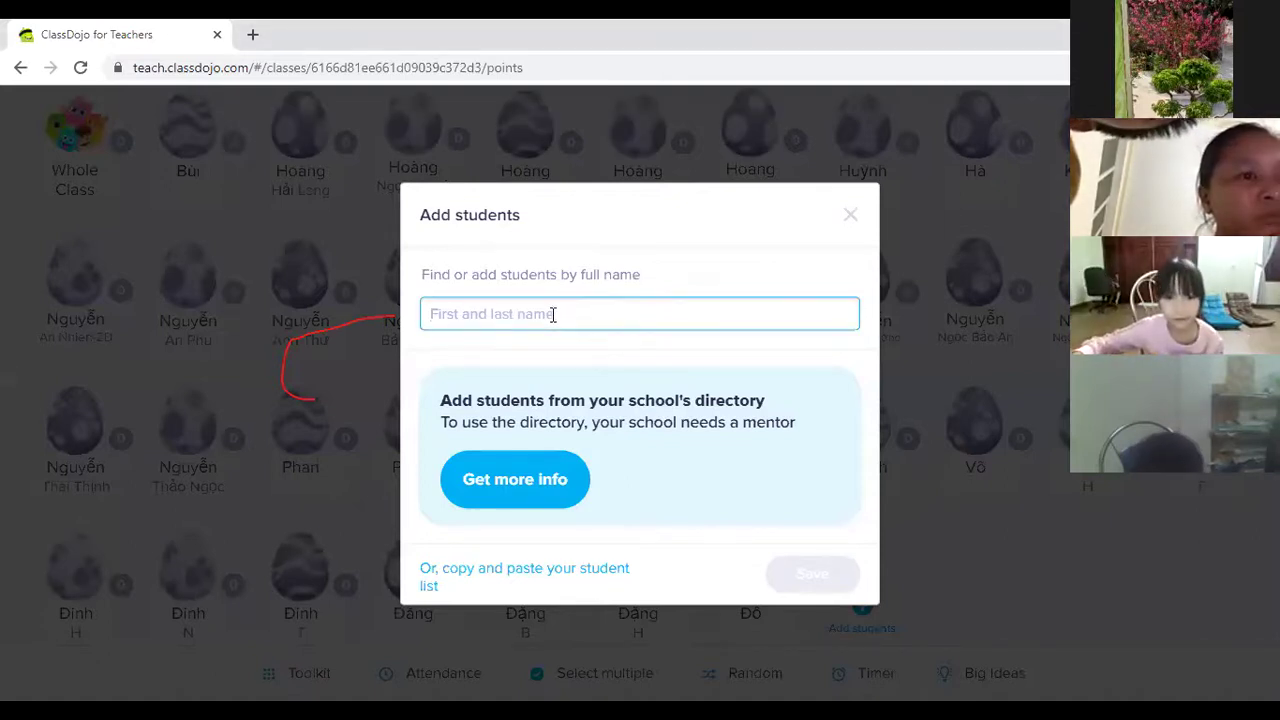
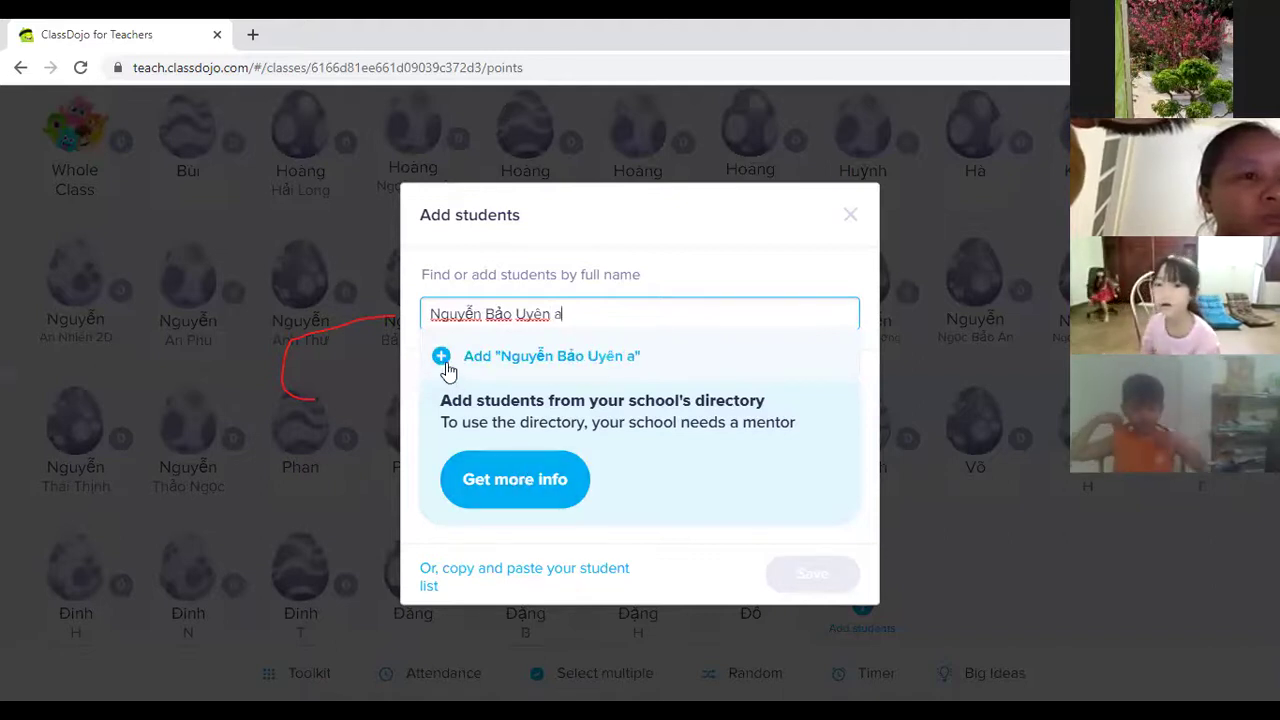
pyautogui.click(443, 355)
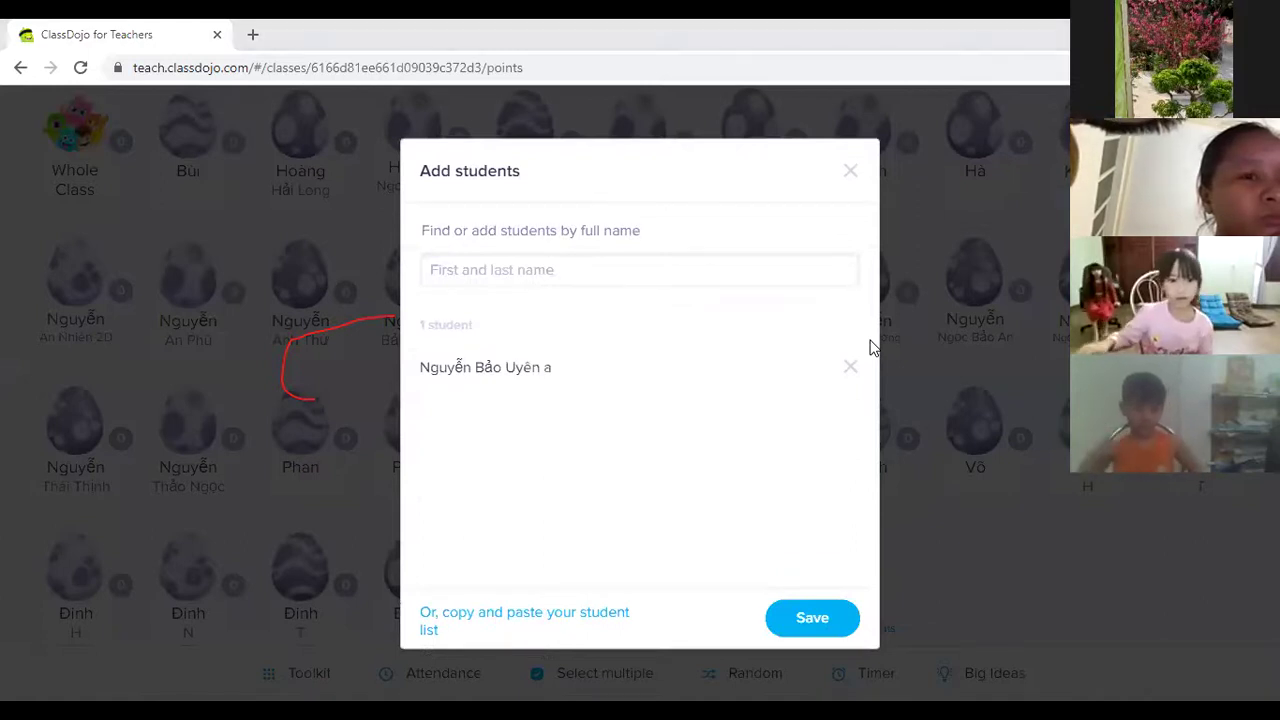
# Replace a pasted duplicate name with another student's name and add that student.
pyautogui.click(548, 266)
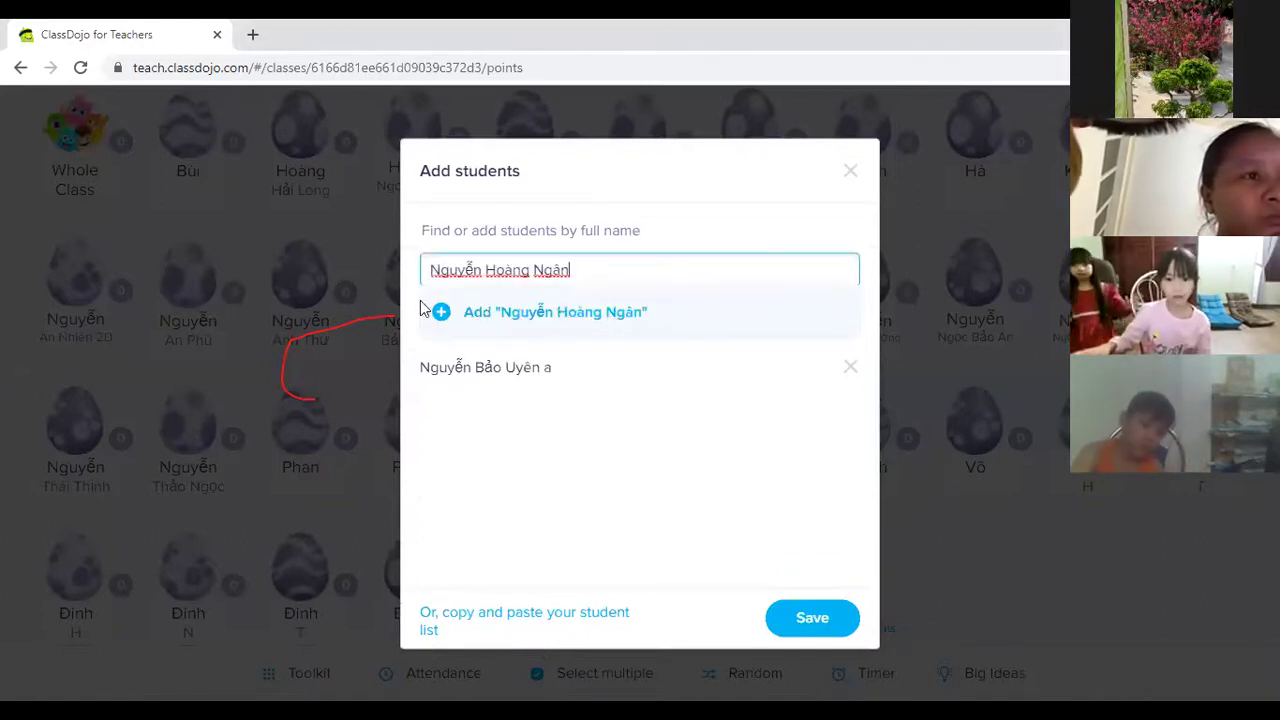
pyautogui.click(441, 311)
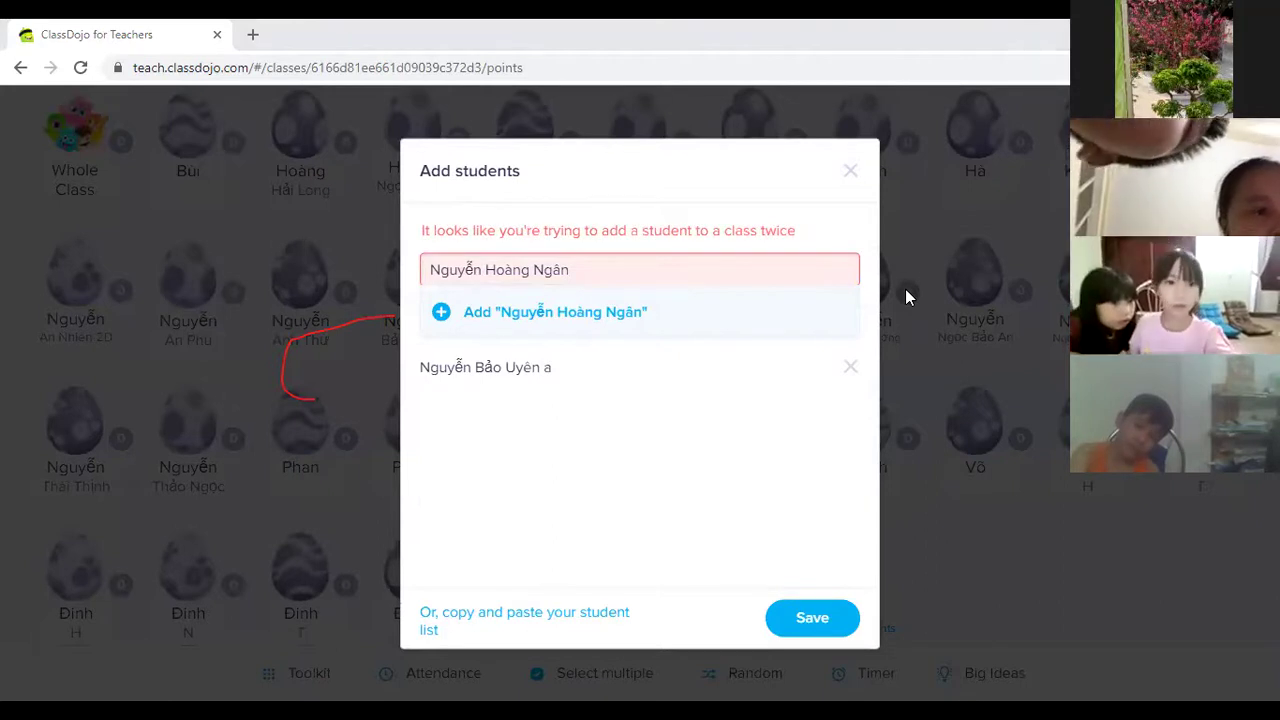
pyautogui.hotkey('ctrl', 'a')
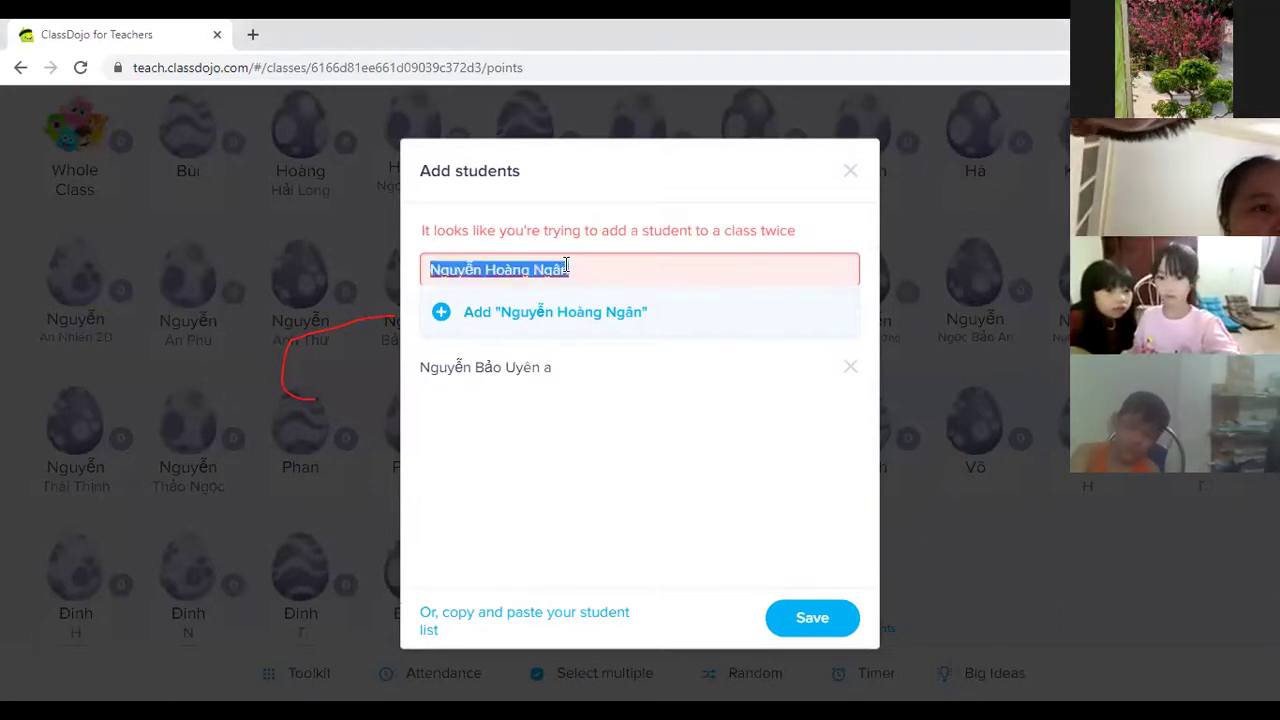
pyautogui.click(443, 313)
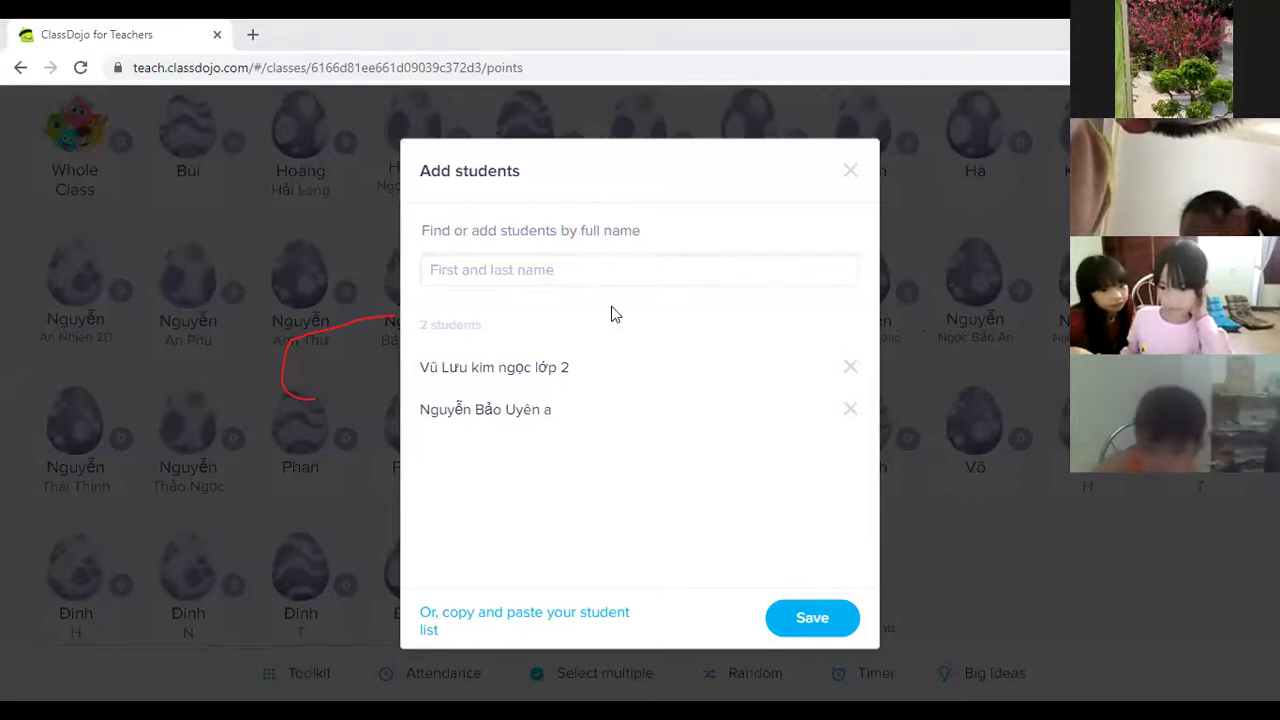
# Add one more pasted student, then try a name that gets flagged as a duplicate.
pyautogui.click(509, 266)
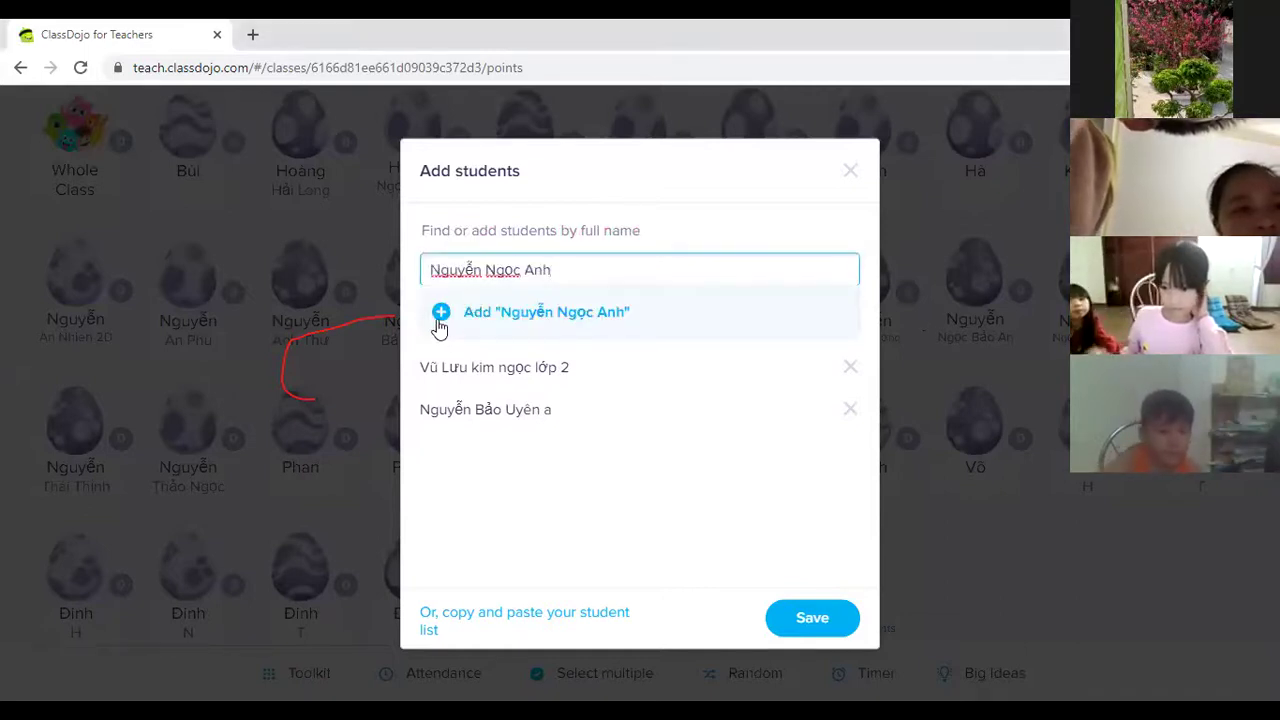
pyautogui.click(440, 314)
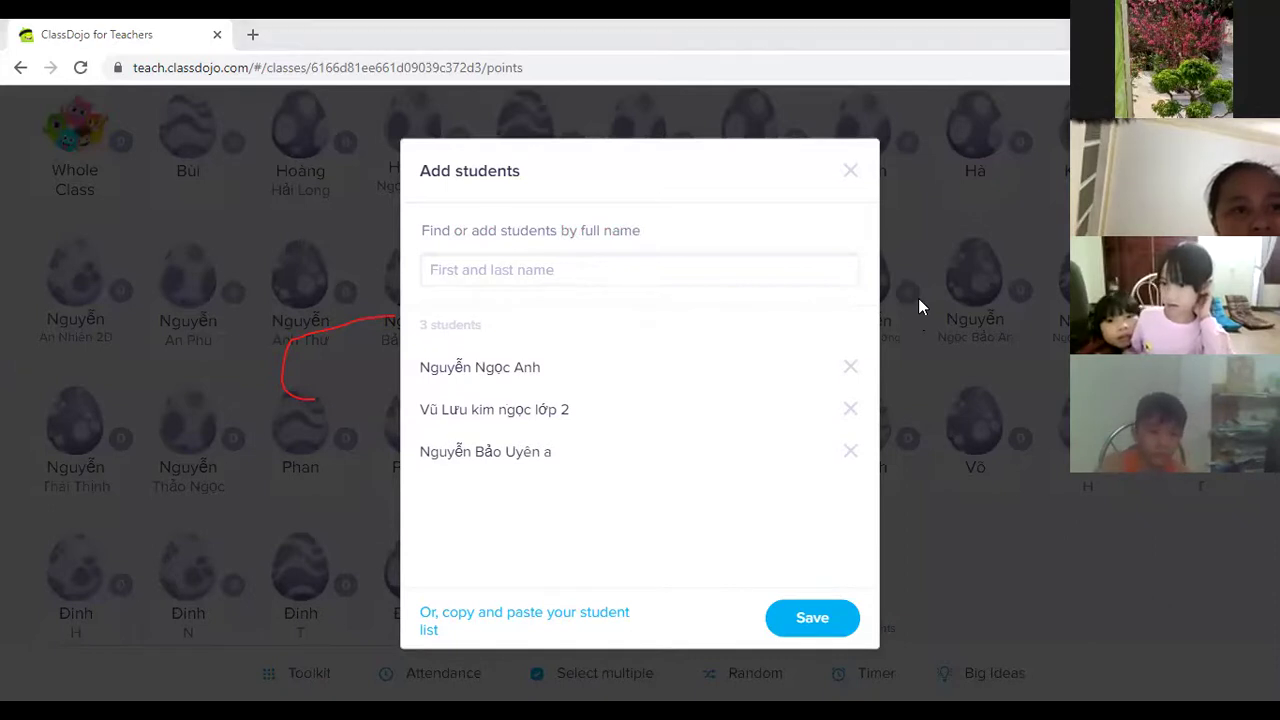
pyautogui.click(589, 274)
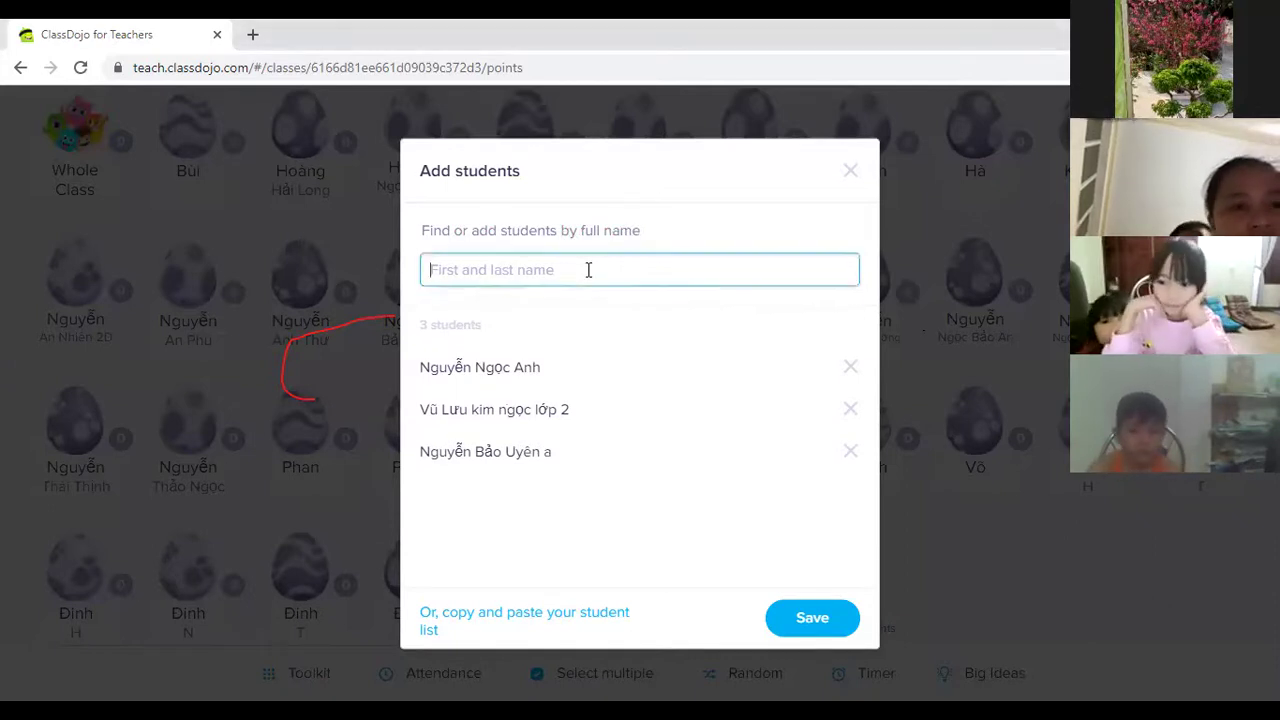
pyautogui.click(445, 313)
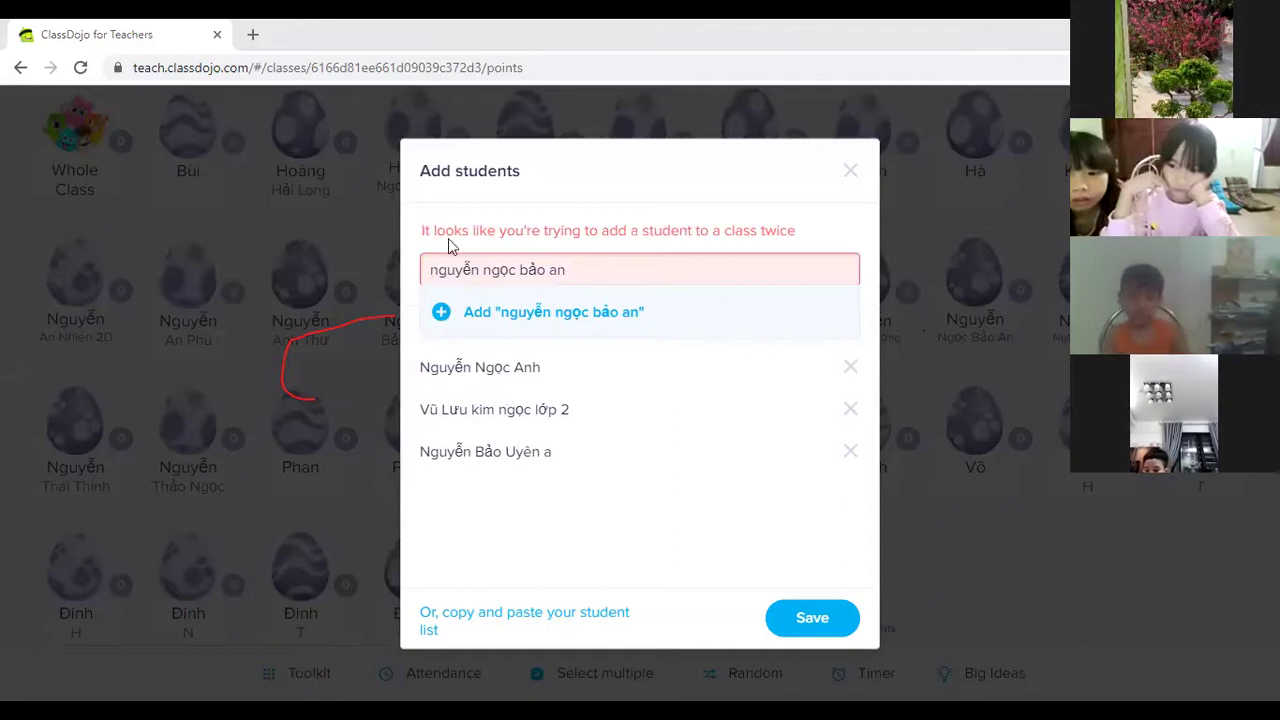
# Replace the duplicate with a new student's name, add it, and add the next pasted student.
pyautogui.tripleClick(491, 266)
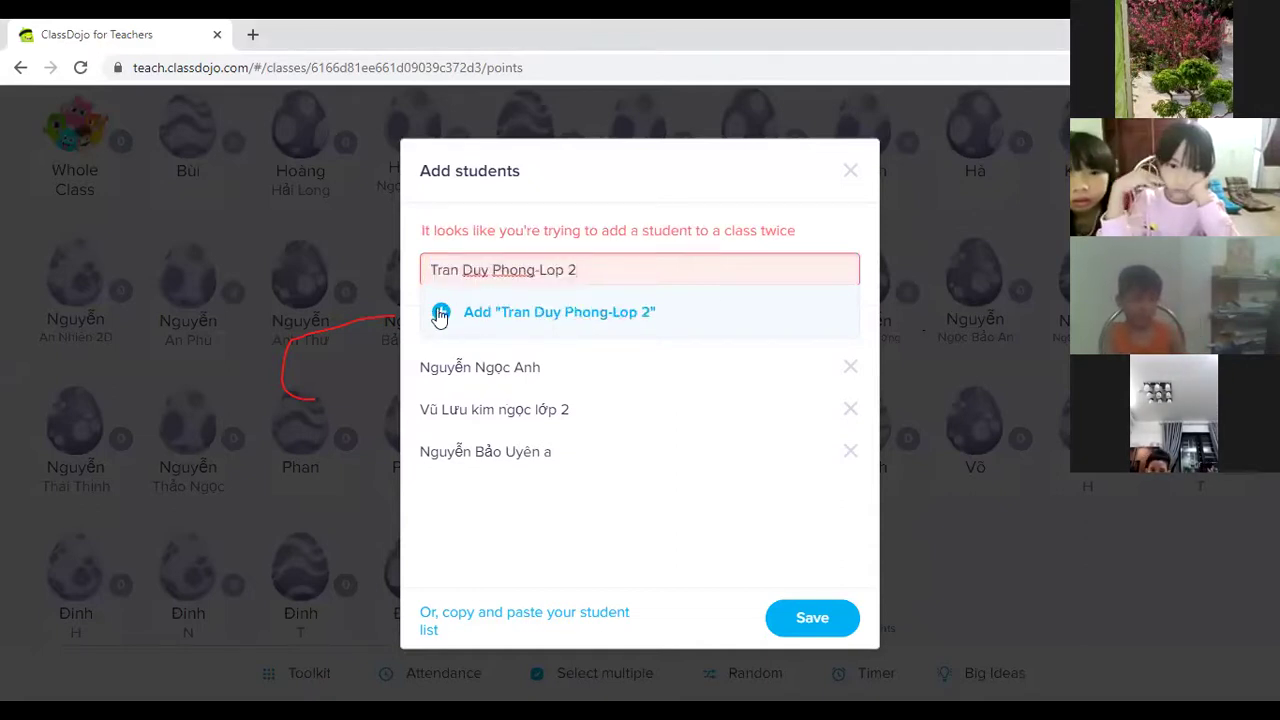
pyautogui.click(436, 311)
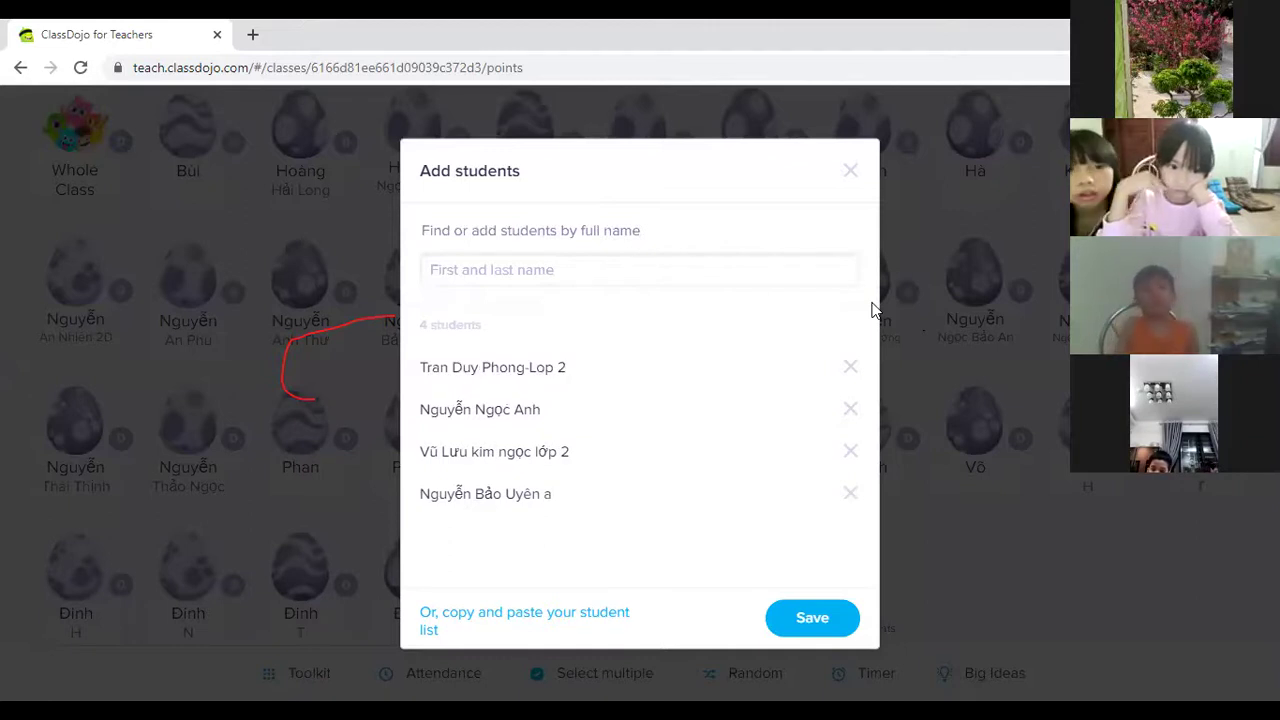
pyautogui.click(464, 269)
pyautogui.click(445, 318)
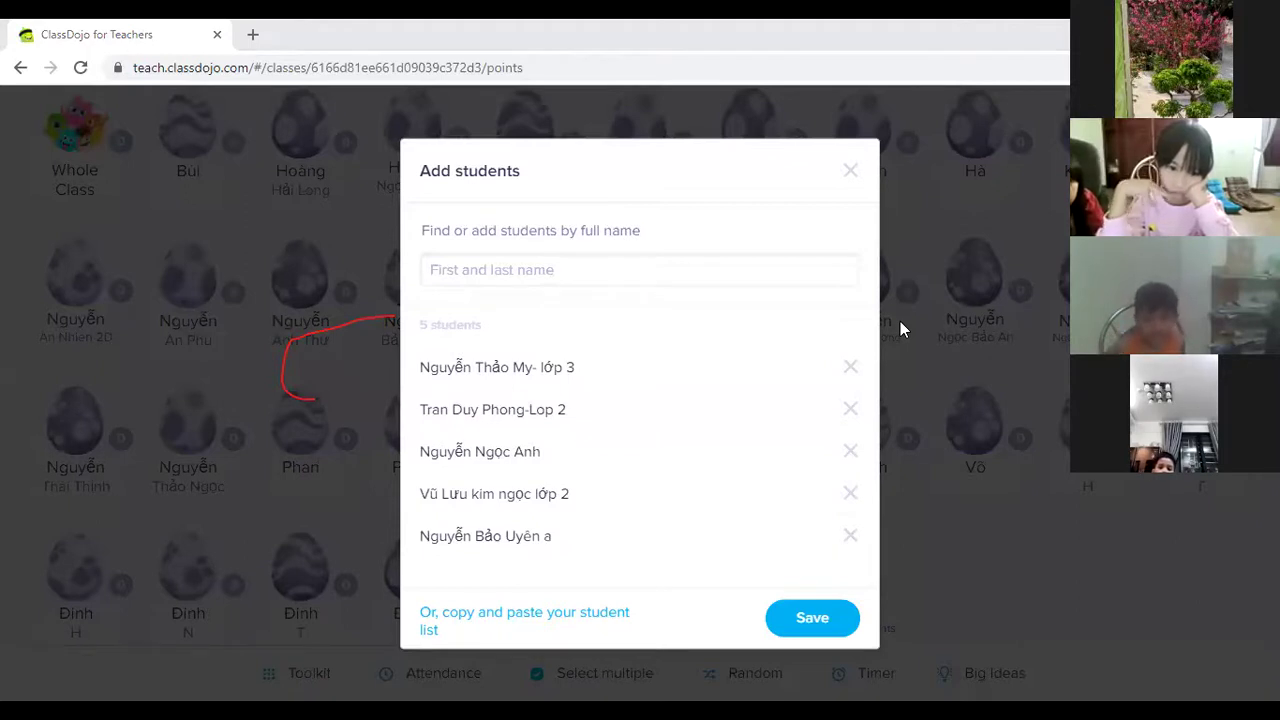
# Paste and add three more students to the pending list.
pyautogui.click(529, 272)
pyautogui.click(448, 316)
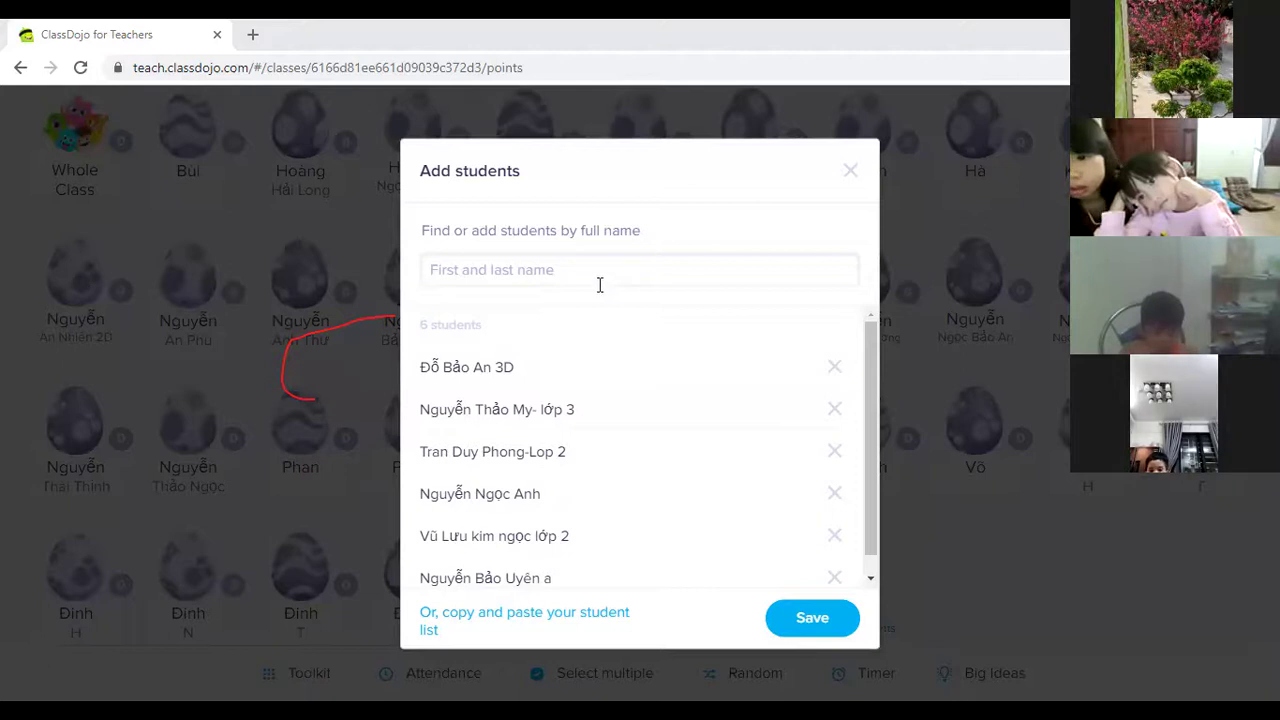
pyautogui.click(556, 280)
pyautogui.click(443, 311)
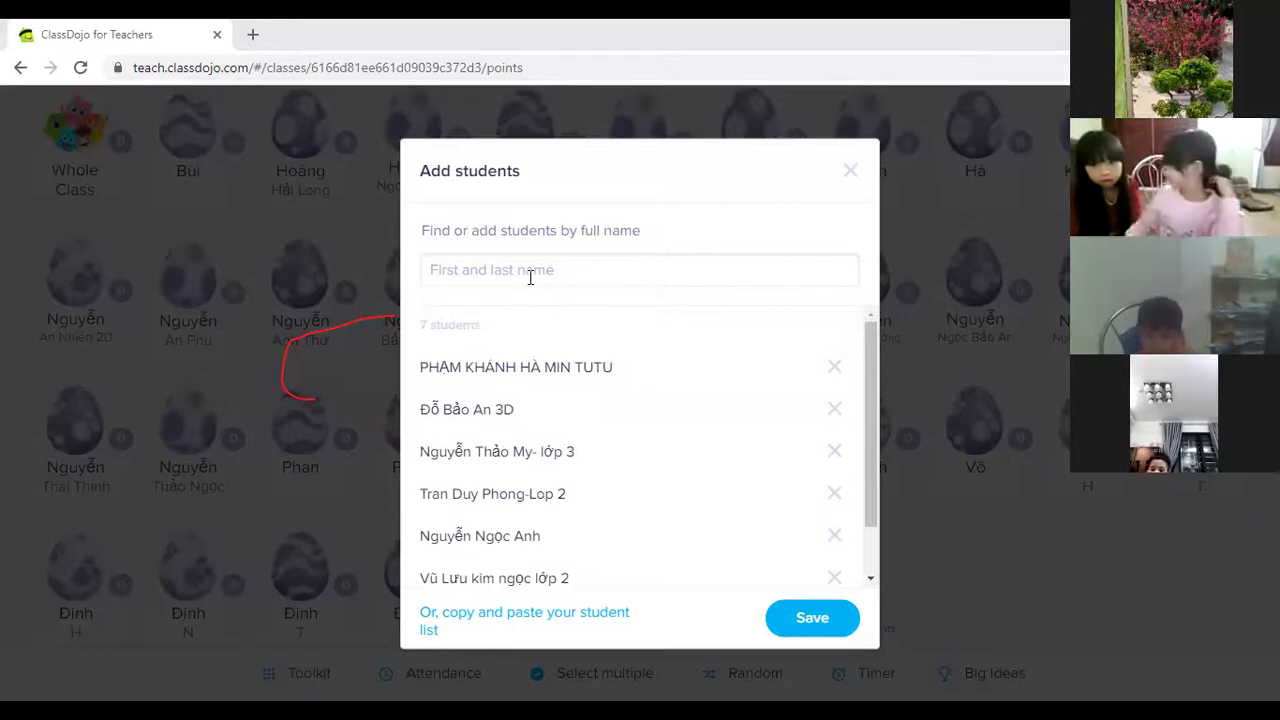
pyautogui.click(443, 311)
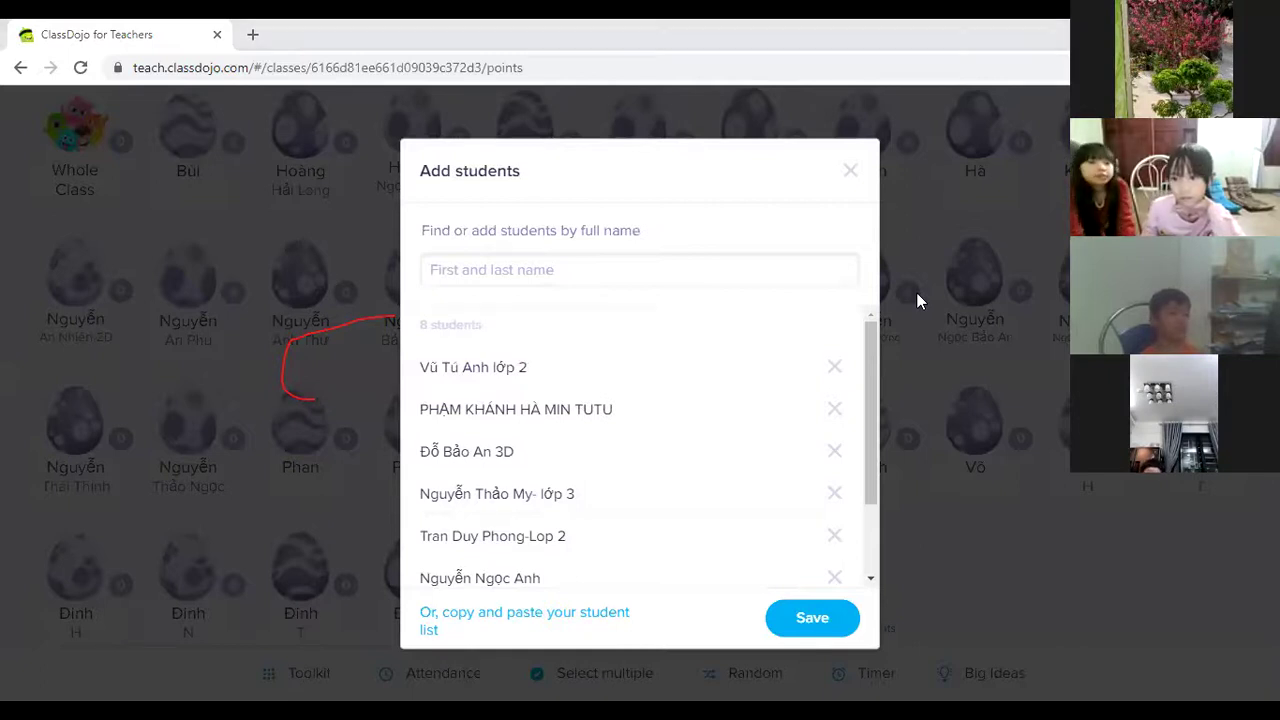
# Add another pasted student, then fix a garbled letter to 'g' in the next name and add it.
pyautogui.click(468, 274)
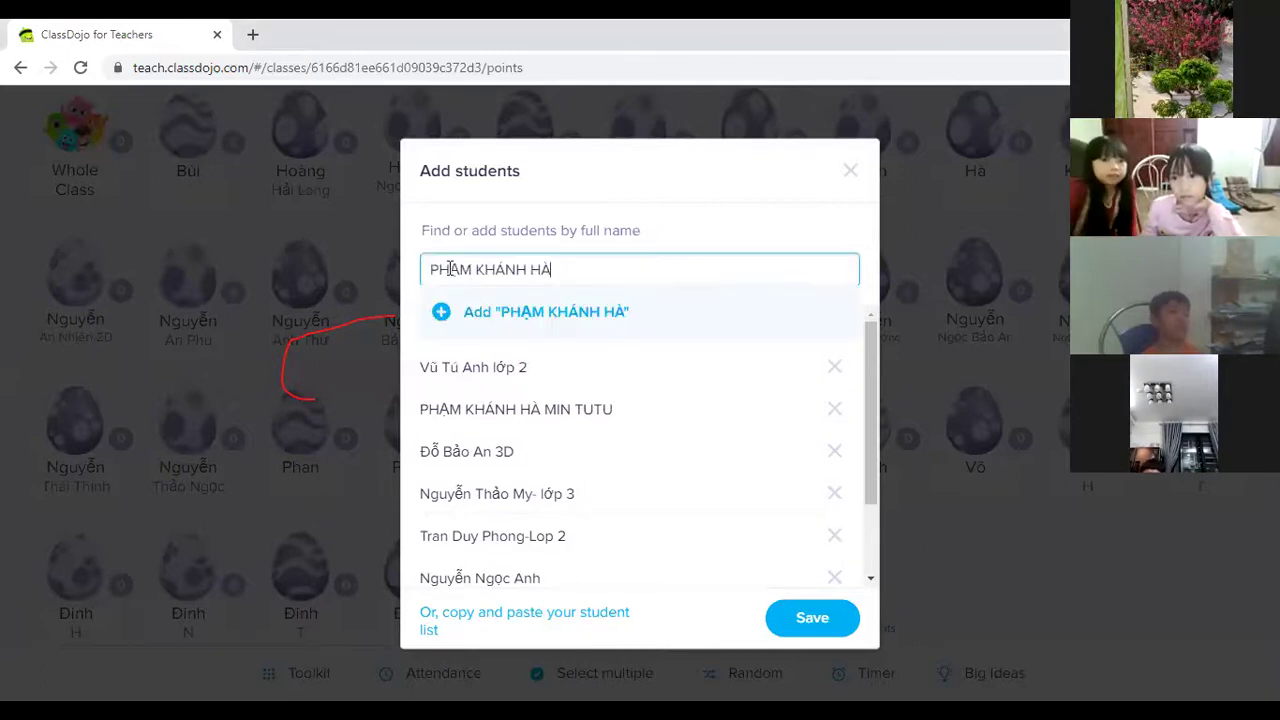
pyautogui.click(441, 312)
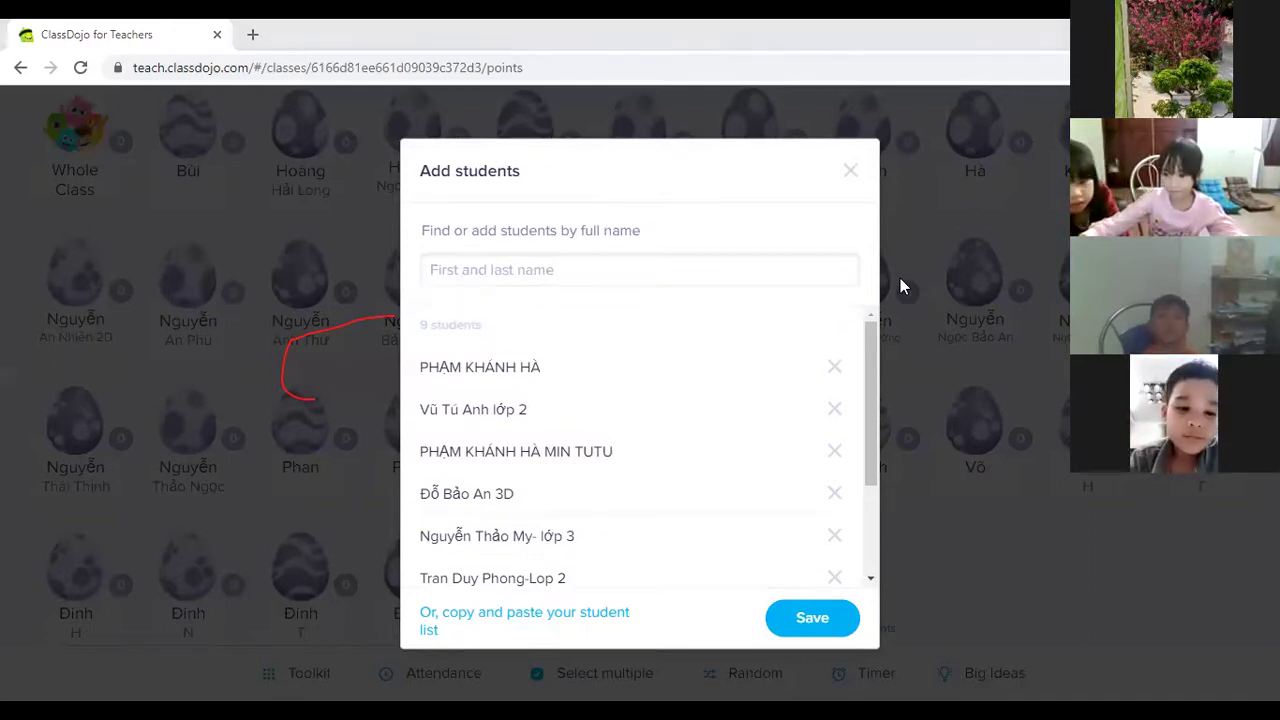
pyautogui.click(546, 264)
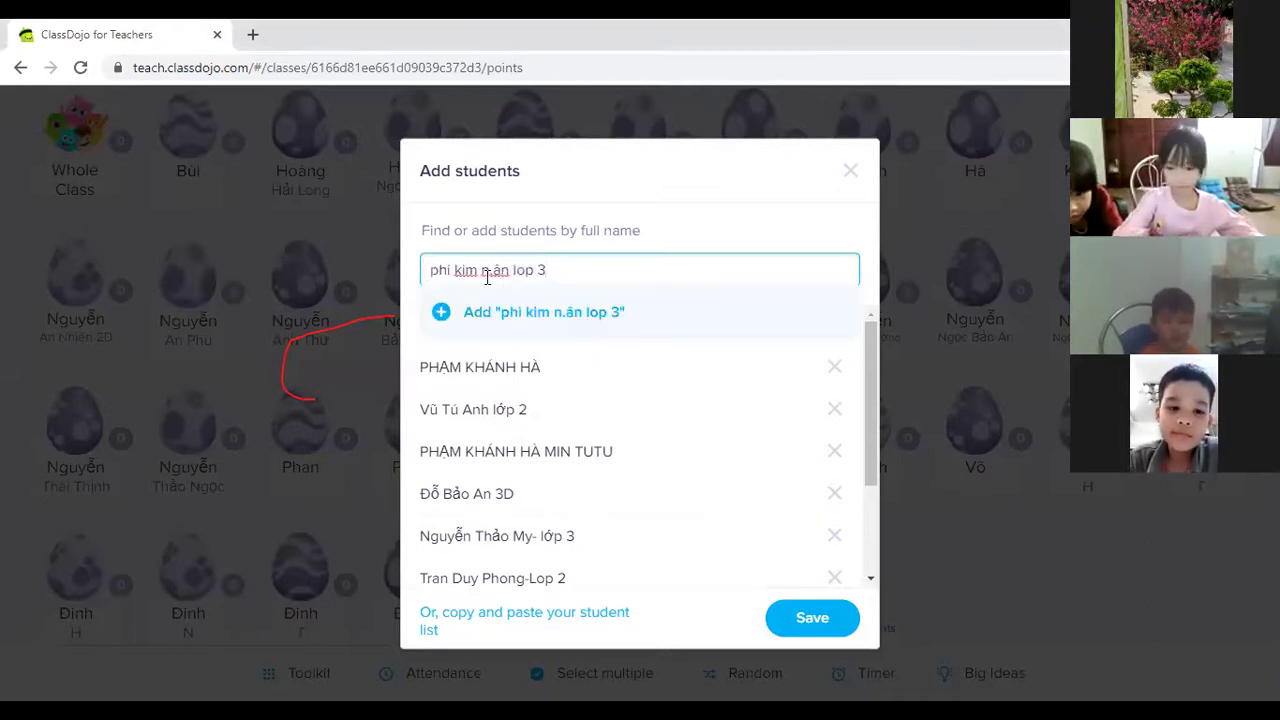
pyautogui.click(502, 265)
pyautogui.press('BackSpace')
pyautogui.write('g')
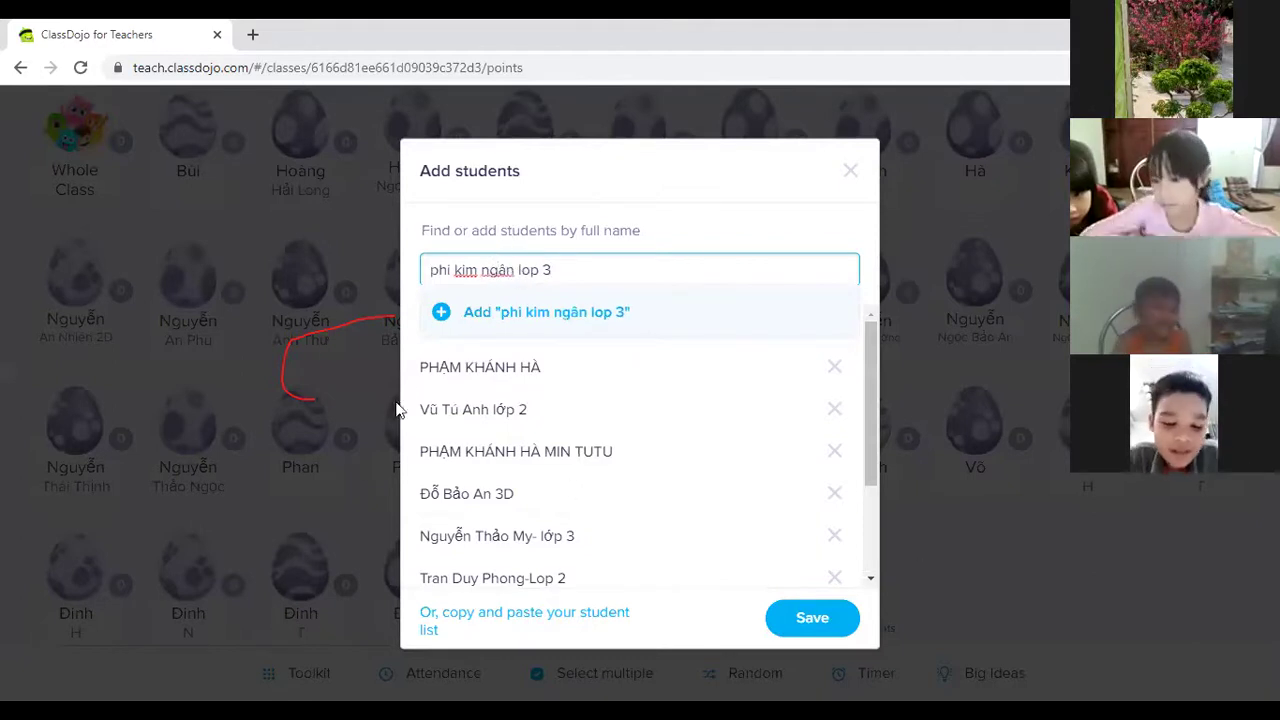
pyautogui.click(440, 314)
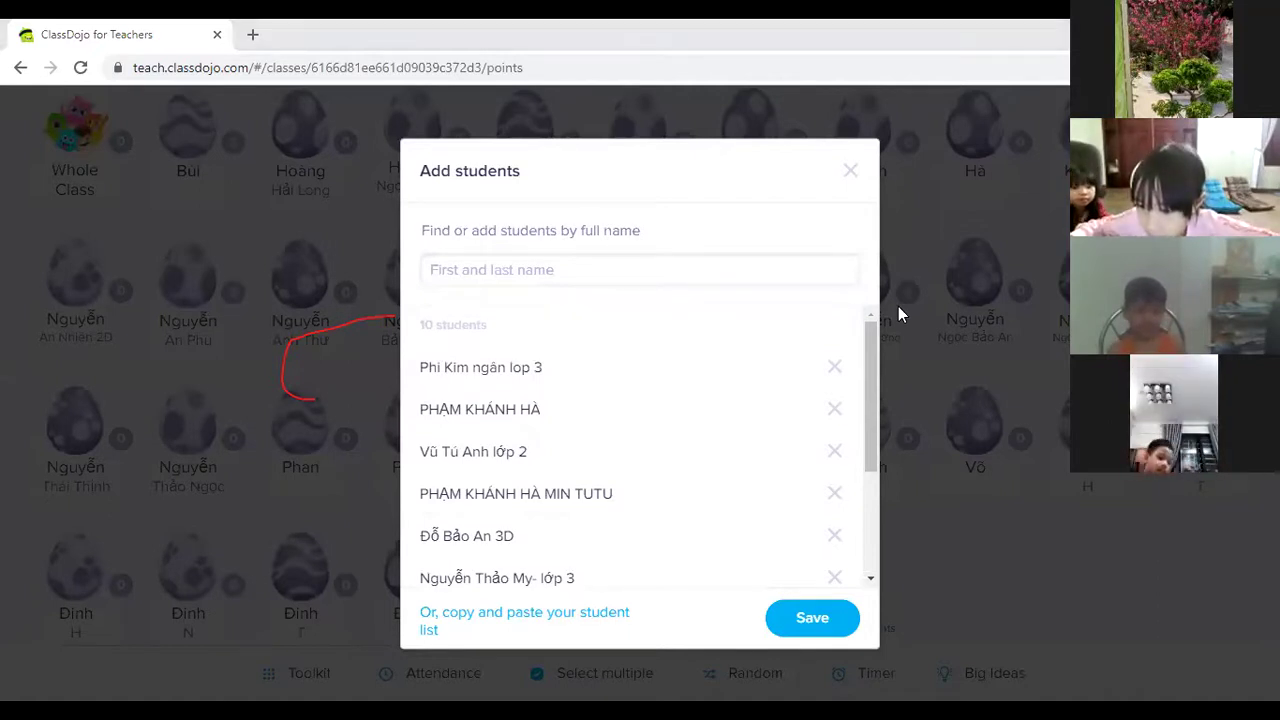
# Paste and add three more students, bringing the list to 13.
pyautogui.click(474, 265)
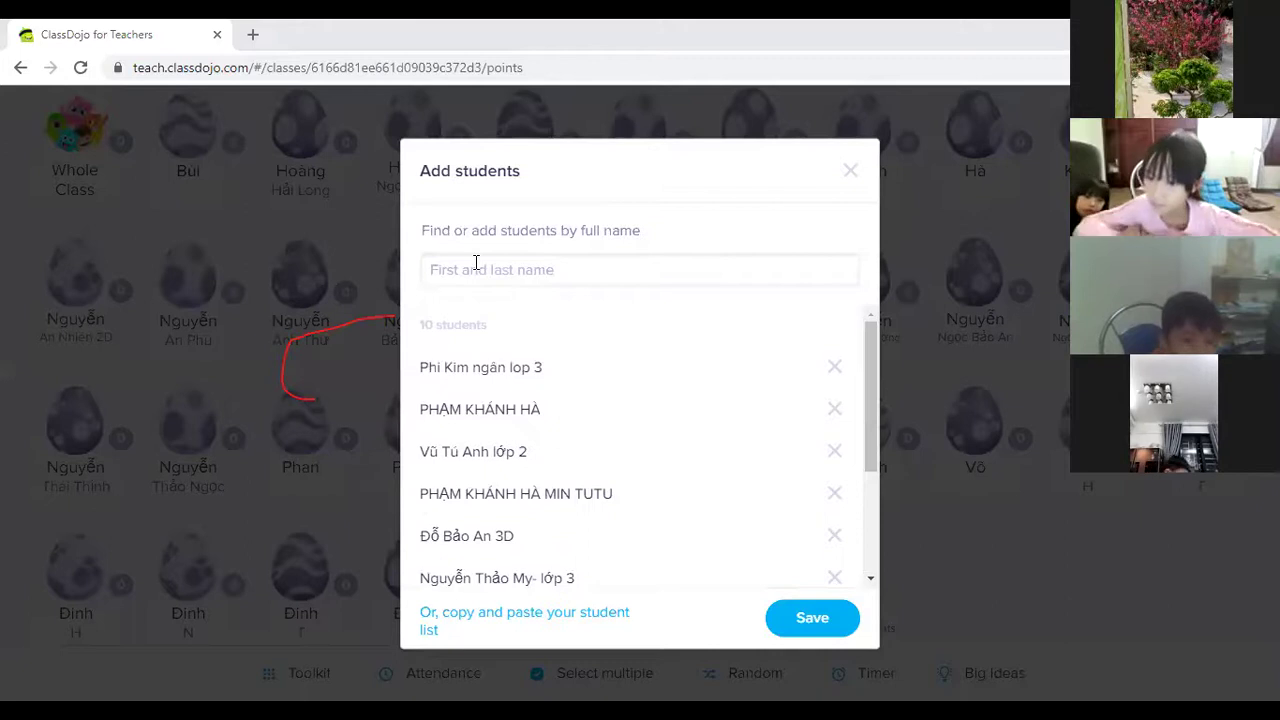
pyautogui.click(438, 316)
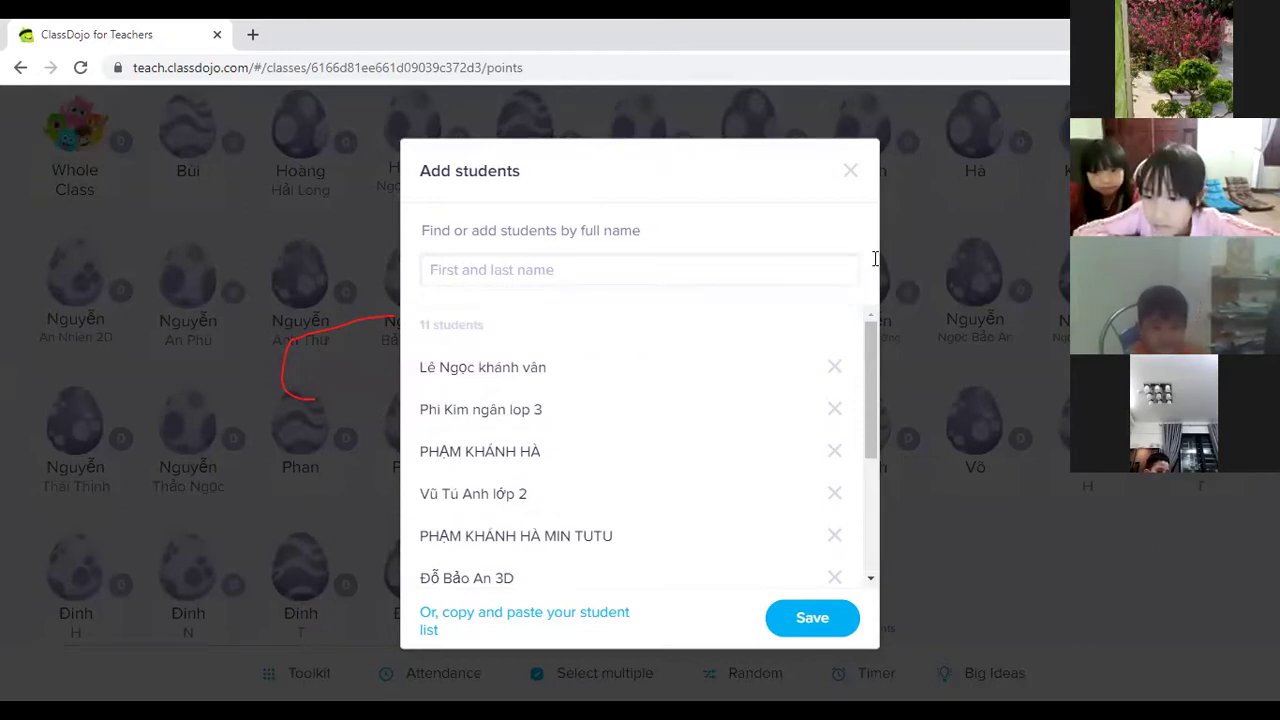
pyautogui.click(441, 271)
pyautogui.click(437, 316)
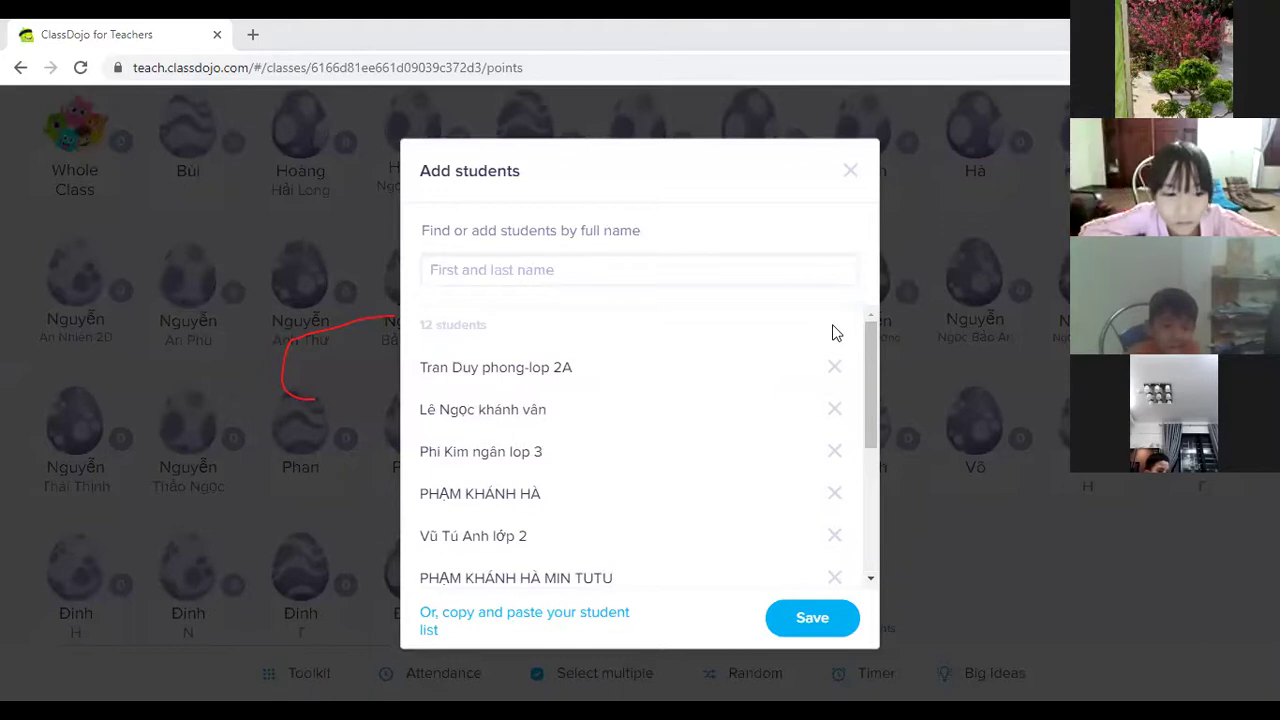
pyautogui.click(585, 272)
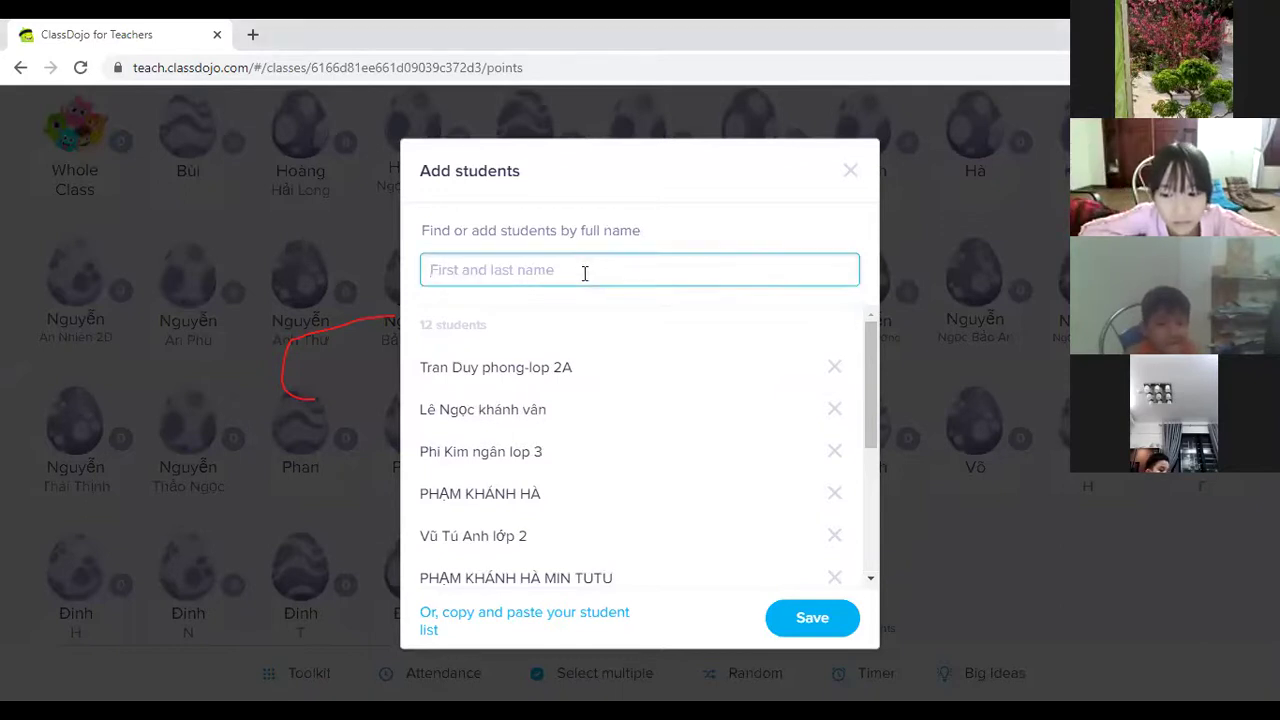
pyautogui.click(449, 320)
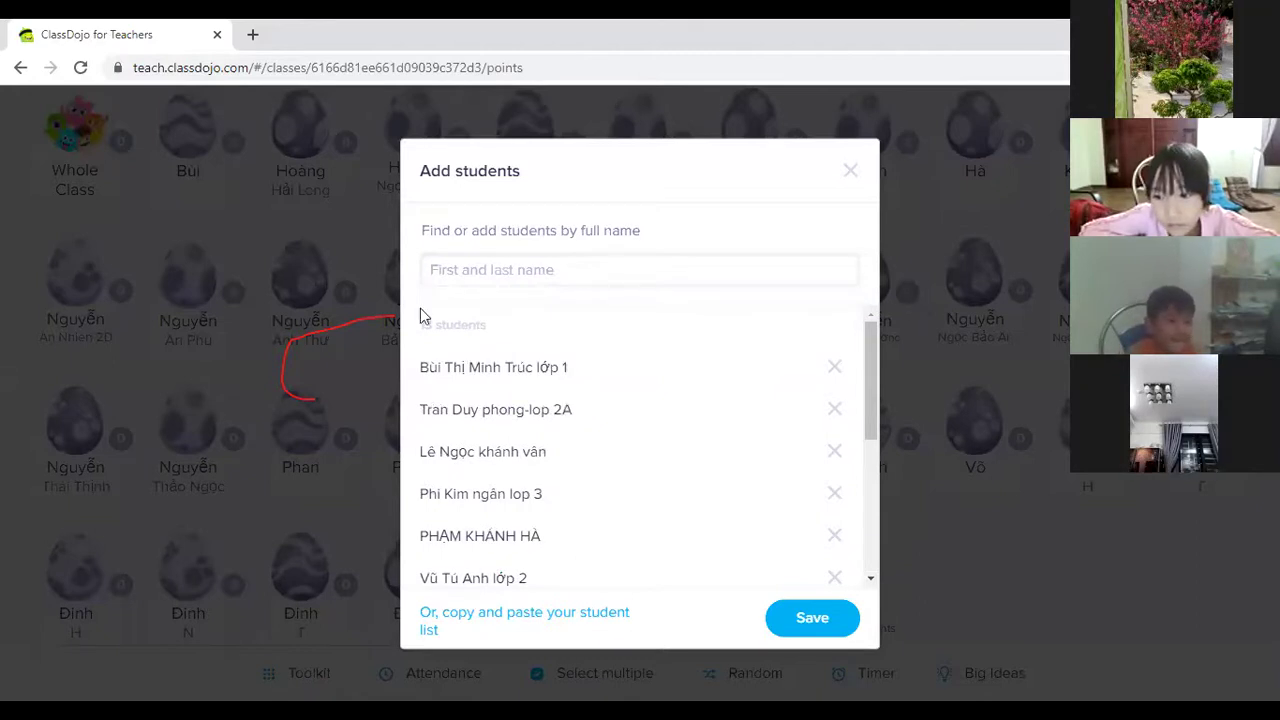
# Type and add a two-word student name, then paste and add another, reaching 15 students.
pyautogui.click(487, 268)
pyautogui.write('Bảo')
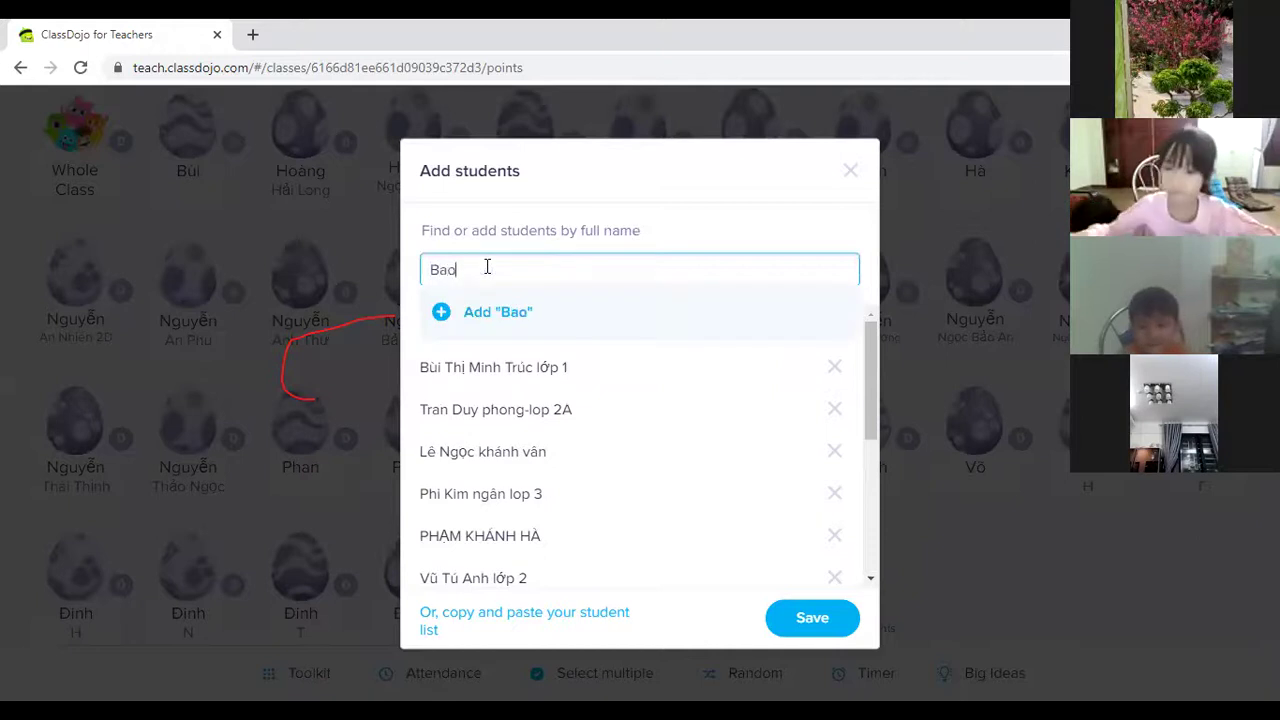
pyautogui.press('Tab')
pyautogui.click(487, 268)
pyautogui.write('Ngân')
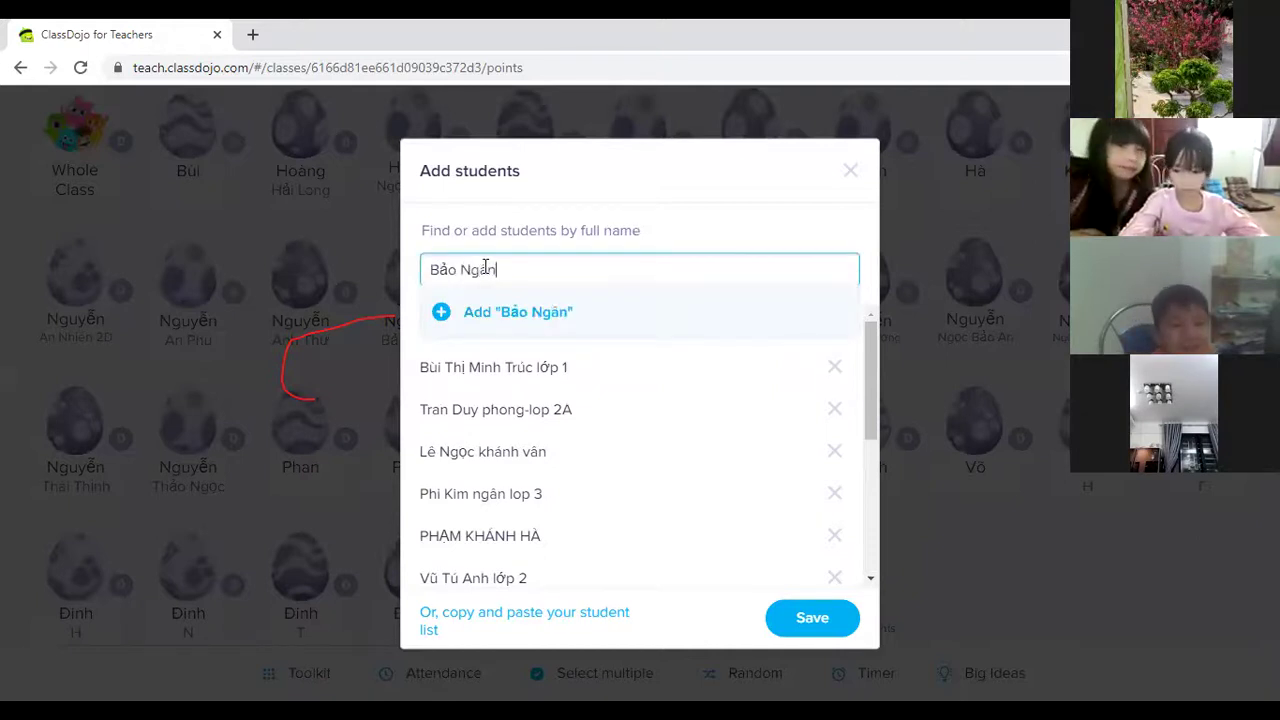
pyautogui.click(441, 314)
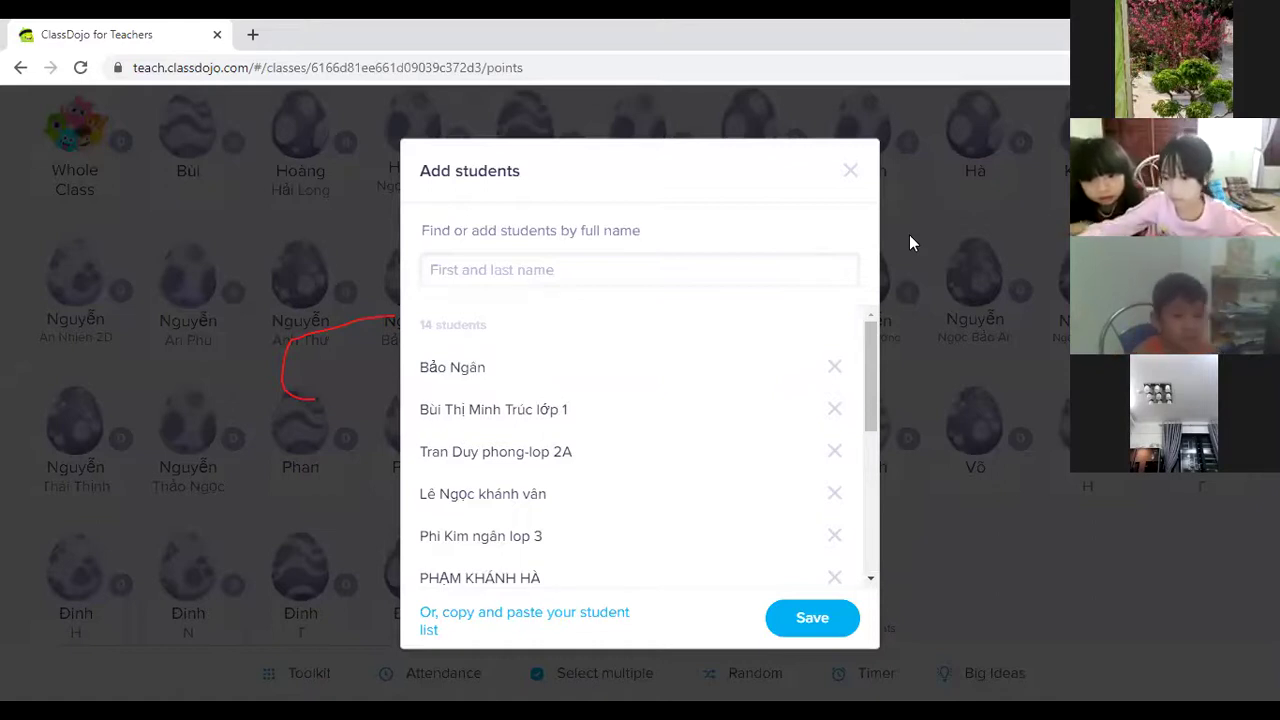
pyautogui.click(449, 266)
pyautogui.click(441, 314)
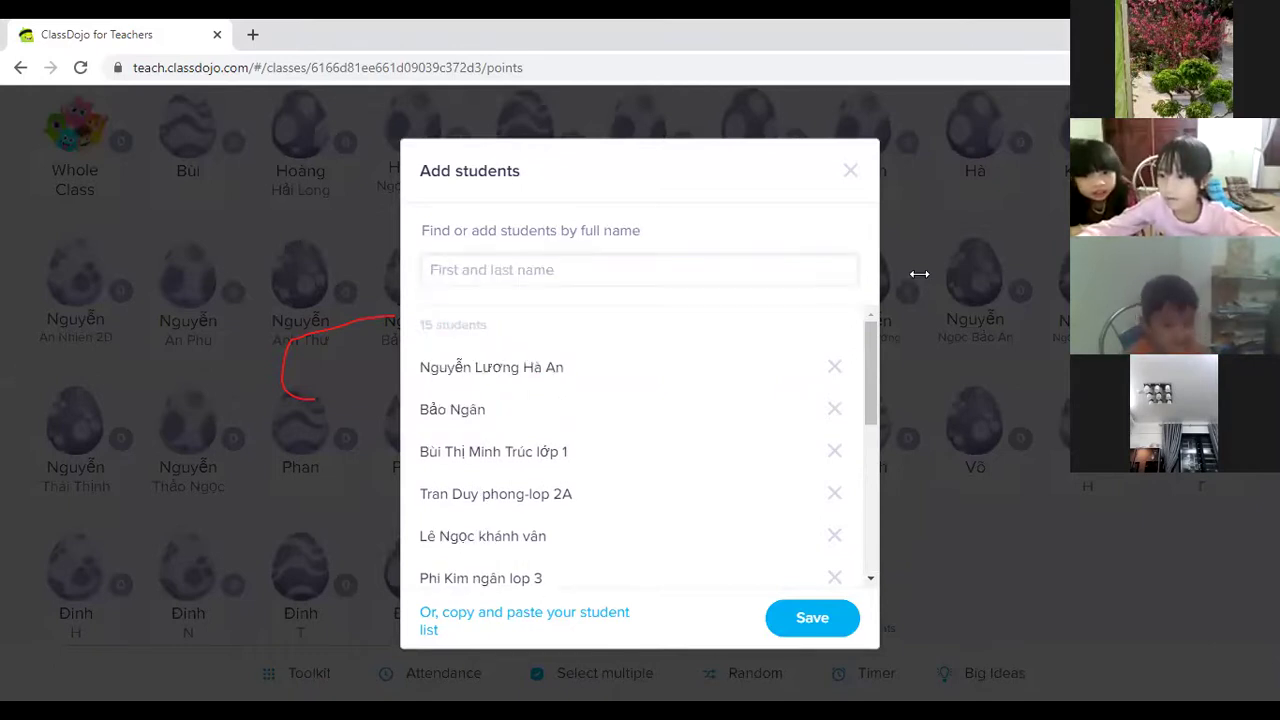
# Add a typed name after correcting its misspelled ending. Then paste and add another, reaching 17.
pyautogui.click(558, 270)
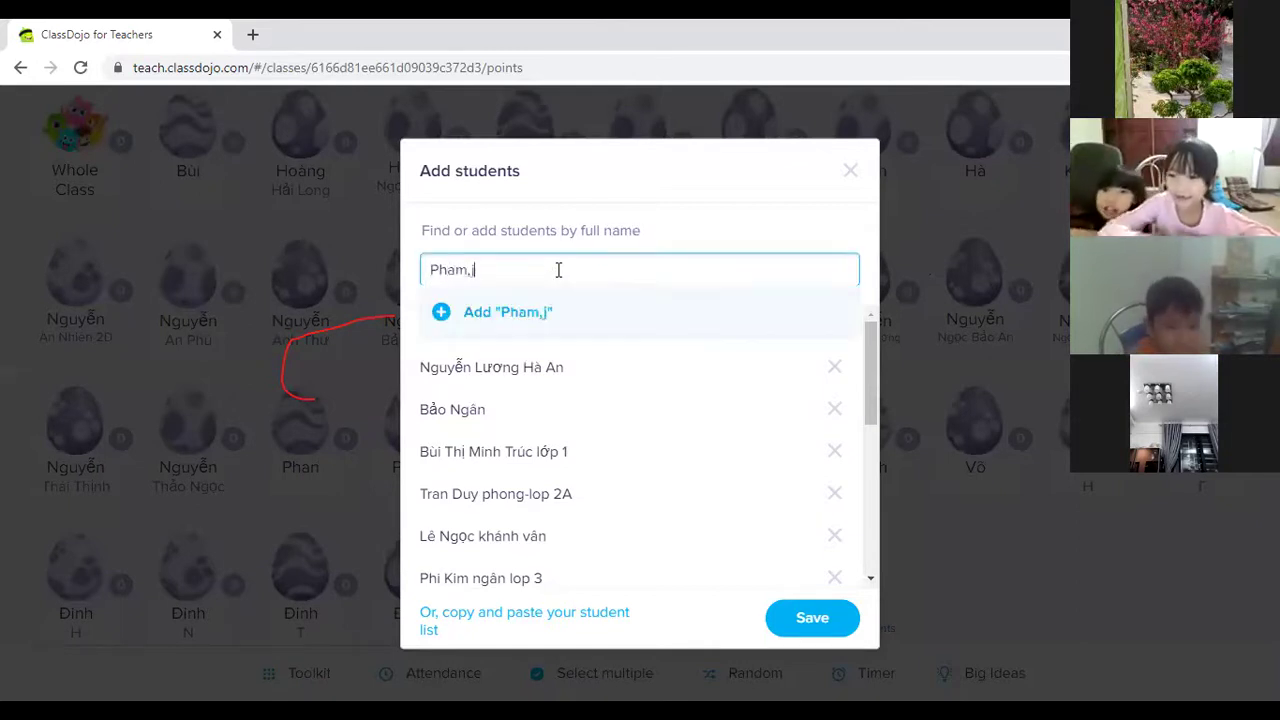
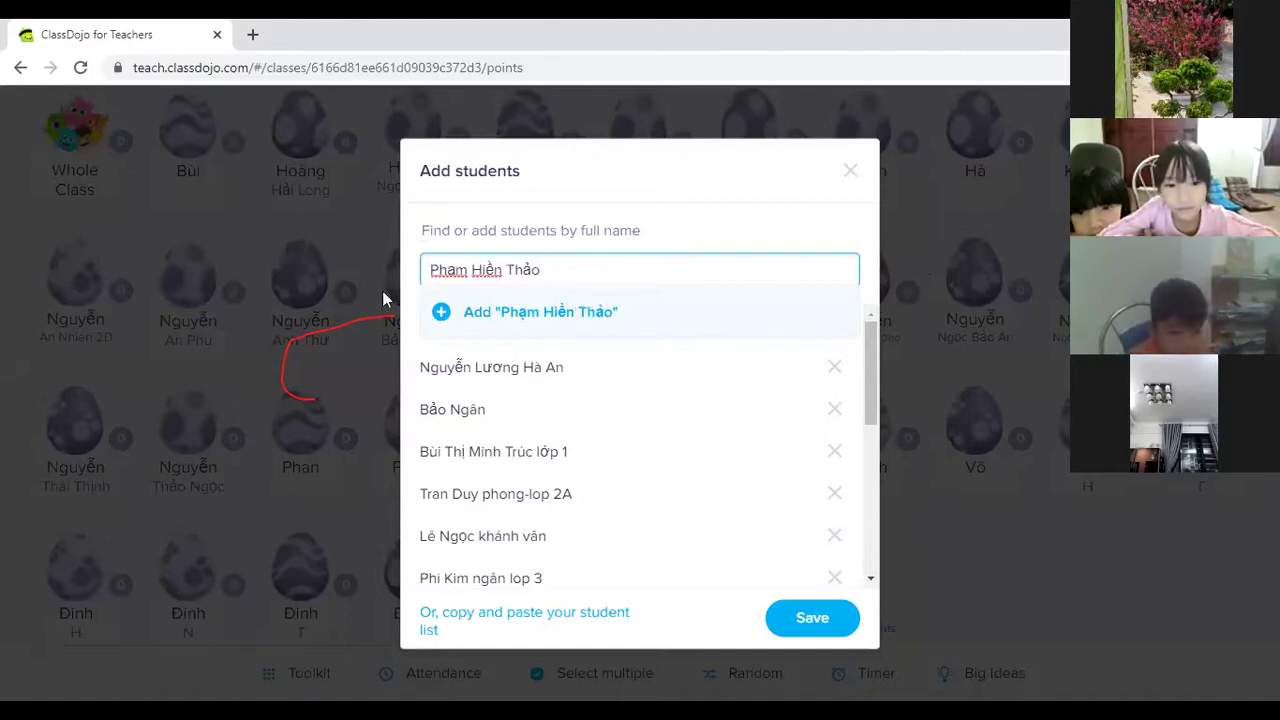
pyautogui.click(443, 318)
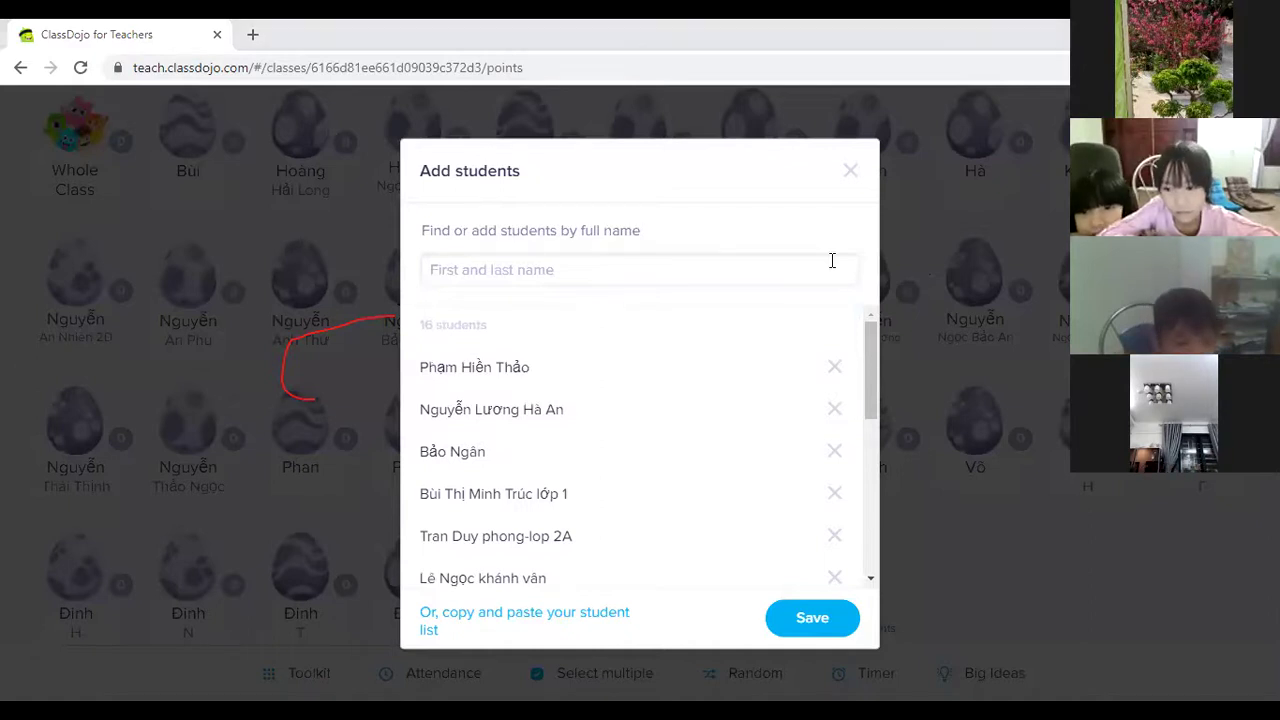
pyautogui.click(607, 283)
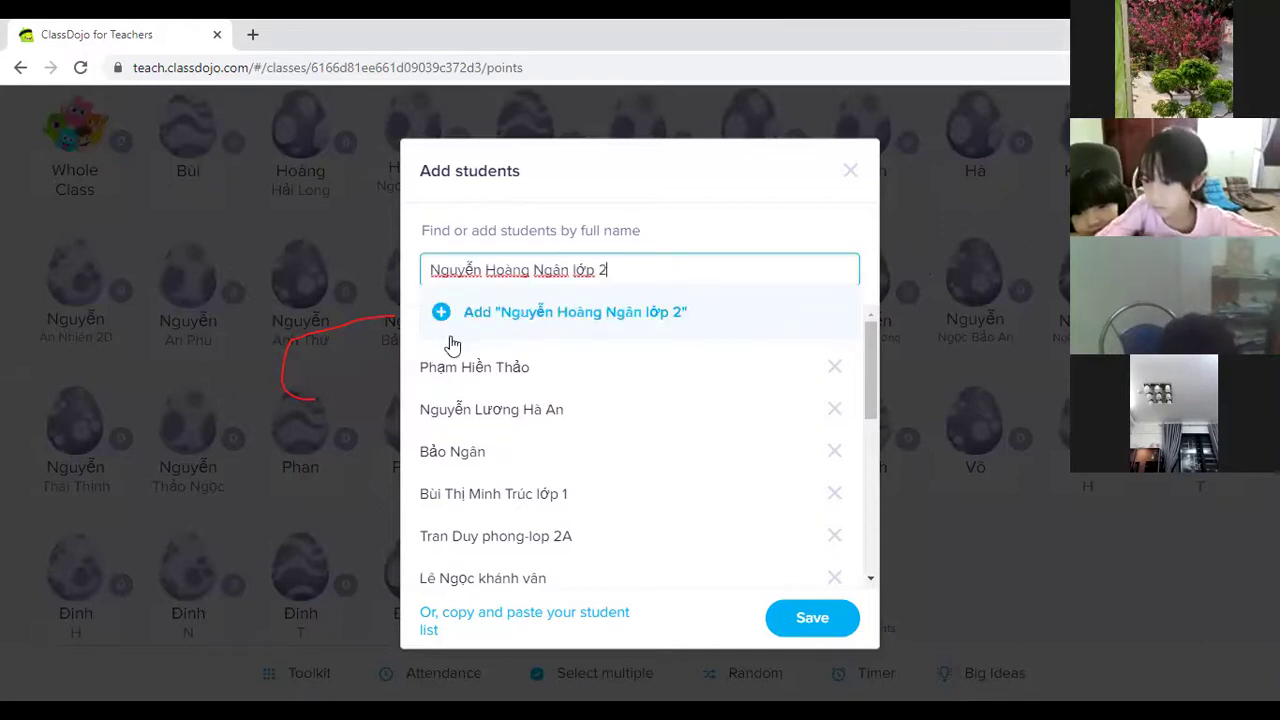
pyautogui.click(443, 316)
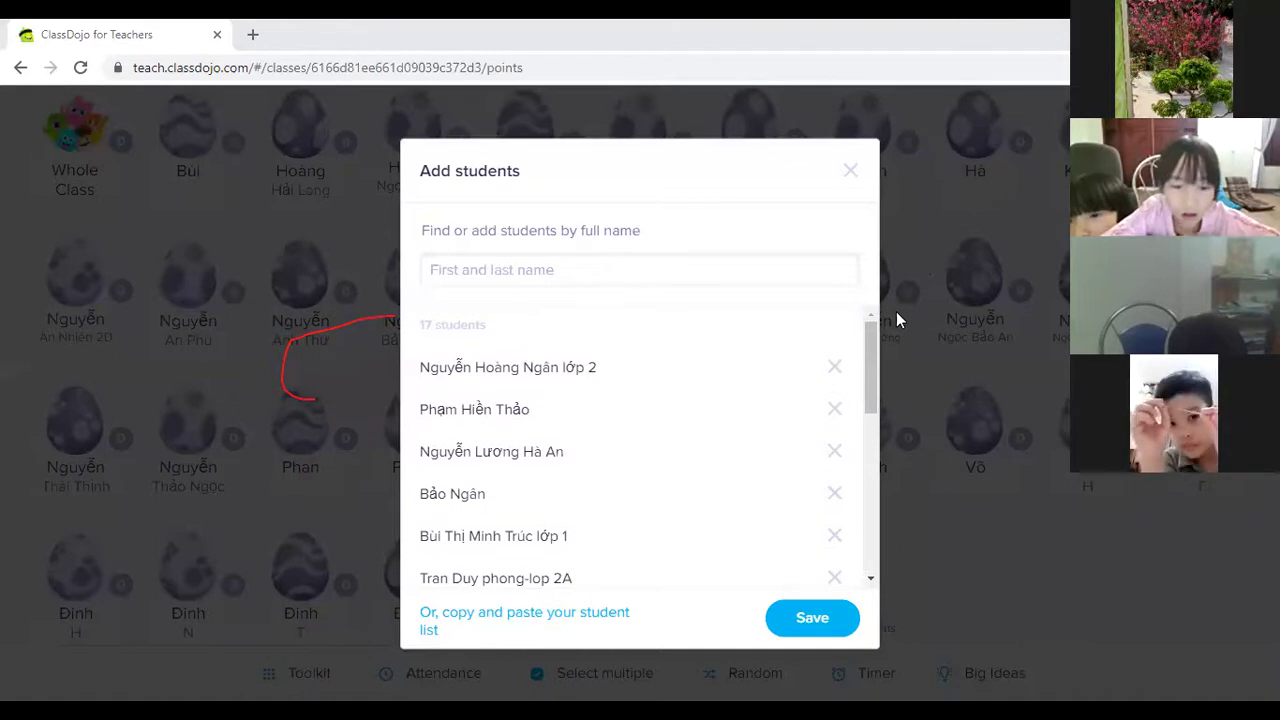
pyautogui.click(539, 273)
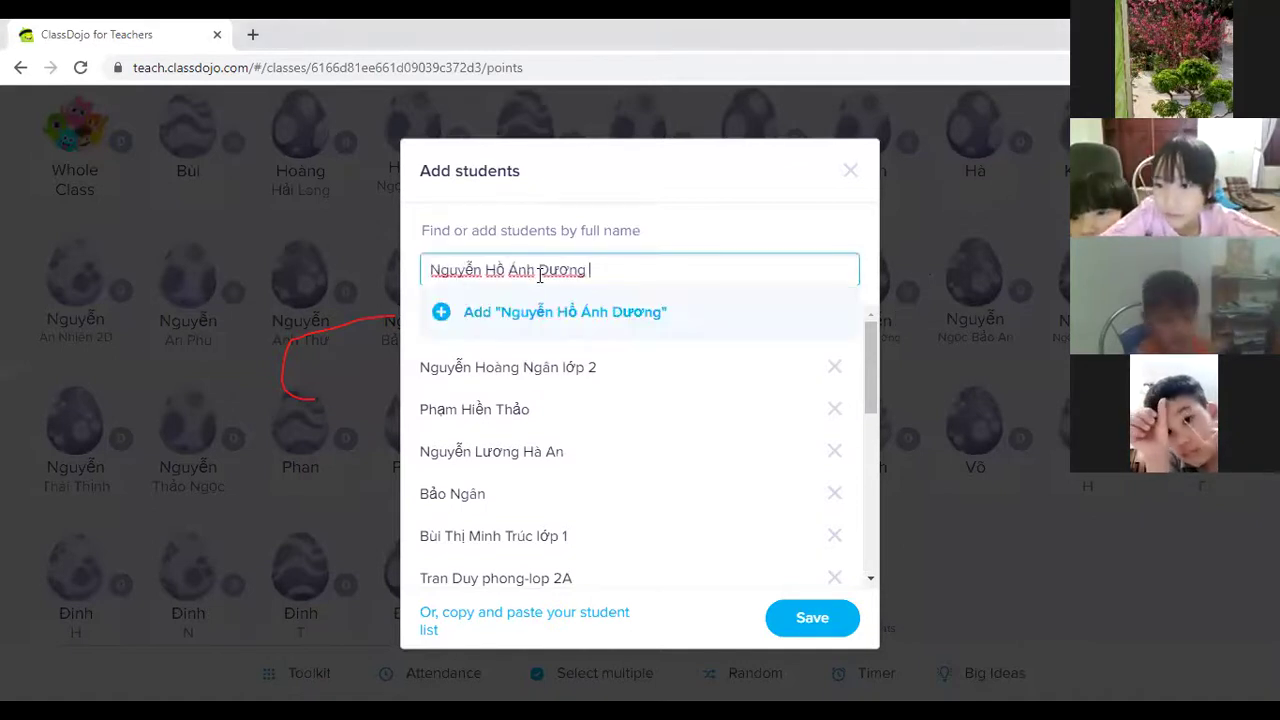
# Add a pasted student name with a nickname in parentheses, fixing the incomplete first attempt.
pyautogui.write('(L')
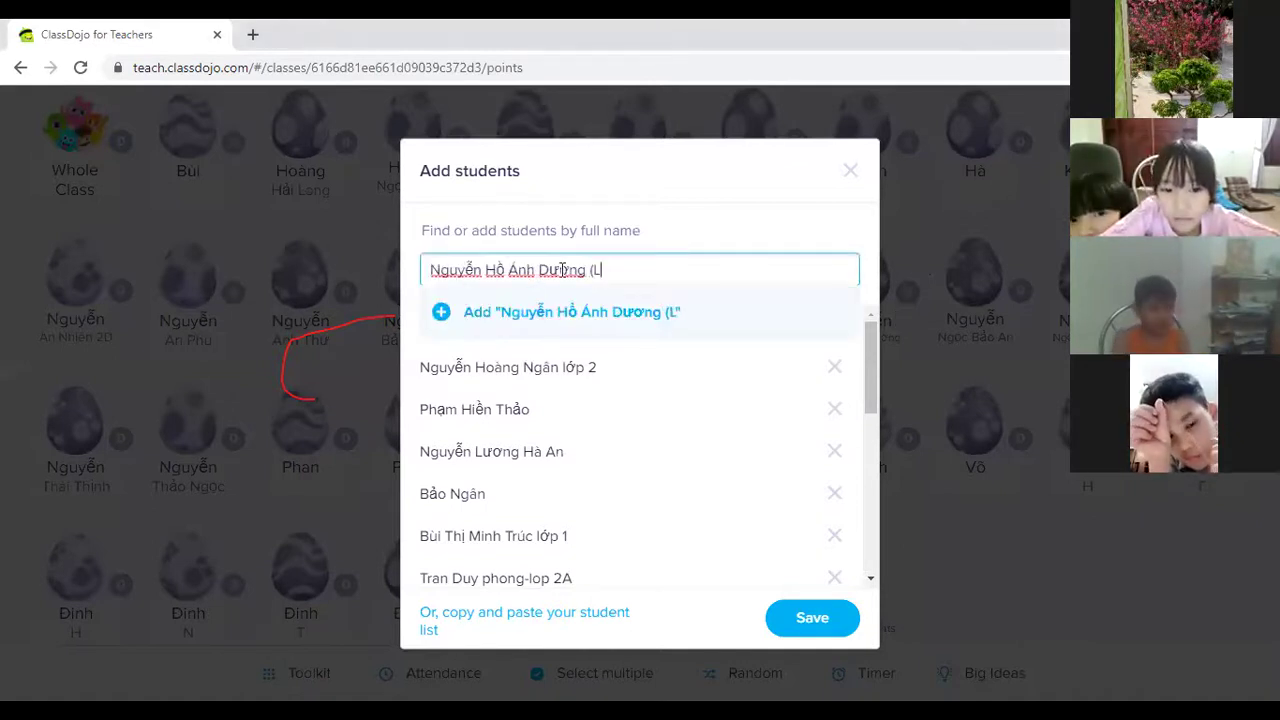
pyautogui.write('isa')
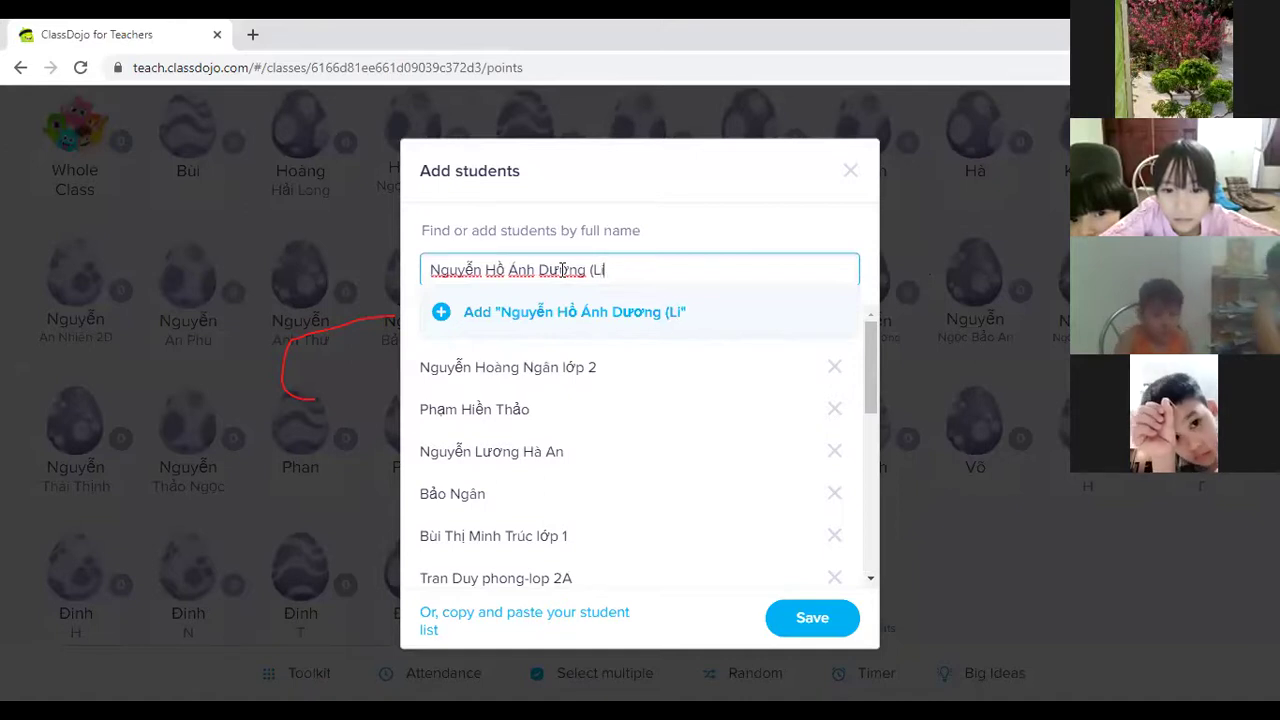
pyautogui.press('Return')
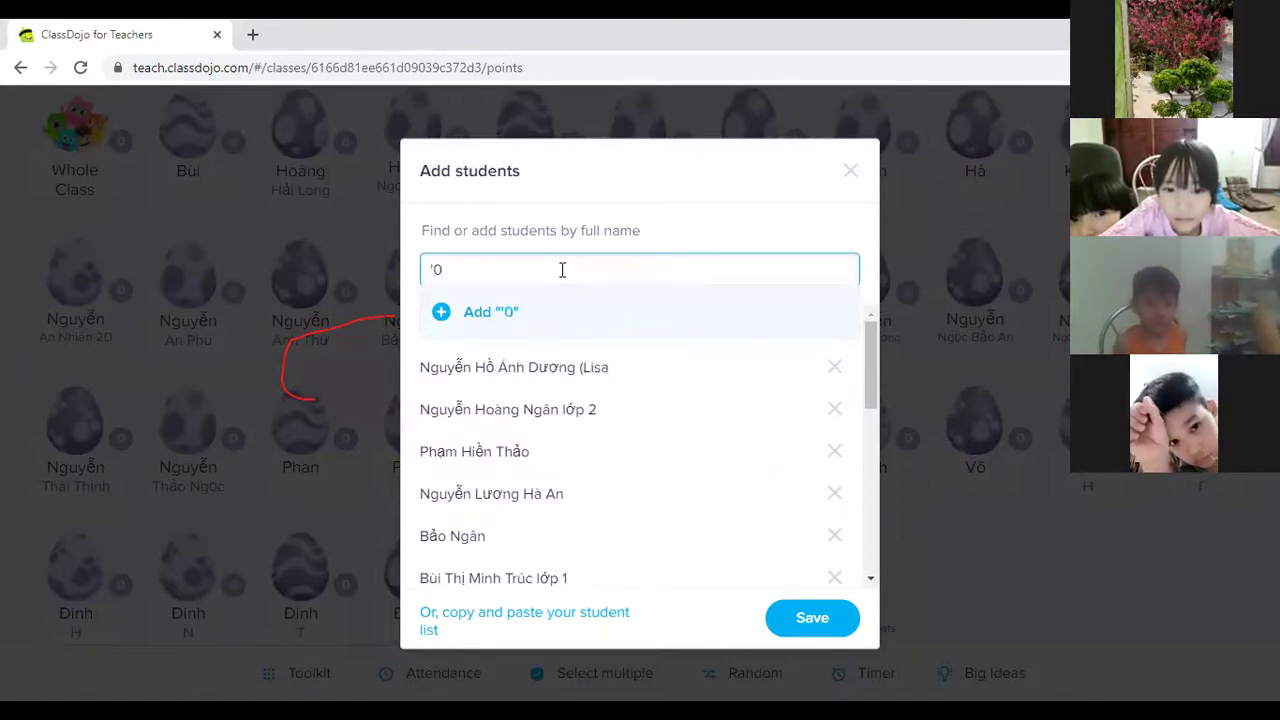
pyautogui.press('BackSpace')
pyautogui.press('BackSpace')
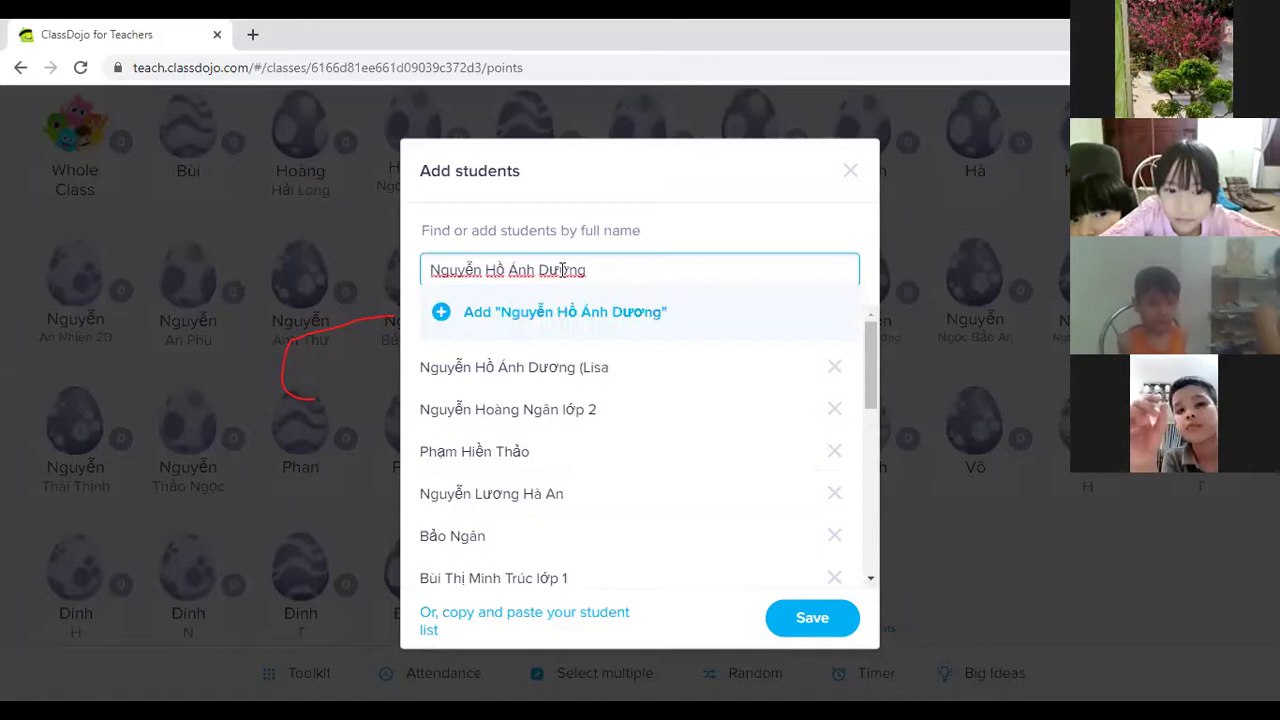
pyautogui.write('(Lisa)')
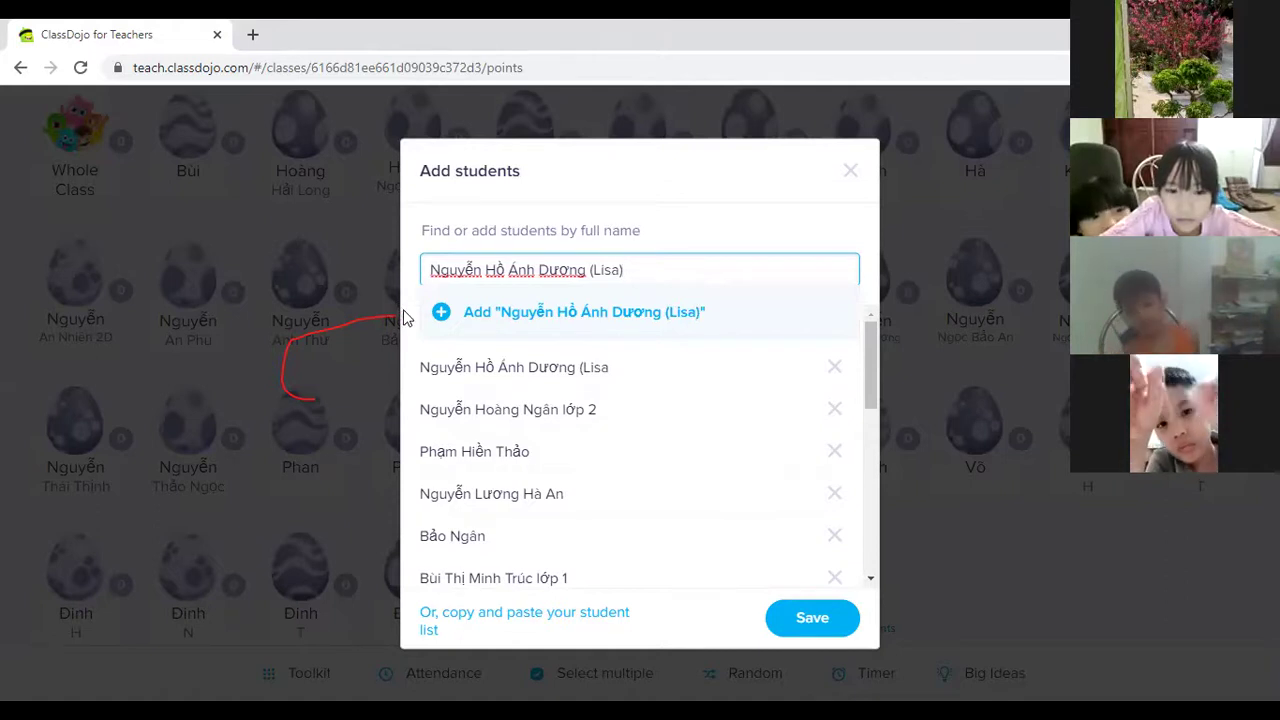
pyautogui.click(446, 313)
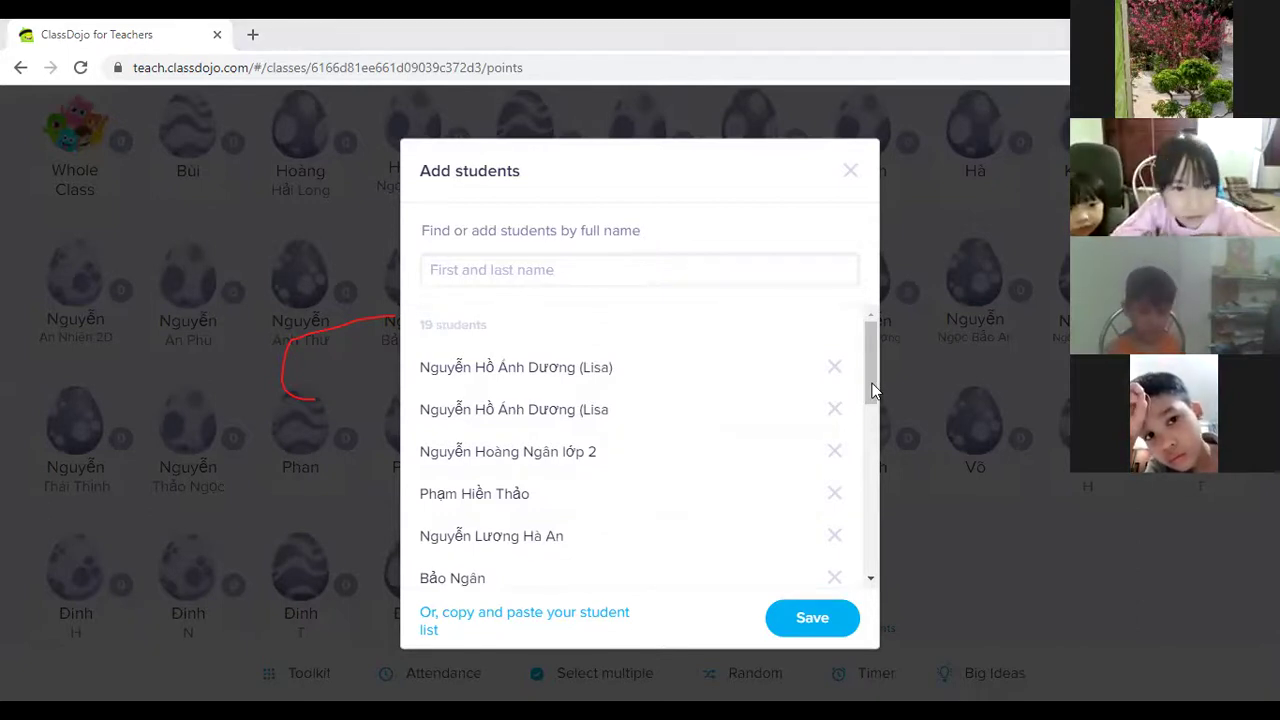
# Replace a pasted duplicate name with a different student's name and add that student.
pyautogui.click(506, 272)
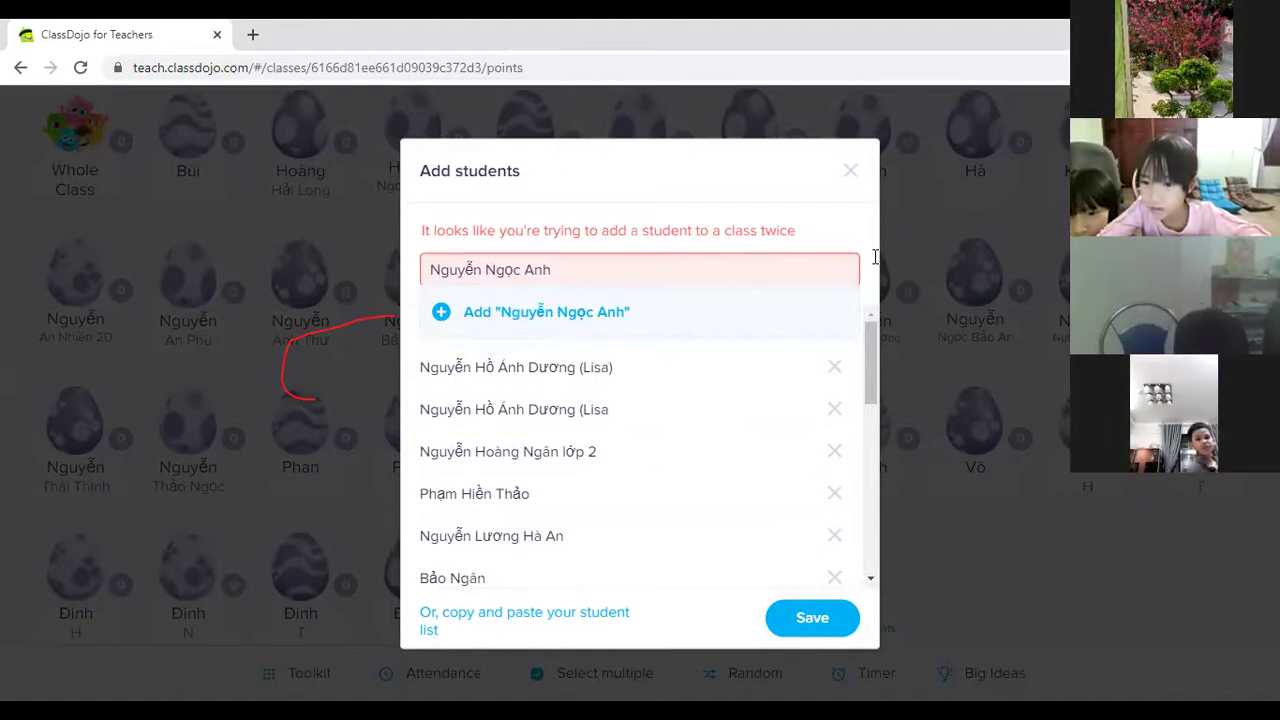
pyautogui.tripleClick(474, 270)
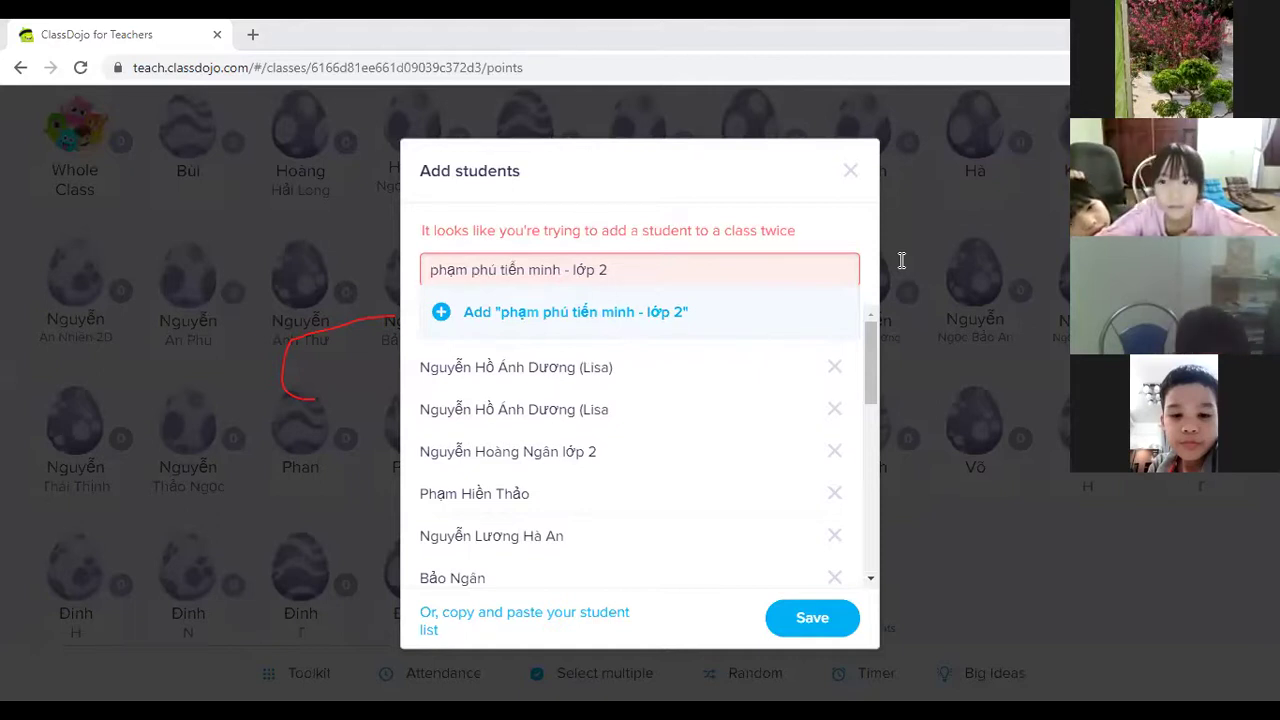
pyautogui.tripleClick(567, 274)
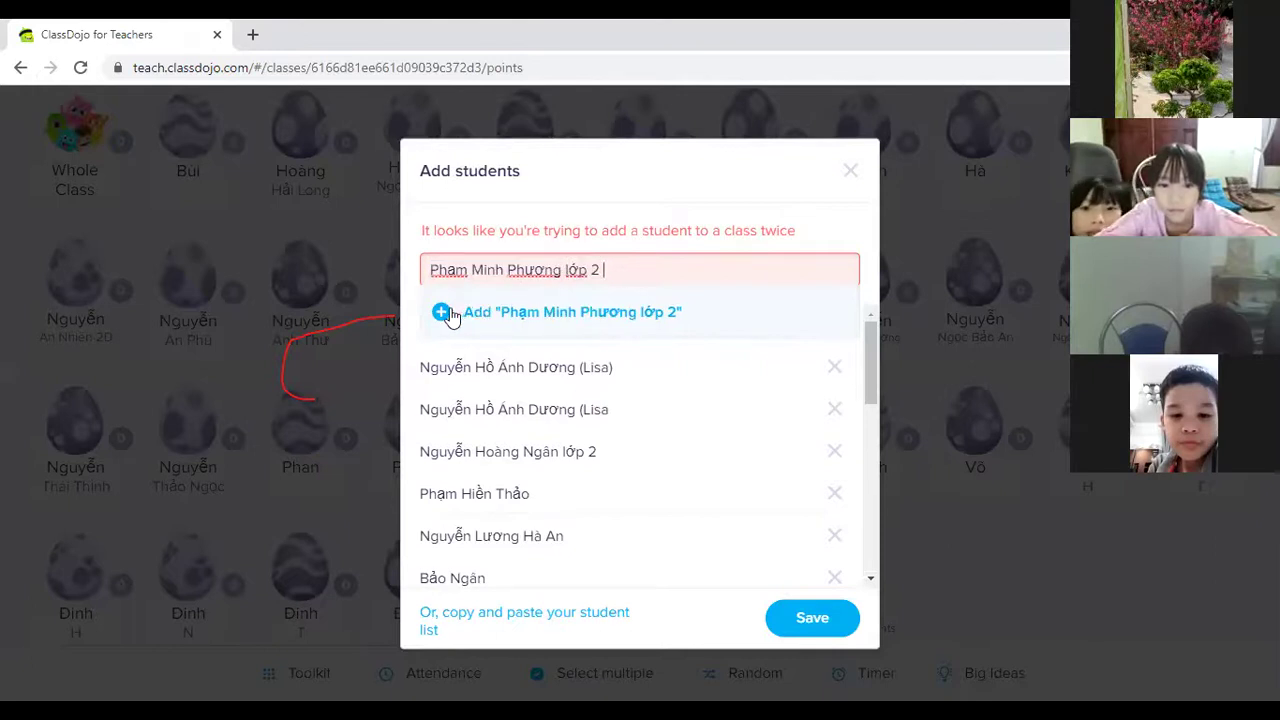
pyautogui.click(443, 313)
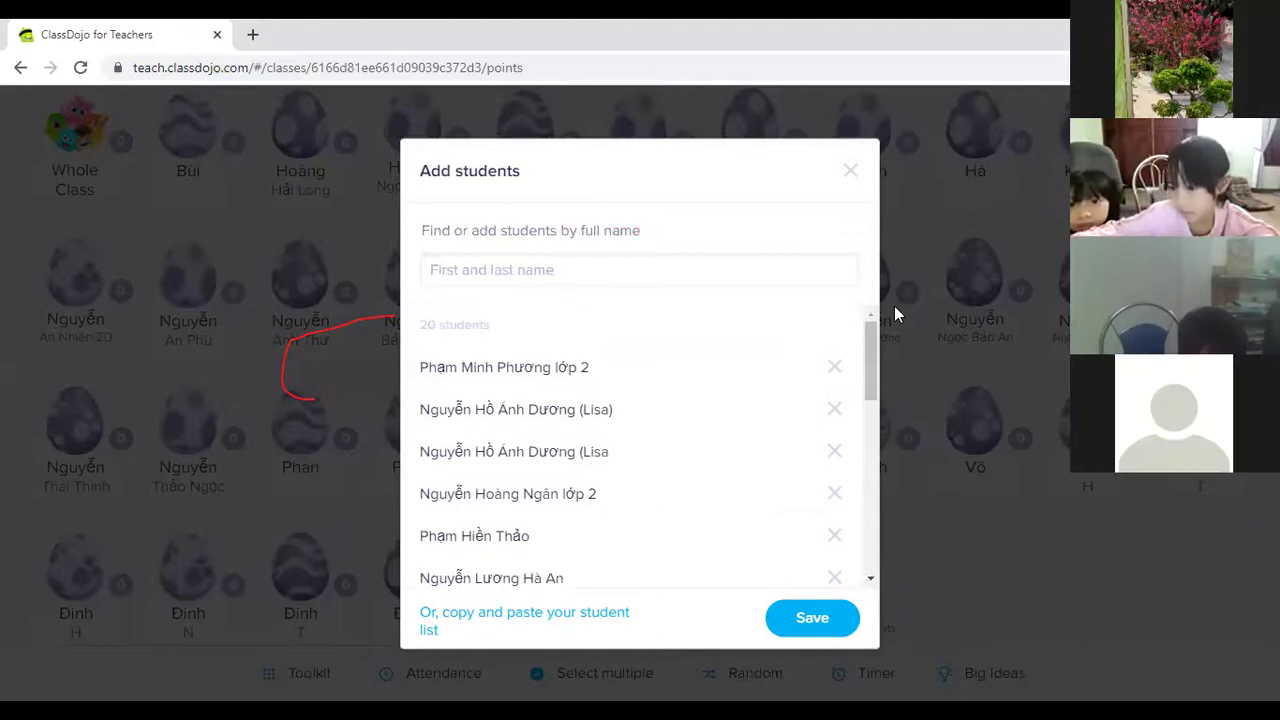
# Paste and add two more students to the class list.
pyautogui.click(511, 267)
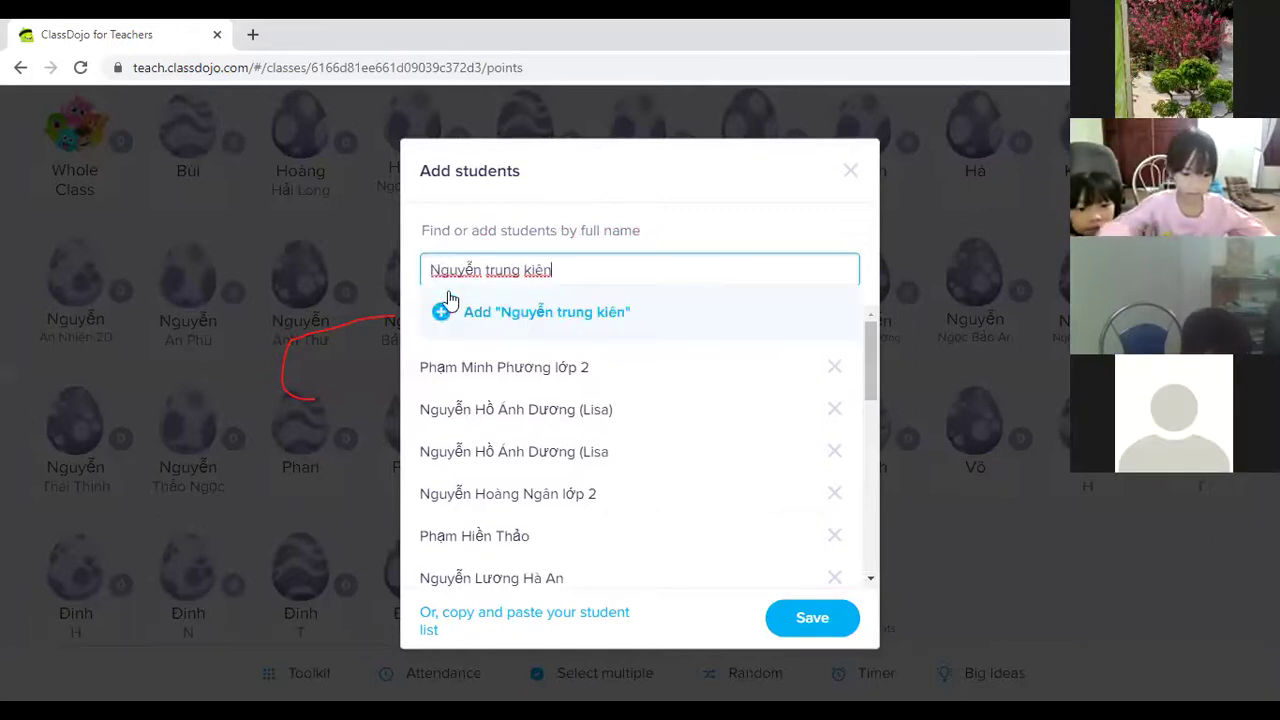
pyautogui.click(443, 318)
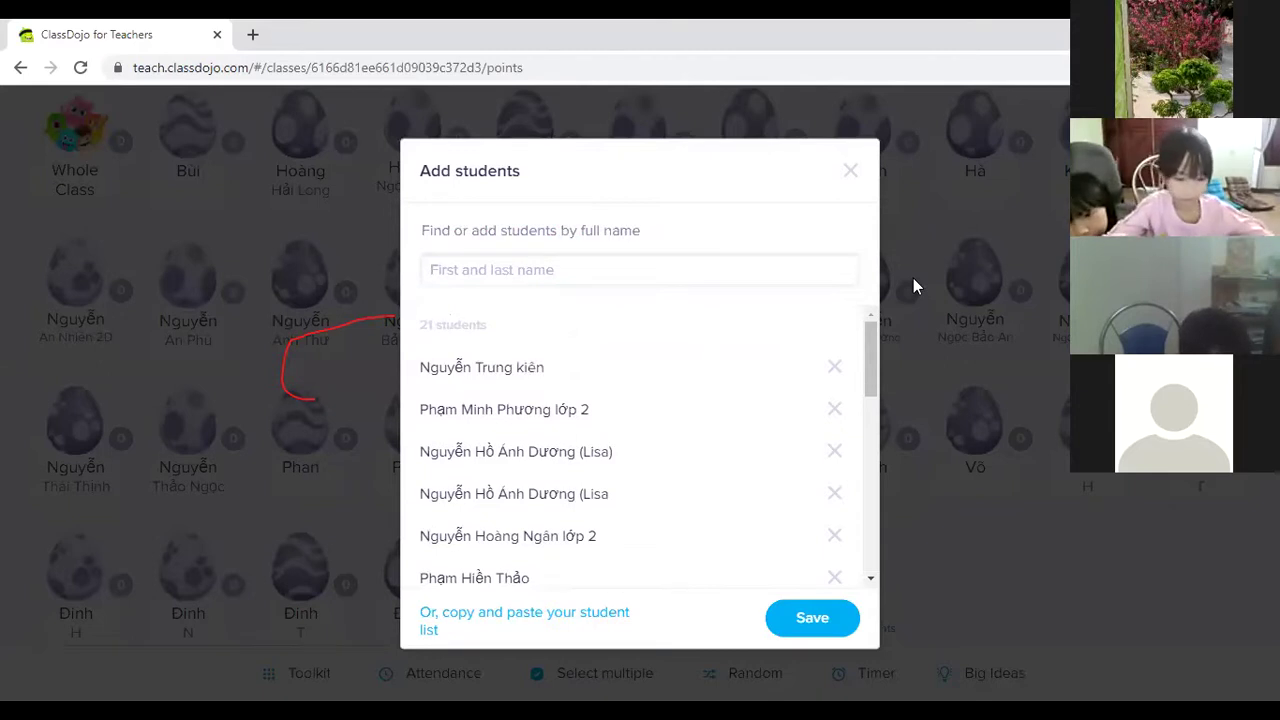
pyautogui.click(500, 264)
pyautogui.click(443, 312)
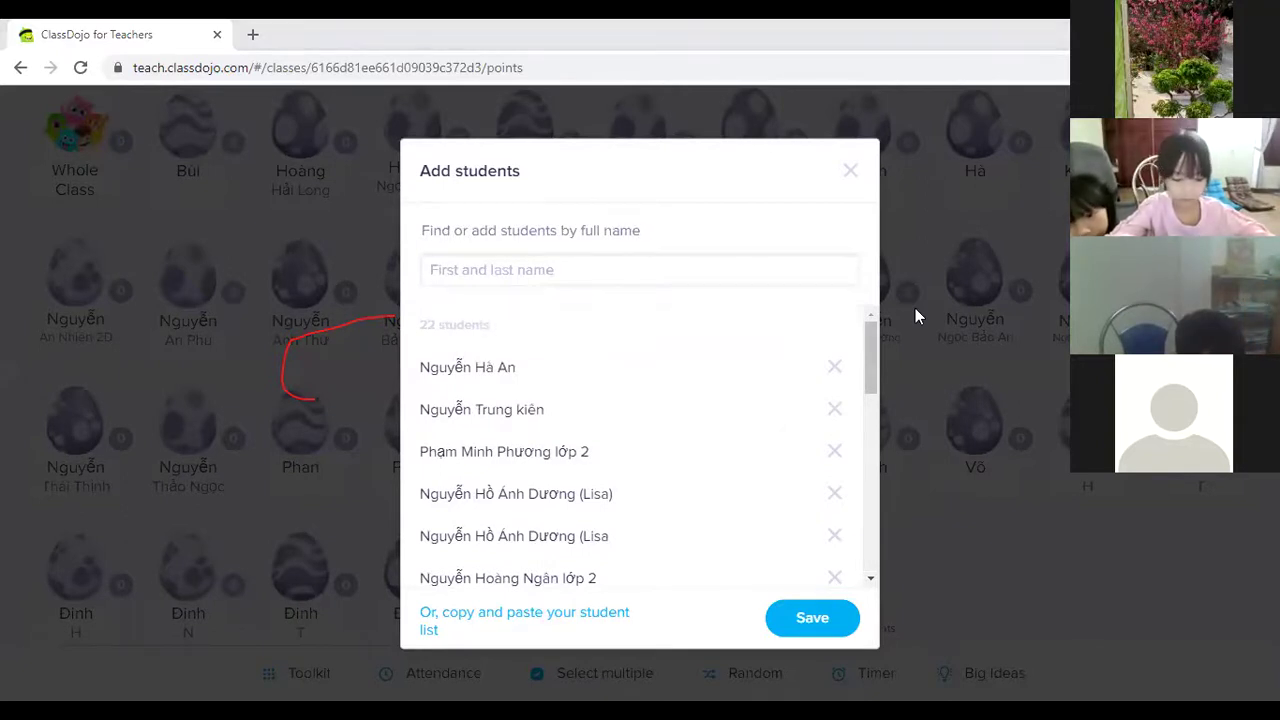
# Swap a rejected duplicate for a different student and add them. Then paste and add one more.
pyautogui.click(600, 265)
pyautogui.click(443, 311)
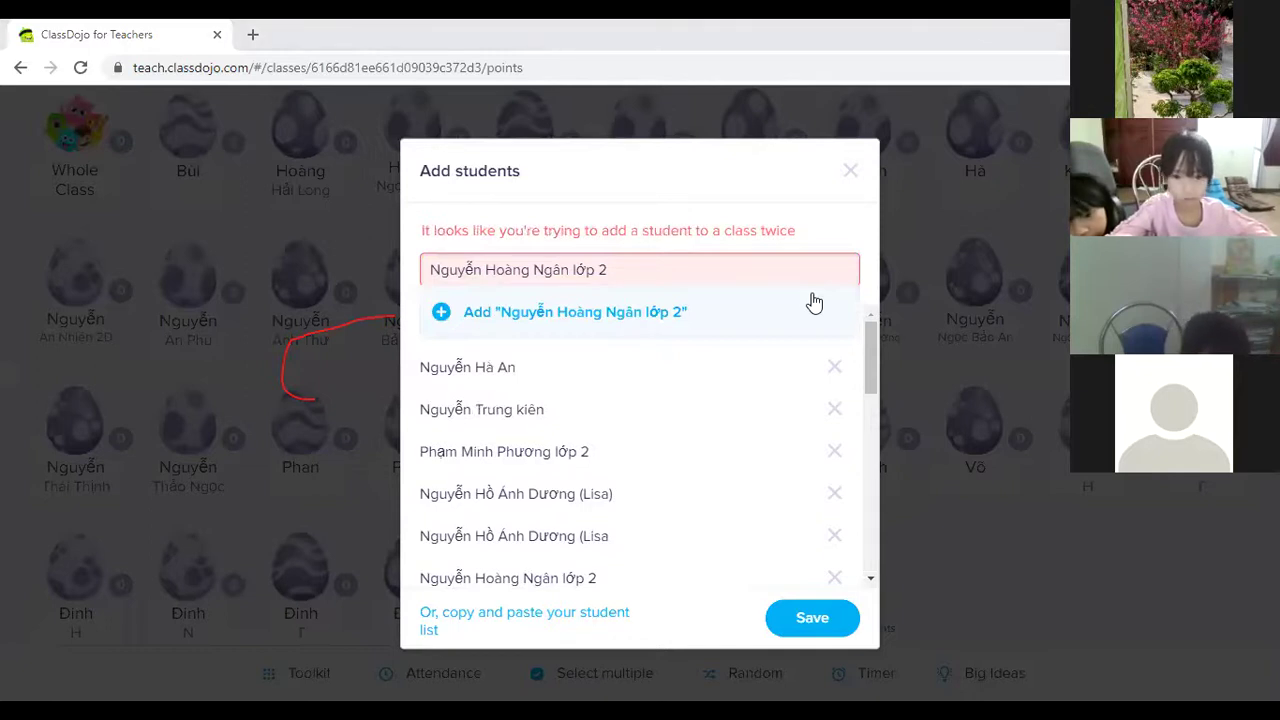
pyautogui.tripleClick(521, 270)
pyautogui.click(447, 313)
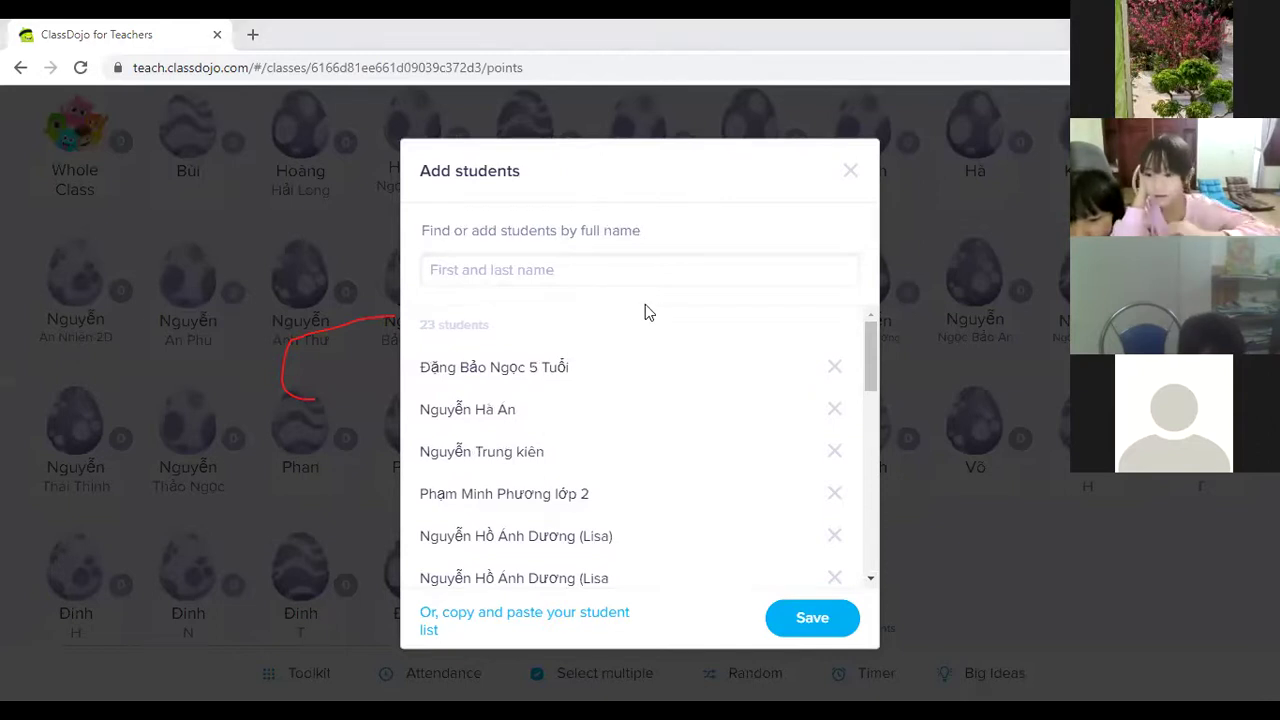
pyautogui.click(583, 283)
pyautogui.write('Quỳnh Ngân- lớp 2-4')
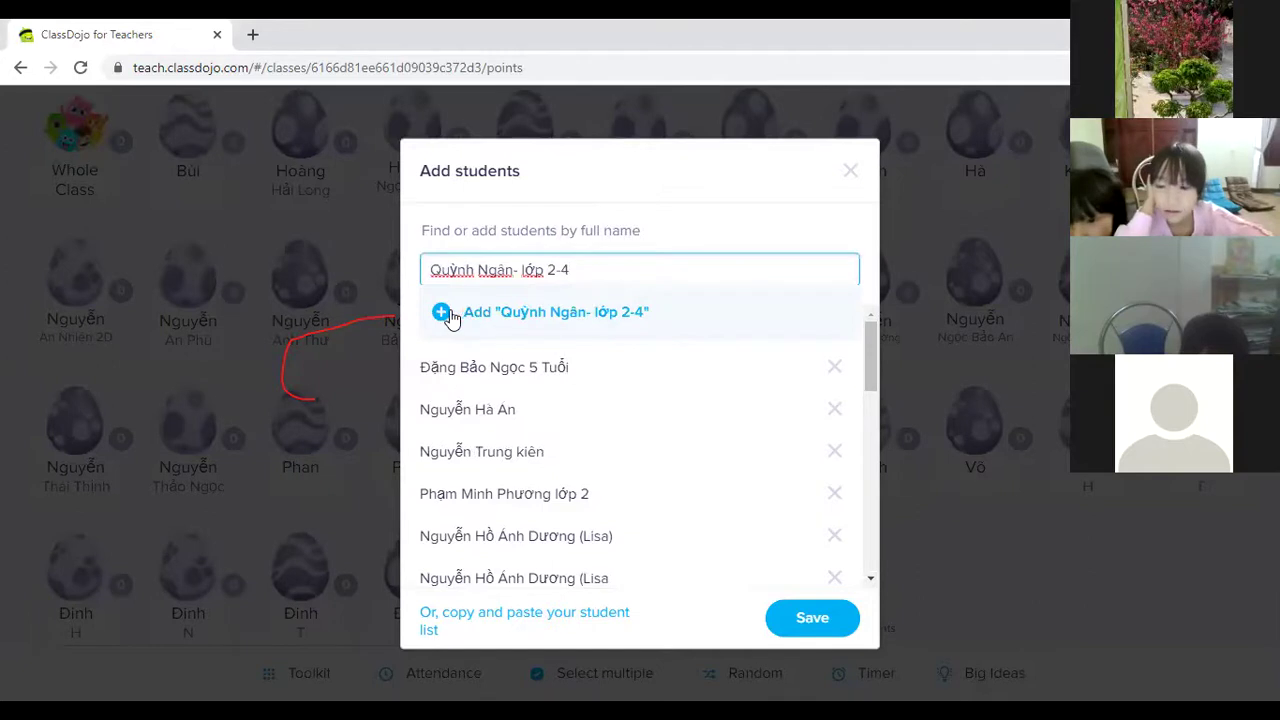
pyautogui.click(451, 314)
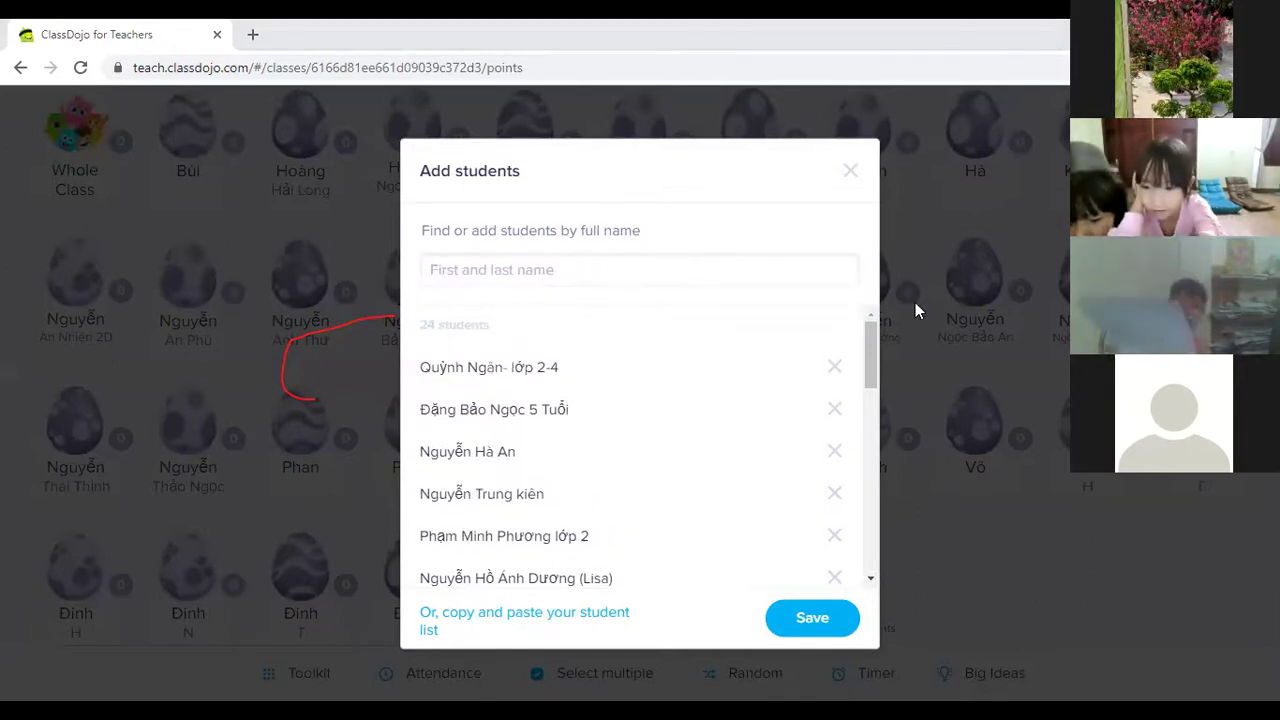
# Paste a student name that gets the duplicate warning, and add a different student instead.
pyautogui.click(569, 269)
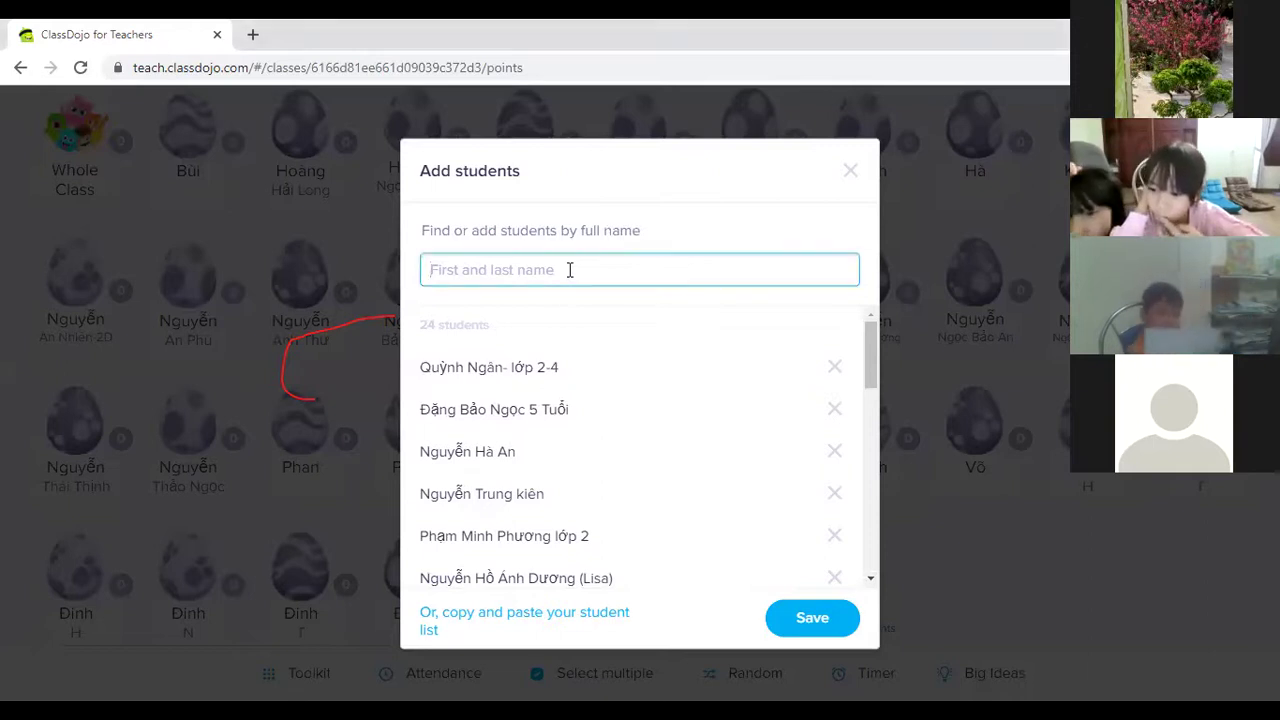
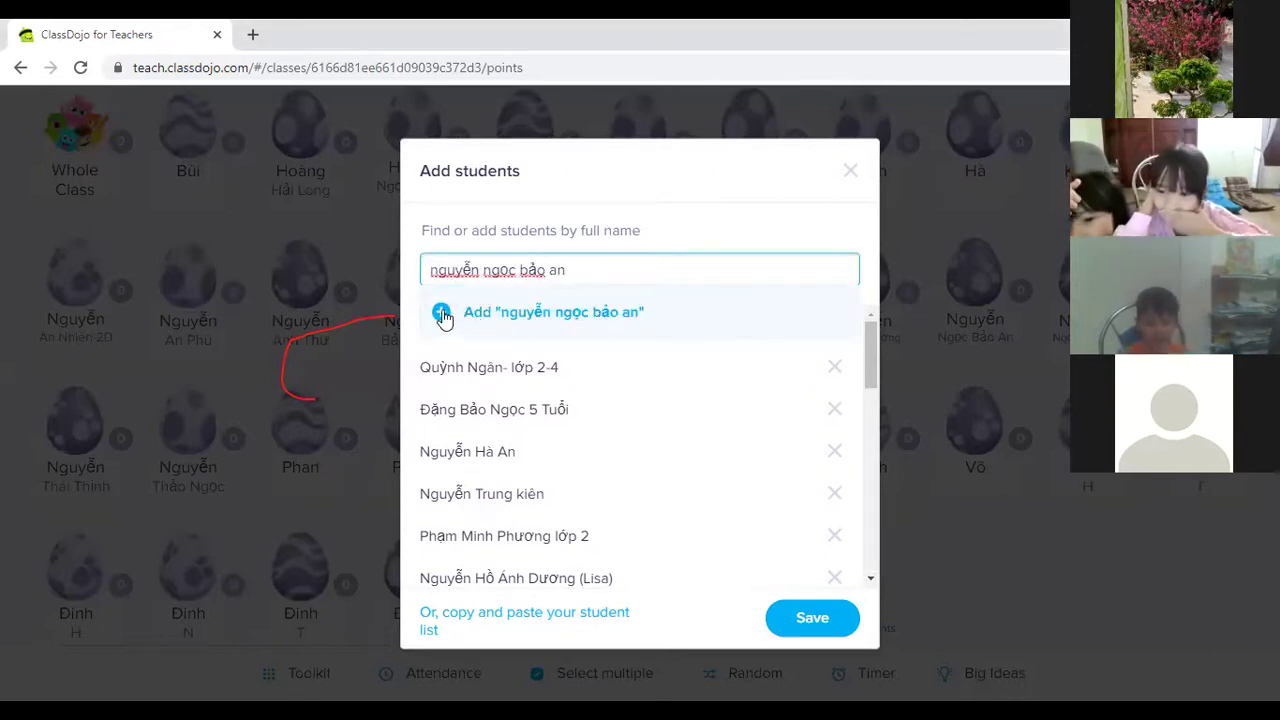
pyautogui.click(443, 314)
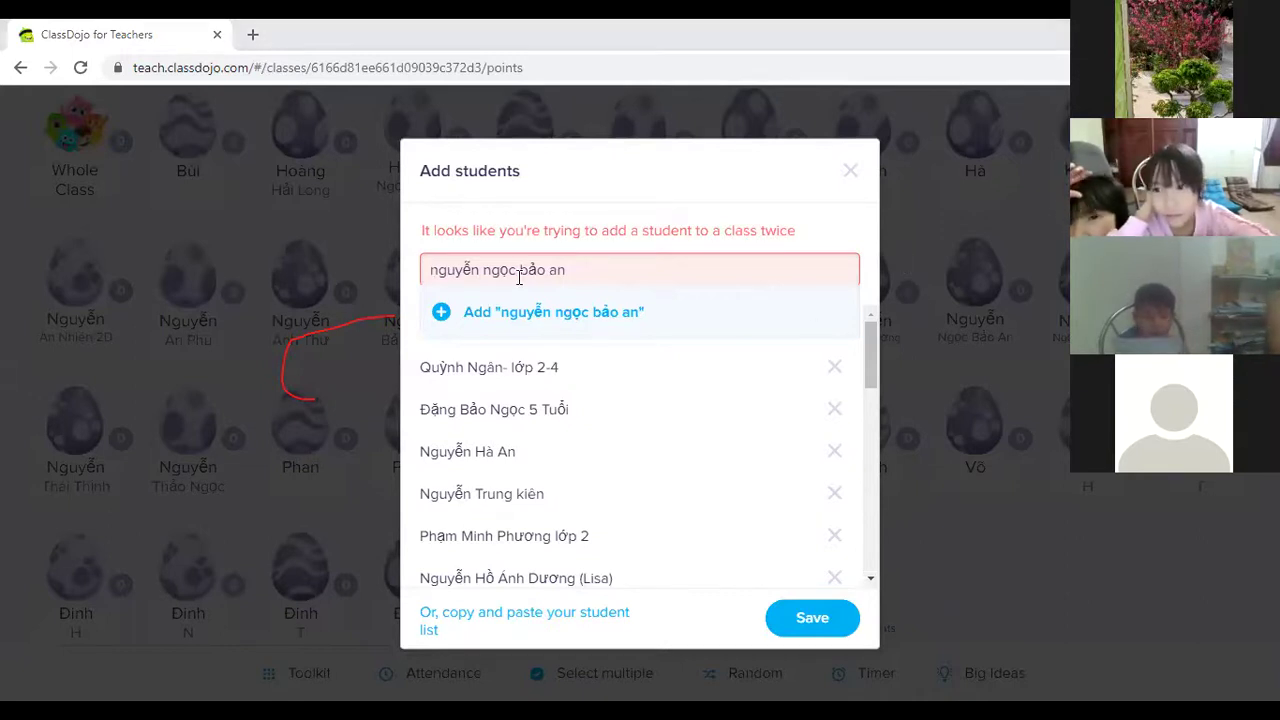
pyautogui.hotkey('ctrl', 'a')
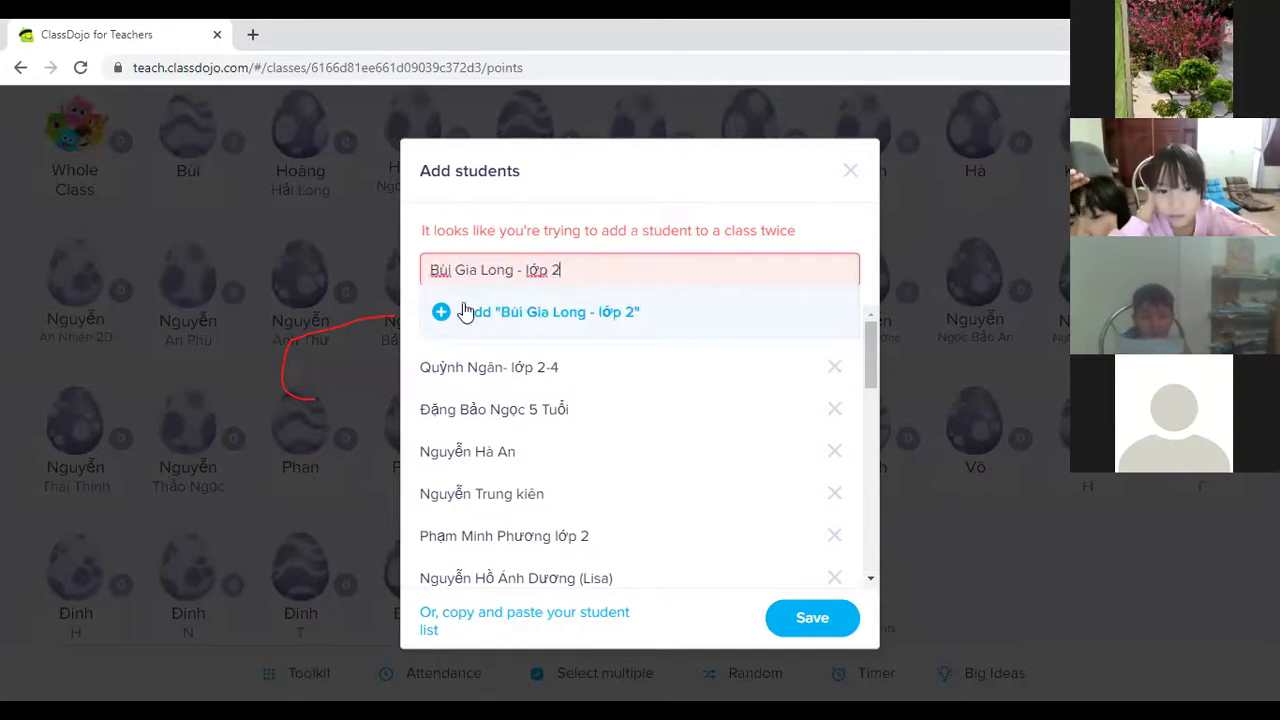
pyautogui.click(441, 314)
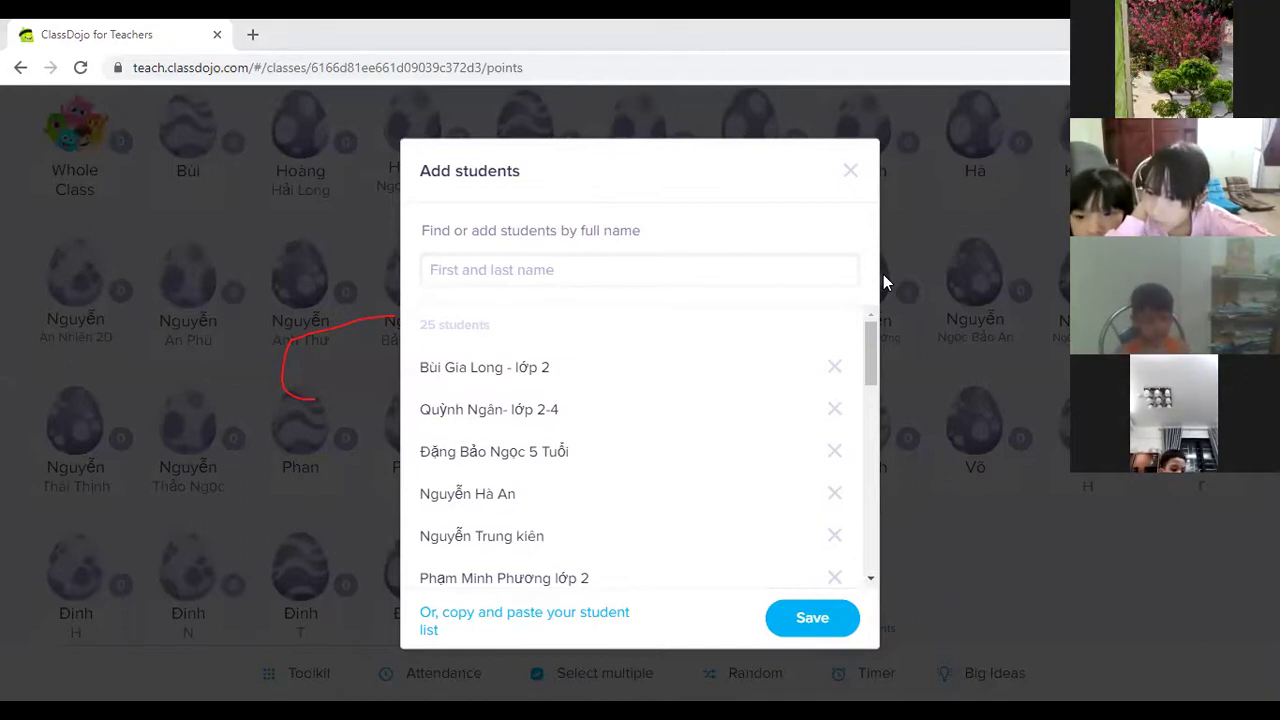
# Paste and add two more students, then paste a third name that is flagged as a duplicate.
pyautogui.click(628, 266)
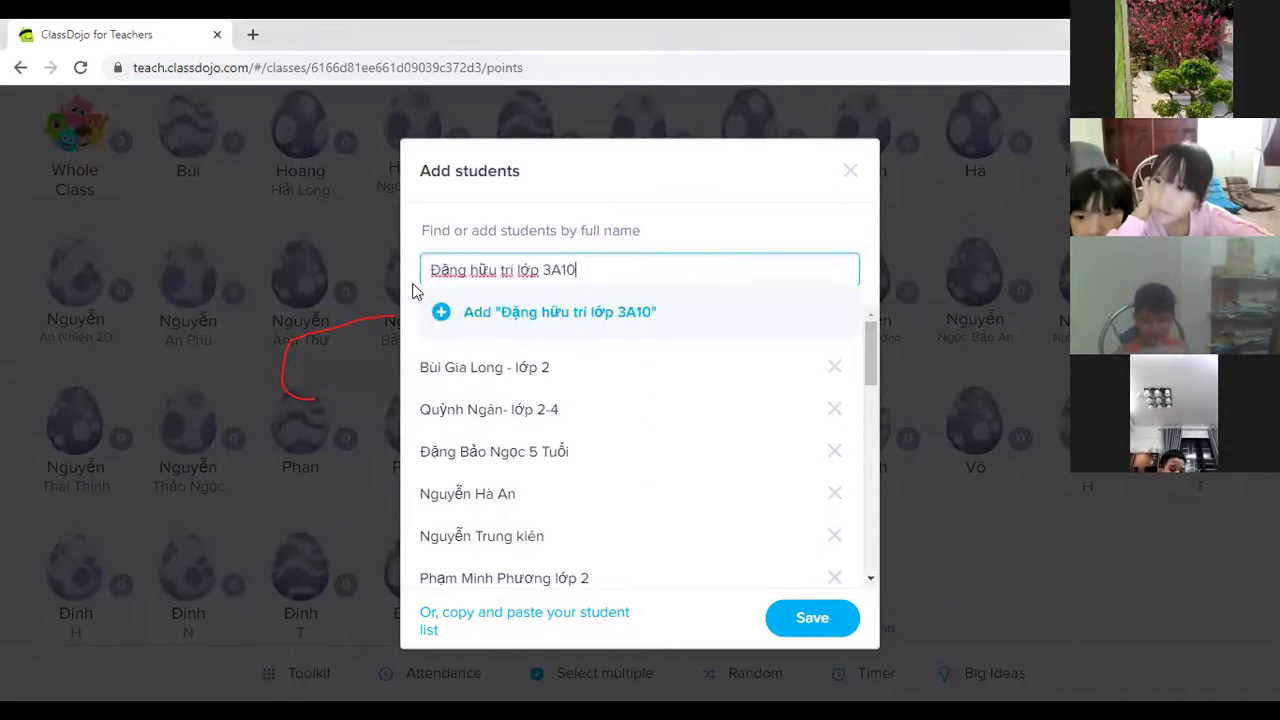
pyautogui.click(441, 314)
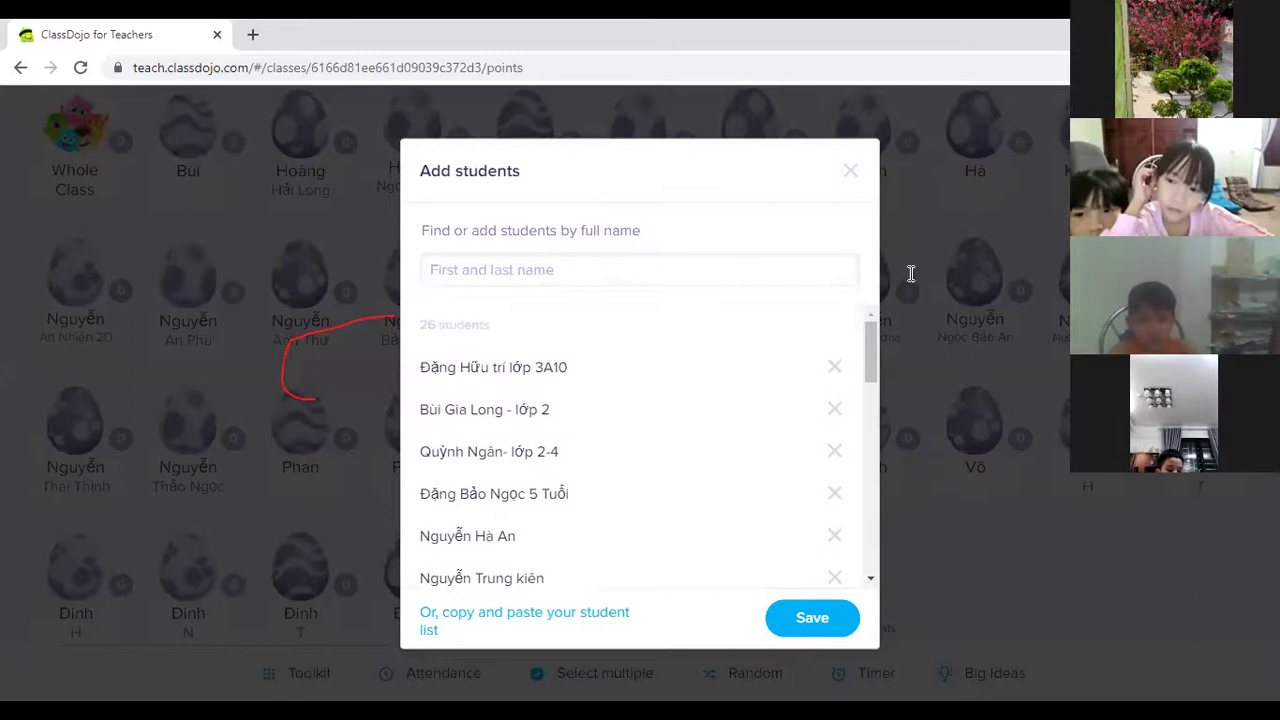
pyautogui.click(534, 265)
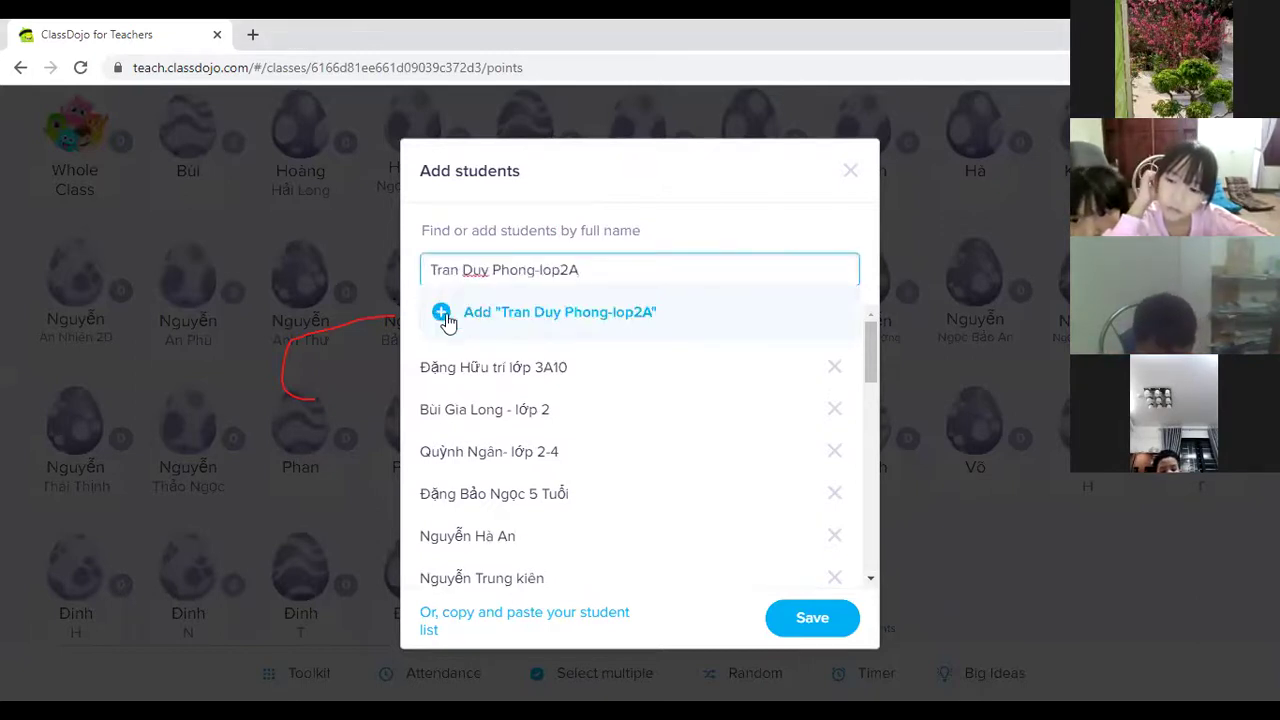
pyautogui.click(446, 316)
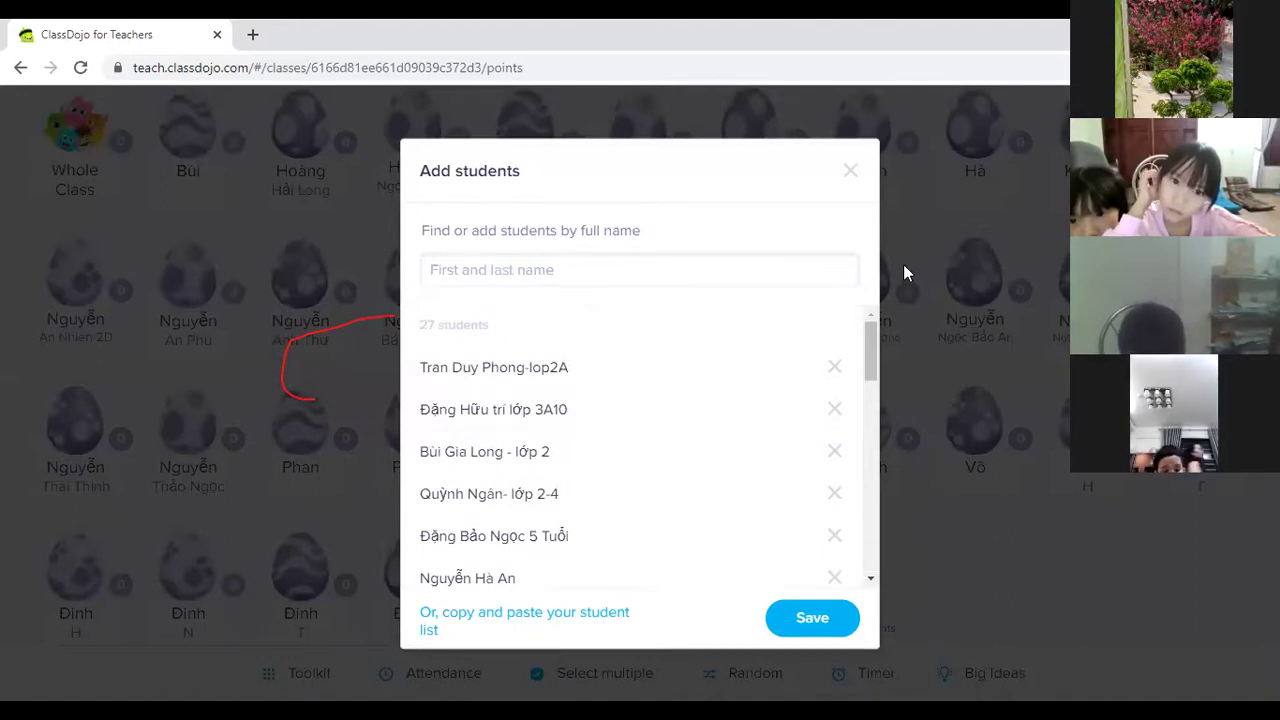
pyautogui.click(562, 282)
pyautogui.write('Đăng Khôi')
pyautogui.click(443, 310)
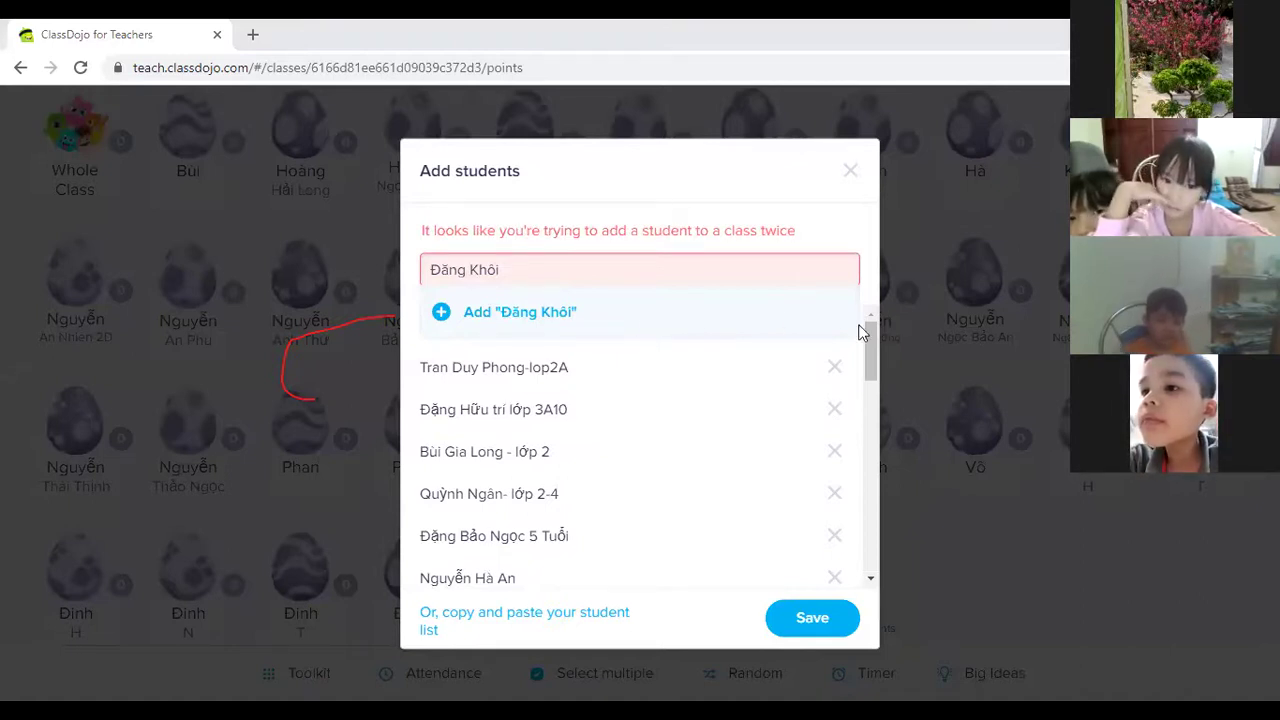
# Clear the flagged duplicate name, paste a replacement student, and add them to the queue.
pyautogui.moveTo(540, 273); pyautogui.dragTo(390, 286)
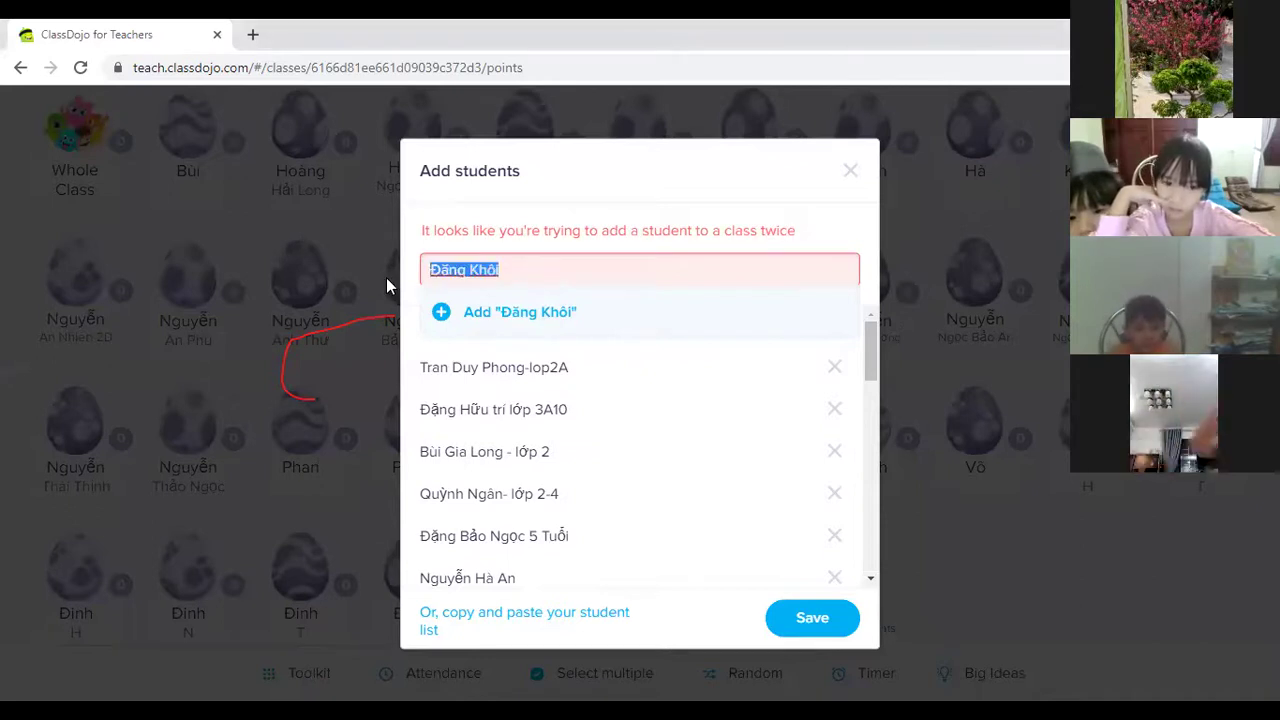
pyautogui.press('BackSpace')
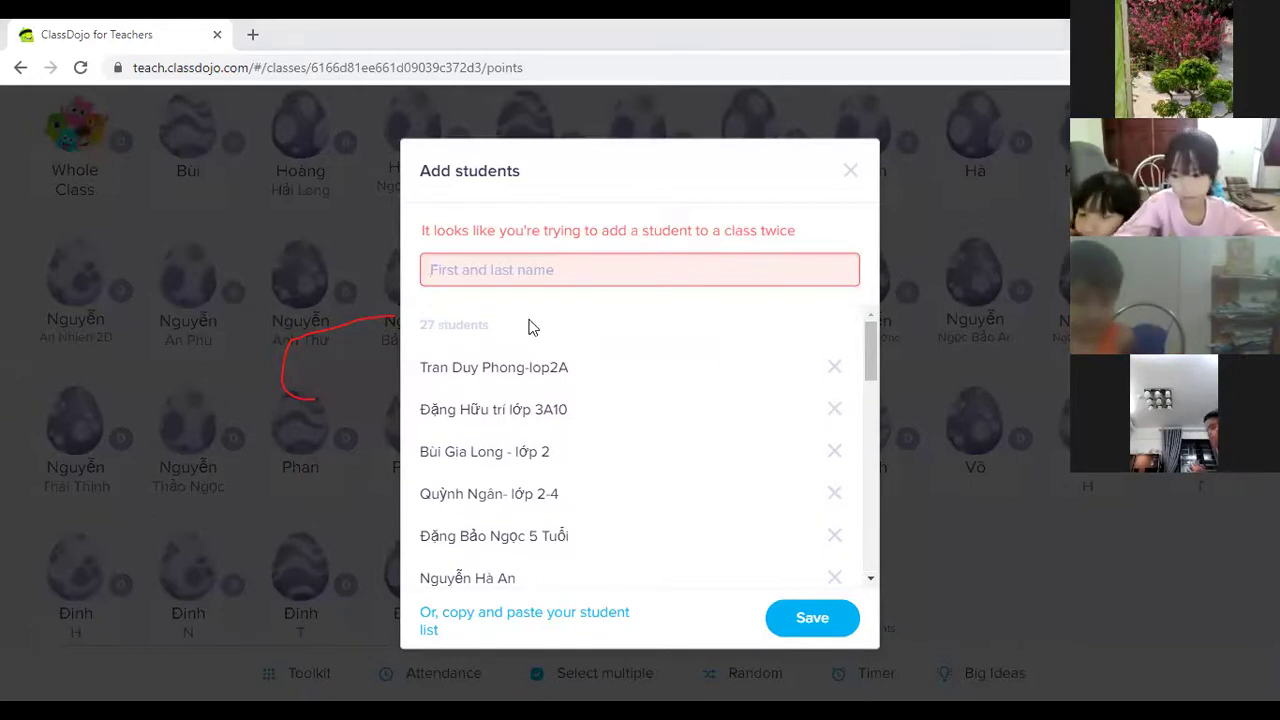
pyautogui.click(537, 256)
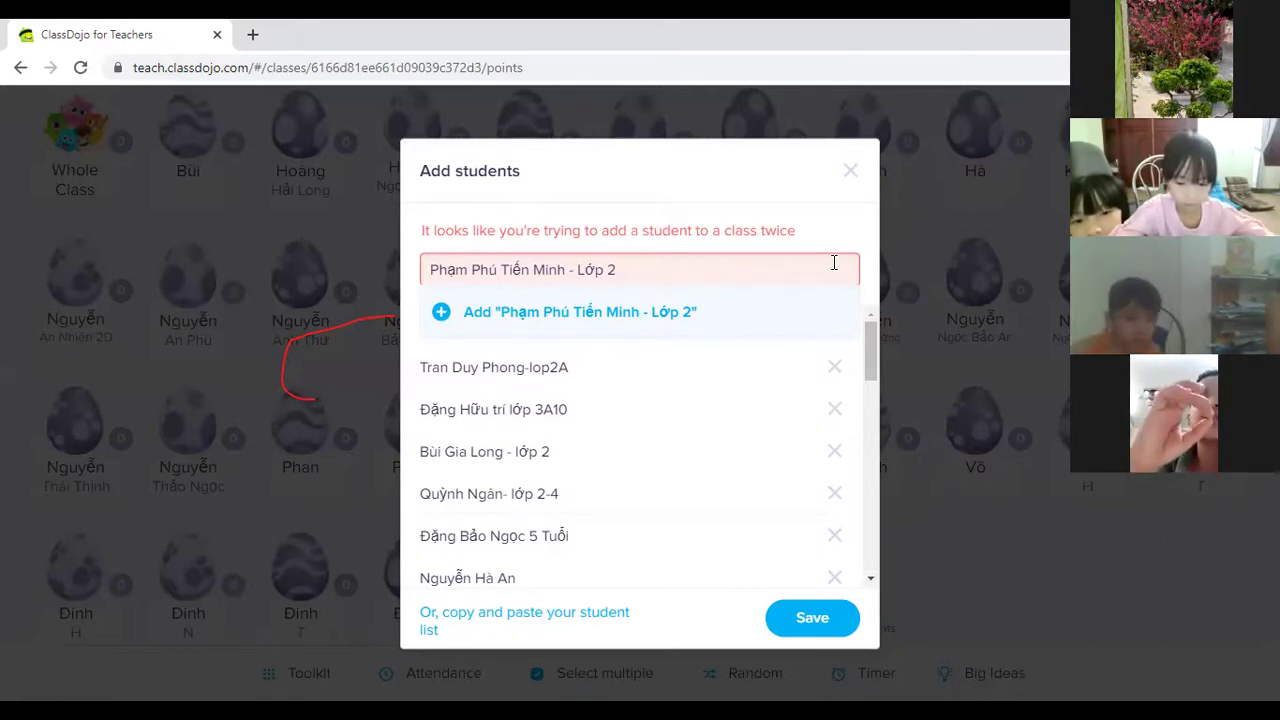
pyautogui.hotkey('ctrl', 'a')
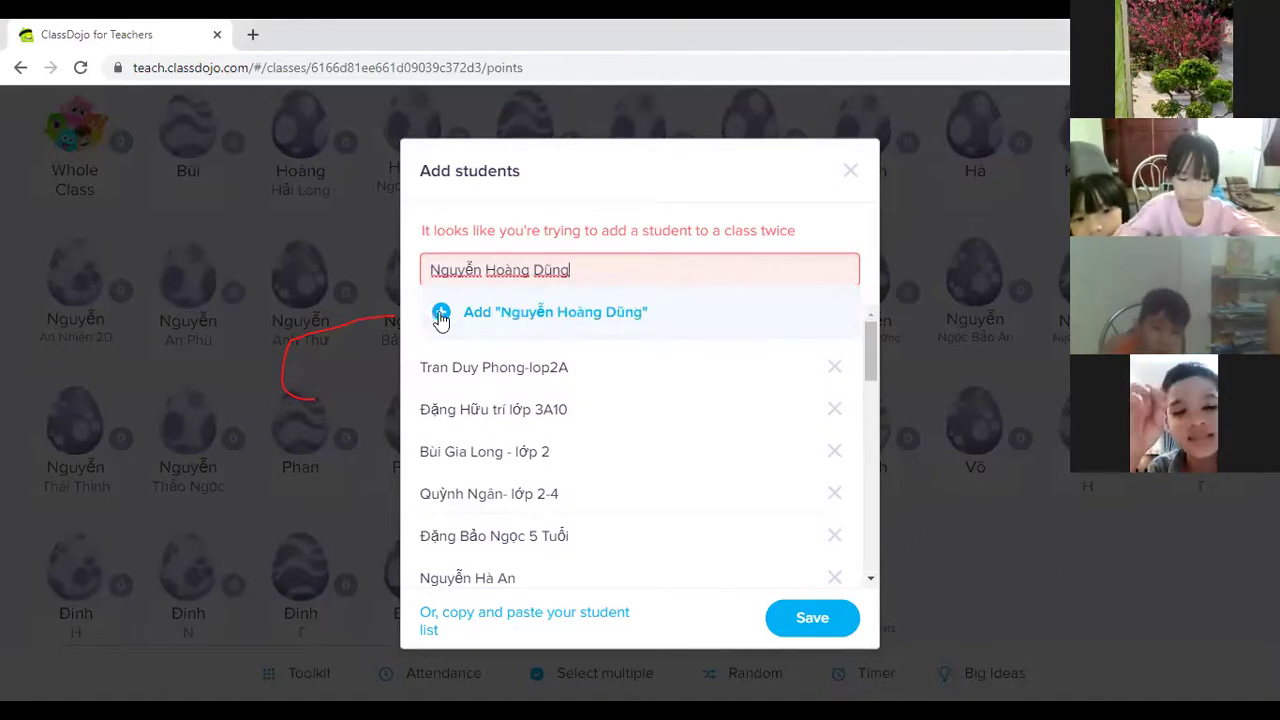
pyautogui.click(440, 313)
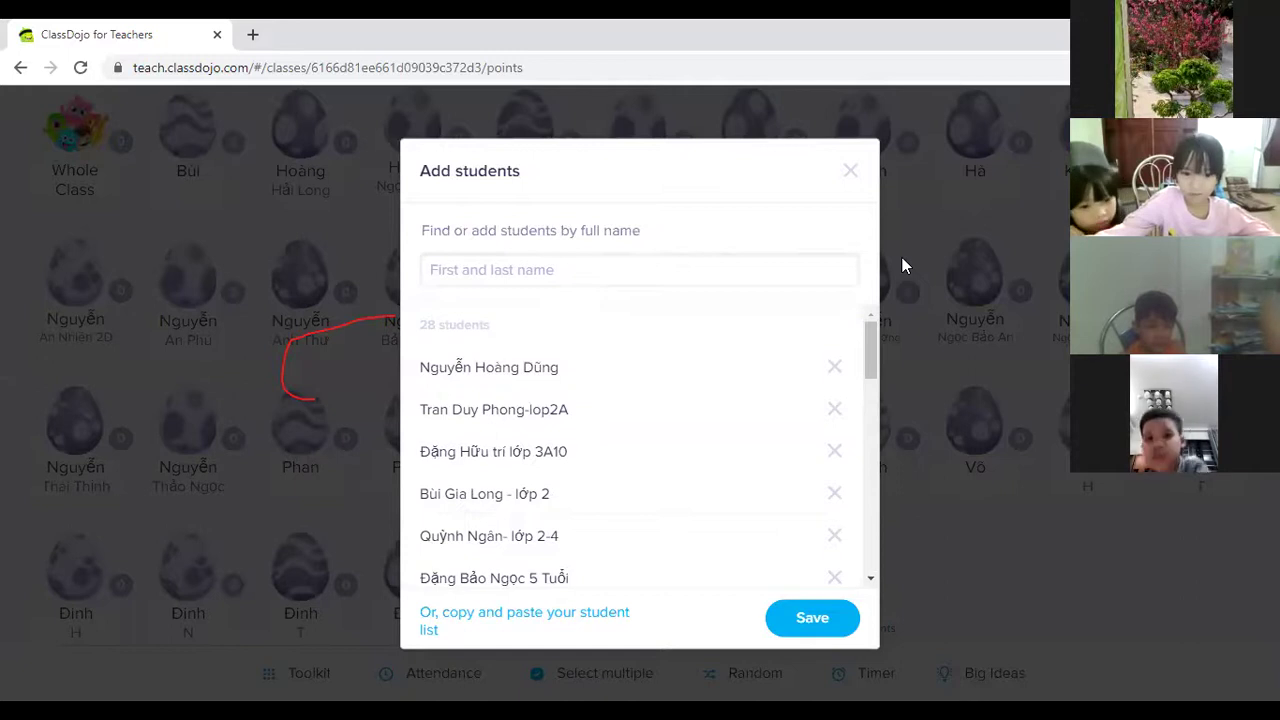
# Add three more students, two from pasted names and one with a typed name.
pyautogui.click(474, 270)
pyautogui.click(436, 314)
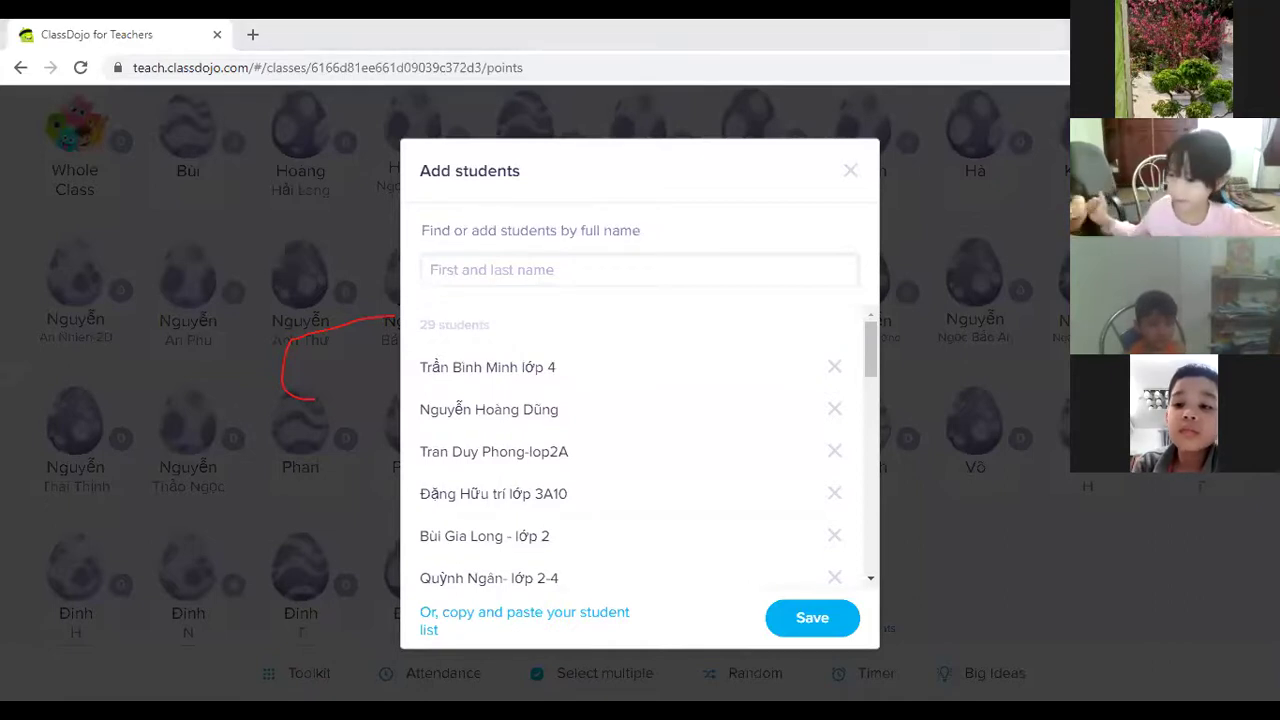
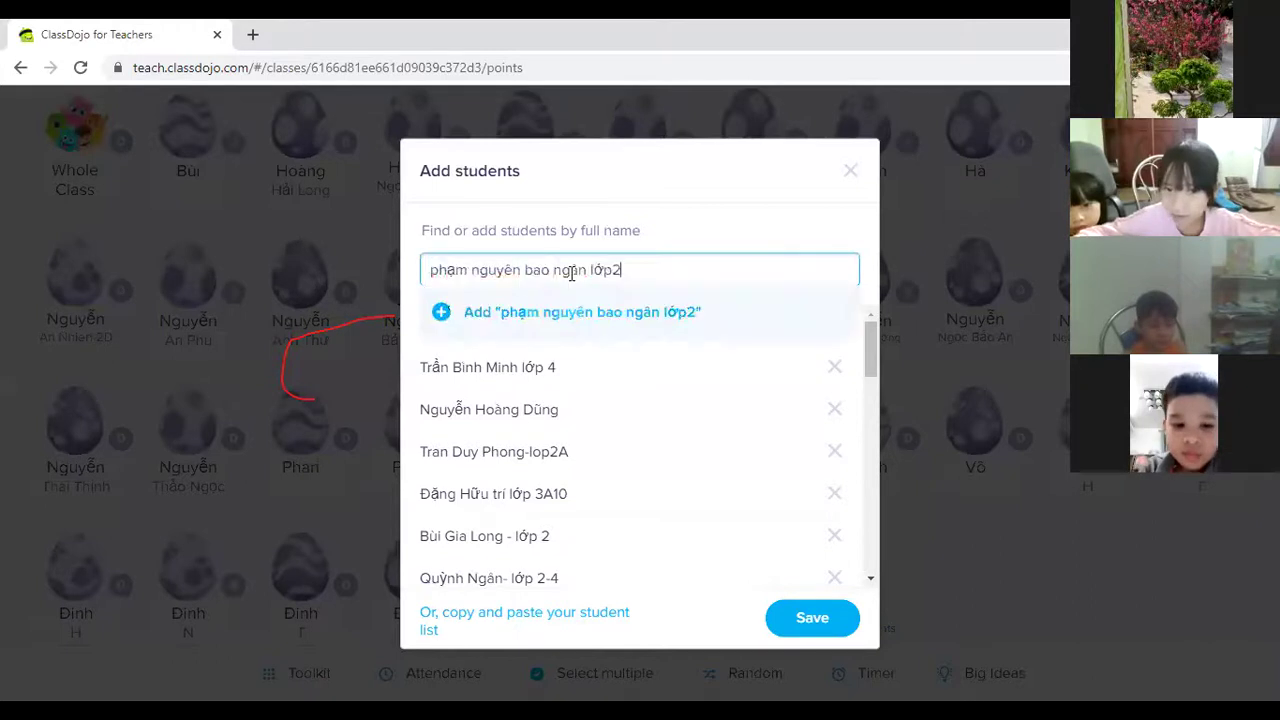
pyautogui.click(440, 312)
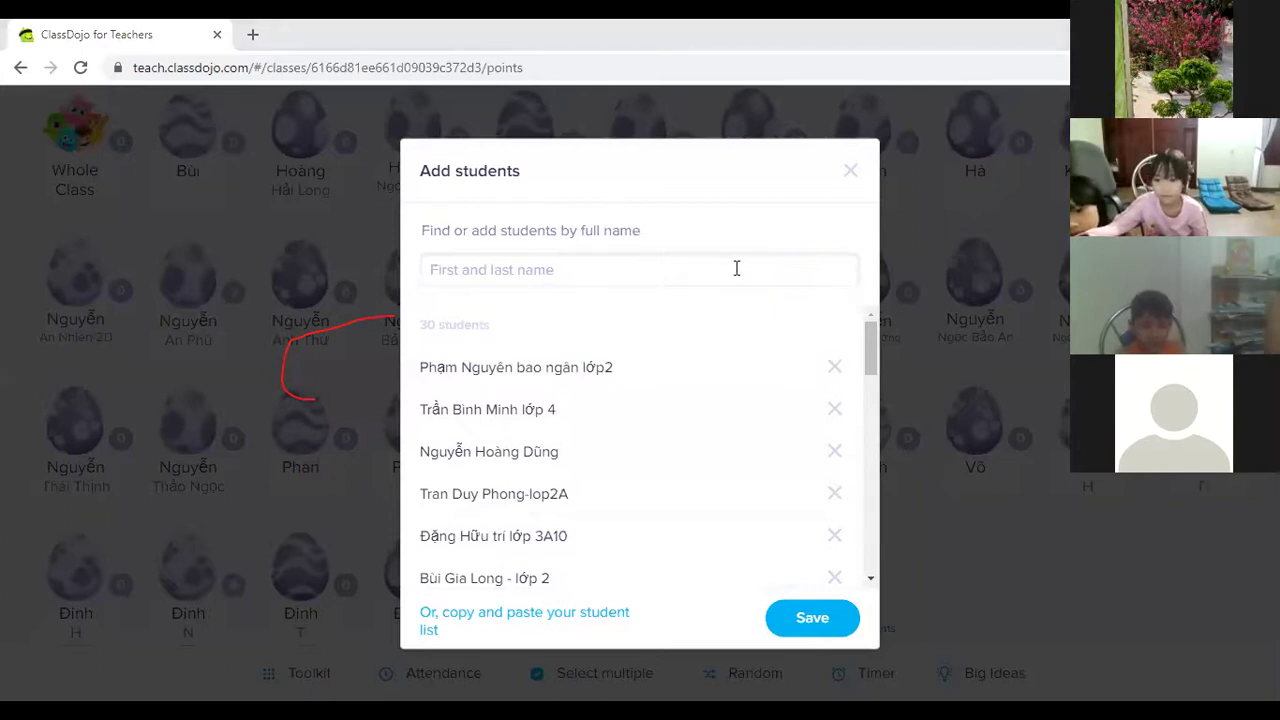
pyautogui.click(569, 274)
pyautogui.write('HẢI YẾN')
pyautogui.click(457, 316)
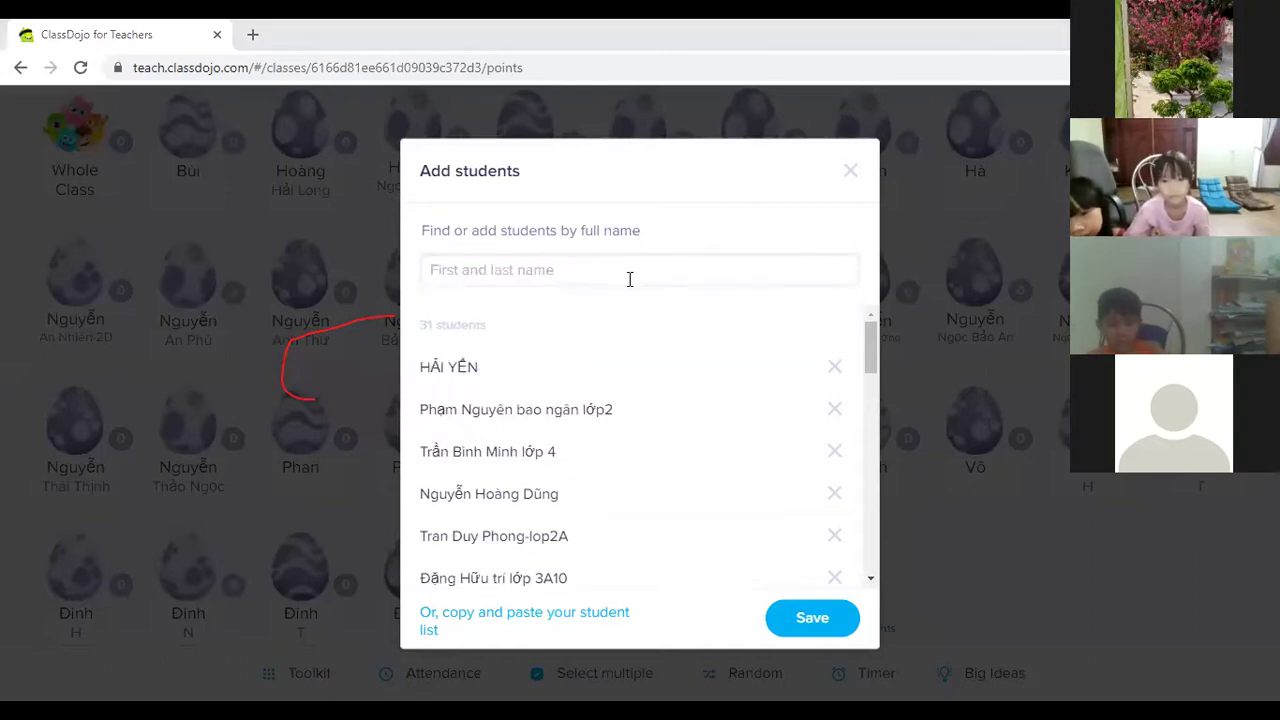
# Replace two successive duplicate-flagged names with a new student and add them.
pyautogui.click(600, 280)
pyautogui.click(442, 316)
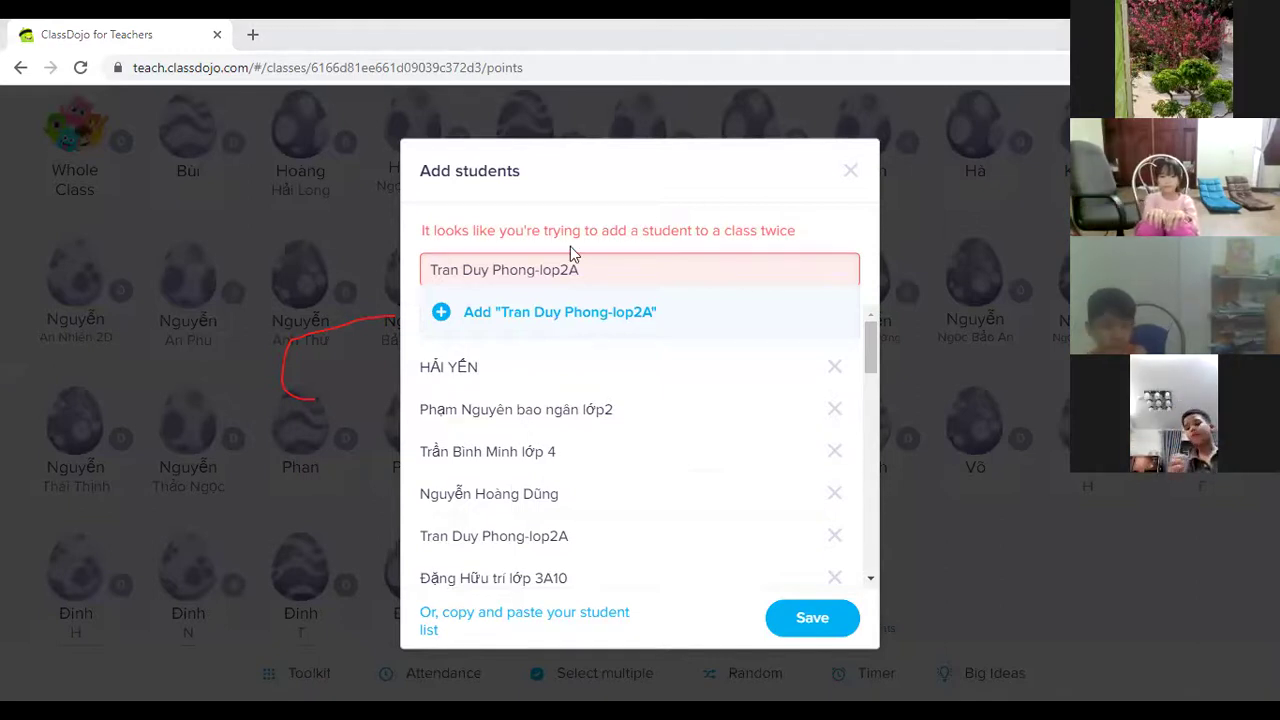
pyautogui.hotkey('ctrl', 'a')
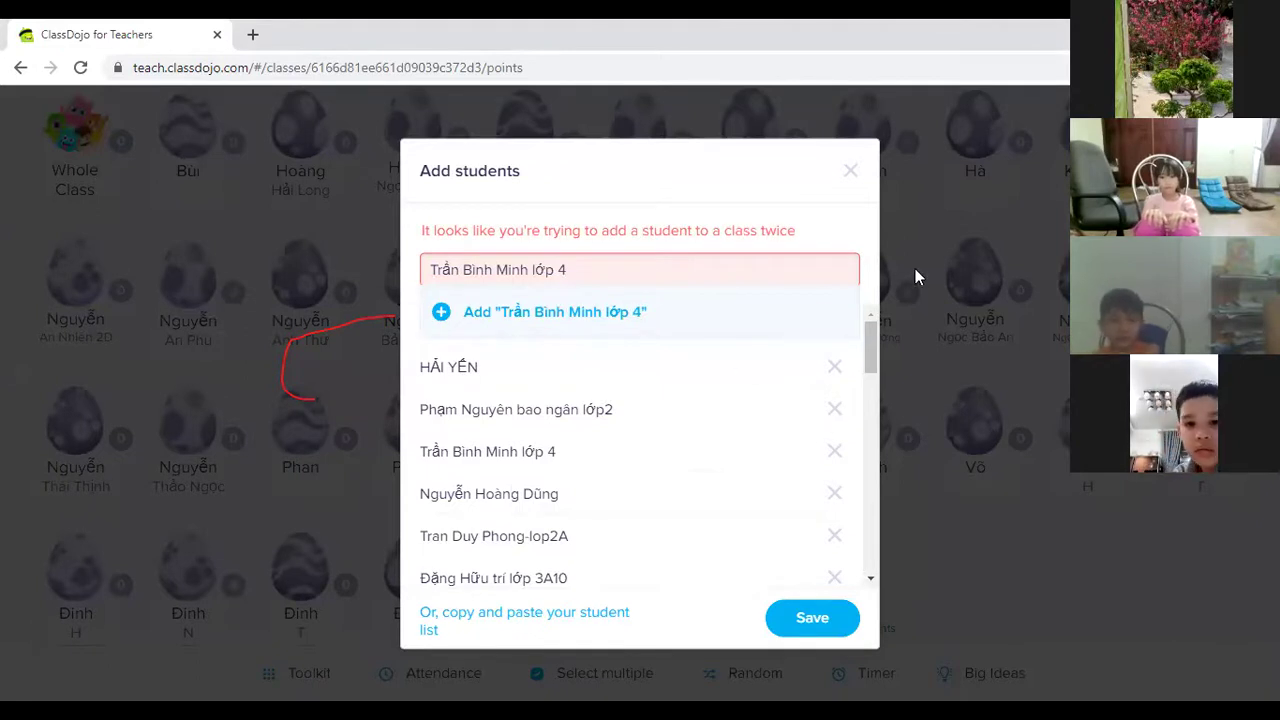
pyautogui.hotkey('ctrl', 'a')
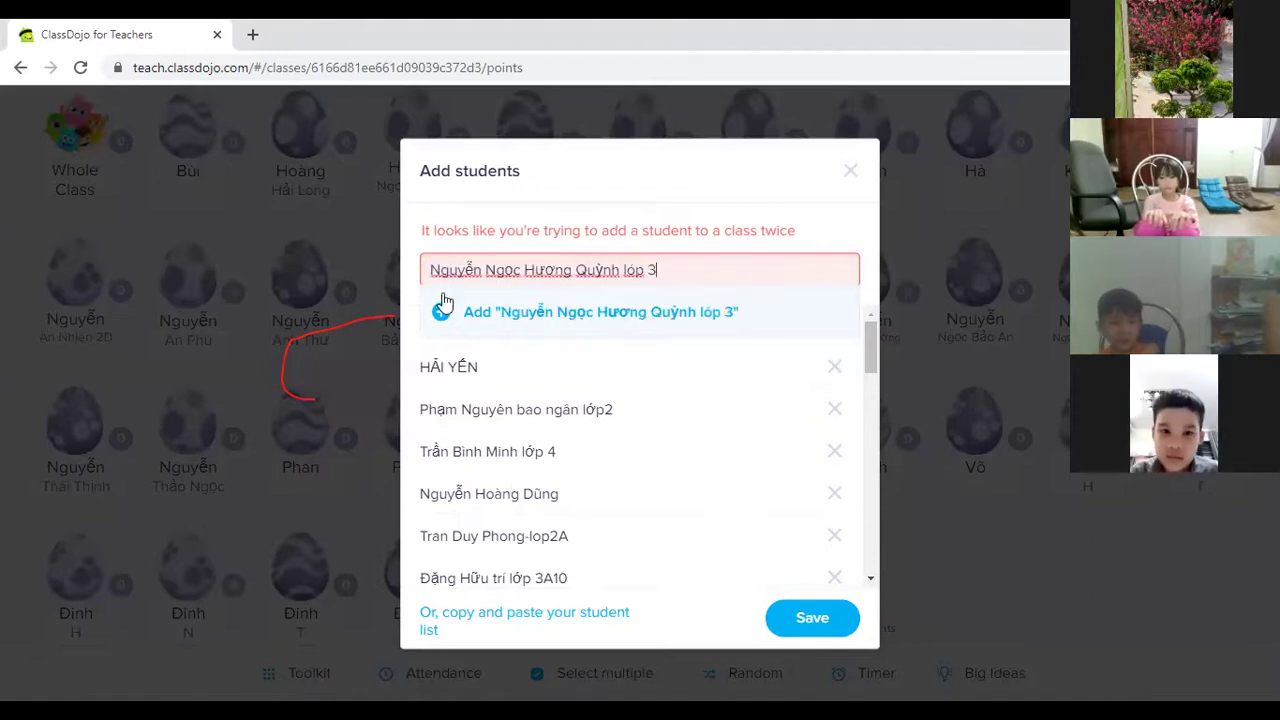
pyautogui.click(442, 311)
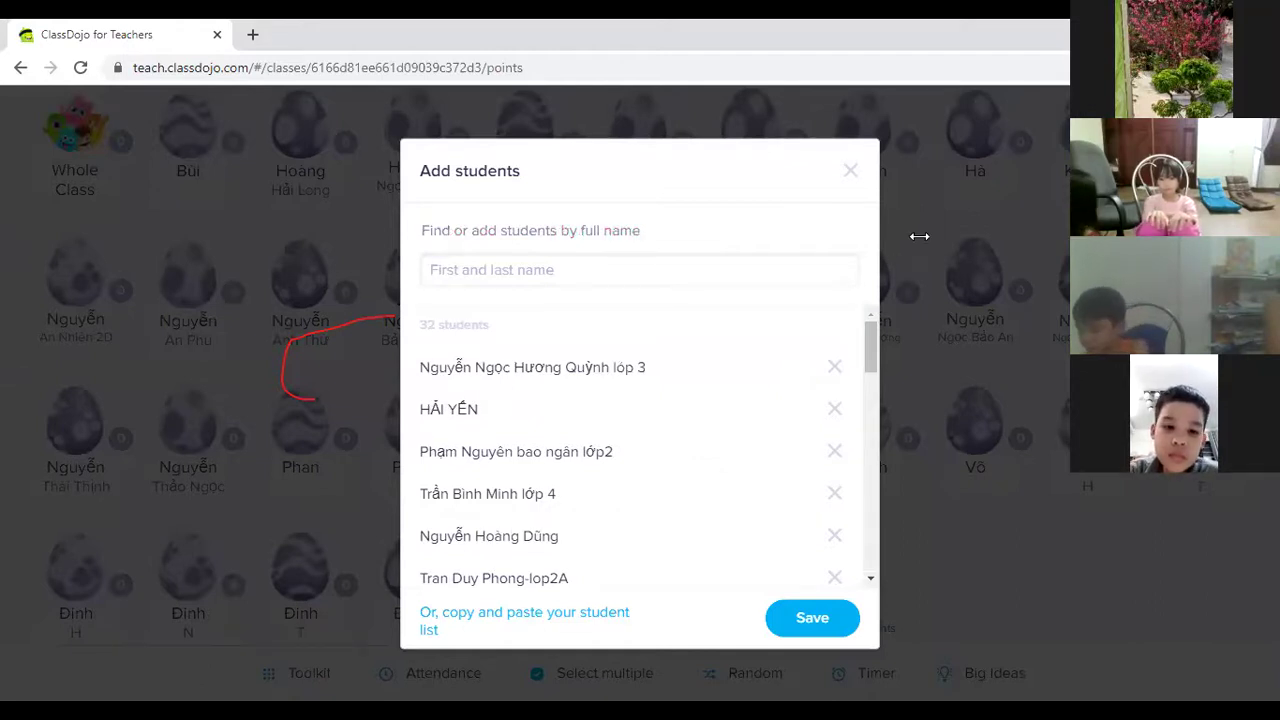
# Add three students: a typed name tagged 2A and two pasted names.
pyautogui.click(634, 265)
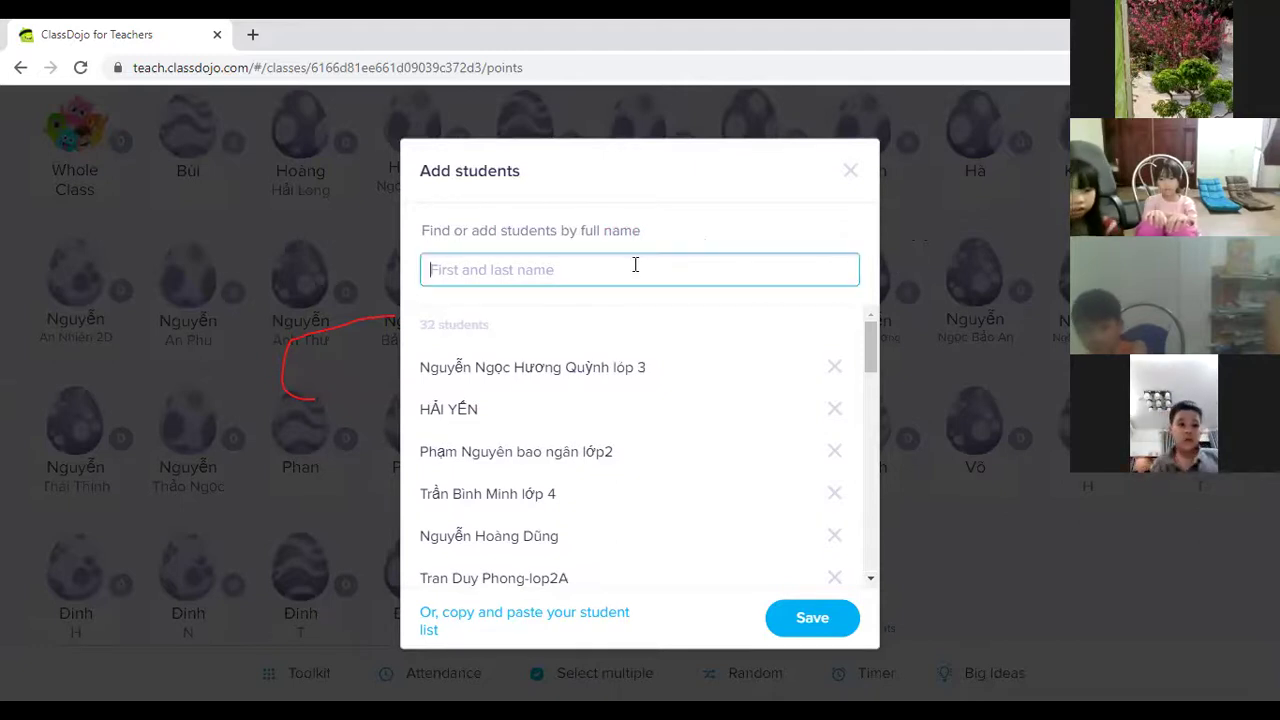
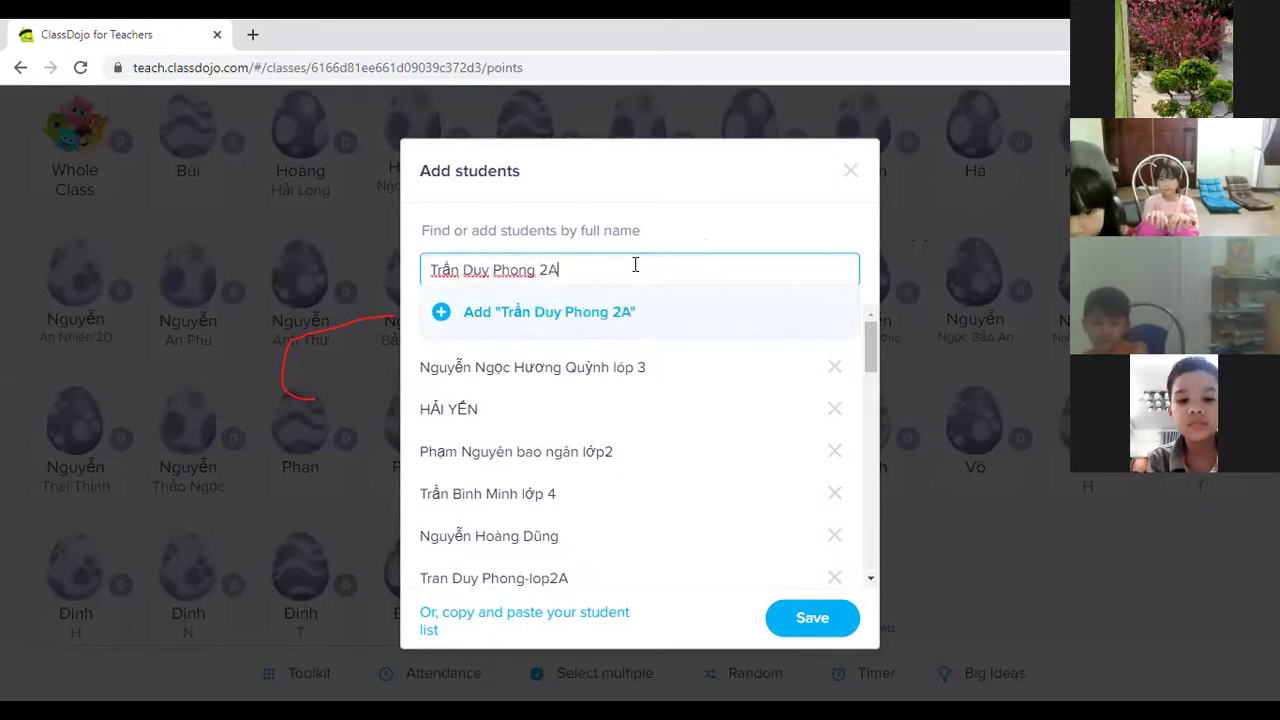
pyautogui.click(434, 322)
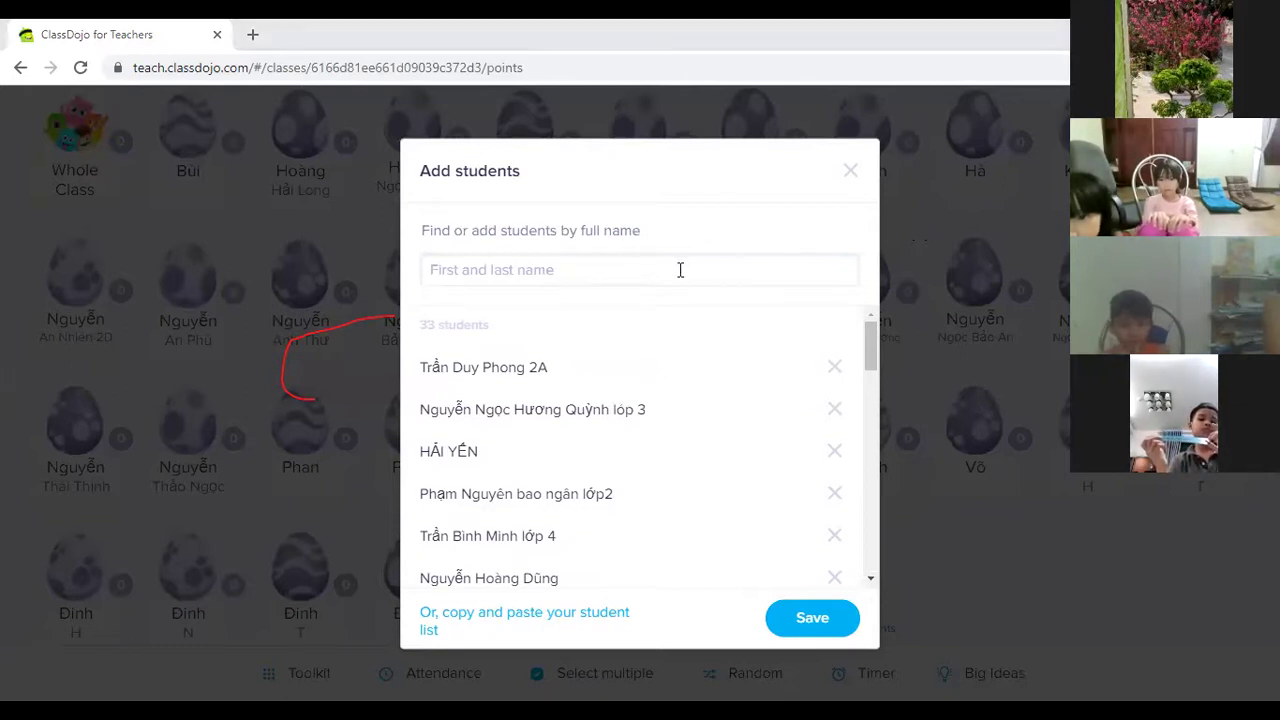
pyautogui.click(440, 316)
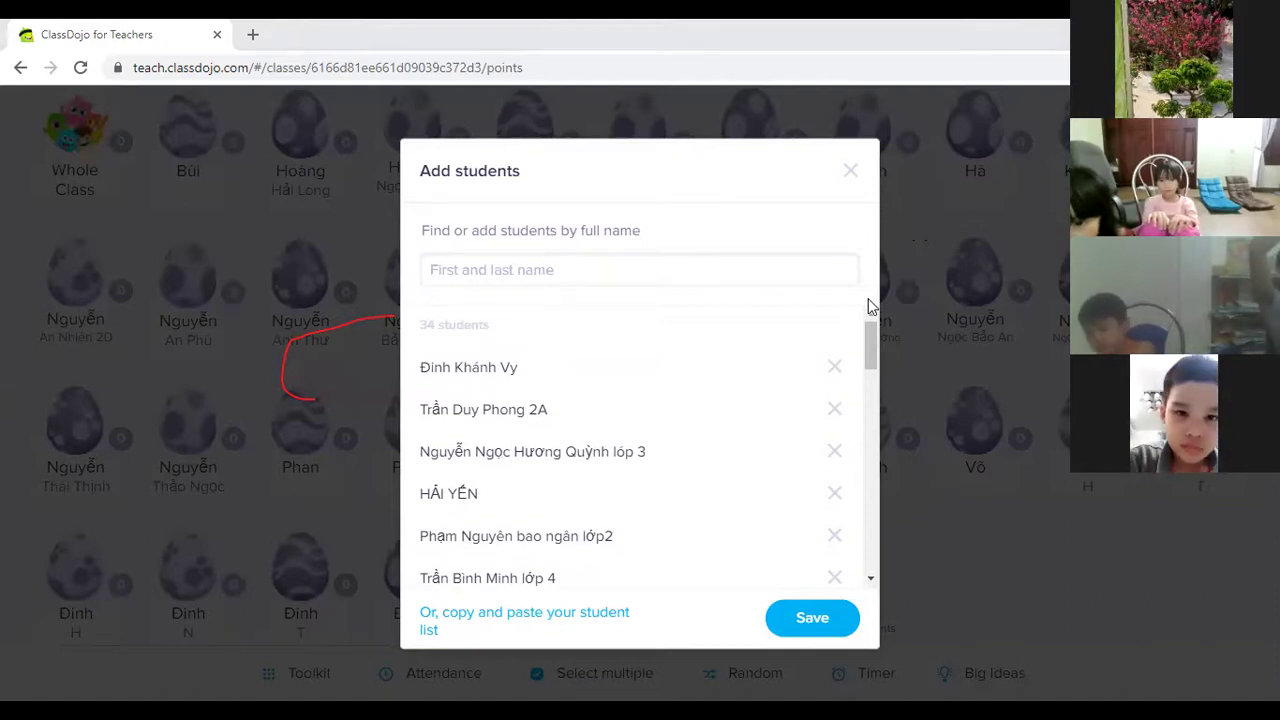
pyautogui.click(674, 269)
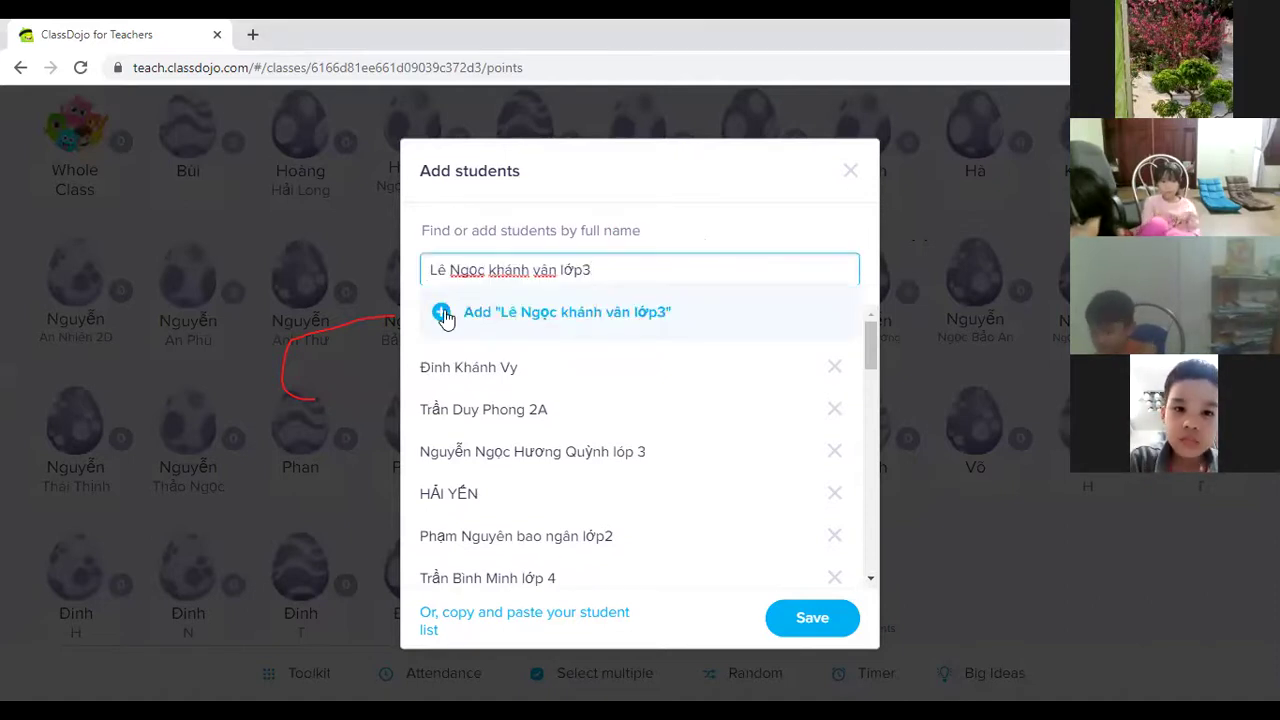
pyautogui.click(444, 314)
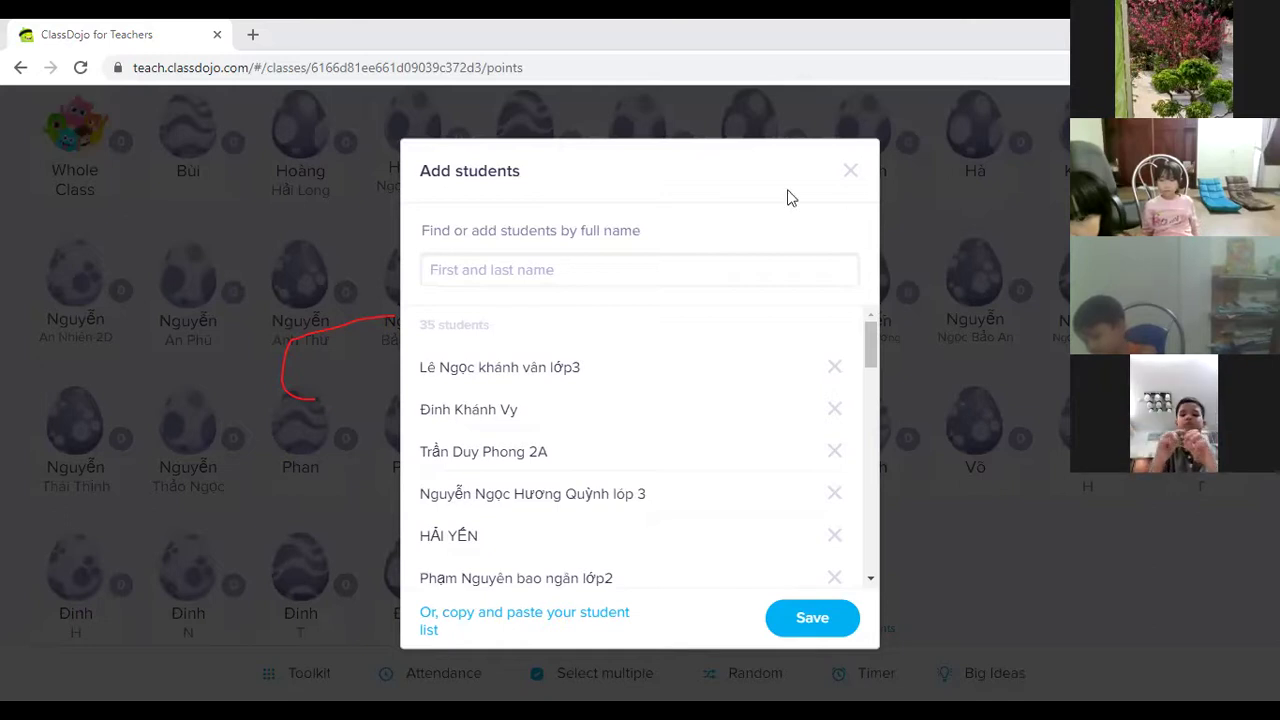
# Add a pasted student, then replace an already-enrolled name with another student and add them.
pyautogui.click(620, 268)
pyautogui.write('Tiến Minh - Lớp 2')
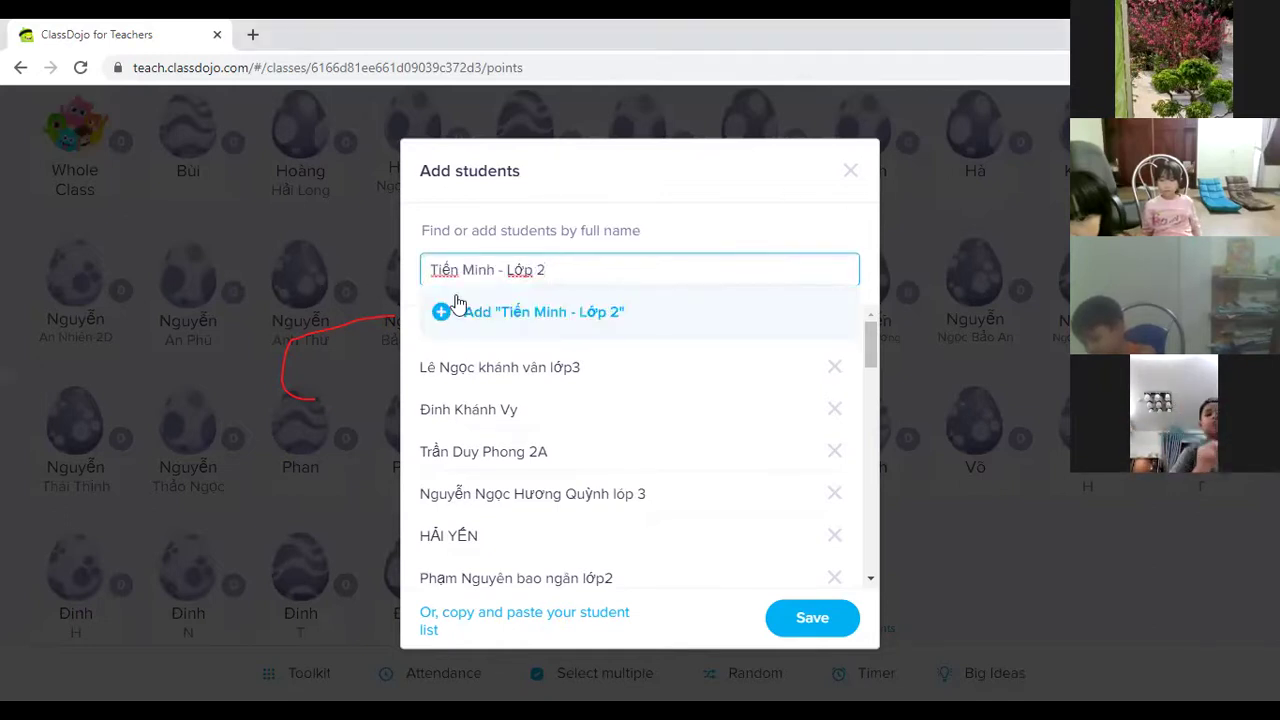
pyautogui.click(443, 312)
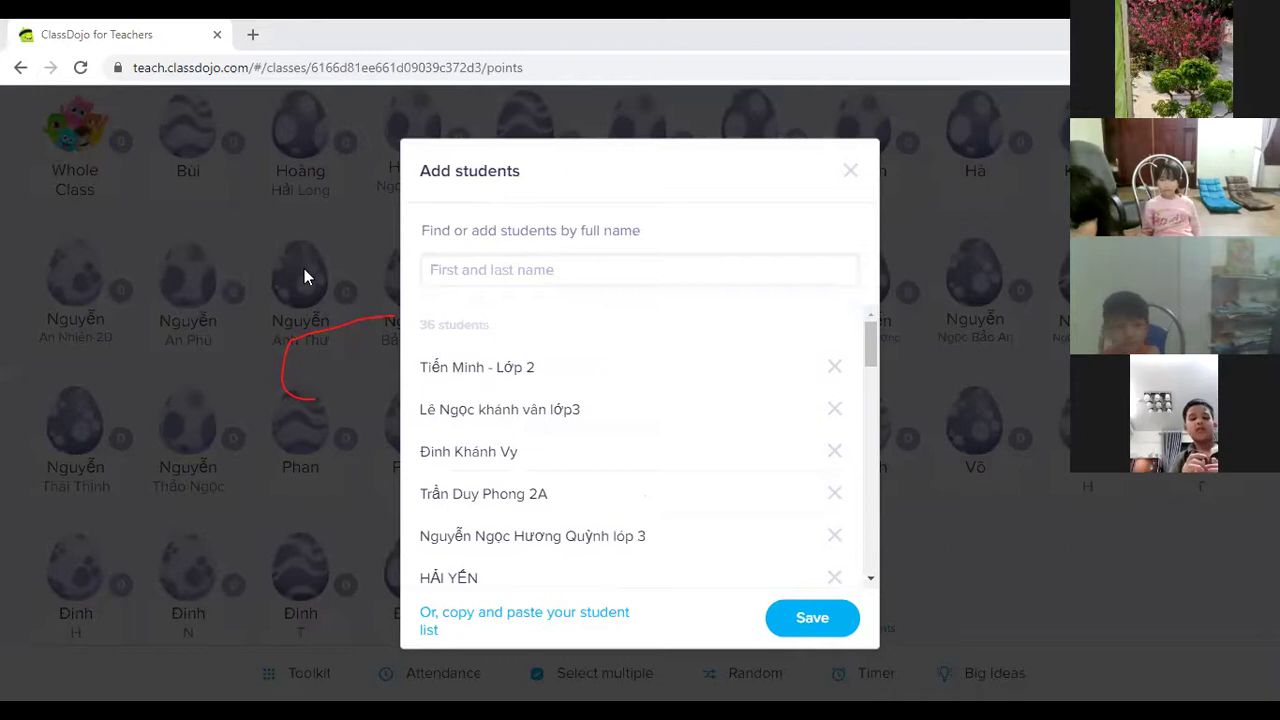
pyautogui.click(631, 263)
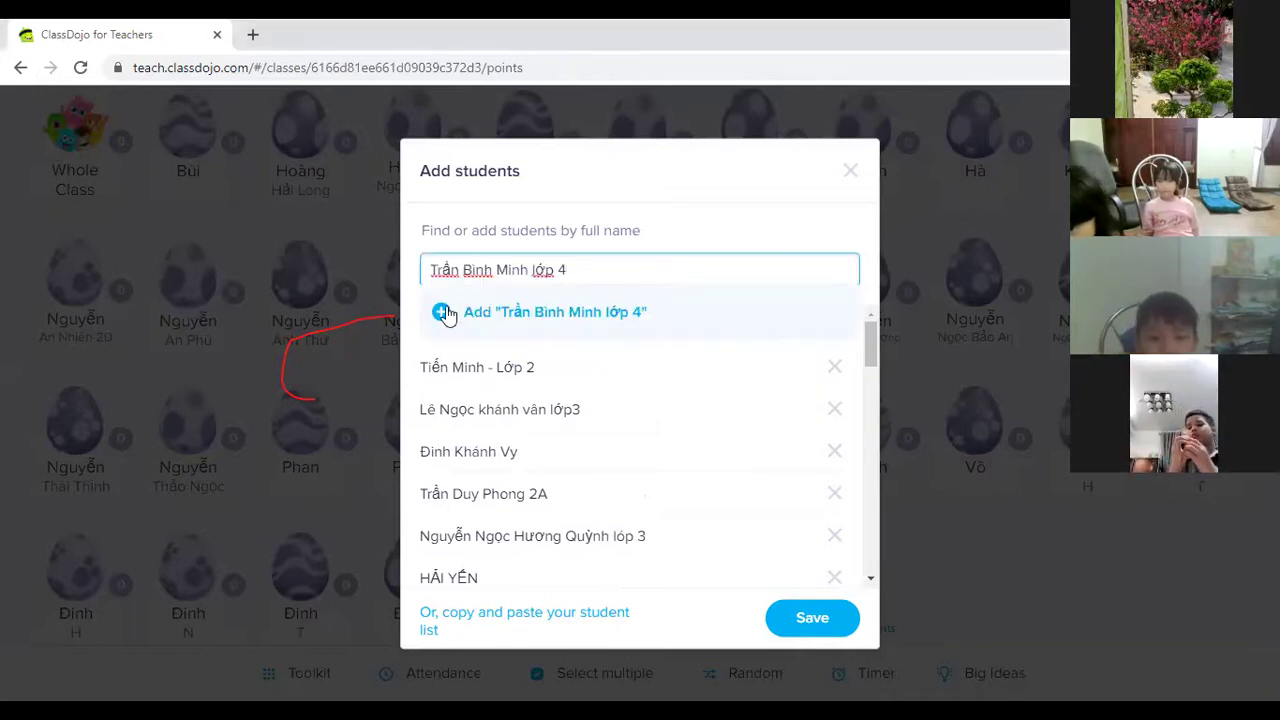
pyautogui.click(447, 313)
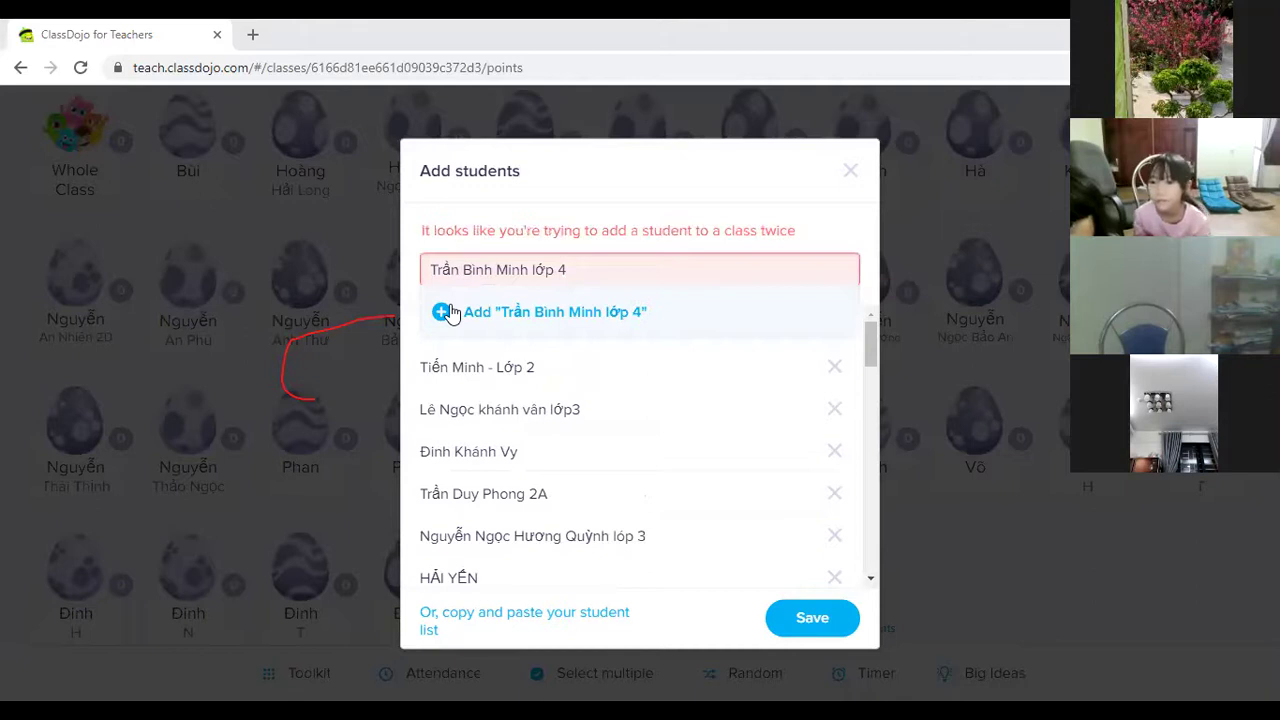
pyautogui.tripleClick(633, 281)
pyautogui.click(443, 312)
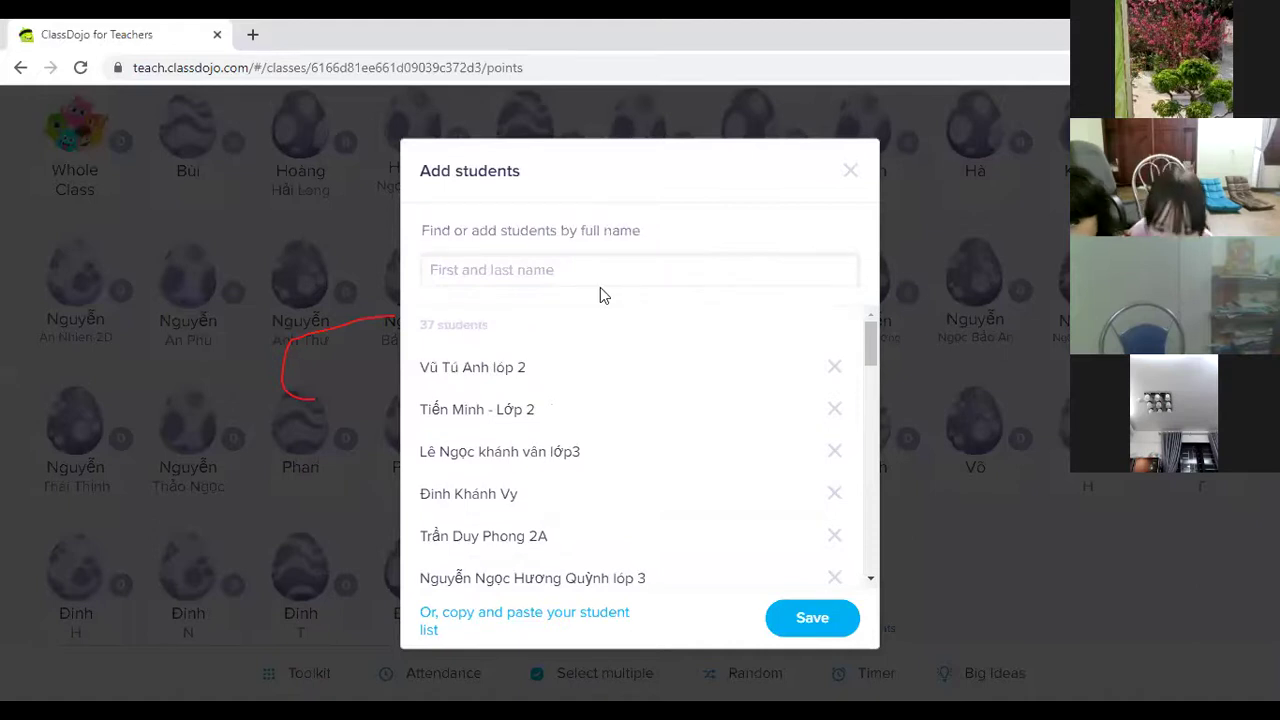
# Type and add two more students' full names.
pyautogui.click(555, 273)
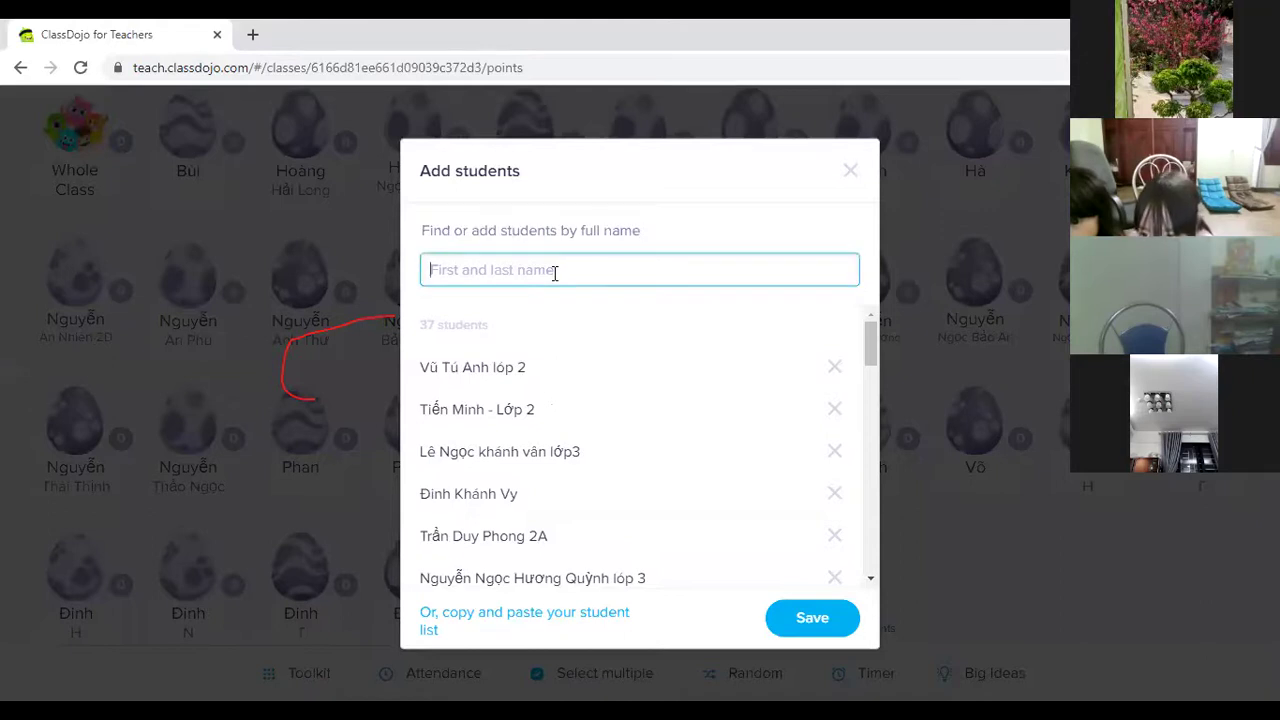
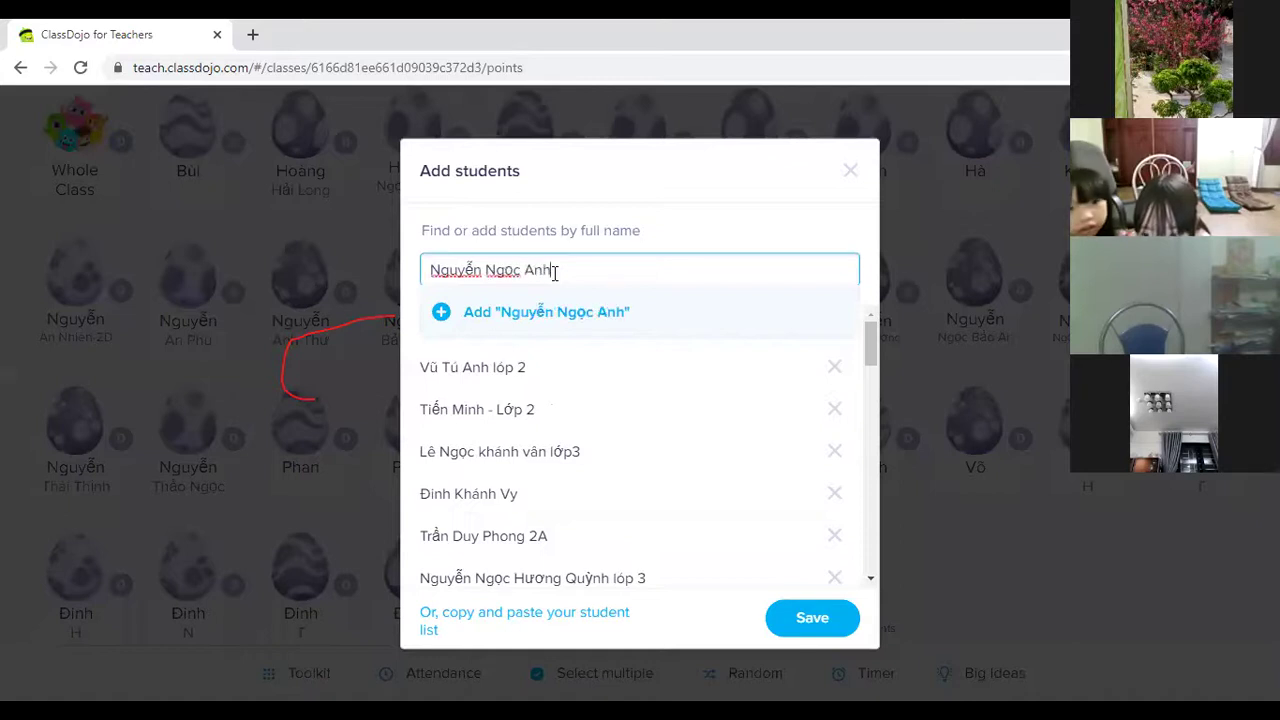
pyautogui.click(440, 312)
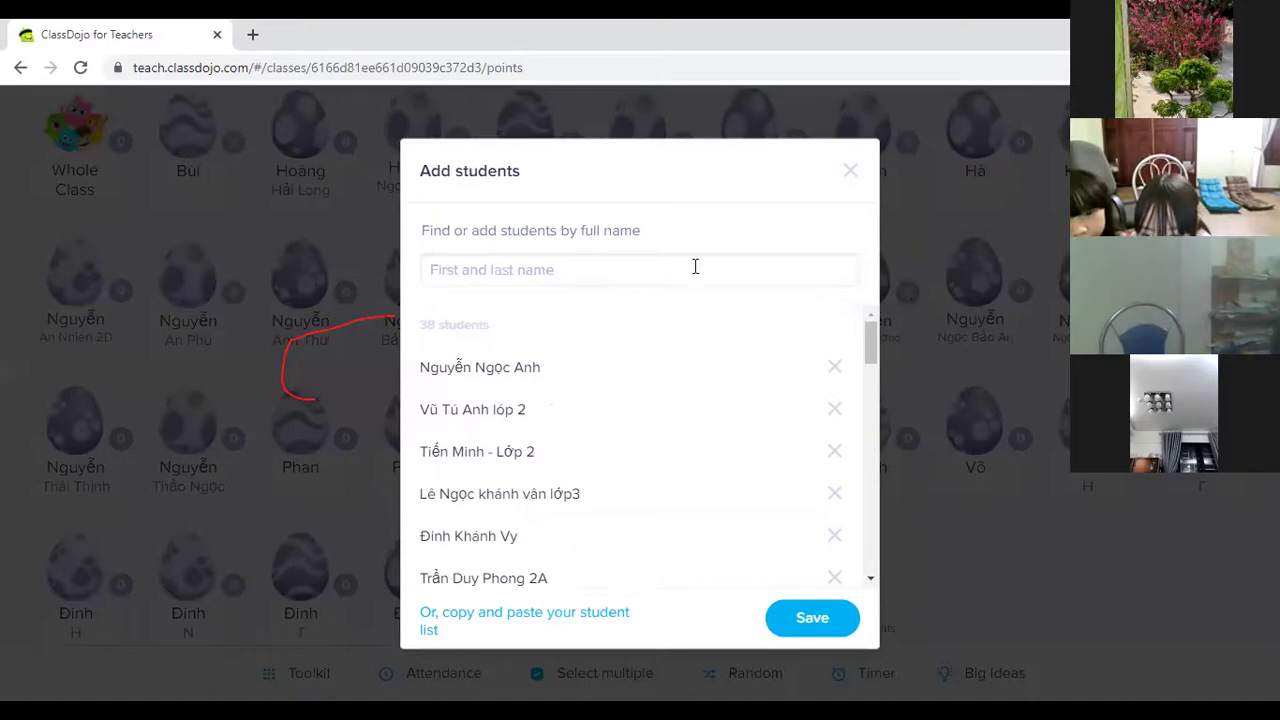
pyautogui.click(567, 274)
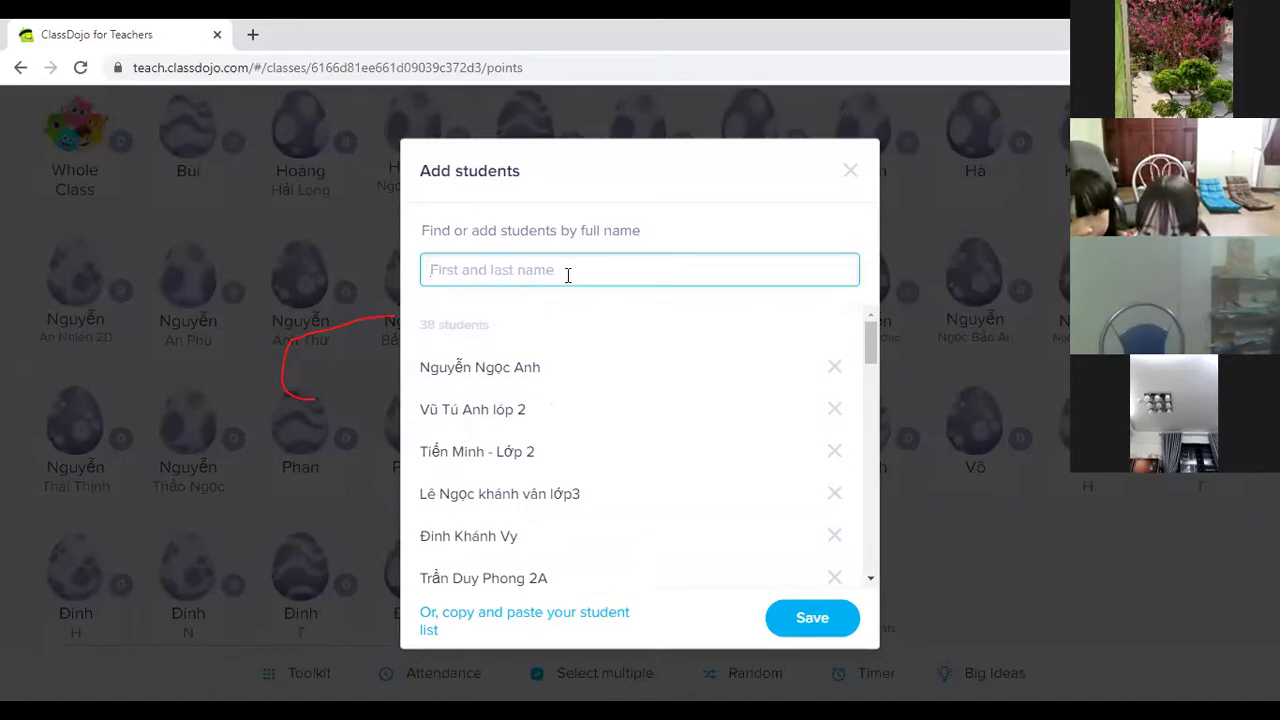
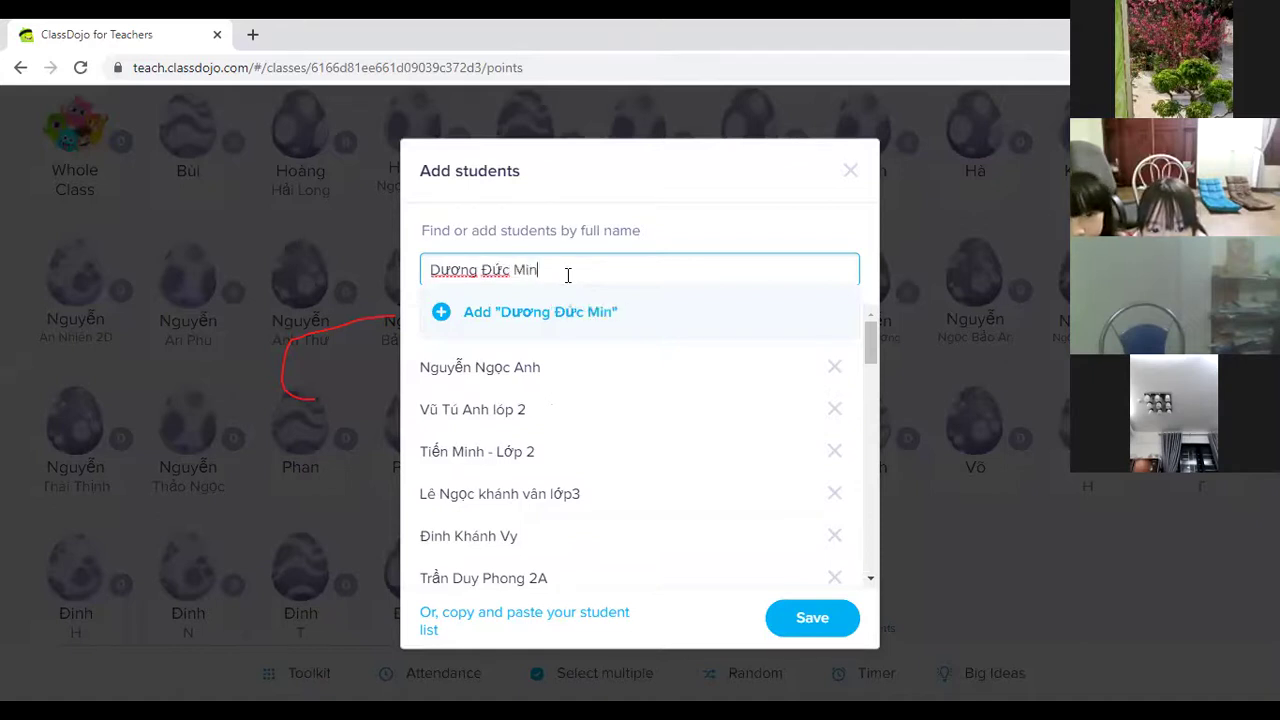
pyautogui.click(443, 322)
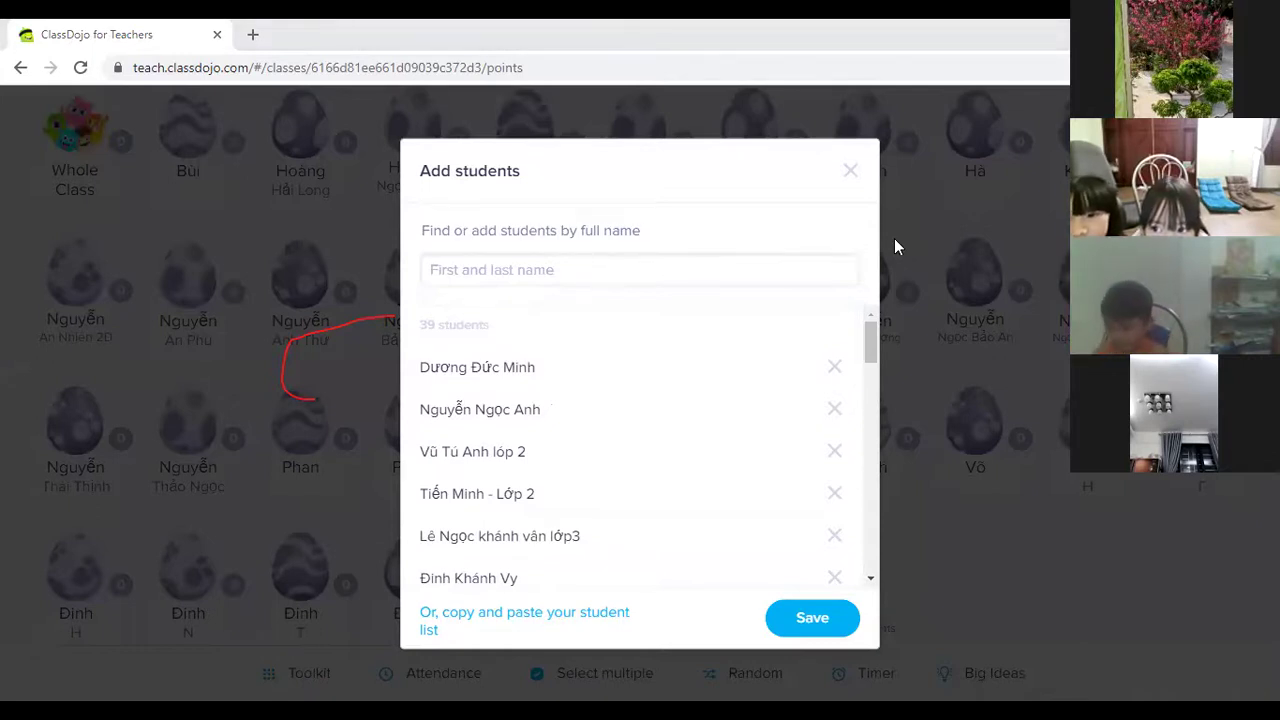
# Add a pasted student and a typed student tagged lớp 1 C, reaching 41.
pyautogui.click(624, 271)
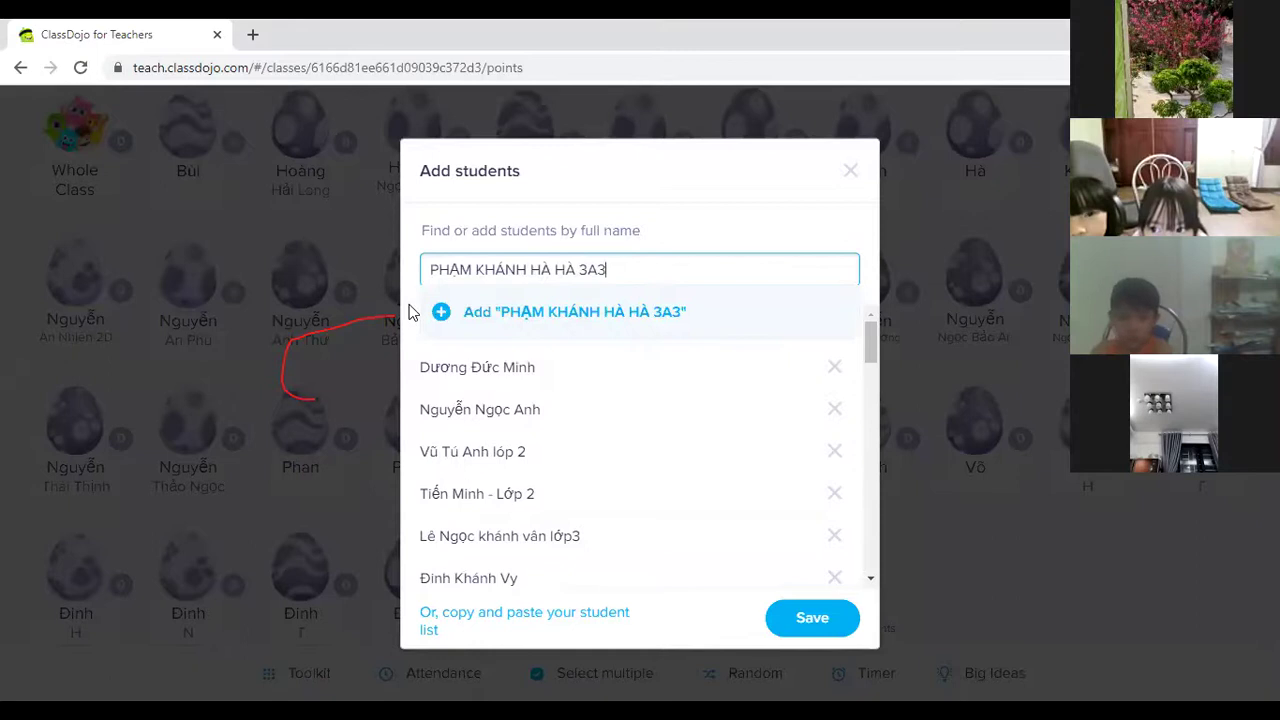
pyautogui.click(440, 318)
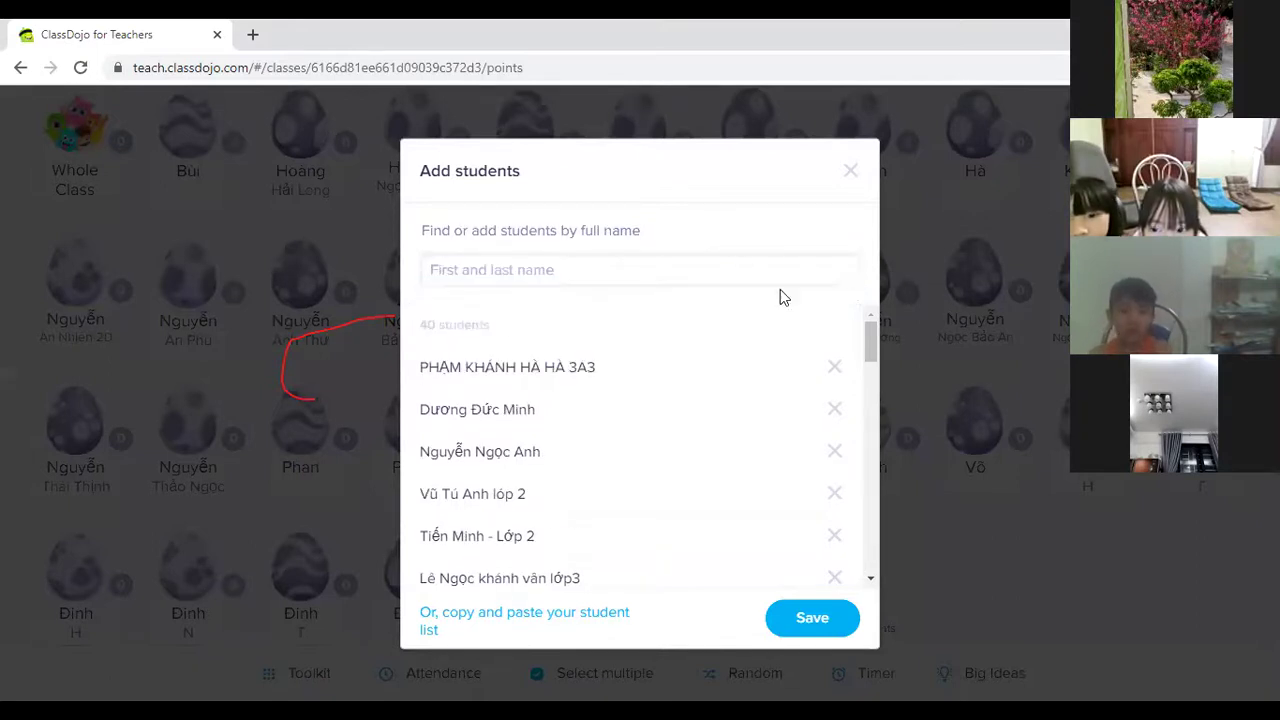
pyautogui.click(545, 279)
pyautogui.write('Hà An lớp')
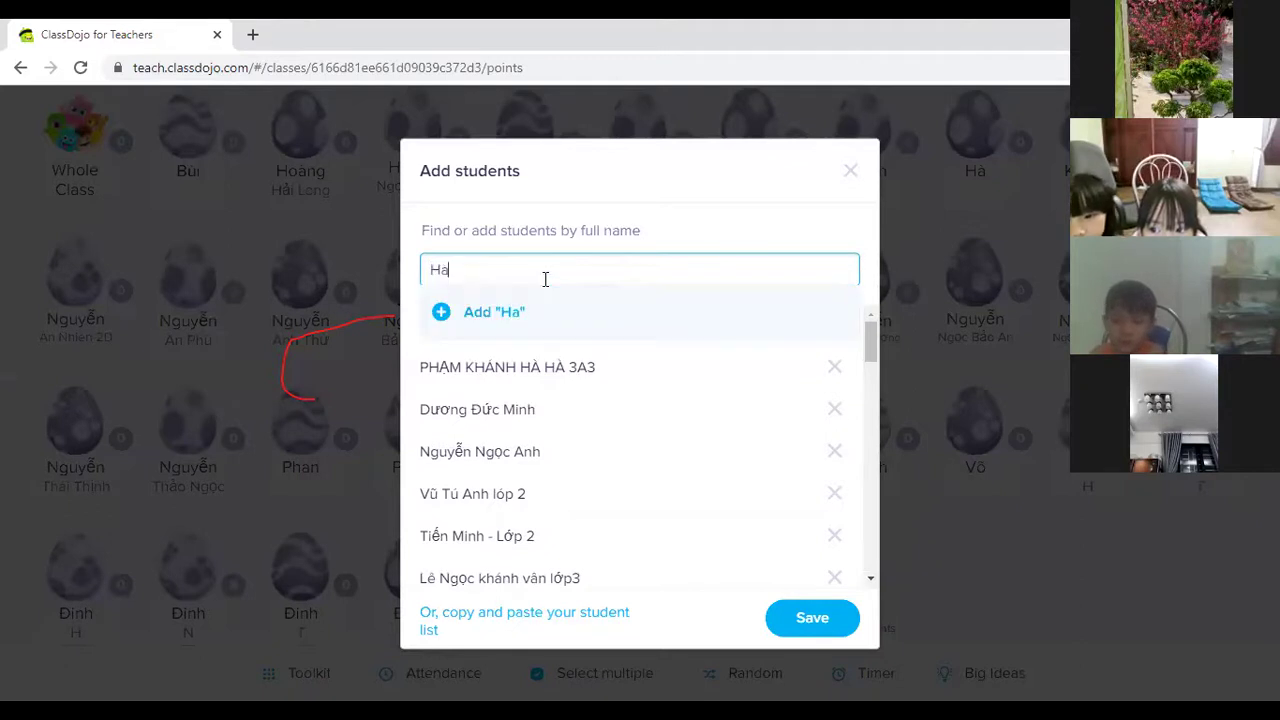
pyautogui.write(' 1 C')
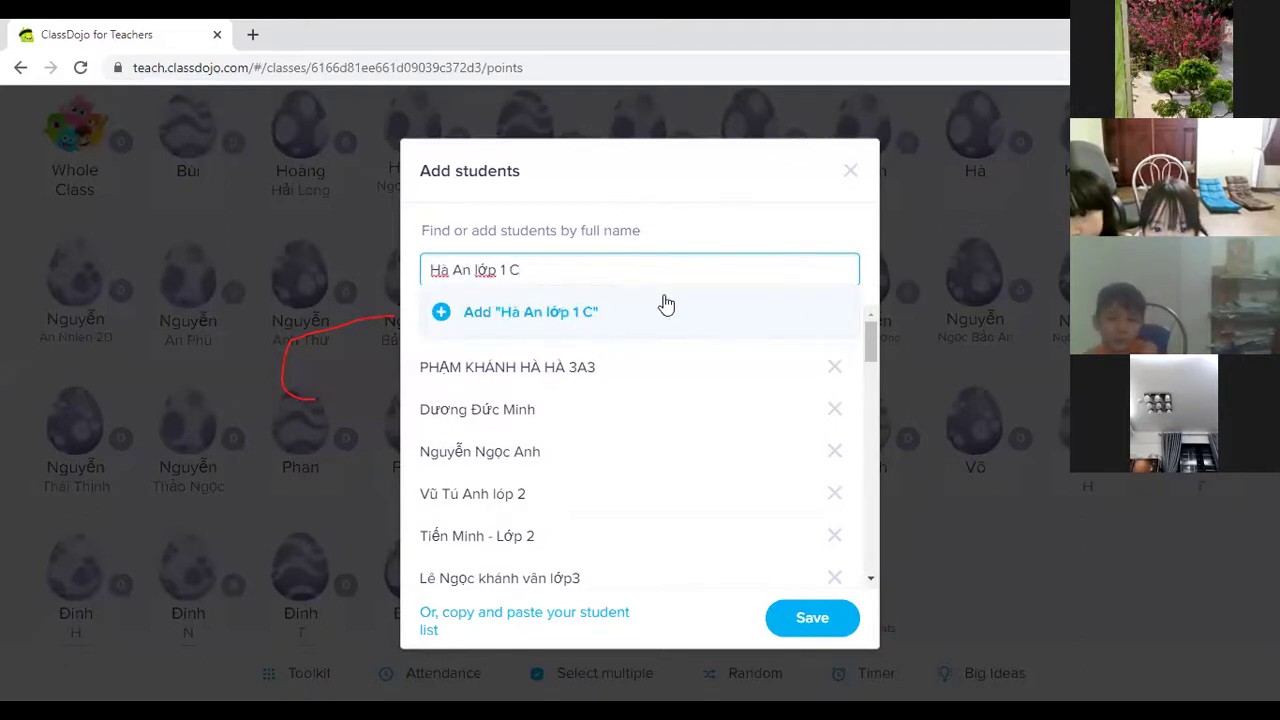
pyautogui.click(440, 313)
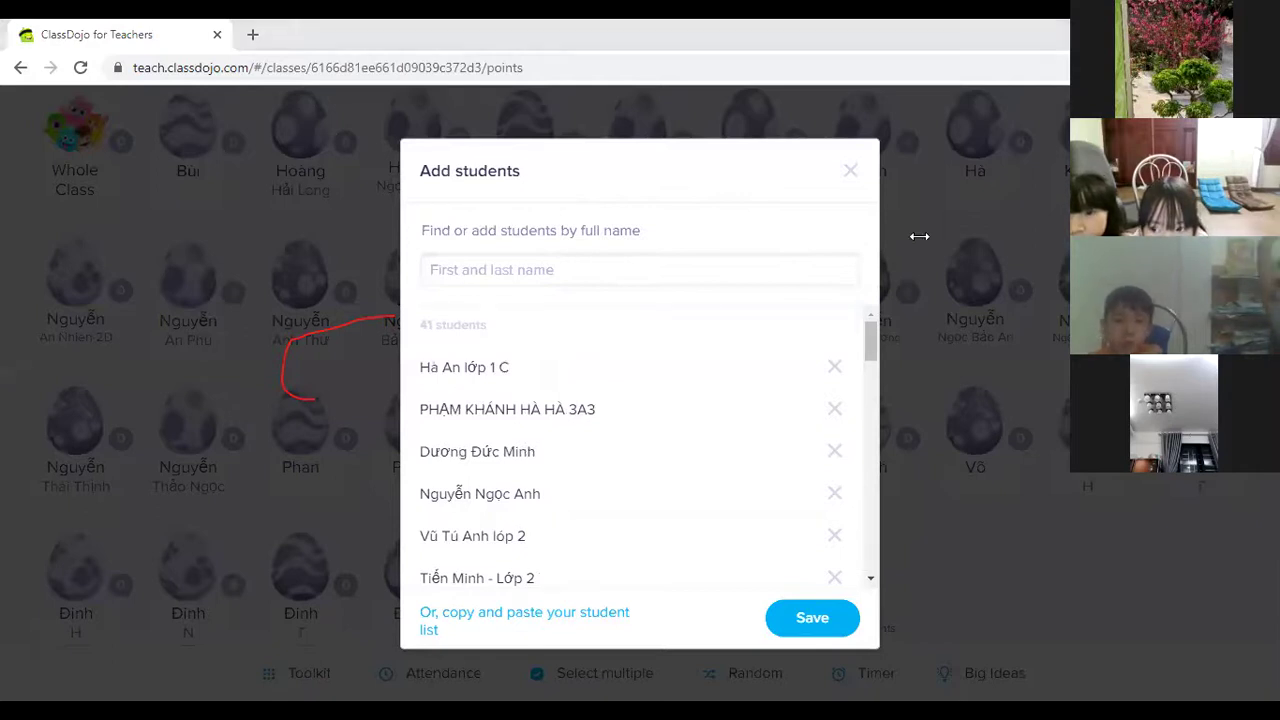
pyautogui.click(643, 281)
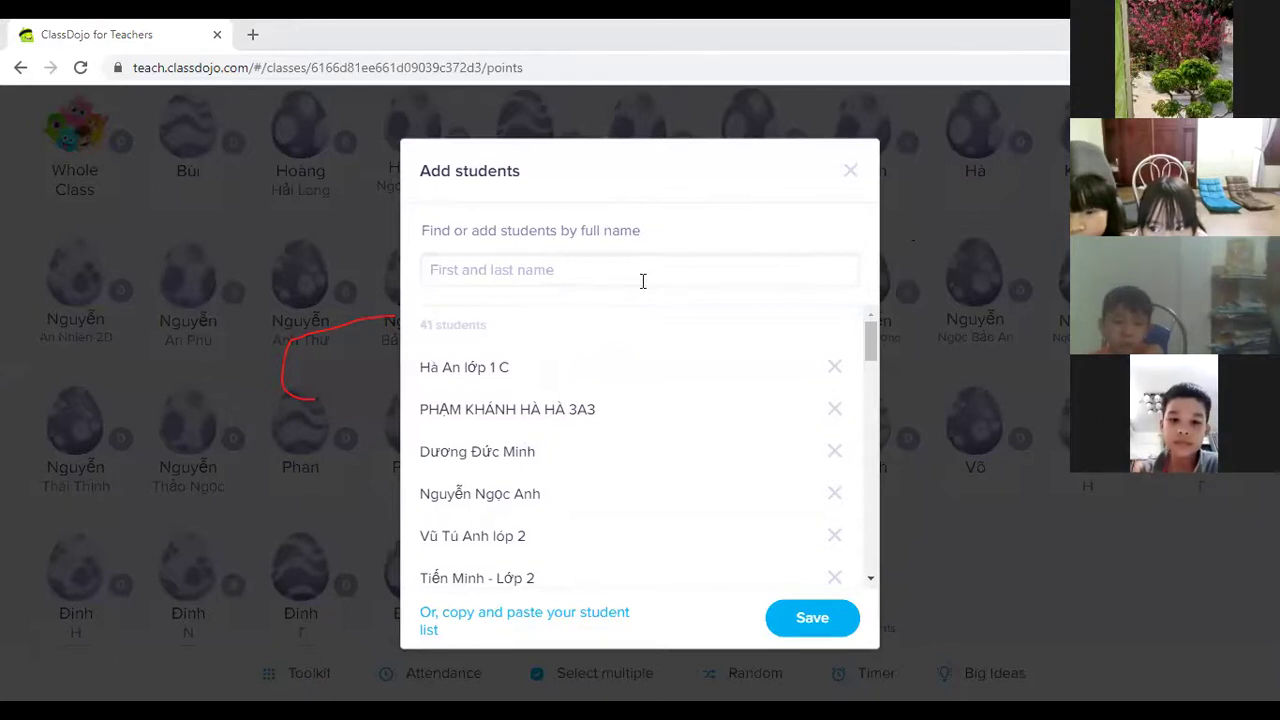
pyautogui.click(436, 314)
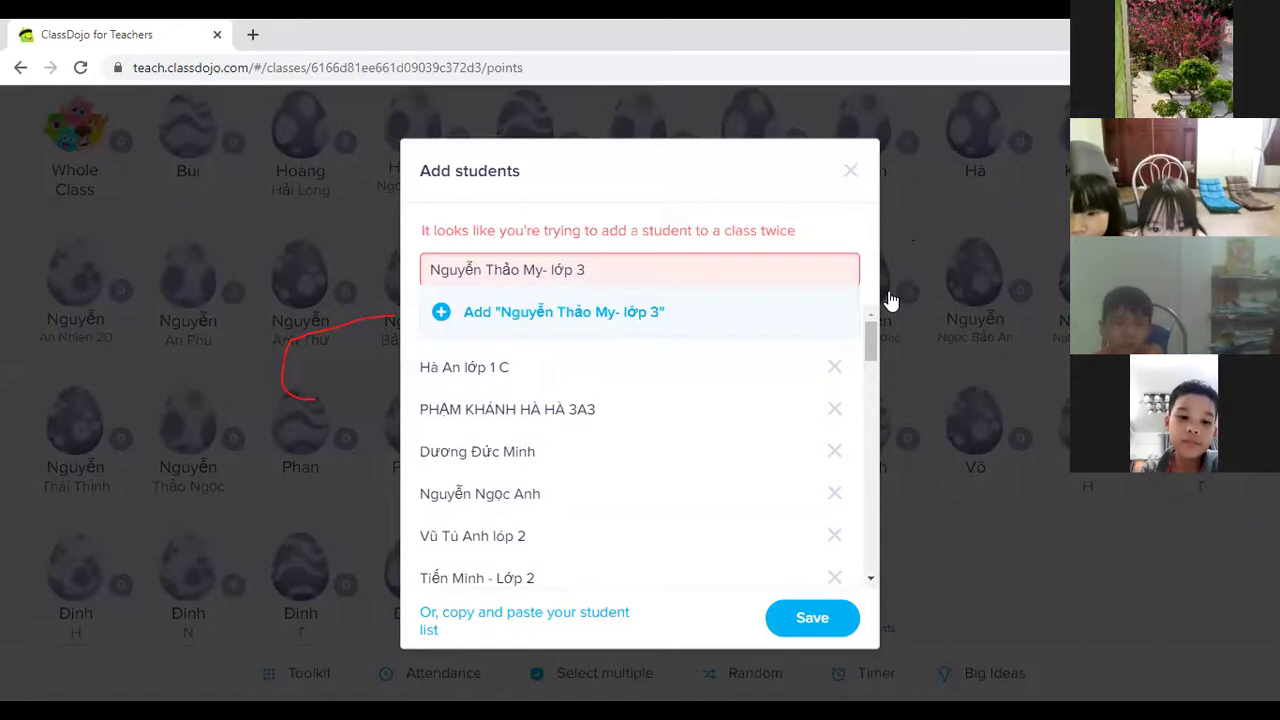
pyautogui.click(544, 270)
pyautogui.click(444, 303)
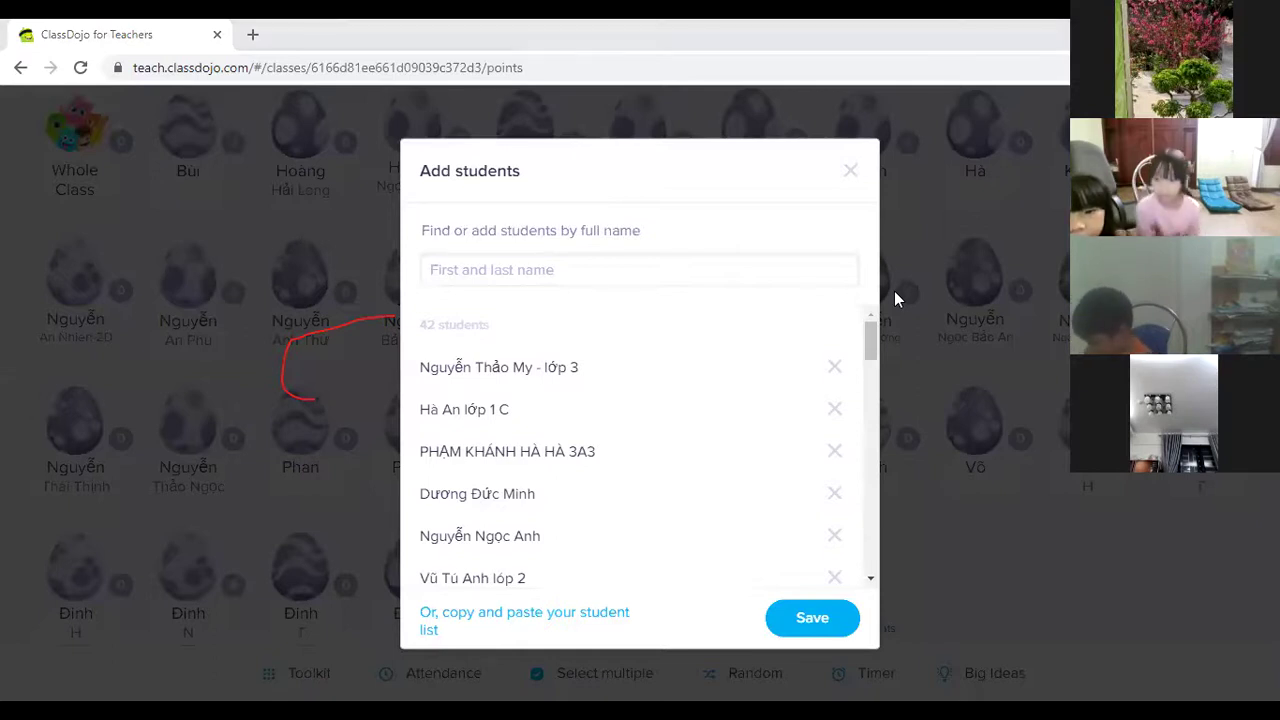
pyautogui.click(547, 270)
pyautogui.write('Phương Nhi')
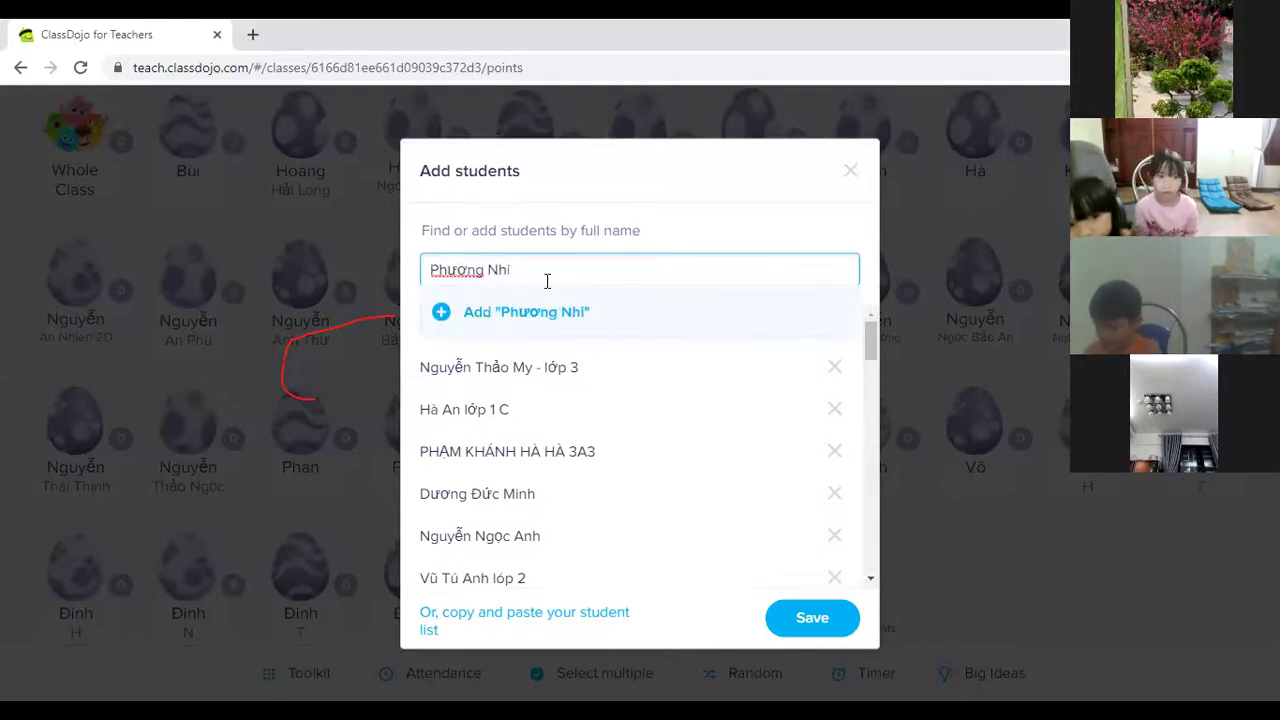
pyautogui.click(443, 318)
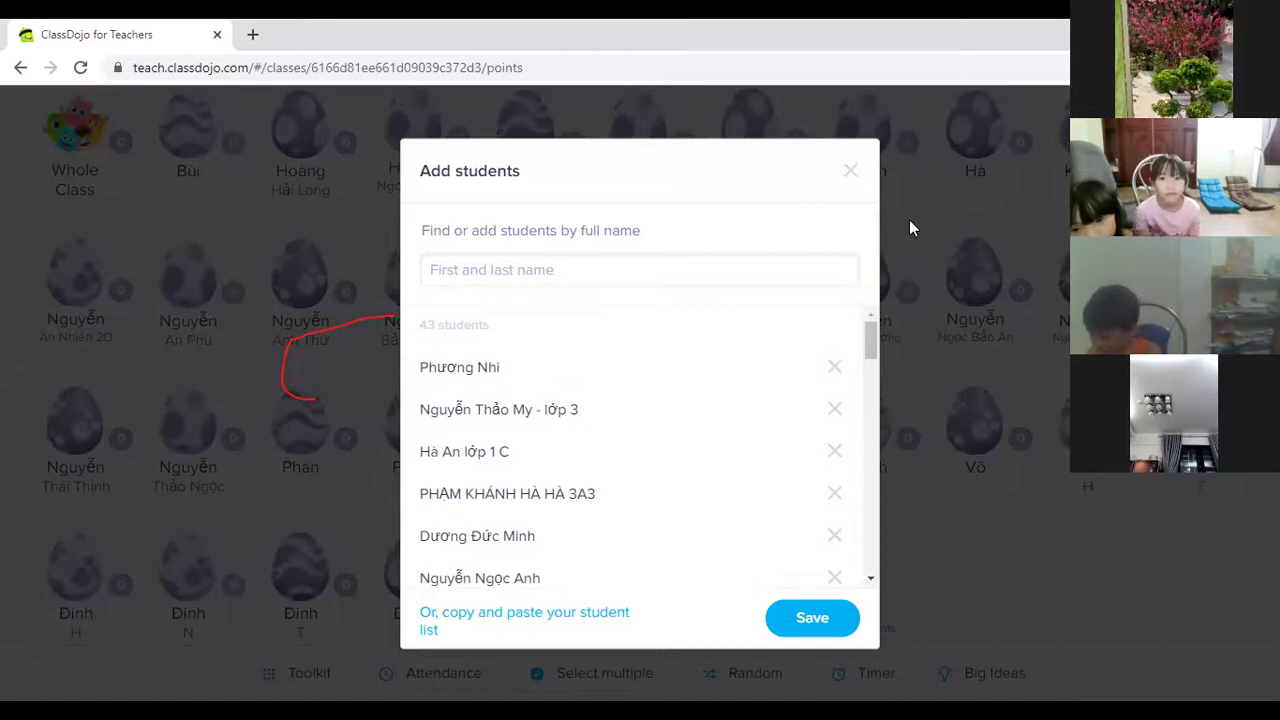
pyautogui.scroll(-2, 585, 409)
pyautogui.scroll(1, 585, 409)
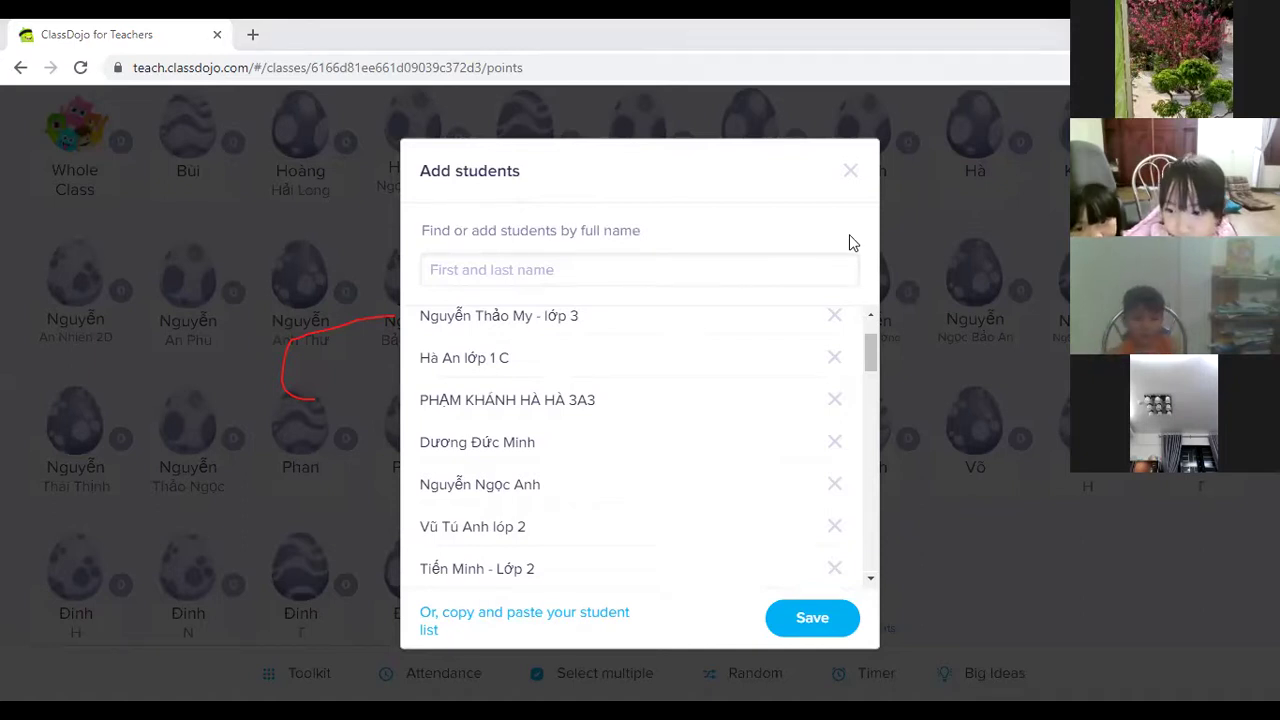
# Replace three names rejected as duplicates with new pasted names, then add the grade-3 student.
pyautogui.click(573, 271)
pyautogui.click(440, 314)
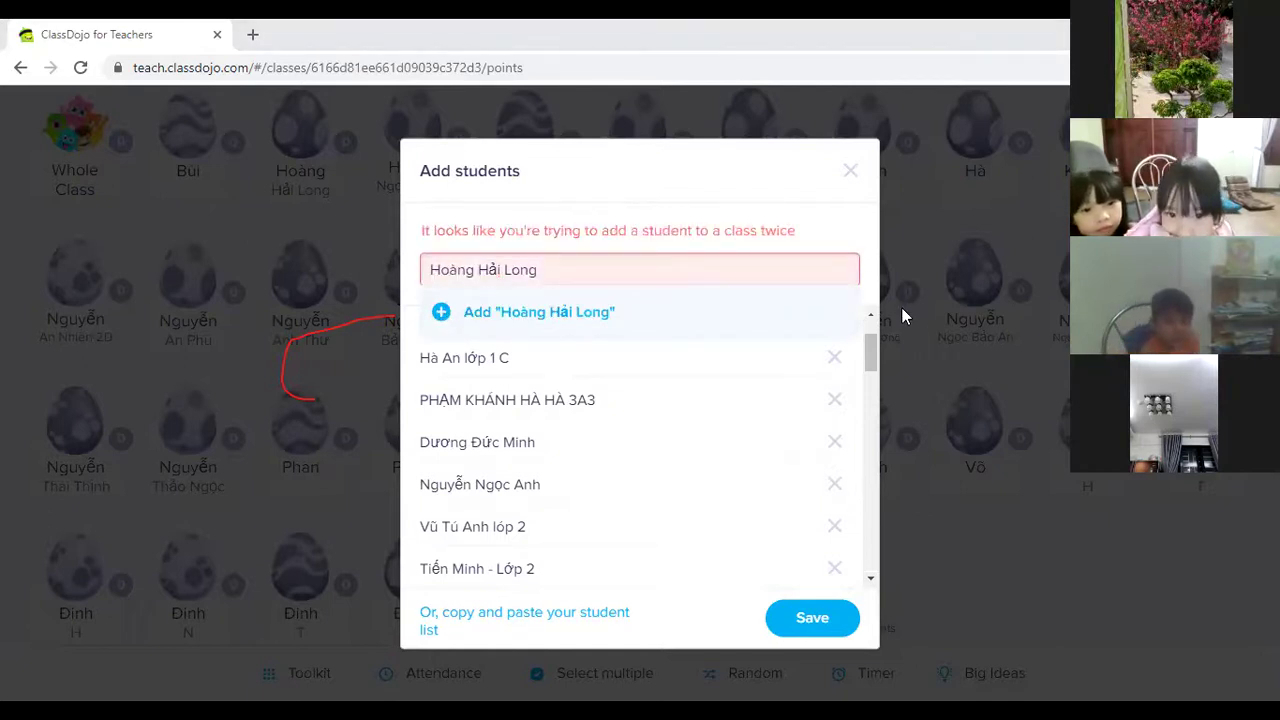
pyautogui.tripleClick(589, 263)
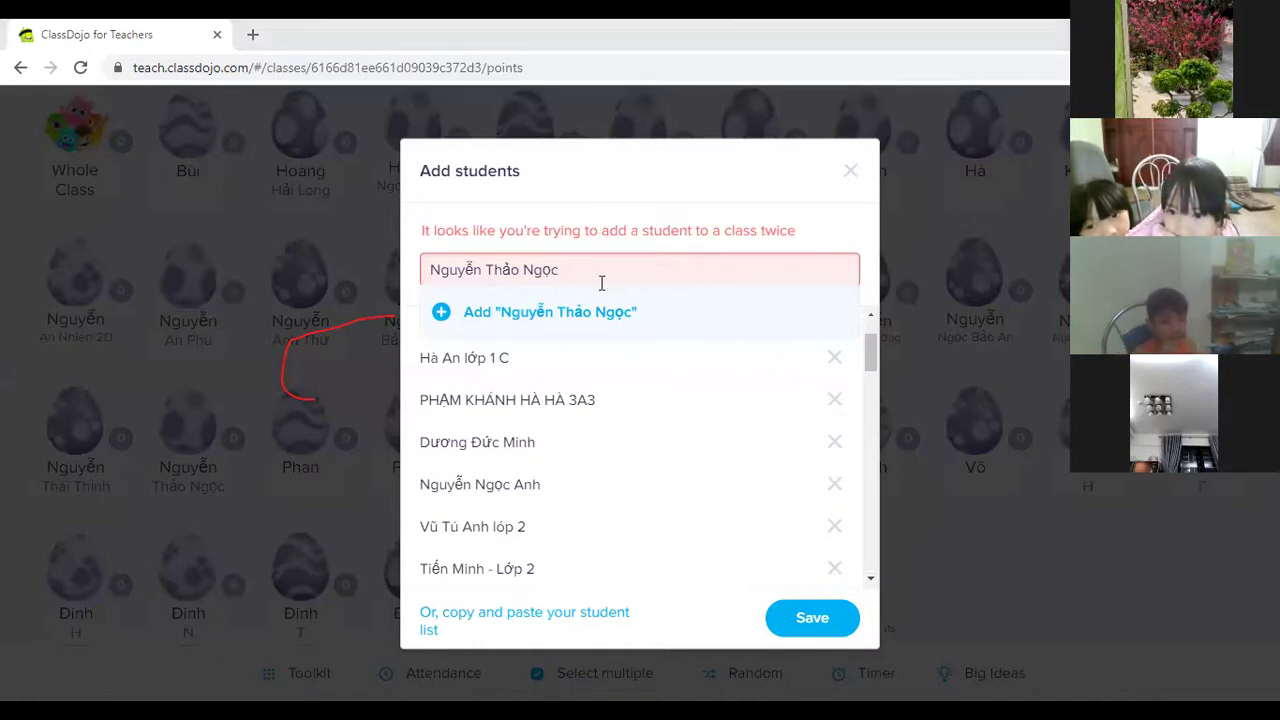
pyautogui.tripleClick(513, 278)
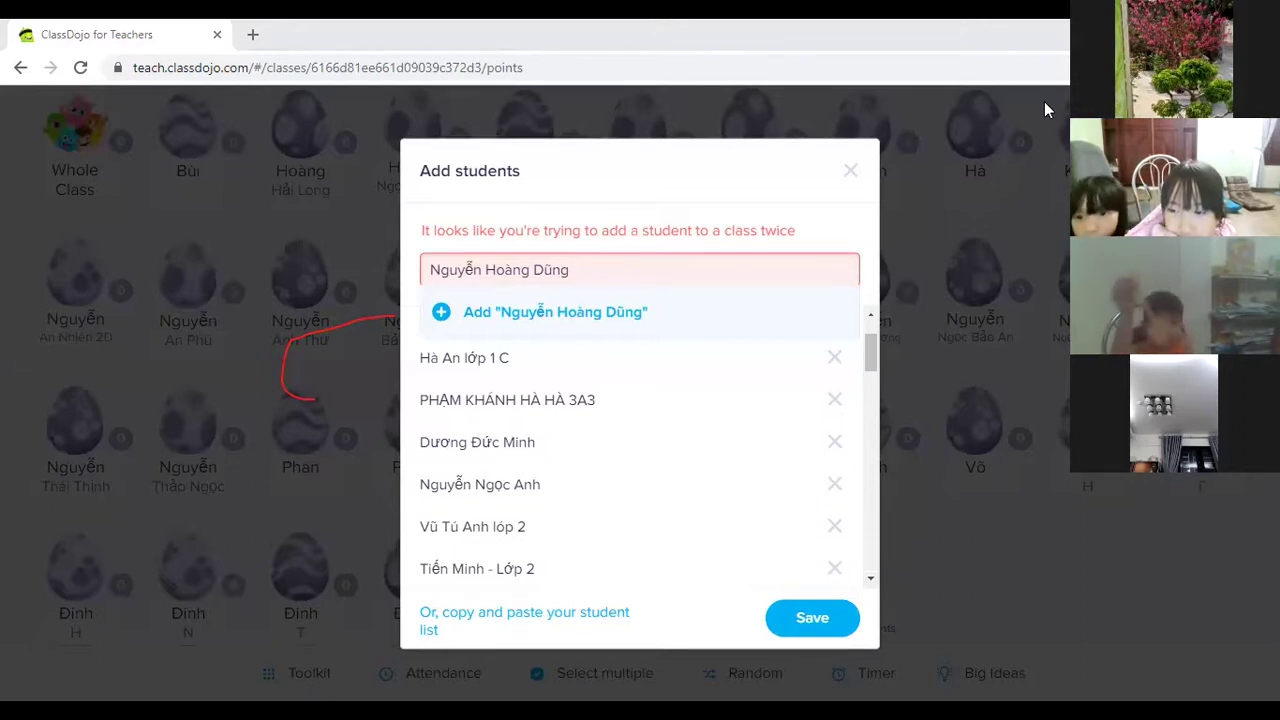
pyautogui.scroll(1, 525, 440)
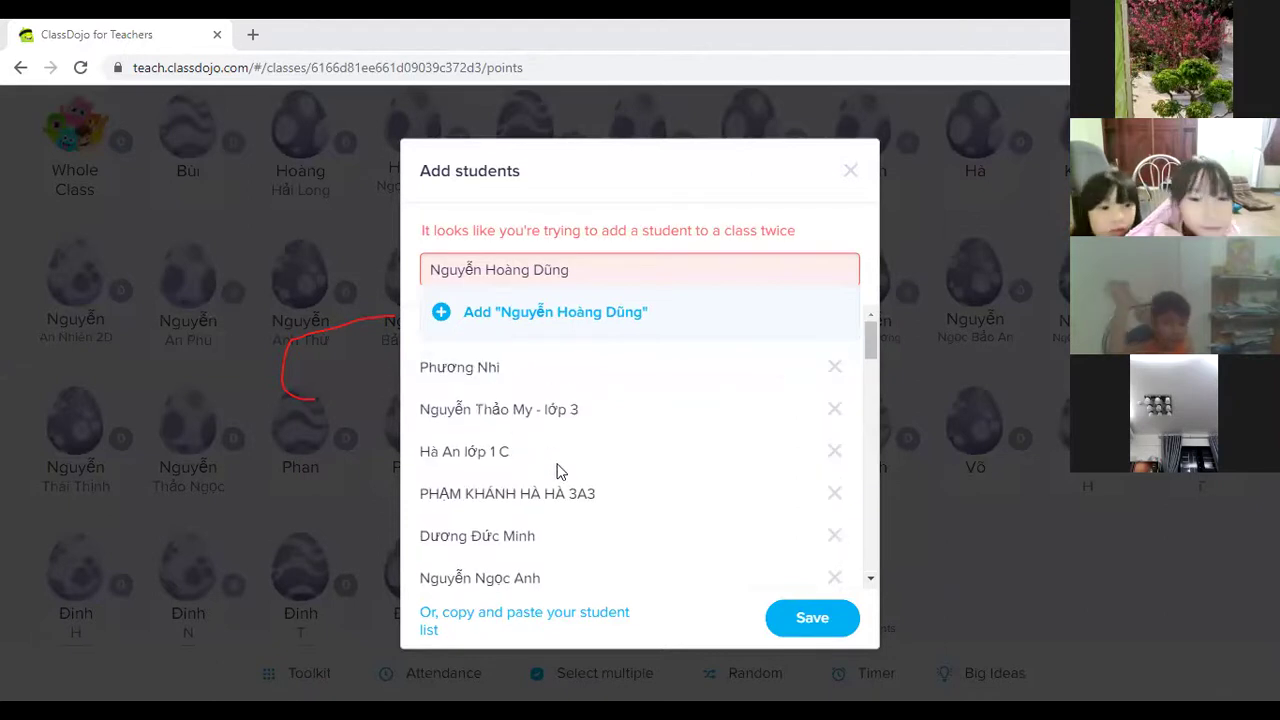
pyautogui.scroll(-2, 557, 468)
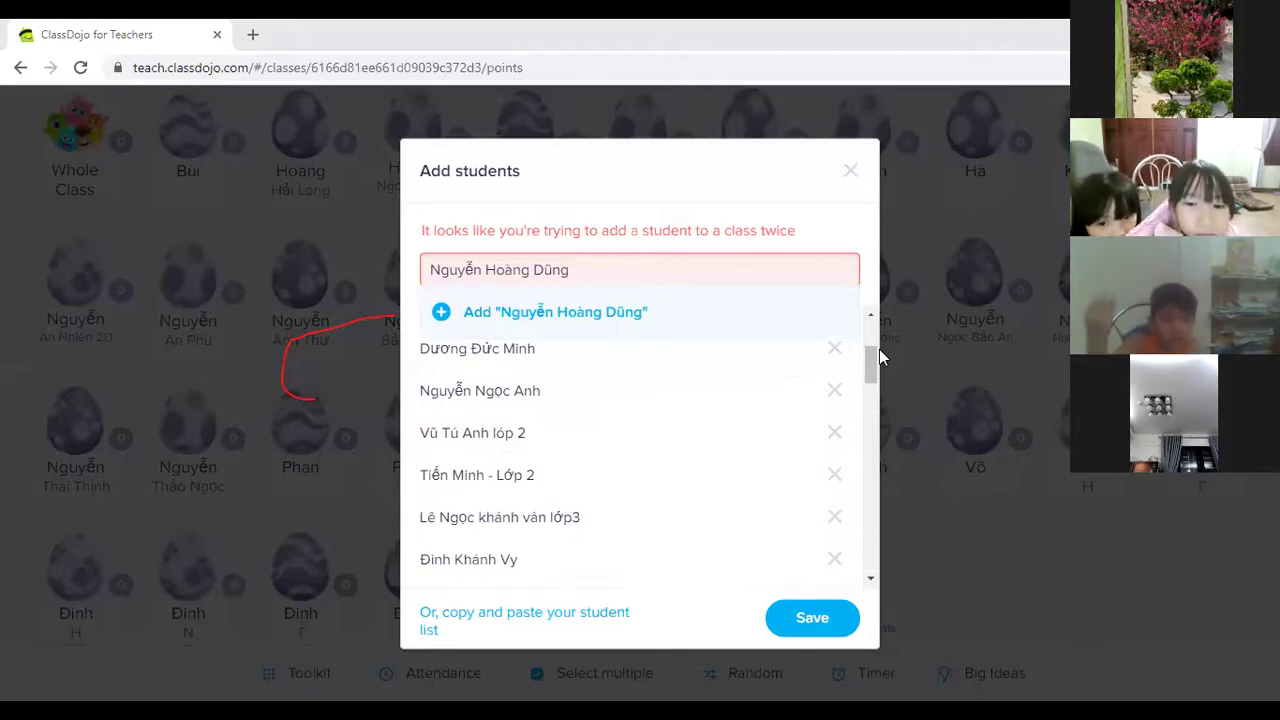
pyautogui.tripleClick(637, 275)
pyautogui.write('thanh phonglop 3')
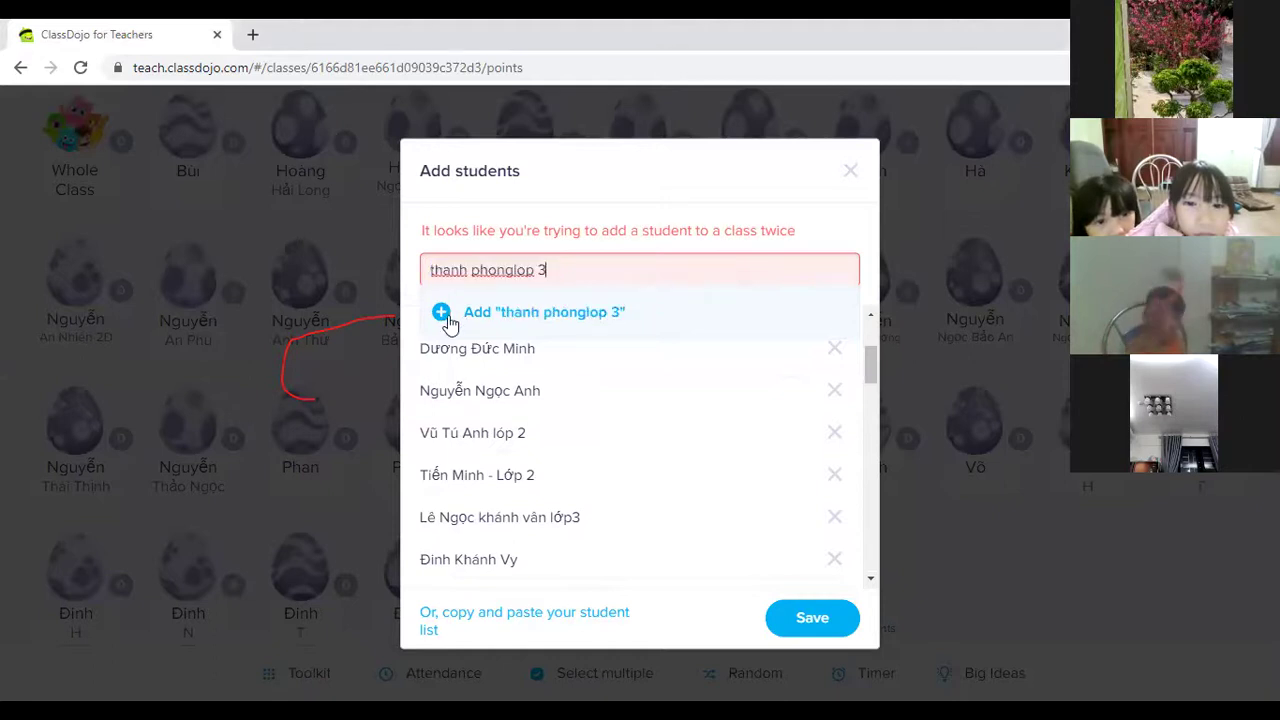
pyautogui.click(441, 312)
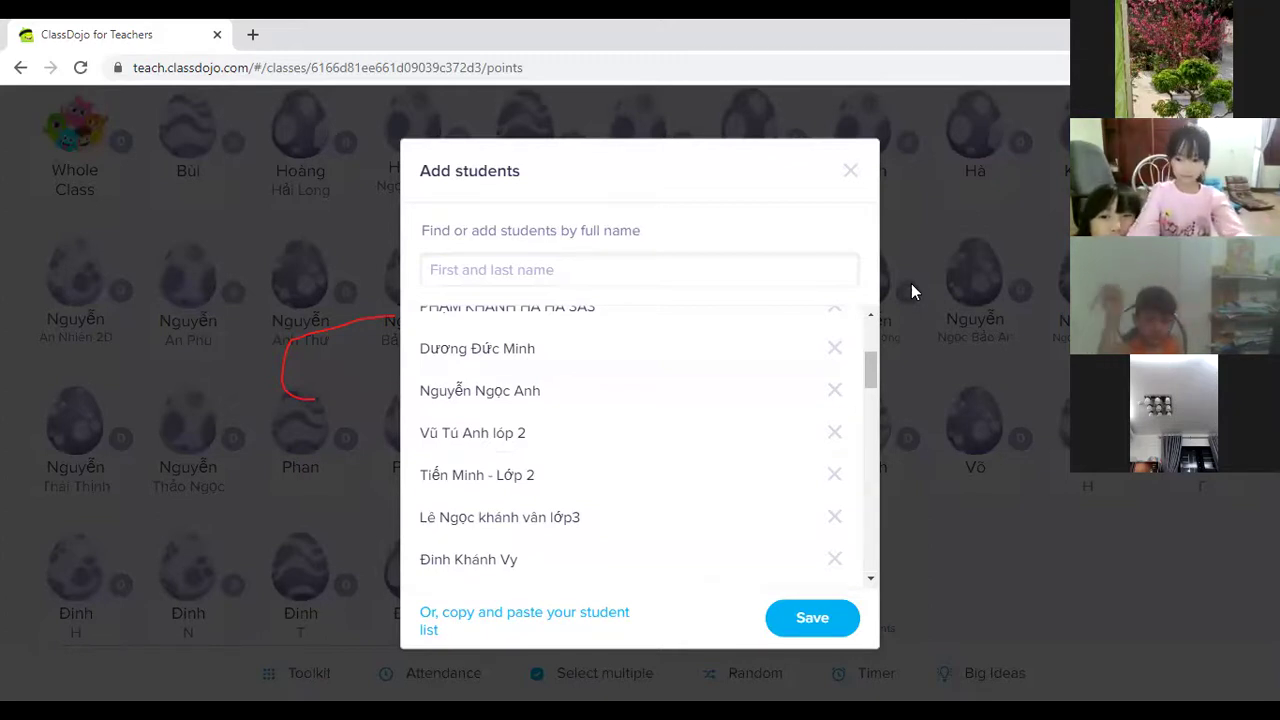
# Type a student's name tagged lớp 2, fixing typos, and add it to the queue.
pyautogui.click(460, 272)
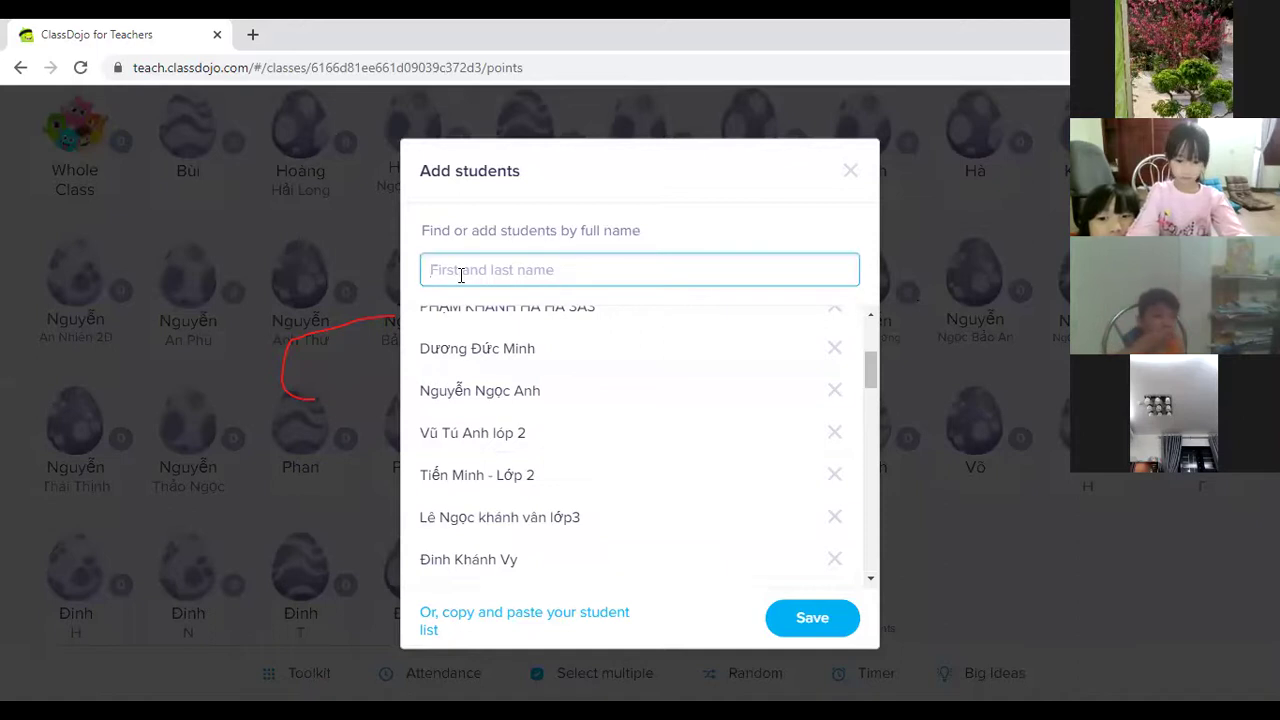
pyautogui.write('Ngoc')
pyautogui.press('BackSpace')
pyautogui.press('BackSpace')
pyautogui.press('BackSpace')
pyautogui.write('c Khue')
pyautogui.write('e Lee')
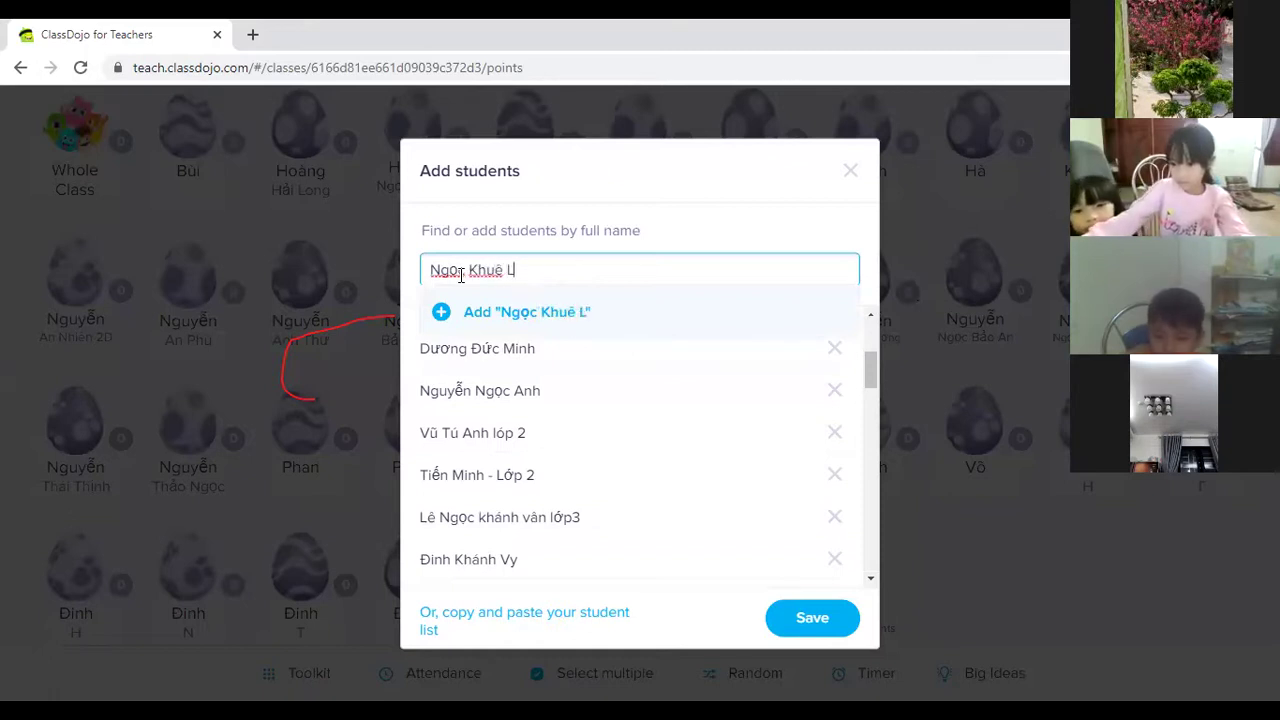
pyautogui.press('BackSpace')
pyautogui.press('BackSpace')
pyautogui.press('BackSpace')
pyautogui.write('lớp 2')
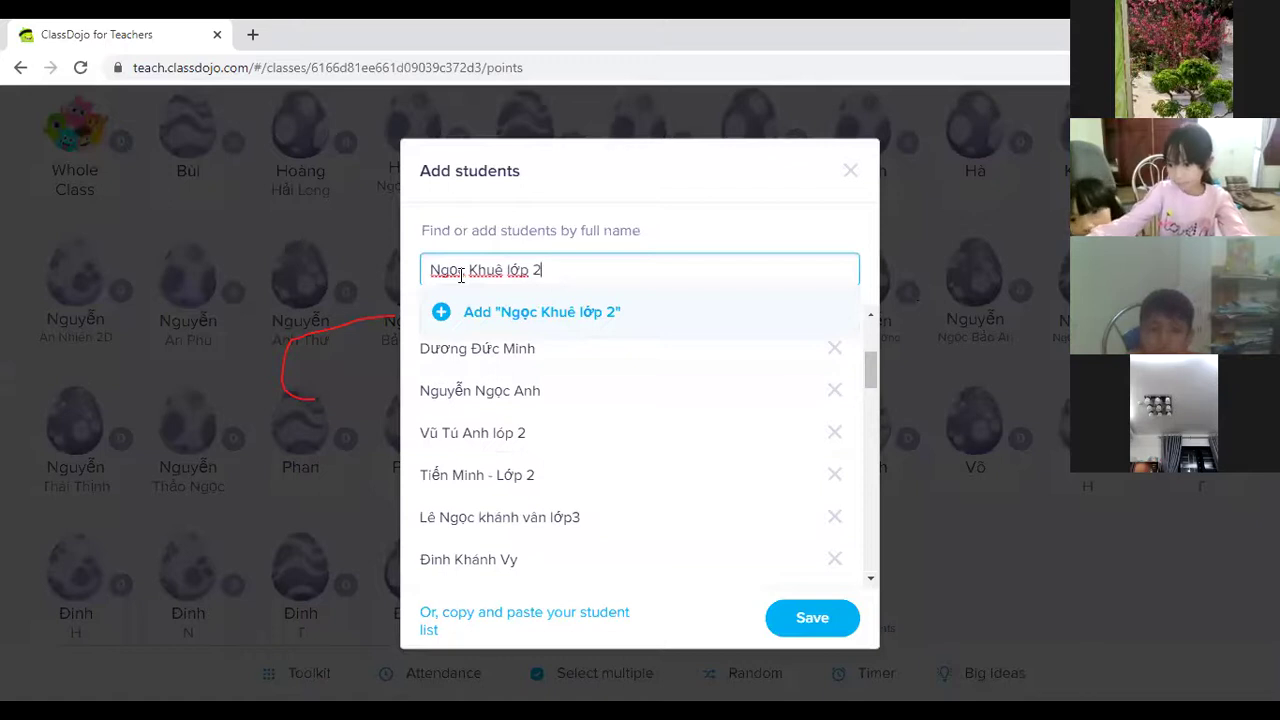
pyautogui.click(440, 314)
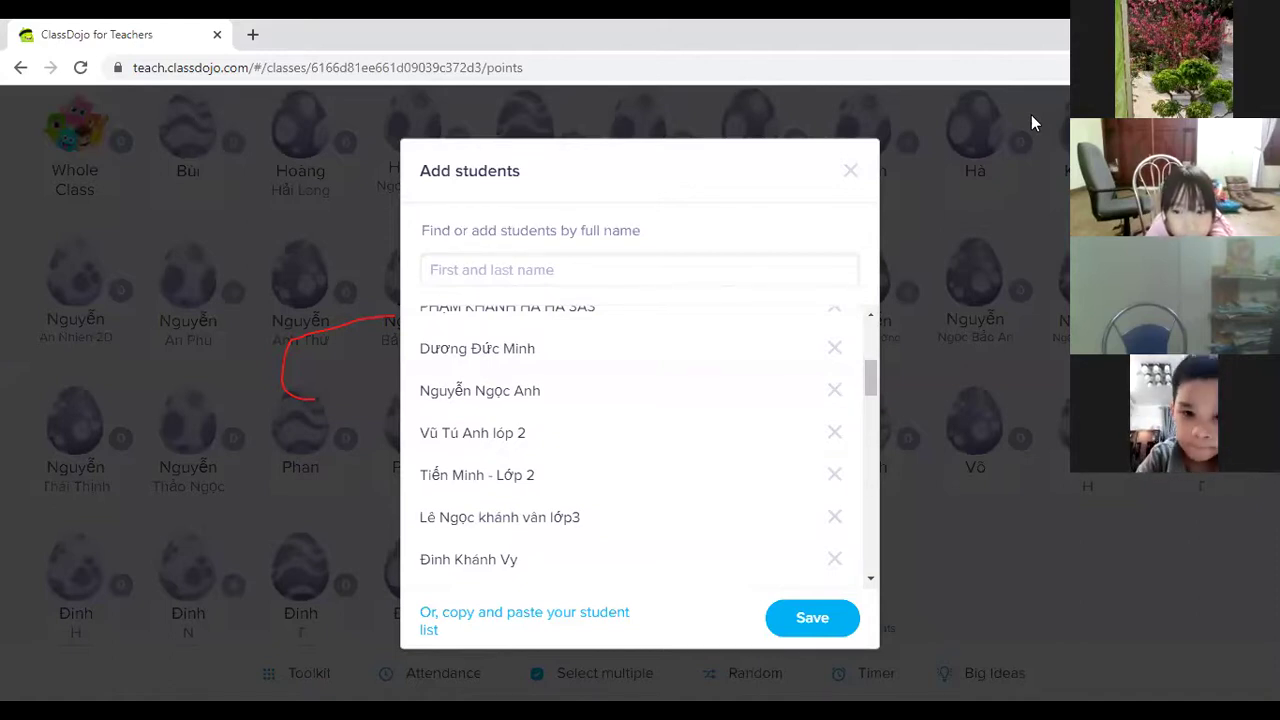
# Add two grade-2 students, one tagged 2a2 and one tagged lớp 2 after fixing typos.
pyautogui.click(521, 268)
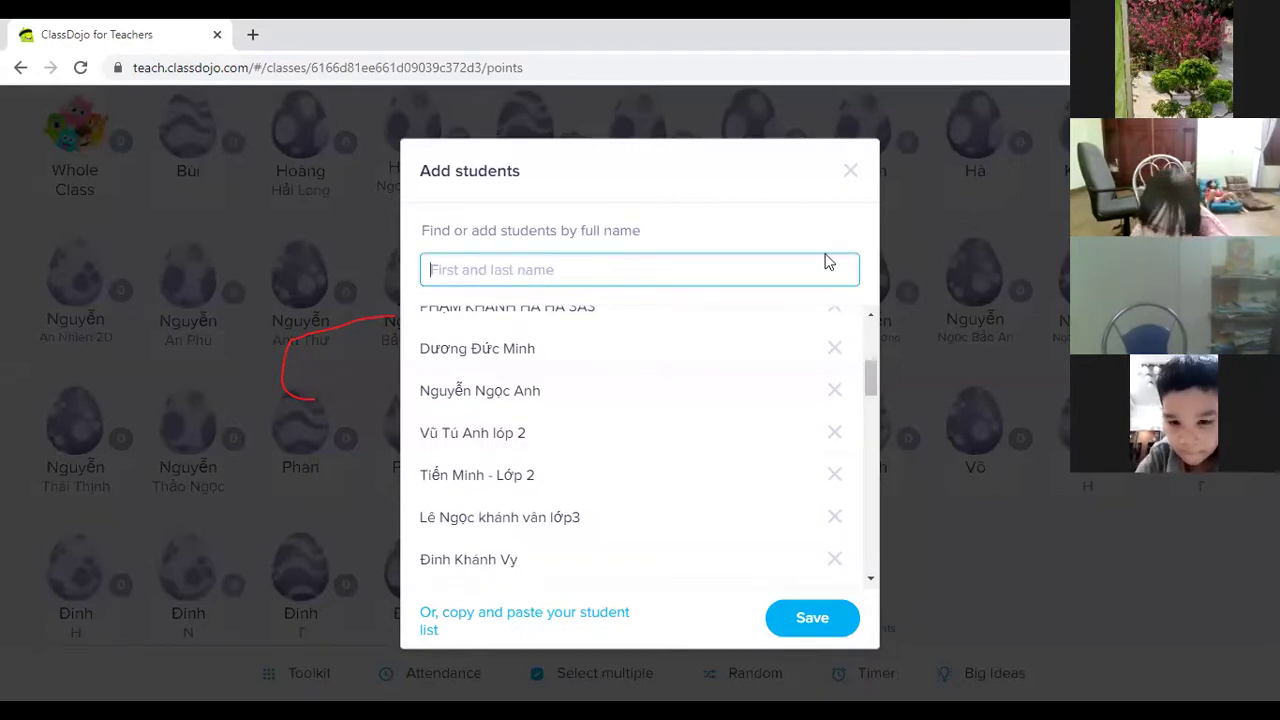
pyautogui.write('Vy')
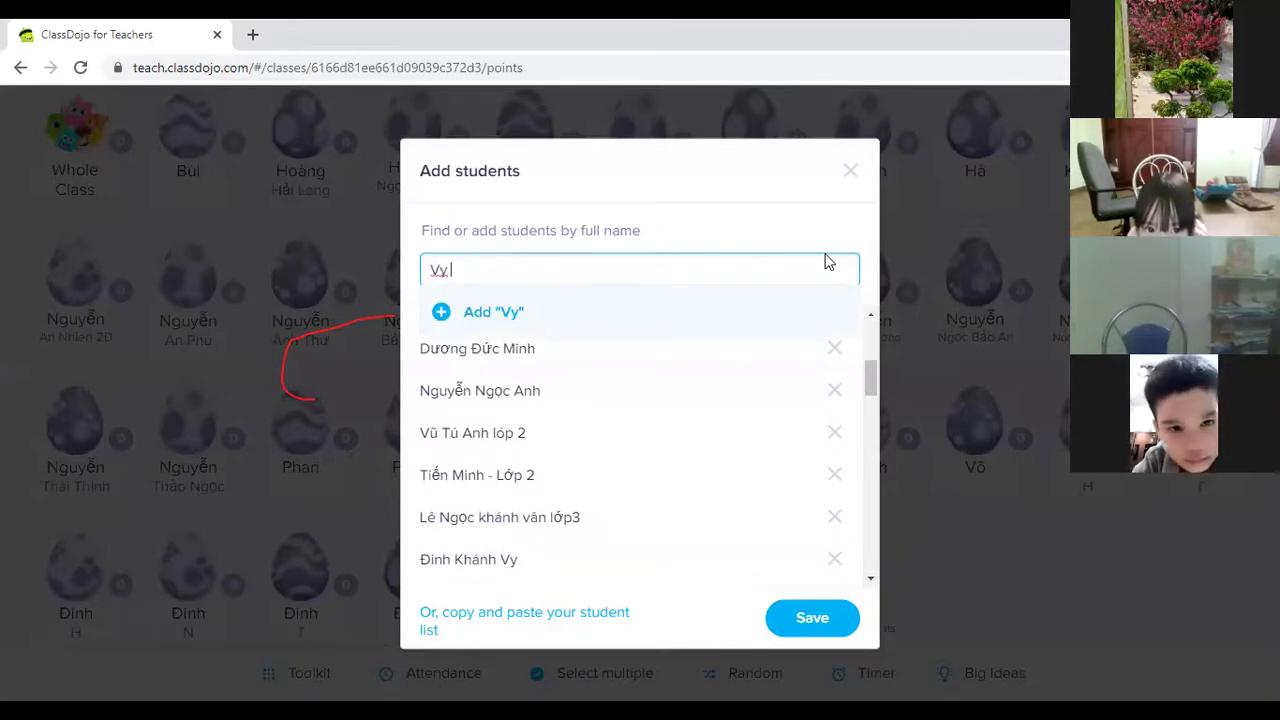
pyautogui.write(' 2a2')
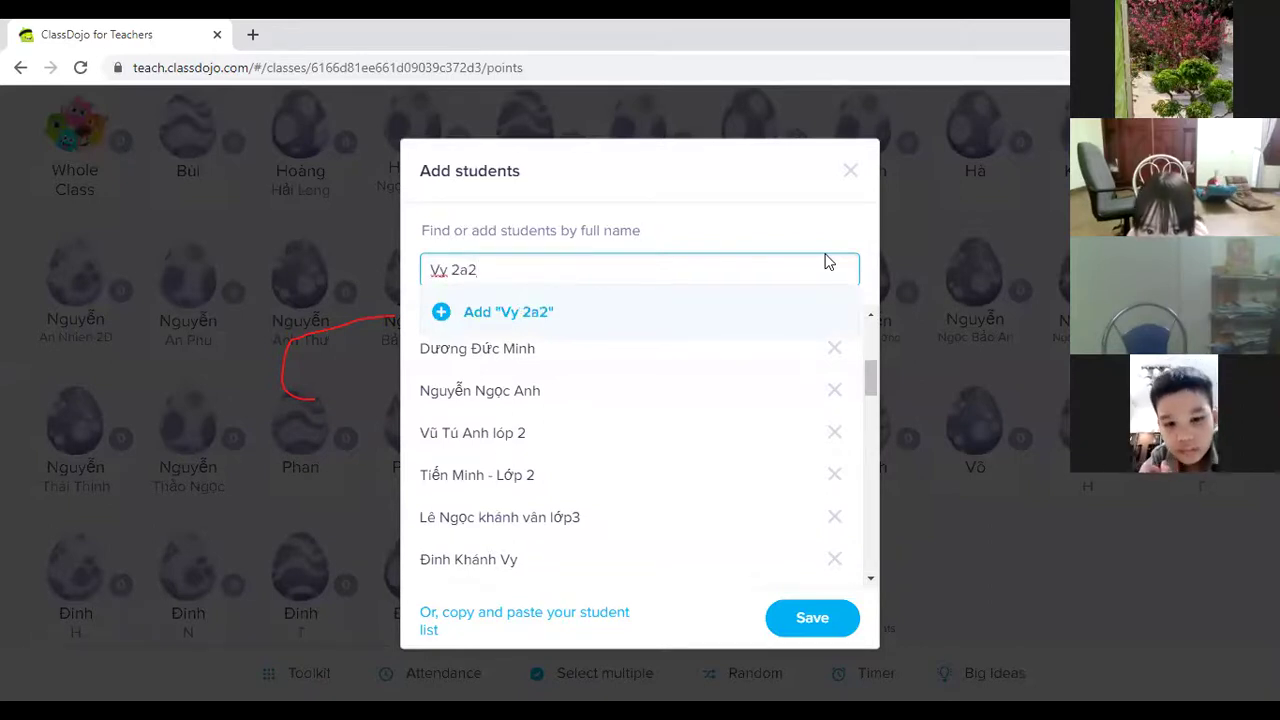
pyautogui.click(443, 312)
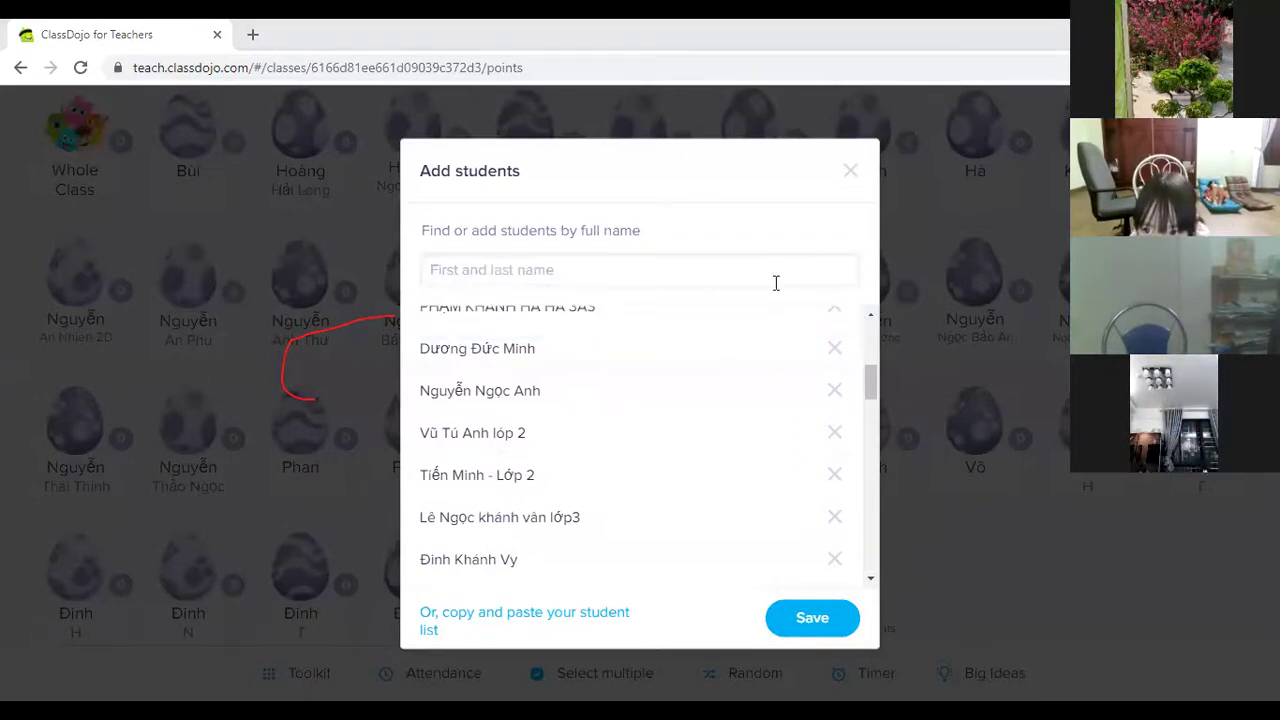
pyautogui.click(550, 269)
pyautogui.write('H')
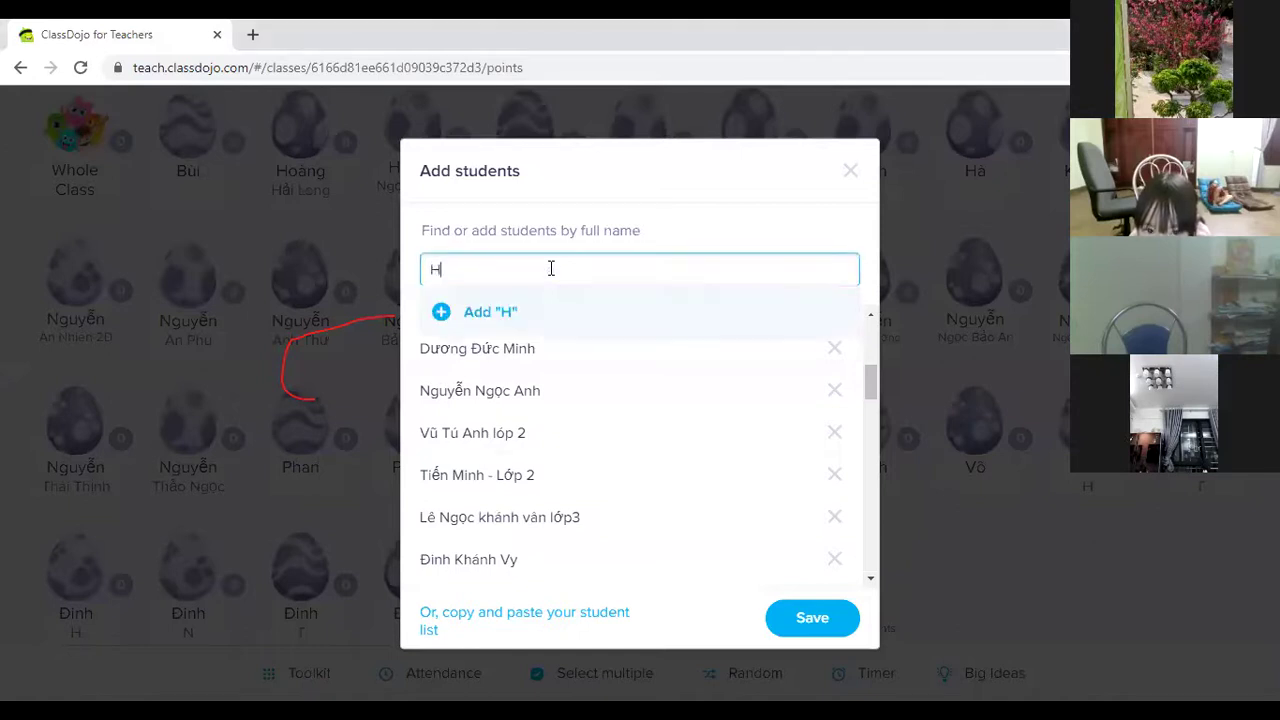
pyautogui.write('ương Quỳnh')
pyautogui.press('BackSpace')
pyautogui.press('BackSpace')
pyautogui.press('BackSpace')
pyautogui.press('BackSpace')
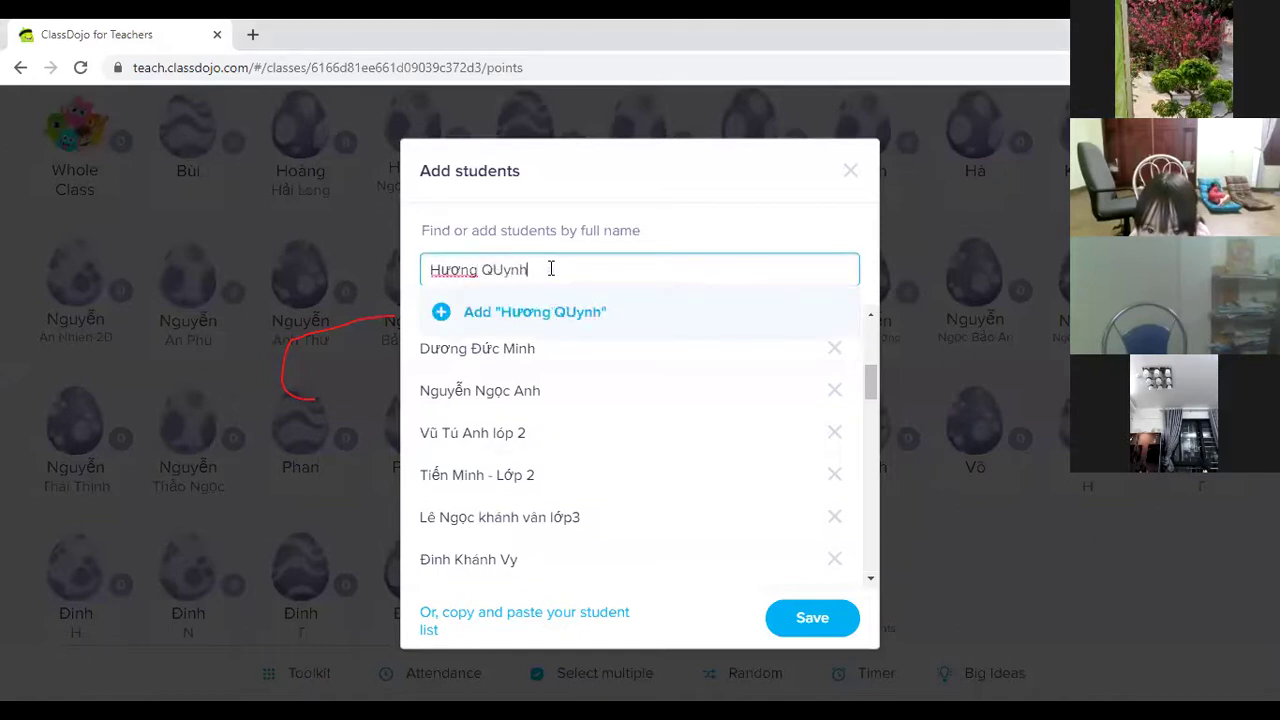
pyautogui.write('uỳnh L')
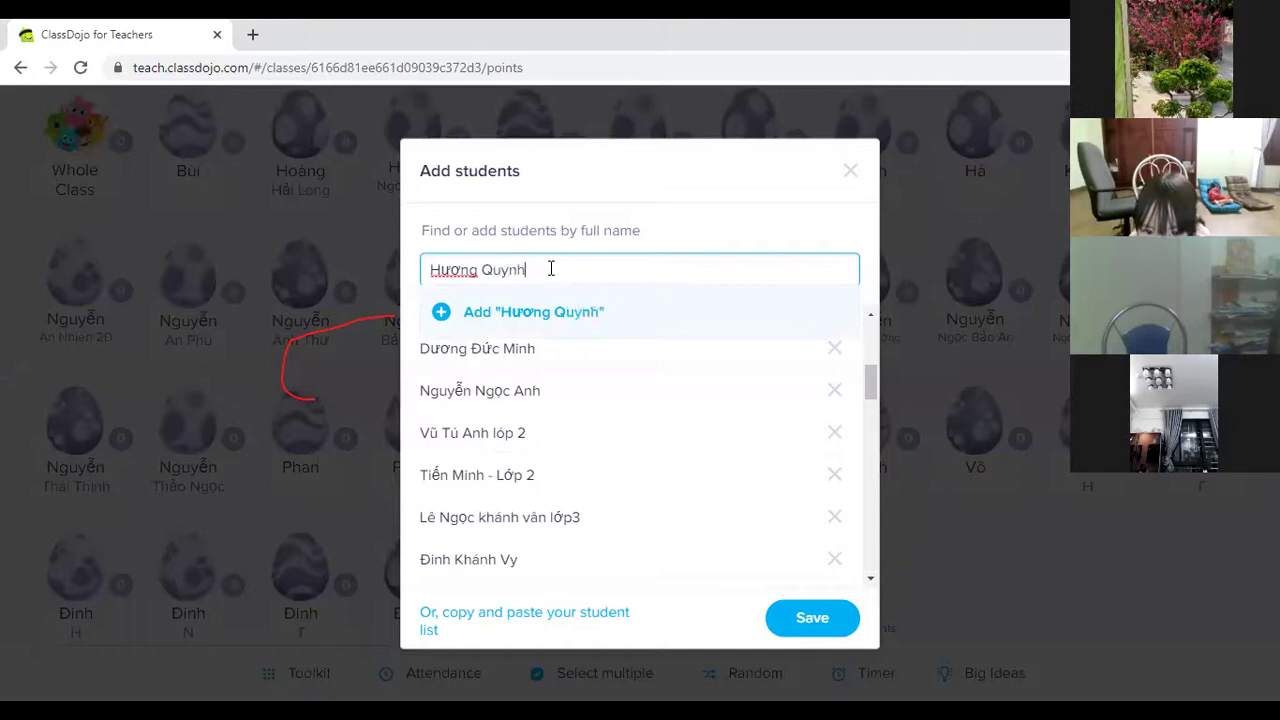
pyautogui.press('BackSpace')
pyautogui.write('lớp 2')
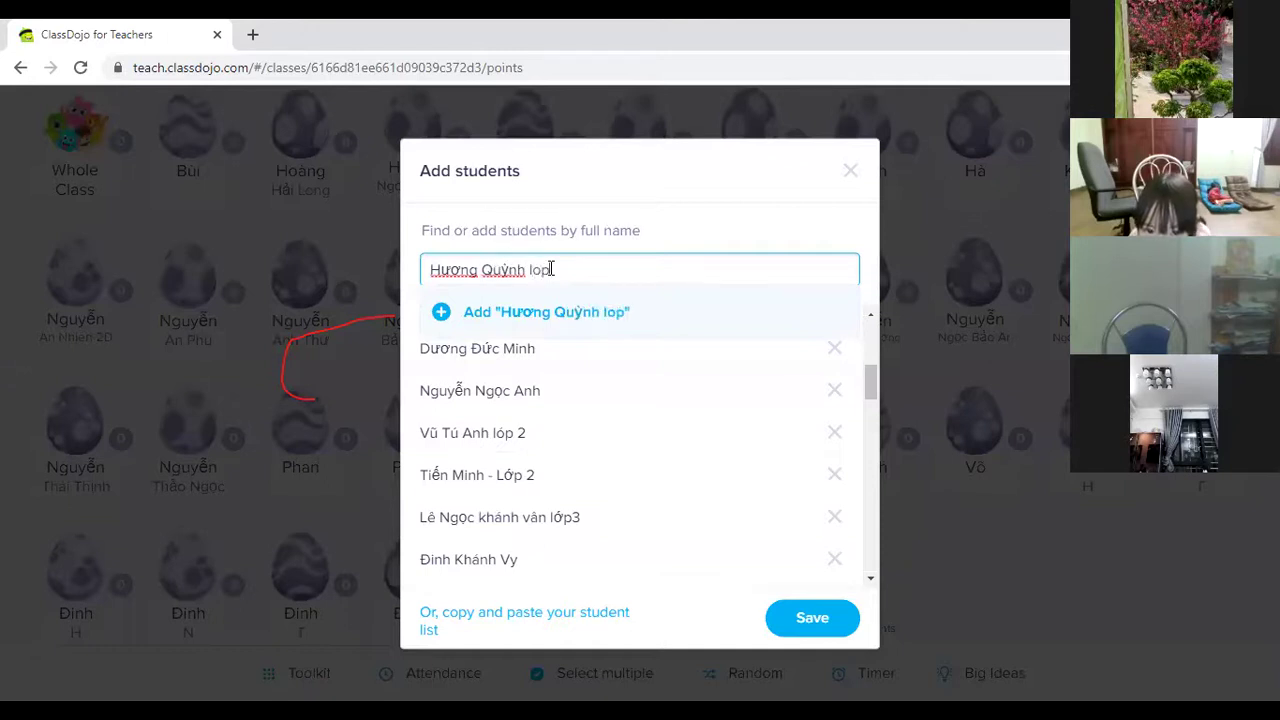
pyautogui.click(442, 312)
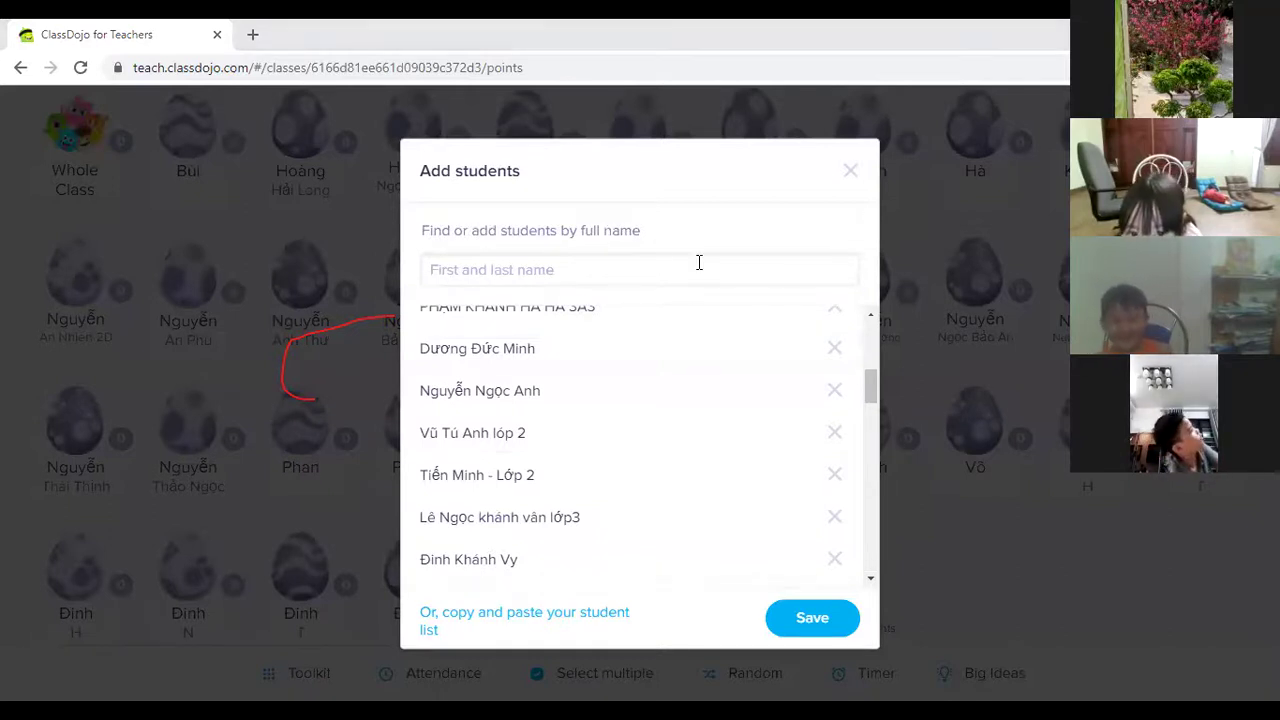
# Paste and add one more grade-2 student's full name.
pyautogui.click(462, 274)
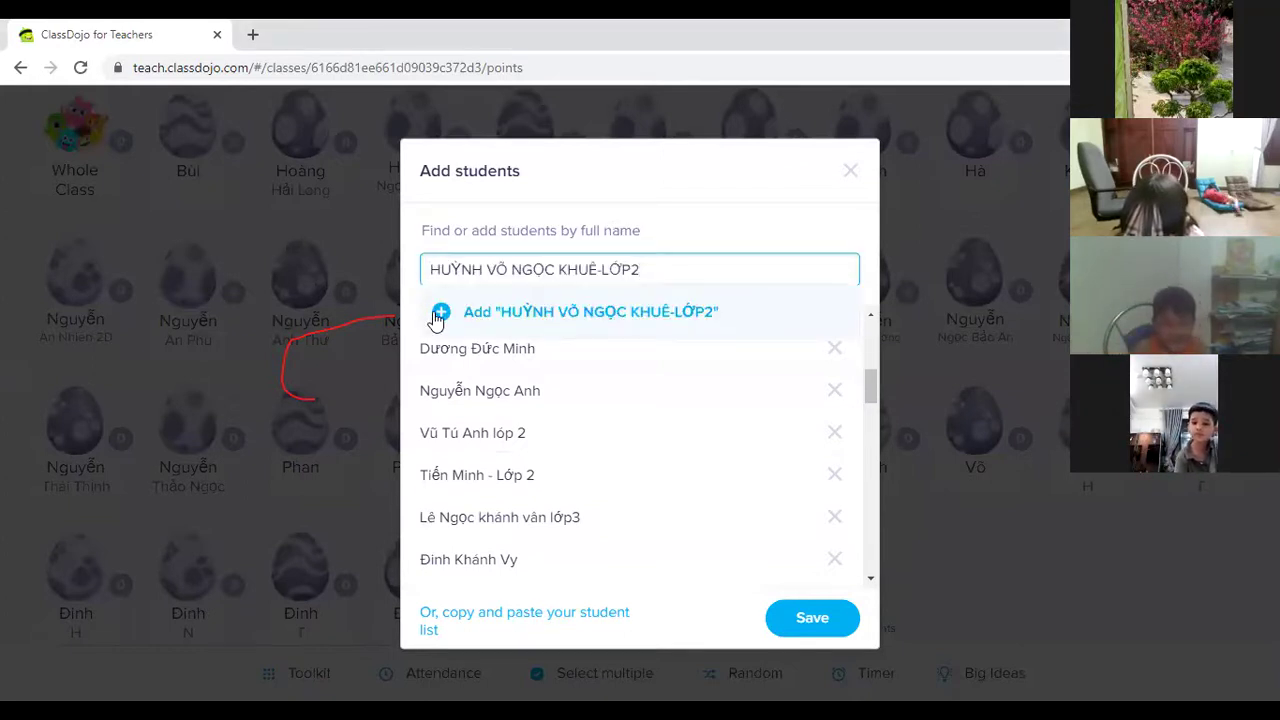
pyautogui.click(429, 317)
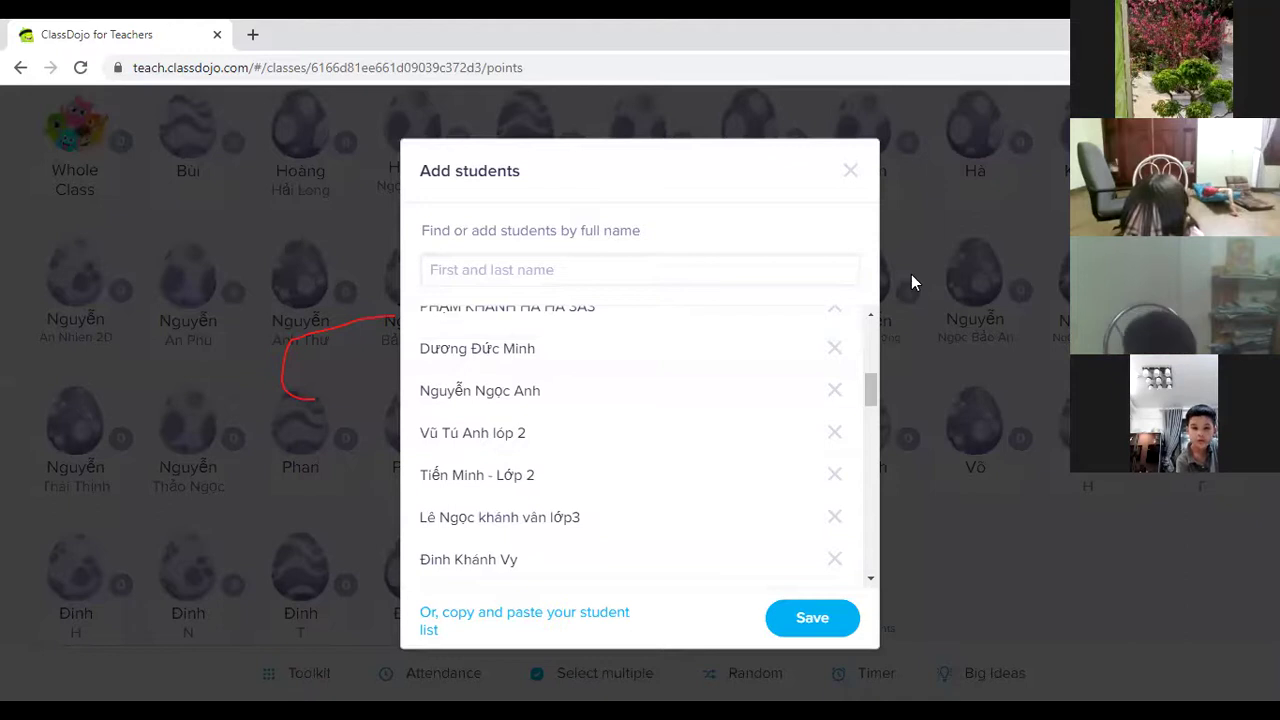
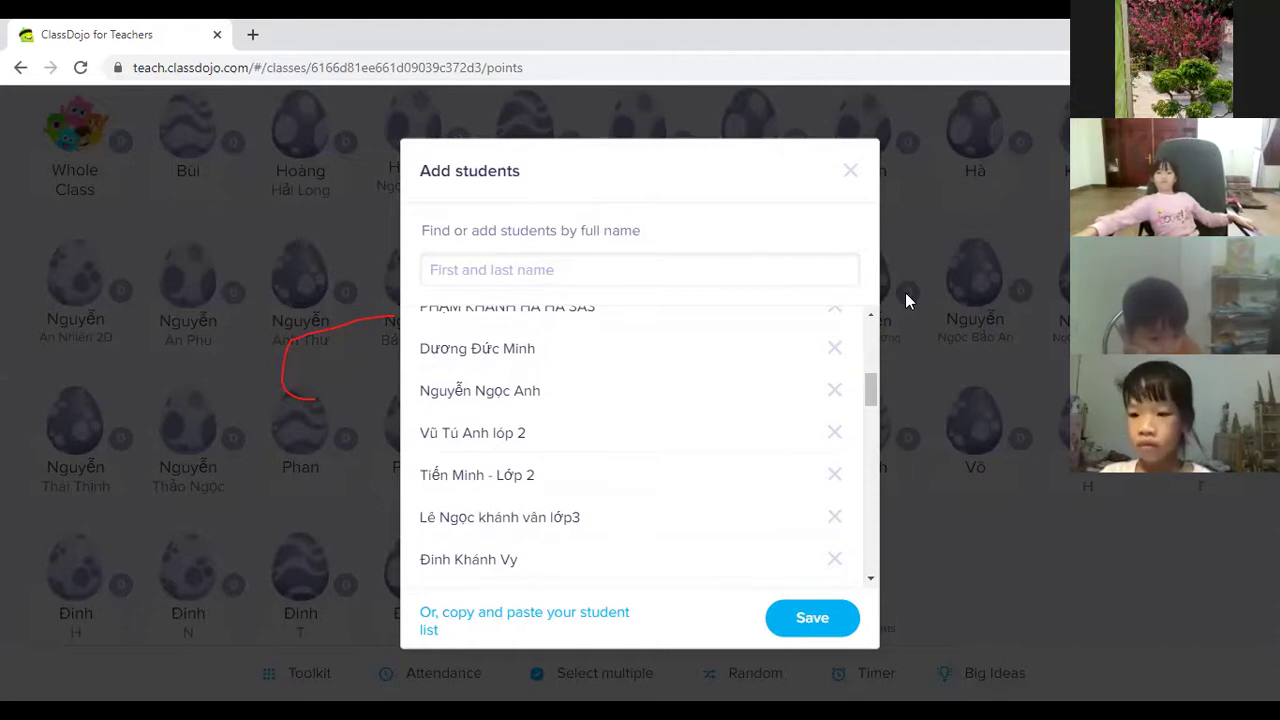
# Type a student's full name with 'lớp 4', fixing typos, and add them to the class.
pyautogui.click(575, 271)
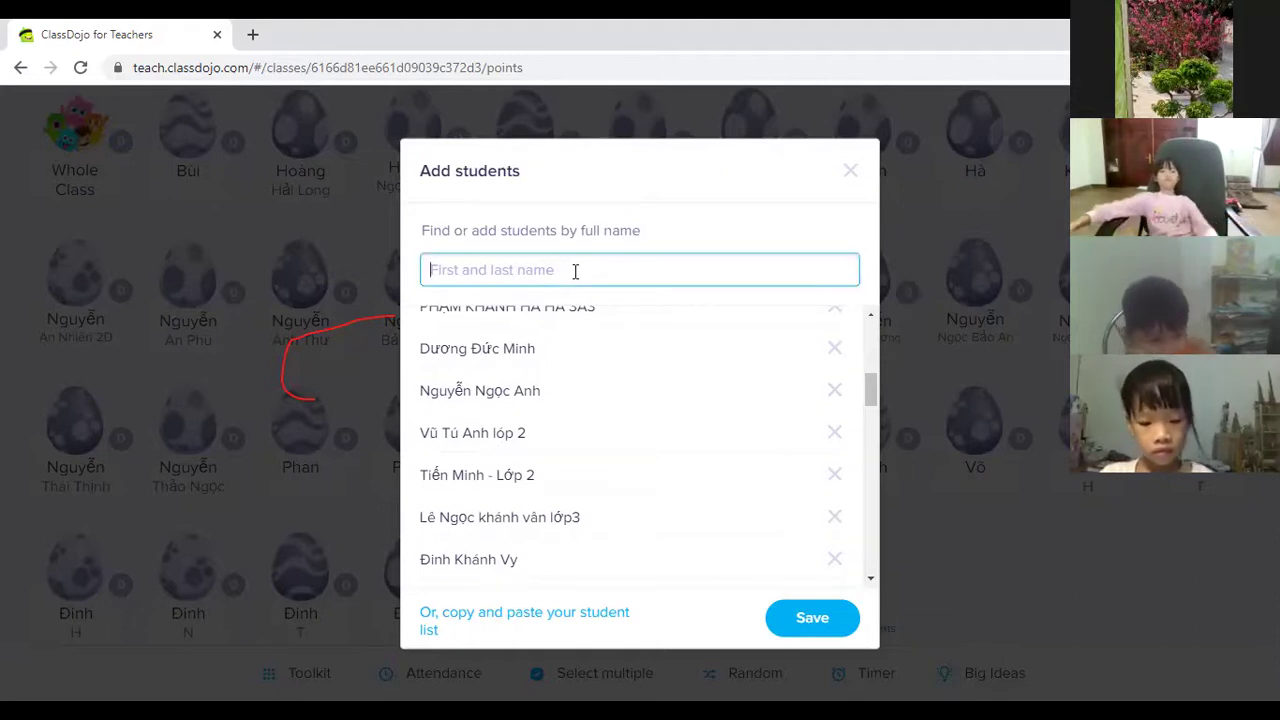
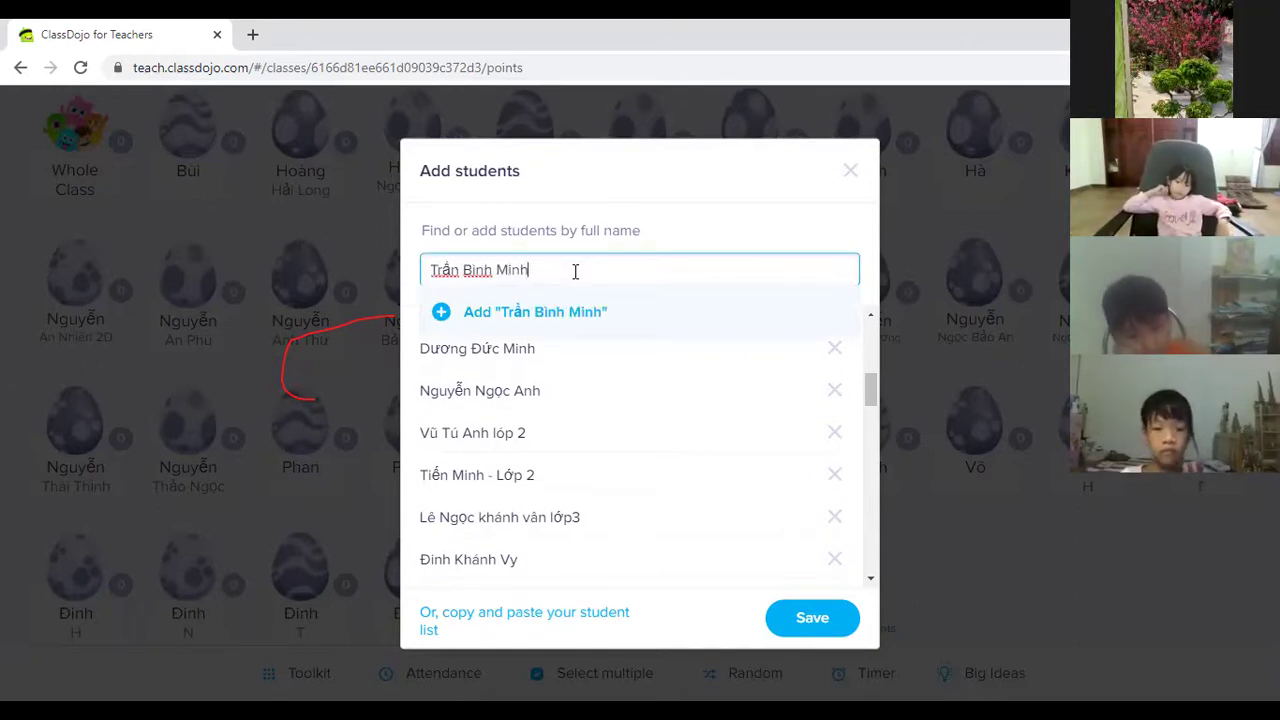
pyautogui.write(' lớp 34')
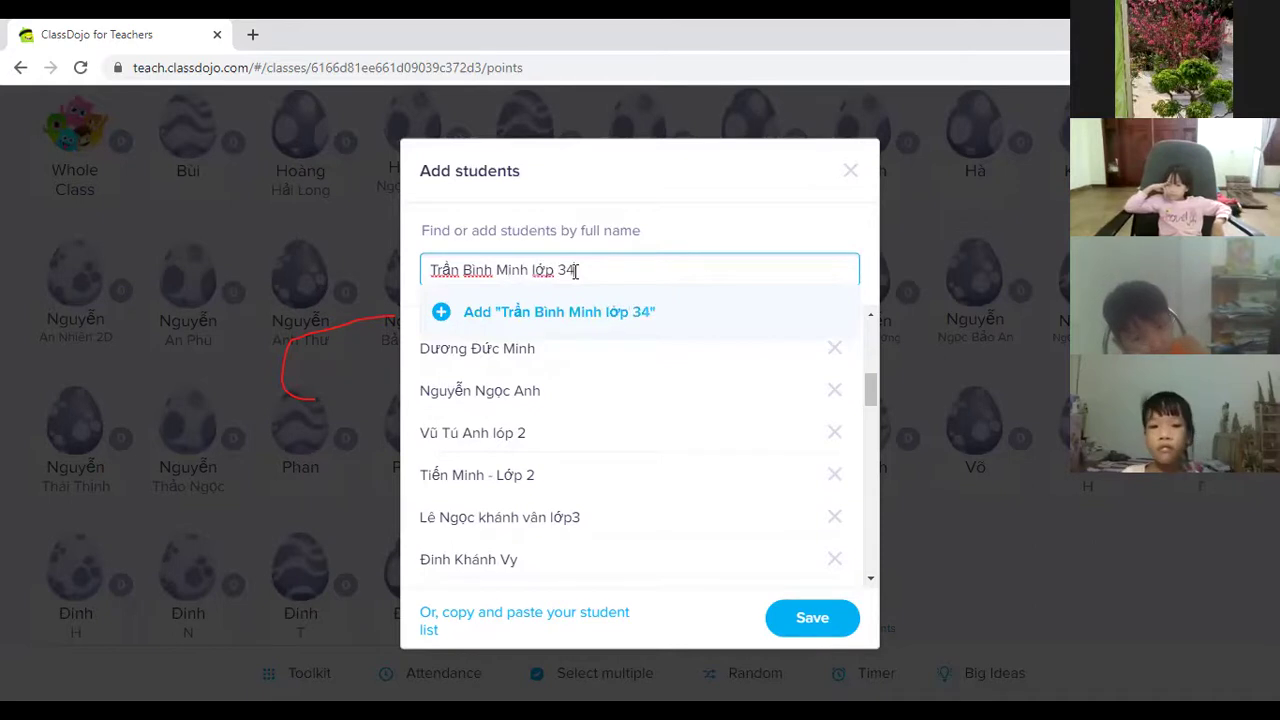
pyautogui.press('BackSpace')
pyautogui.press('BackSpace')
pyautogui.write('4')
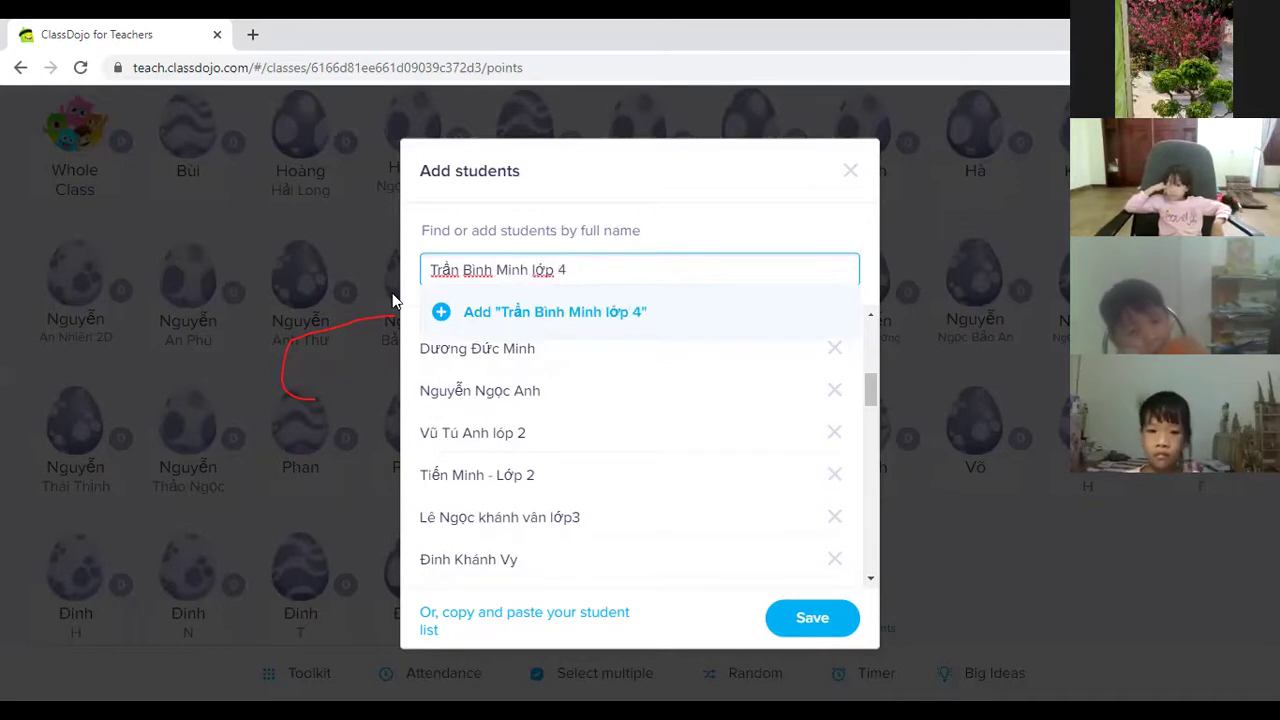
pyautogui.click(444, 314)
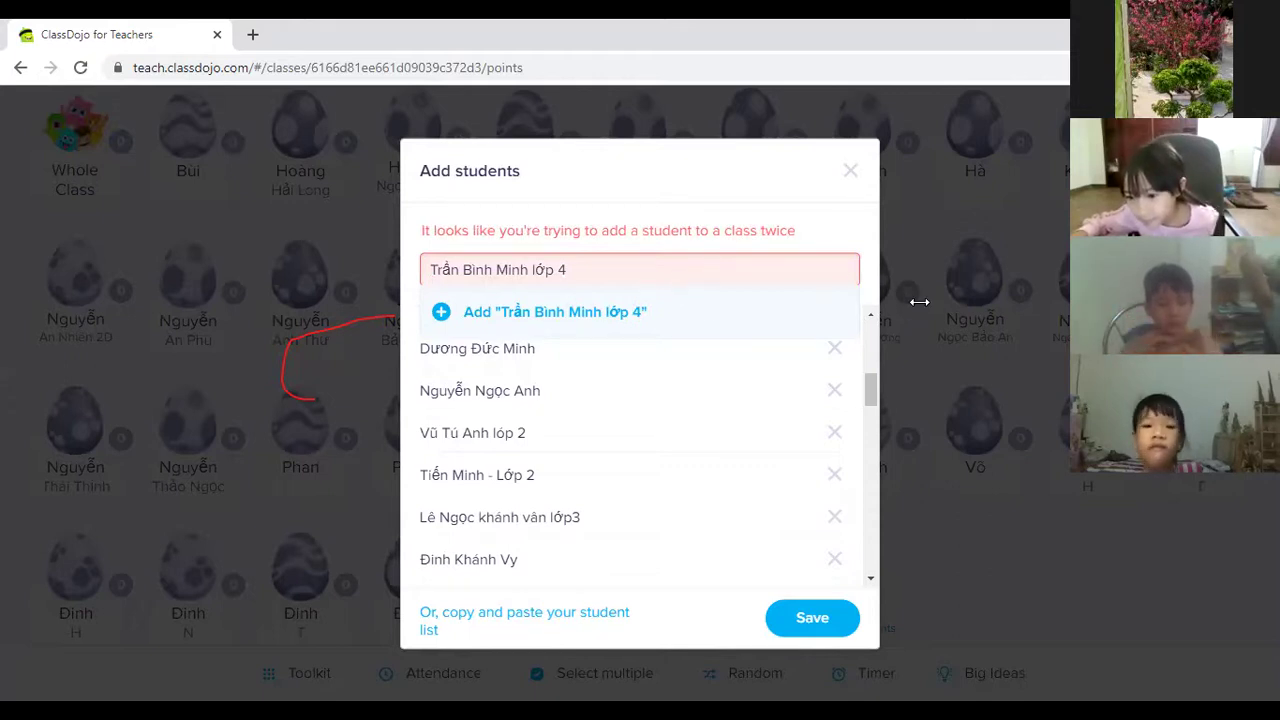
# Replace the rejected duplicate name with another student, add it, then paste and add more students.
pyautogui.tripleClick(578, 271)
pyautogui.click(440, 311)
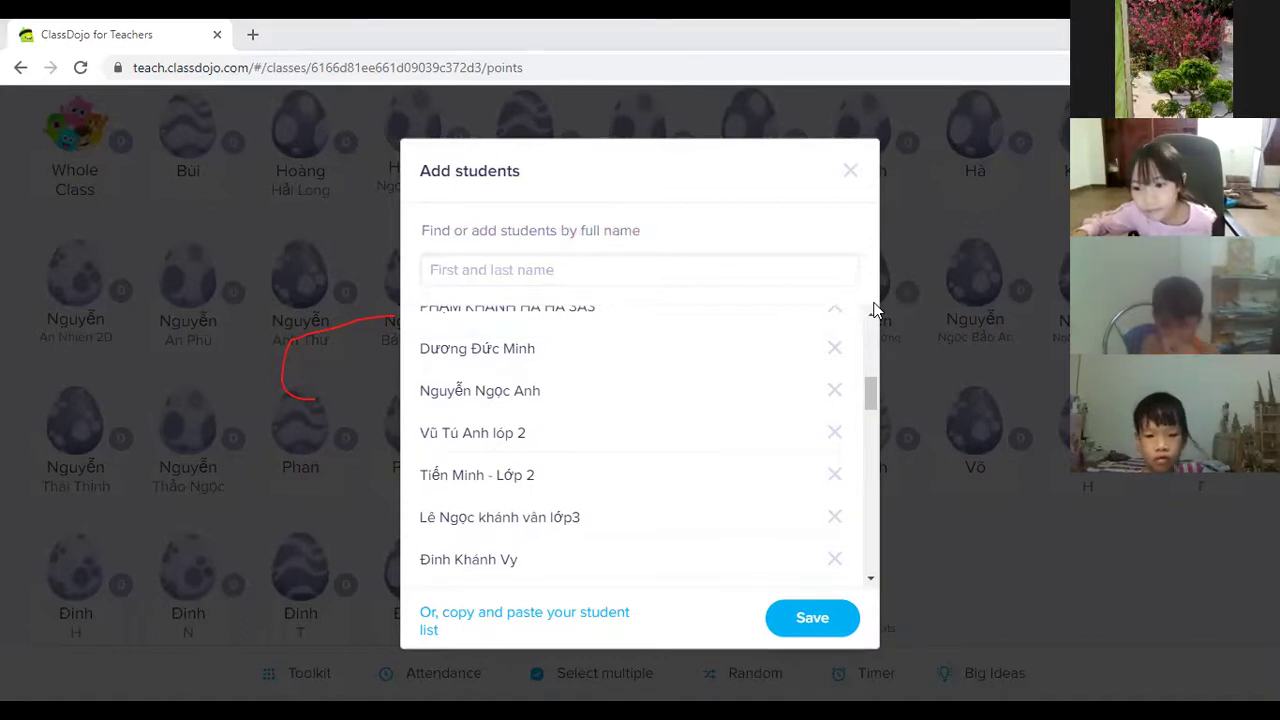
pyautogui.click(586, 269)
pyautogui.click(434, 318)
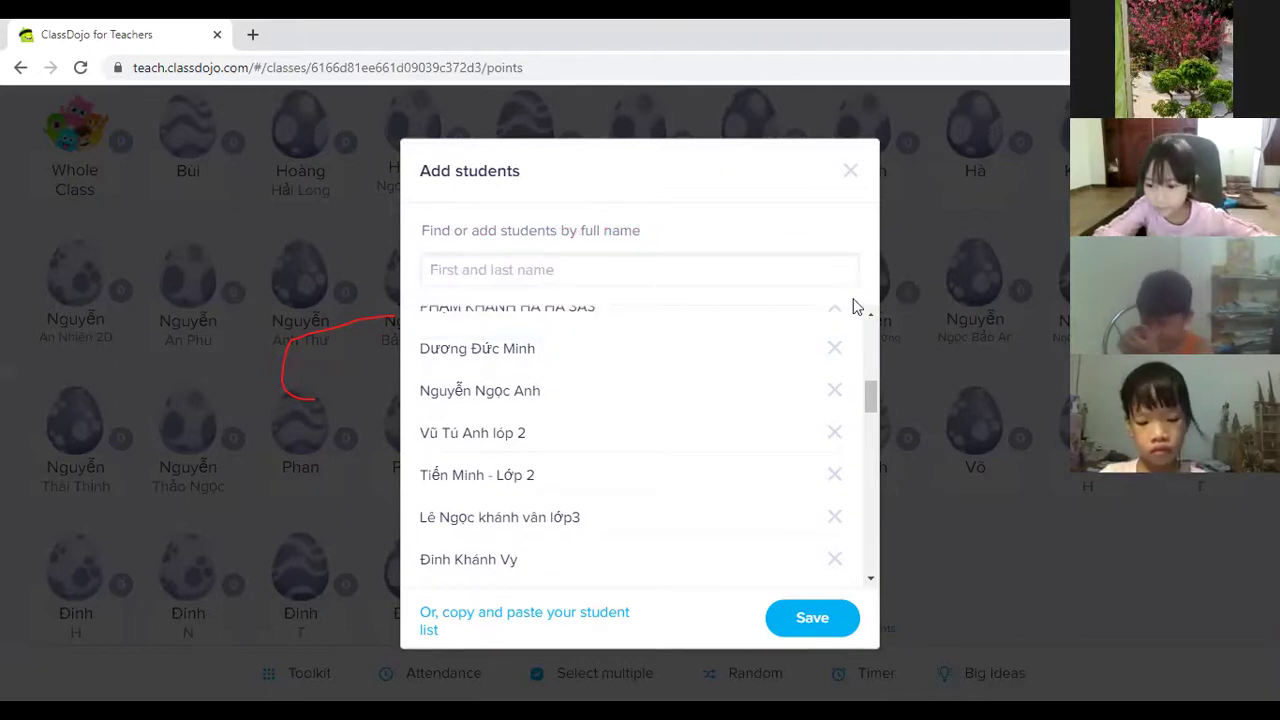
pyautogui.click(569, 275)
# Add the pasted student, then type another student's full name with 'lớp 4'.
pyautogui.click(440, 307)
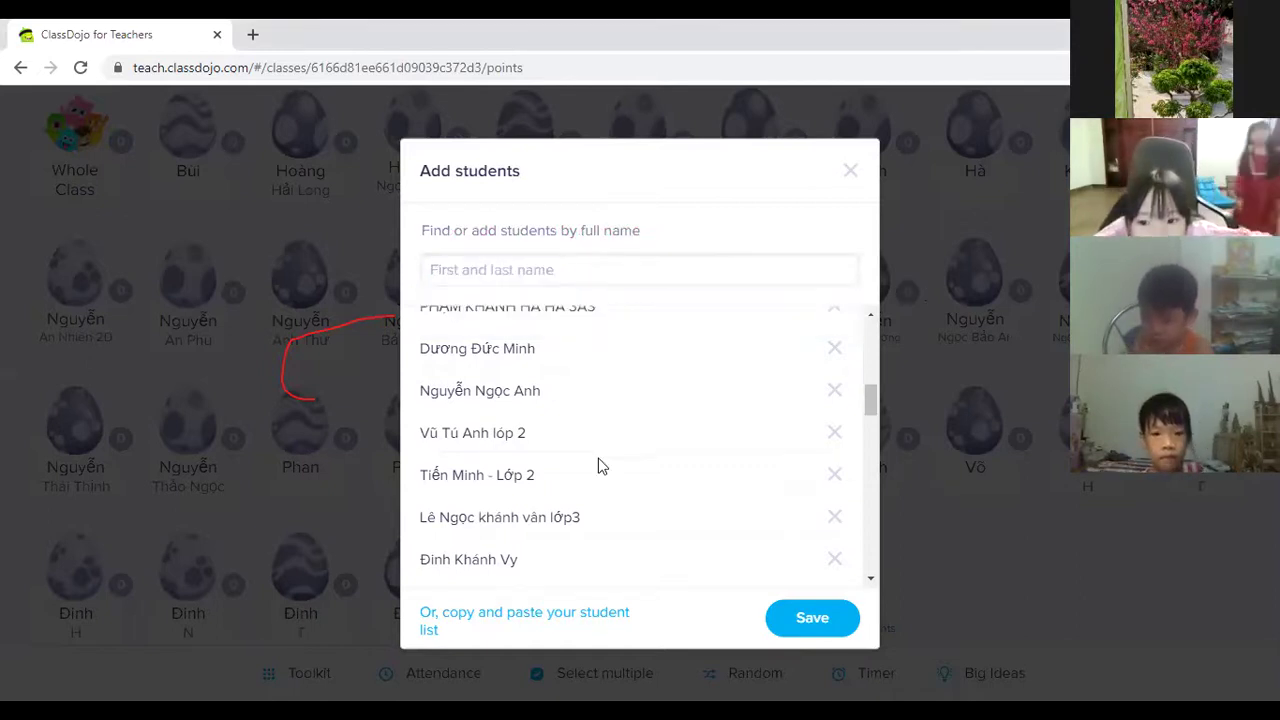
pyautogui.scroll(-2, 598, 462)
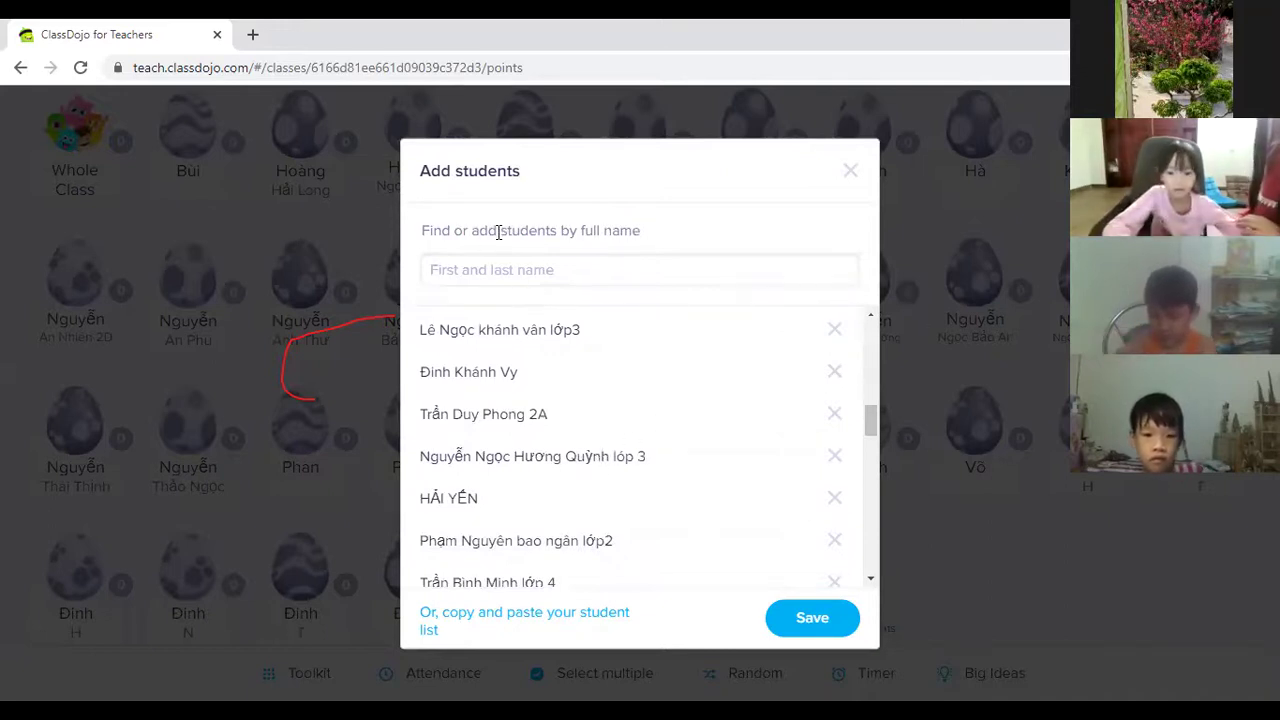
pyautogui.click(515, 270)
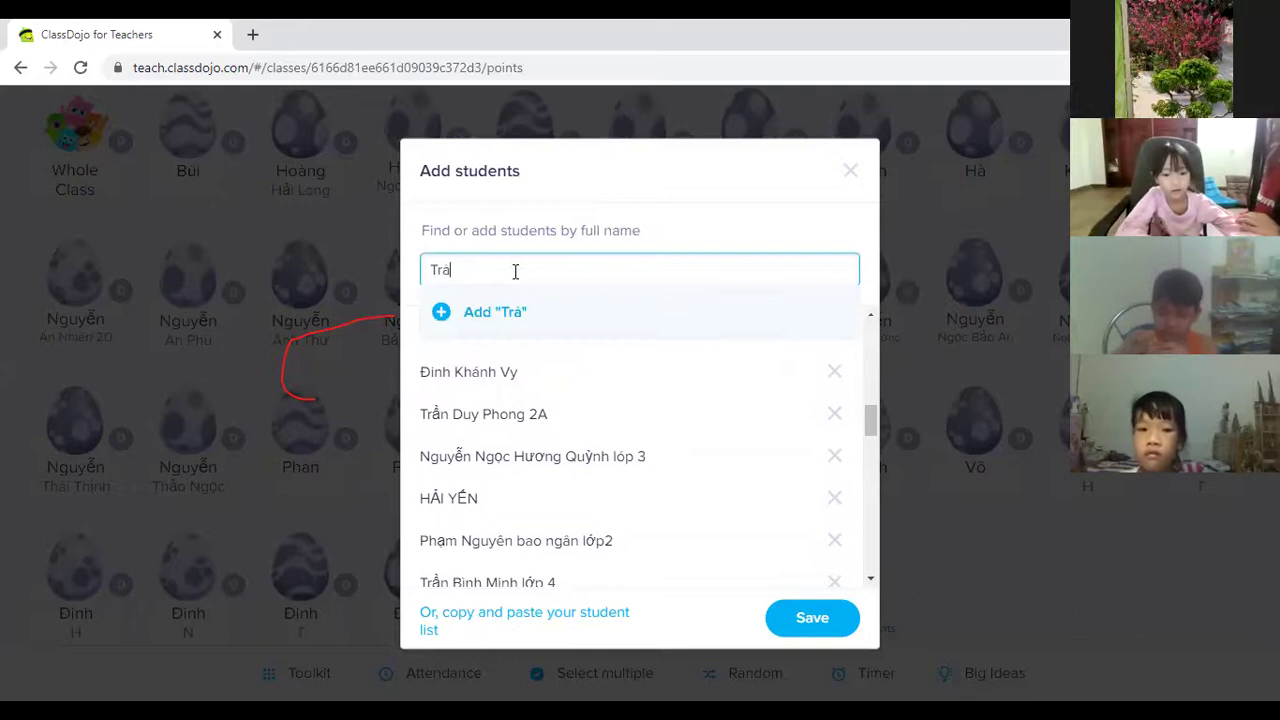
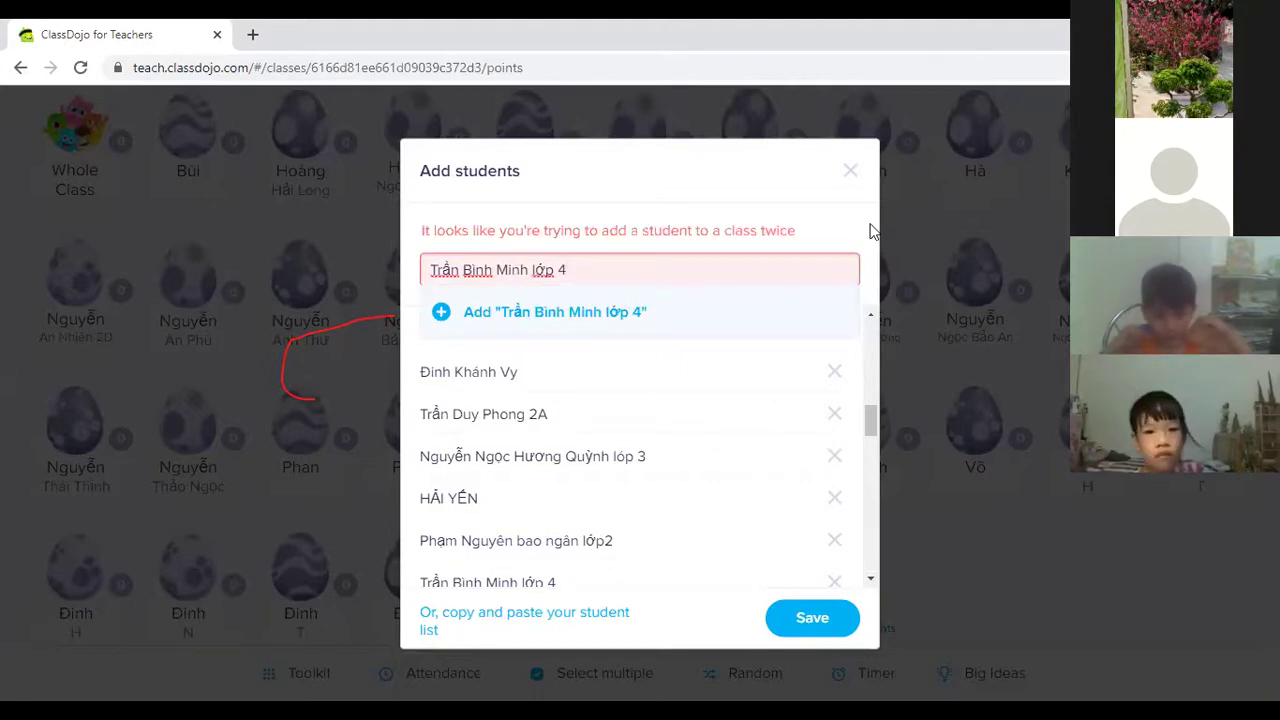
# Replace the names flagged as duplicates with pasted names and add two new students.
pyautogui.tripleClick(634, 274)
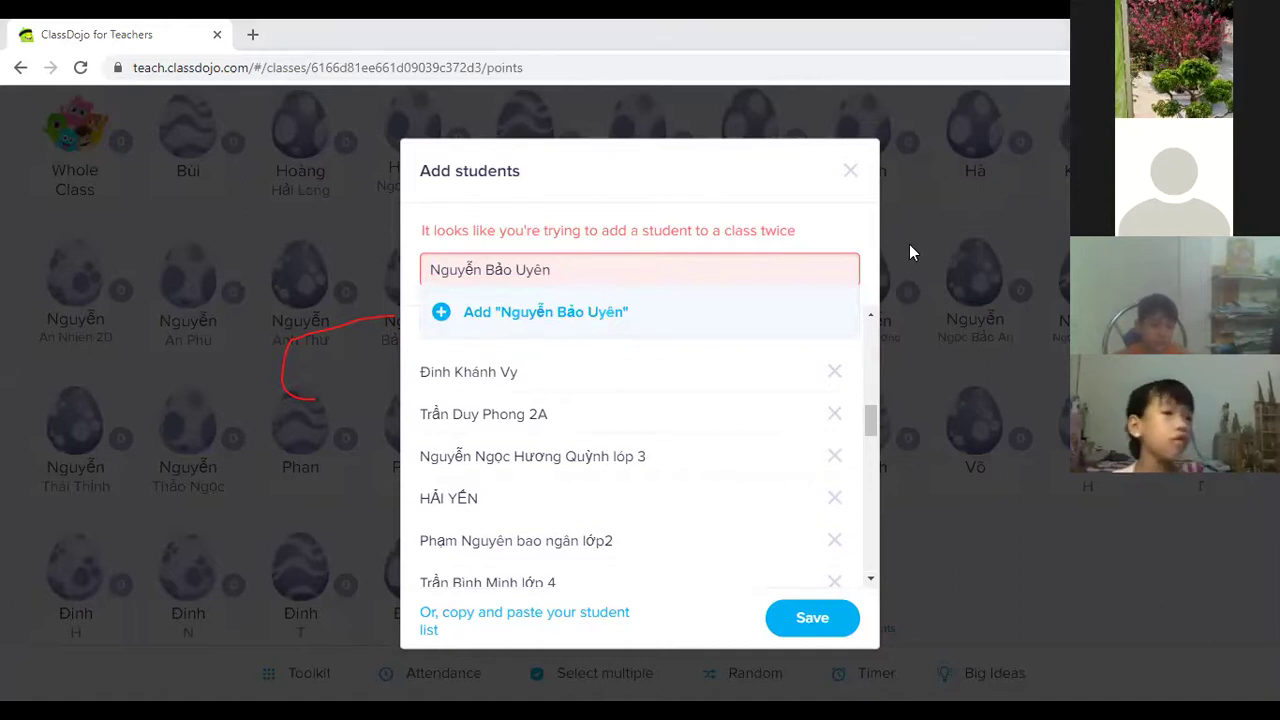
pyautogui.tripleClick(594, 271)
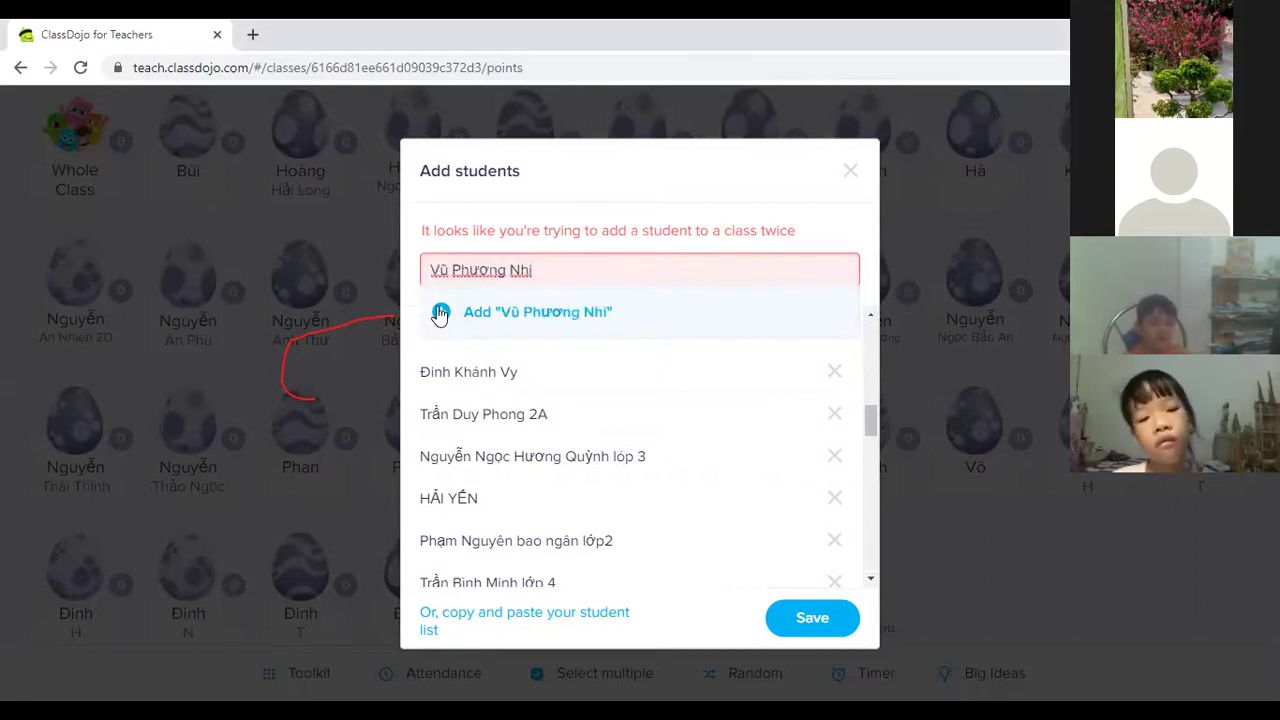
pyautogui.click(440, 313)
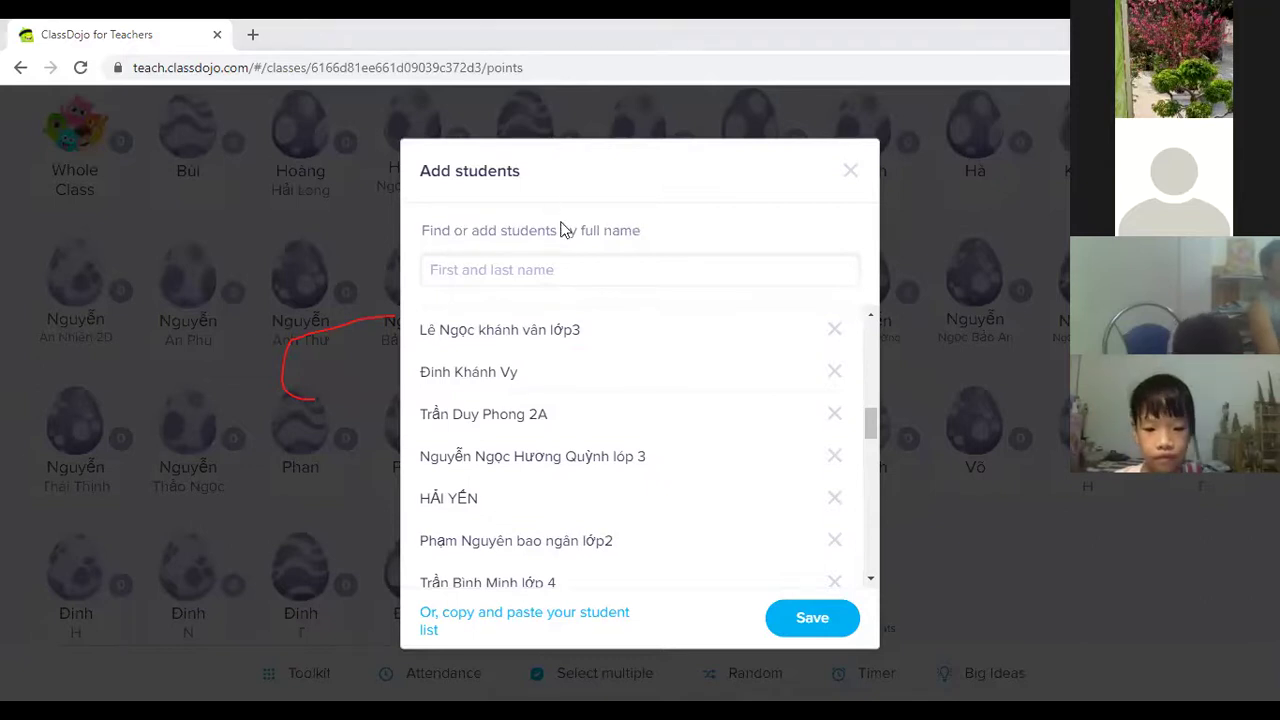
pyautogui.click(549, 268)
pyautogui.click(445, 310)
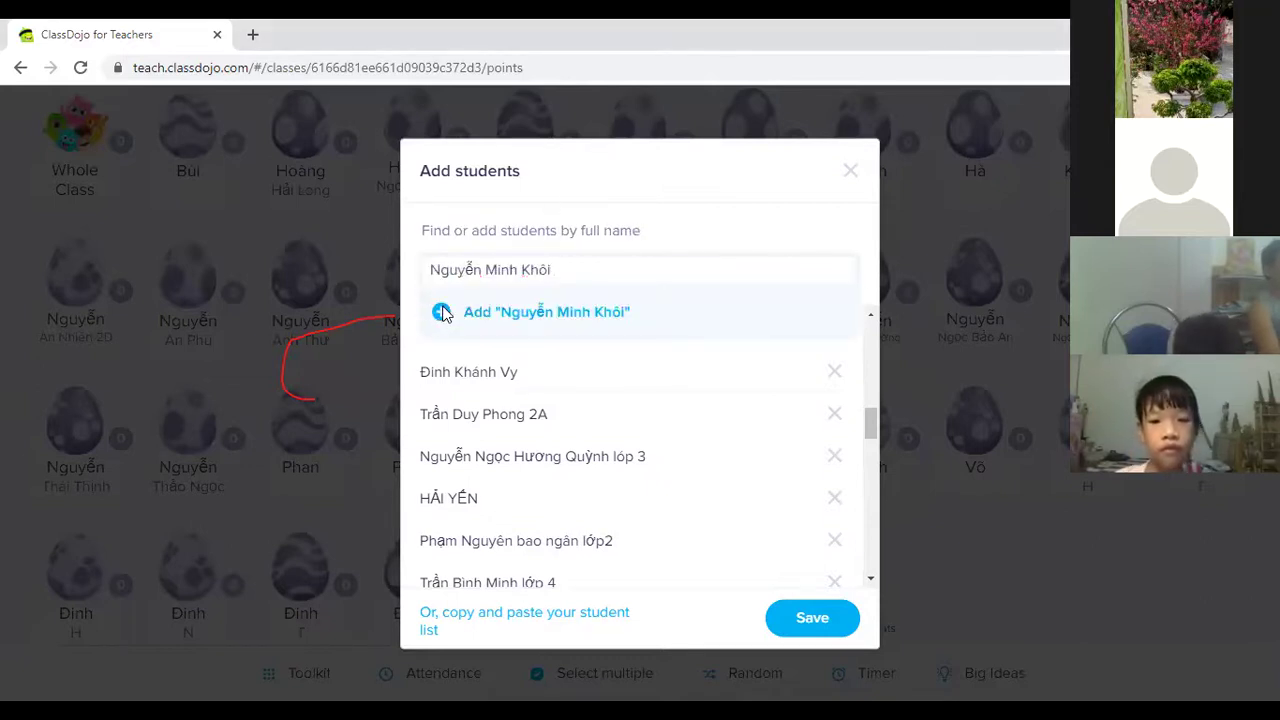
# Swap a rejected typed name for a pasted student, add them, then paste and add another.
pyautogui.scroll(-5, 540, 412)
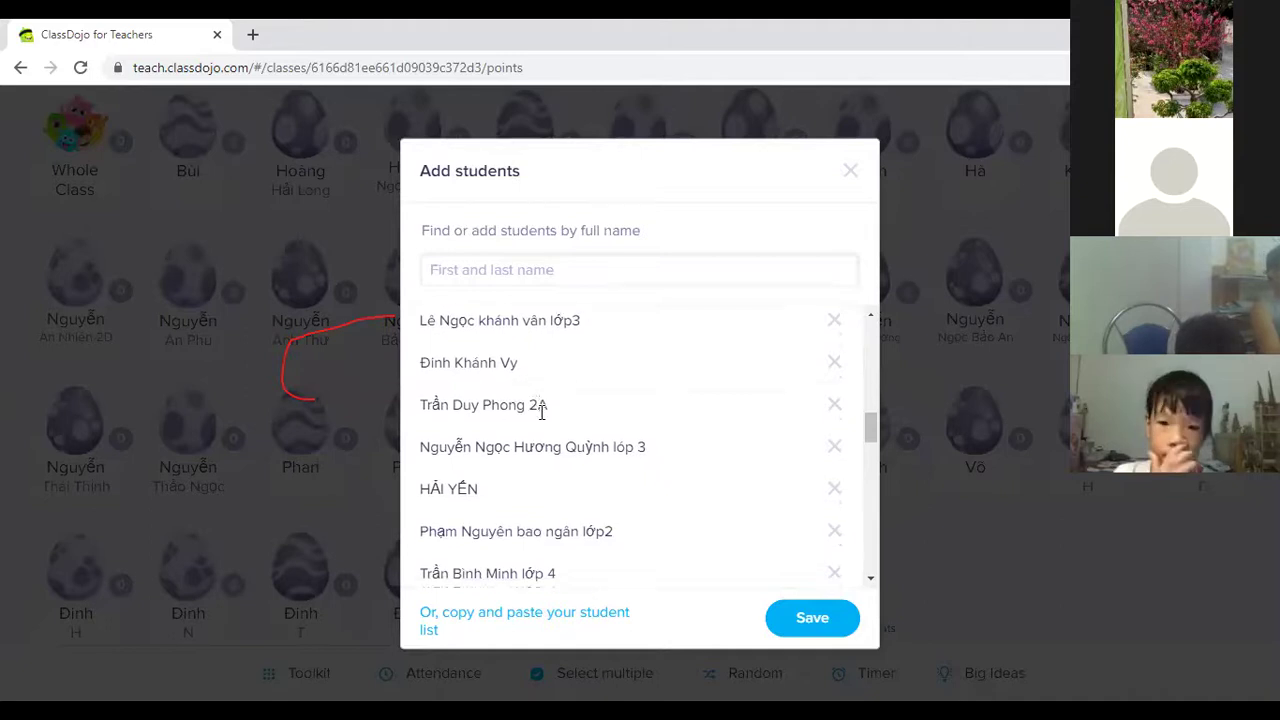
pyautogui.click(506, 281)
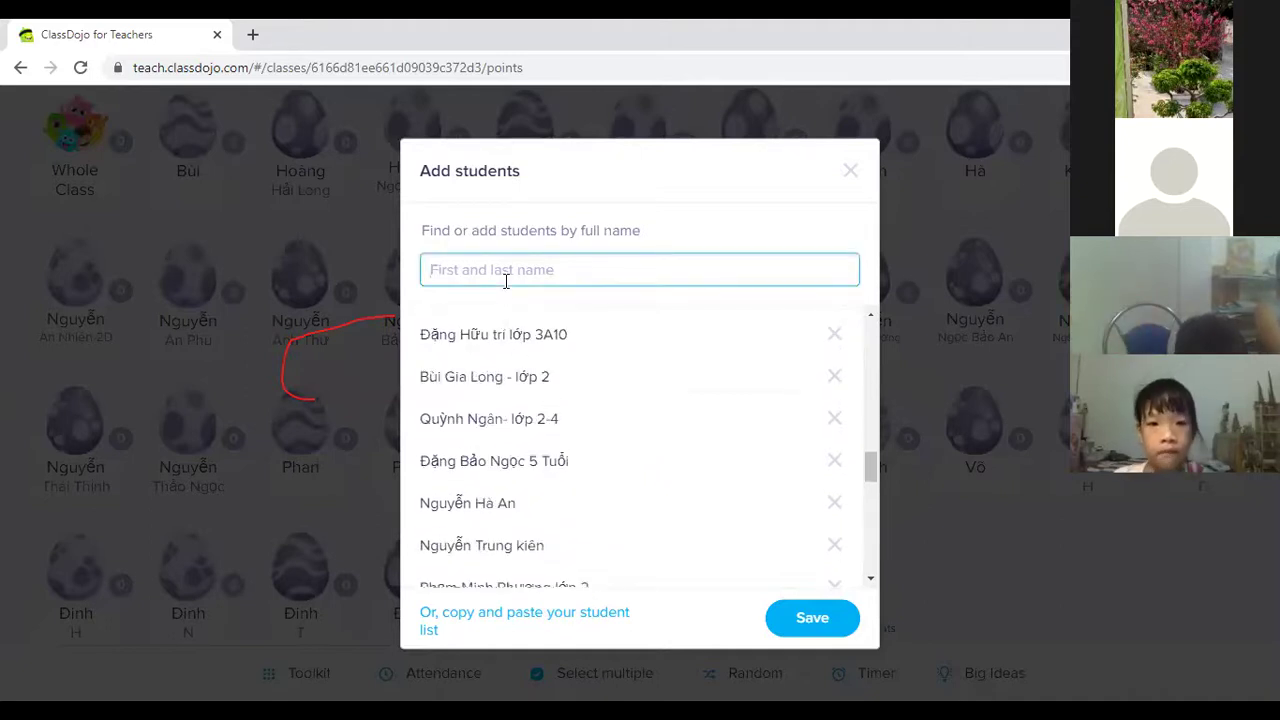
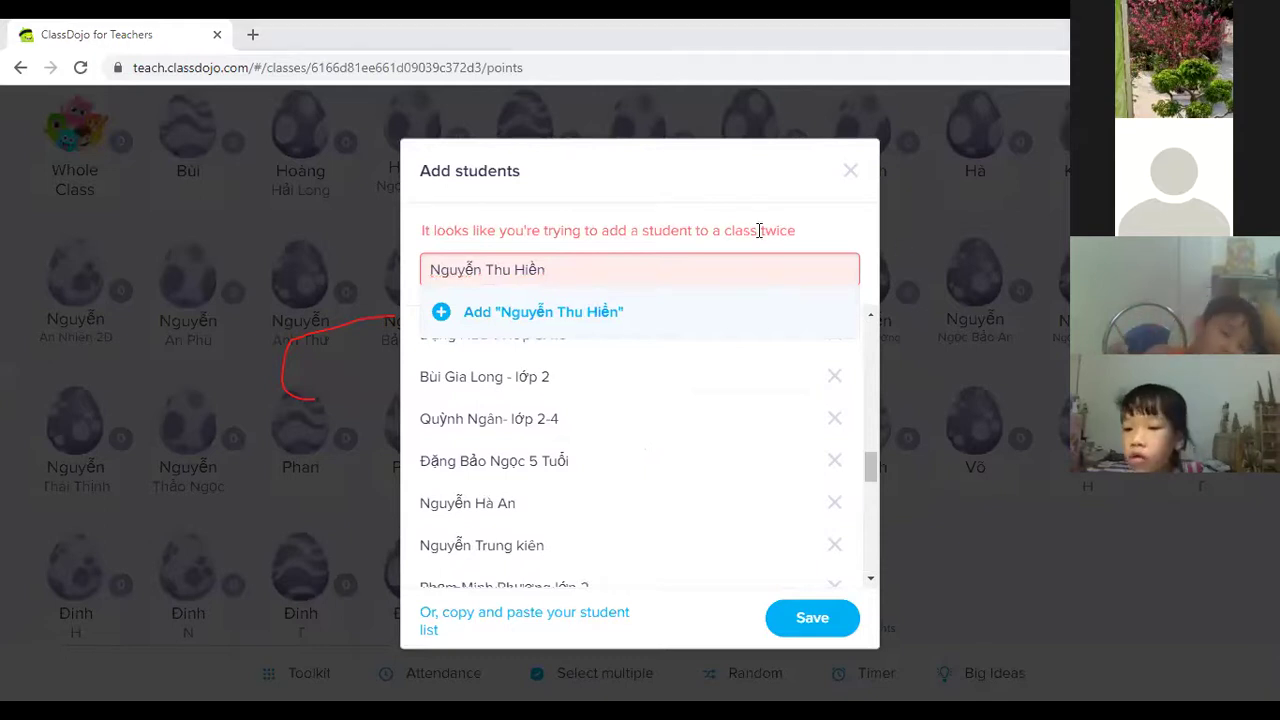
pyautogui.tripleClick(527, 268)
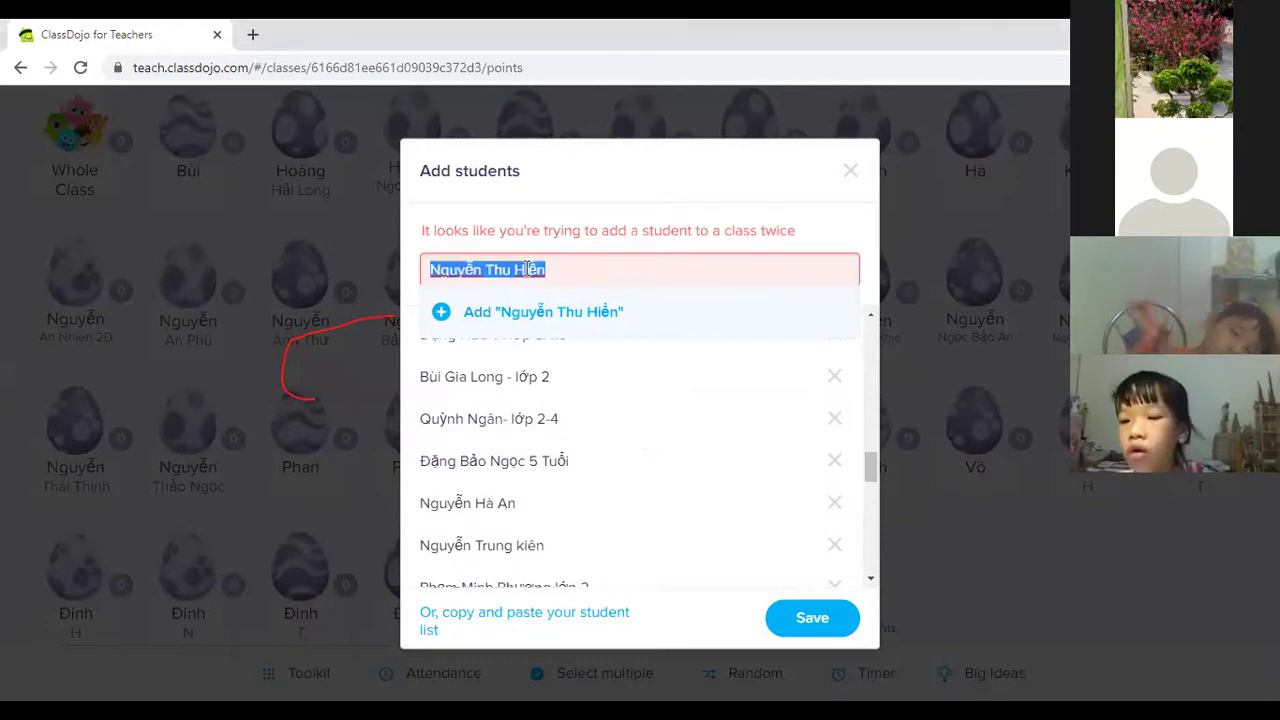
pyautogui.click(430, 318)
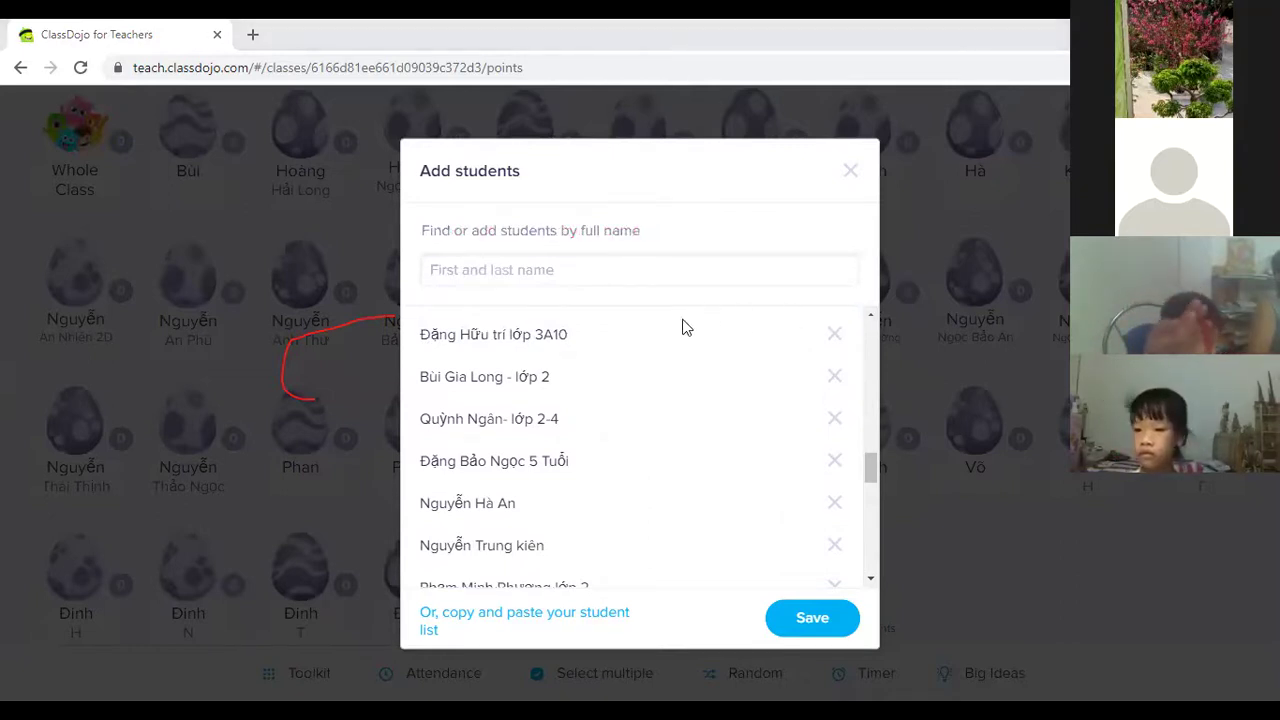
pyautogui.click(528, 274)
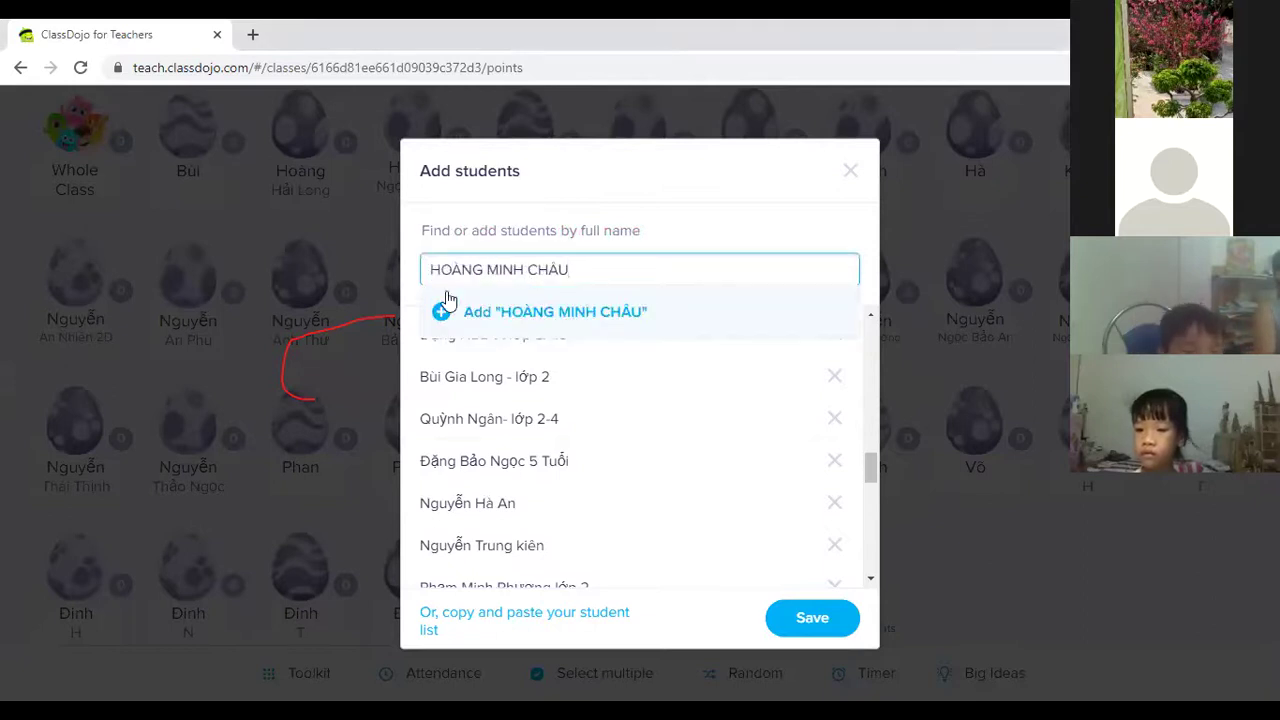
pyautogui.click(443, 306)
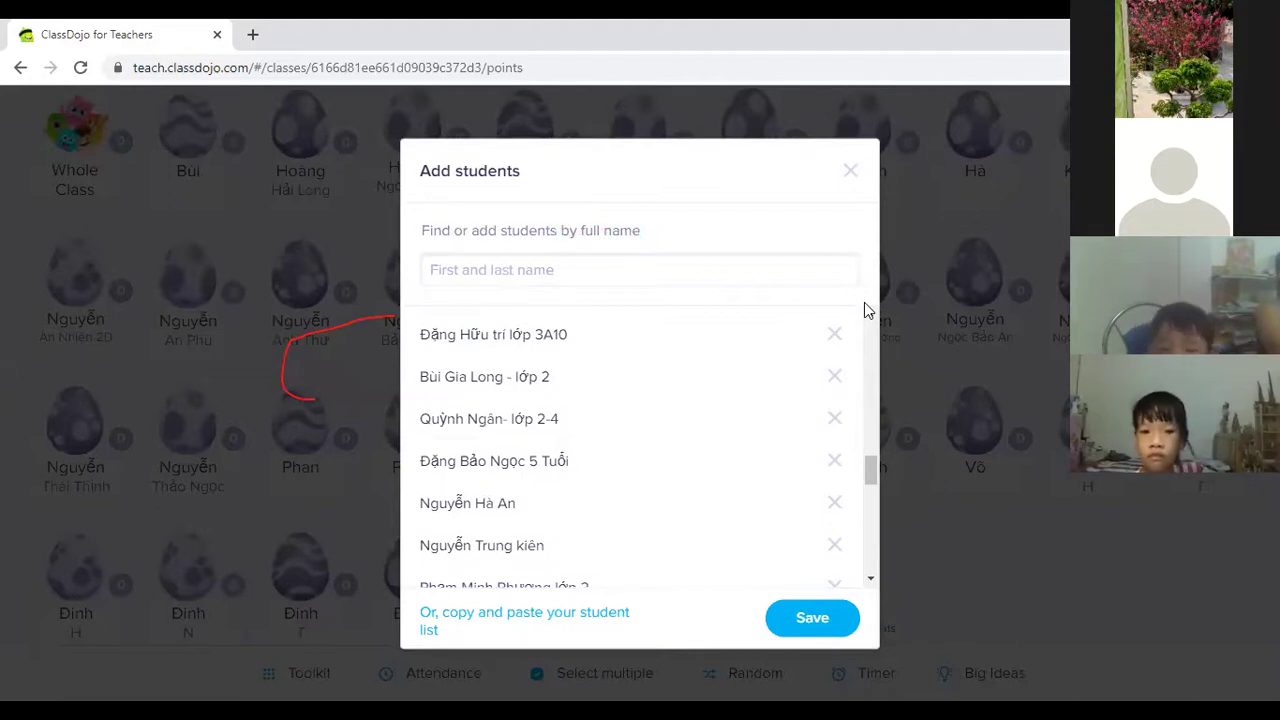
# Type and add a student's name after correcting a typo, then paste and try adding another.
pyautogui.click(589, 277)
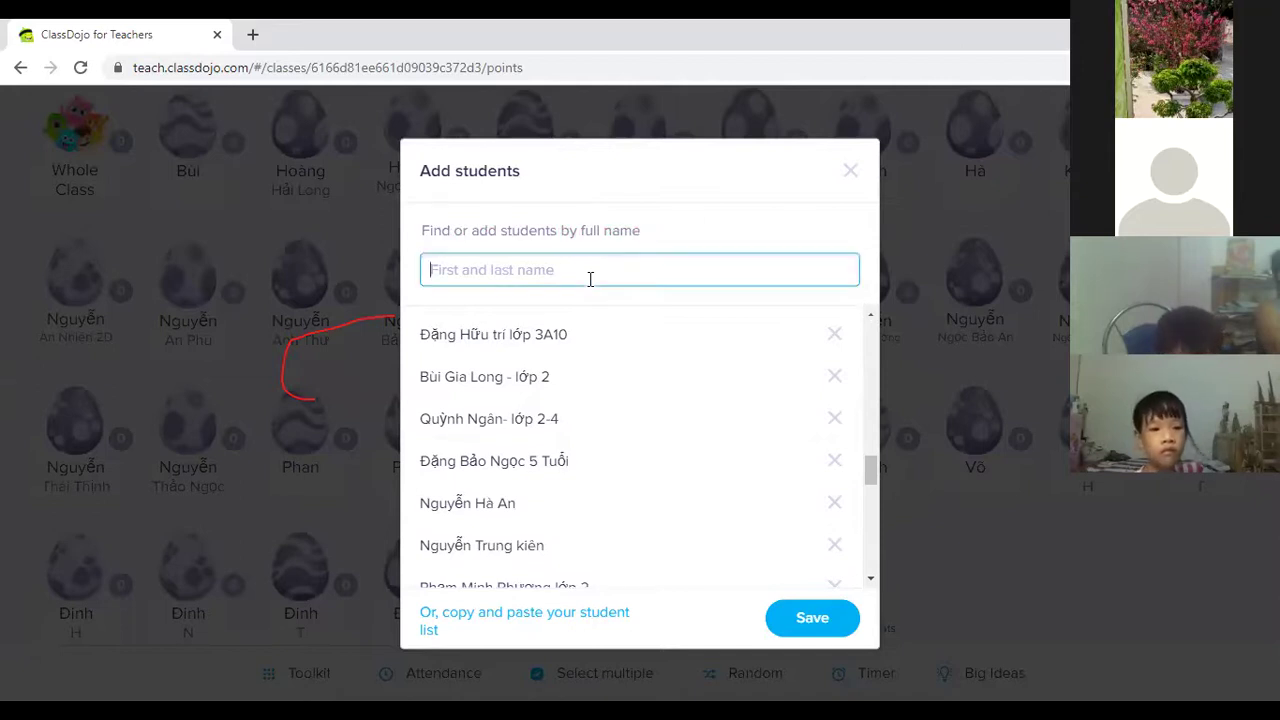
pyautogui.write('Tiến Mionh')
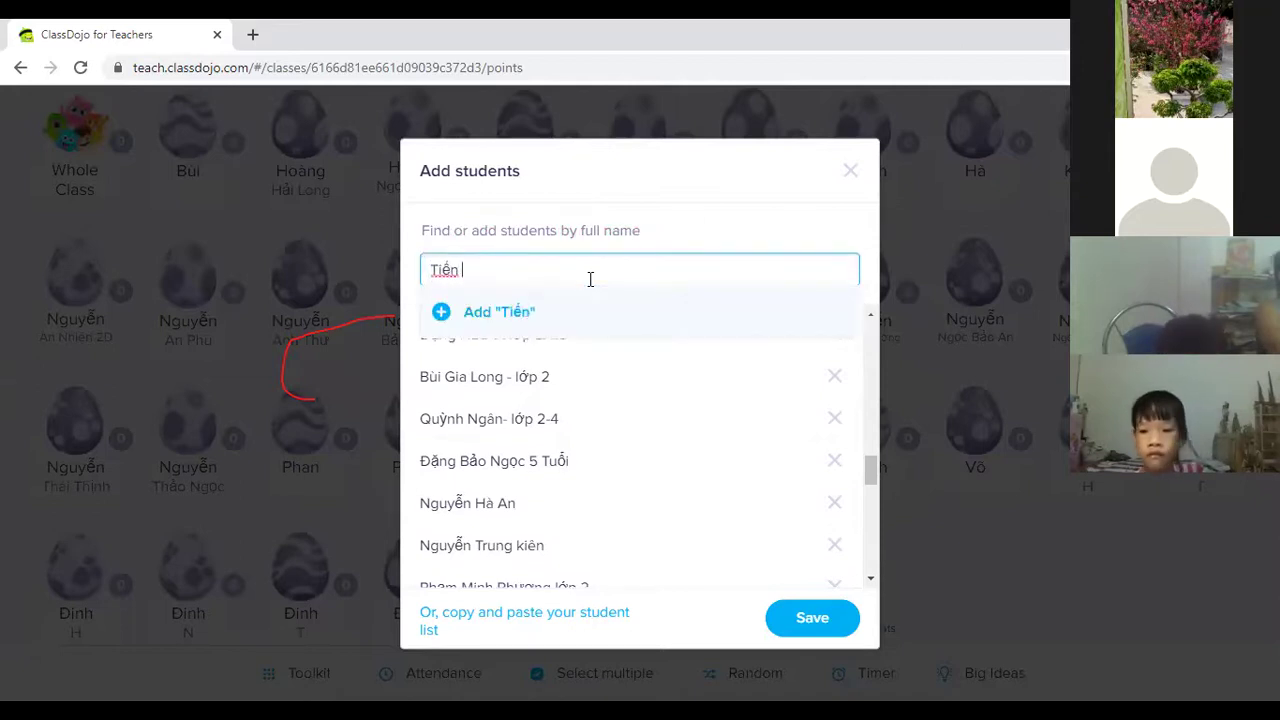
pyautogui.press('BackSpace')
pyautogui.press('BackSpace')
pyautogui.press('BackSpace')
pyautogui.write('nh')
pyautogui.click(443, 314)
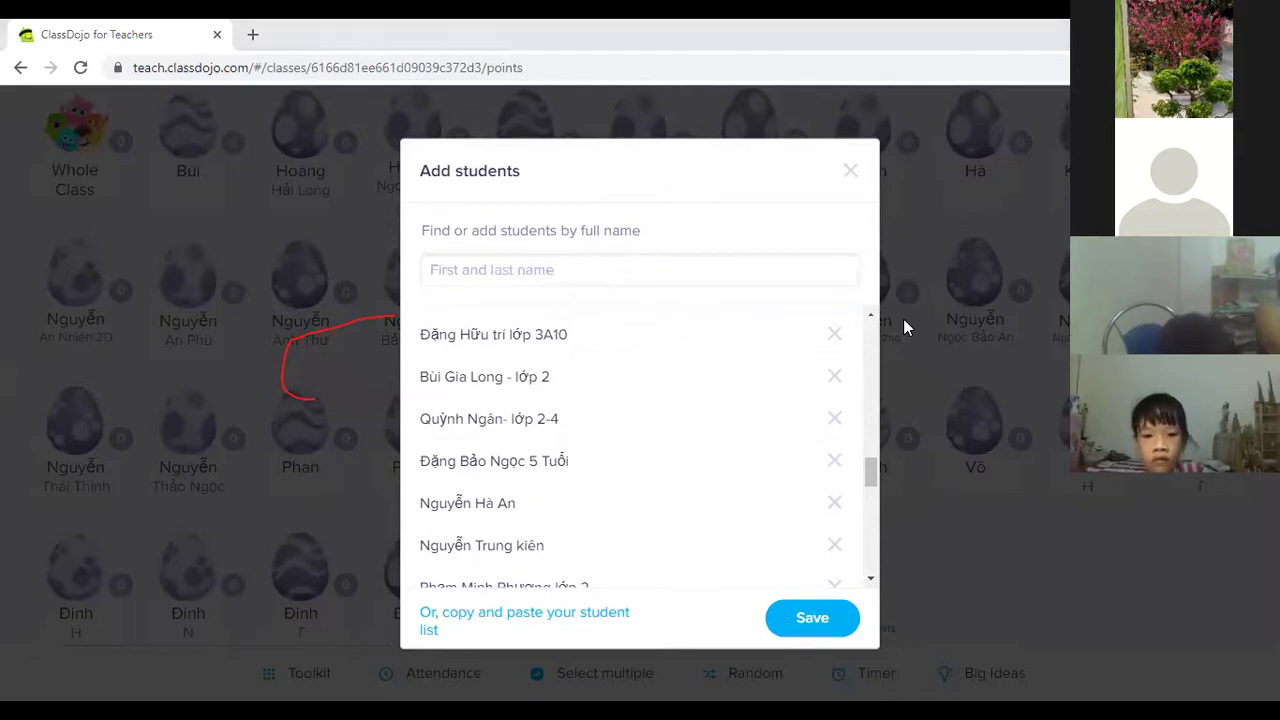
pyautogui.click(611, 277)
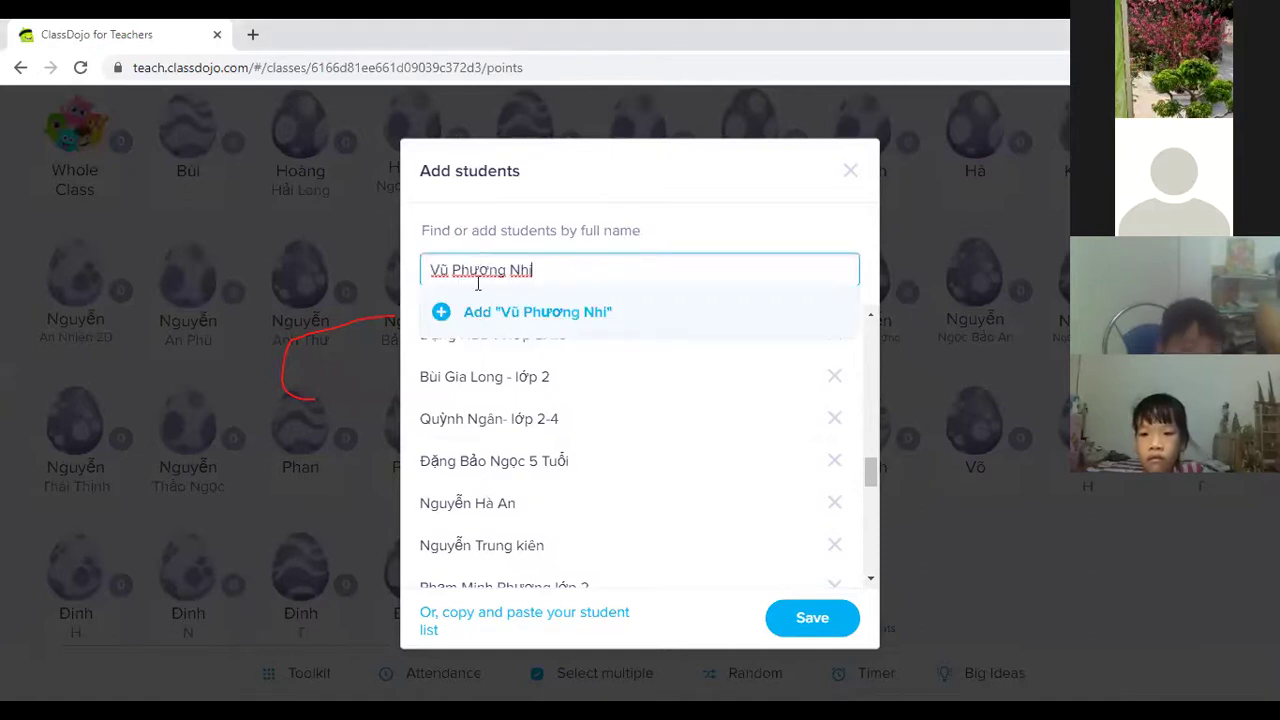
pyautogui.click(443, 312)
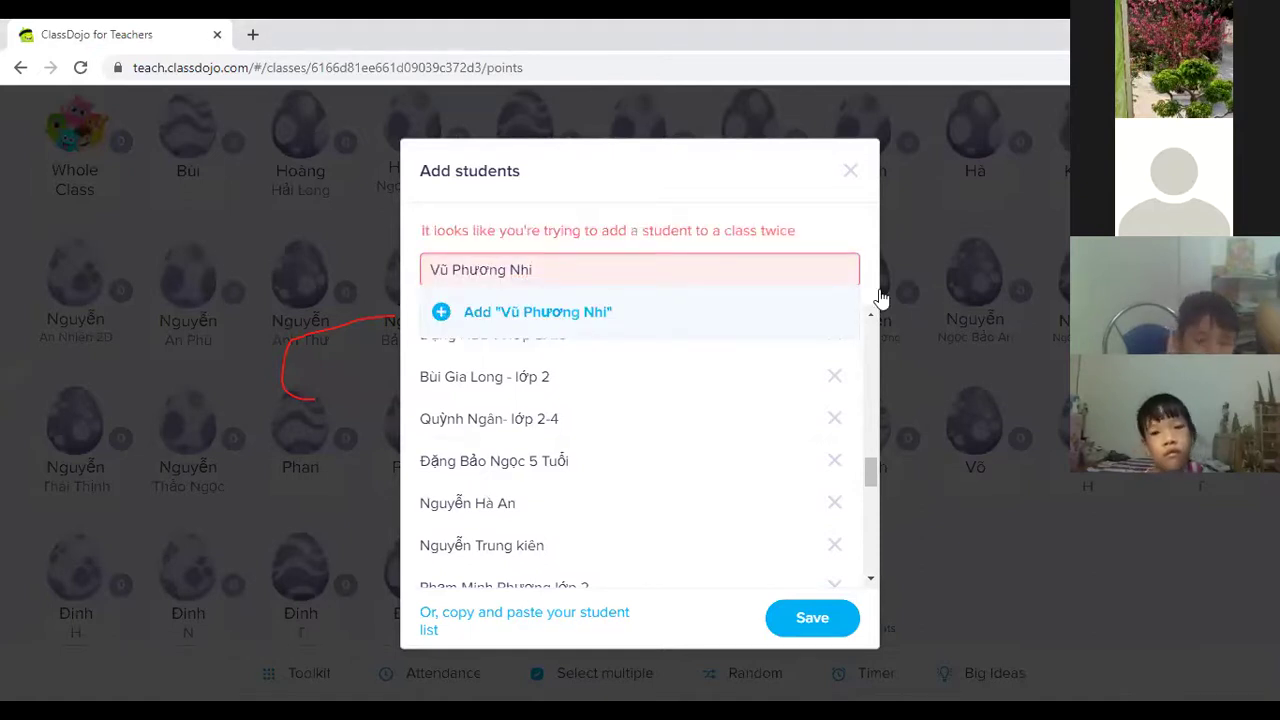
# Replace the previous name with a pasted student and add three more pasted students.
pyautogui.tripleClick(476, 270)
pyautogui.click(440, 311)
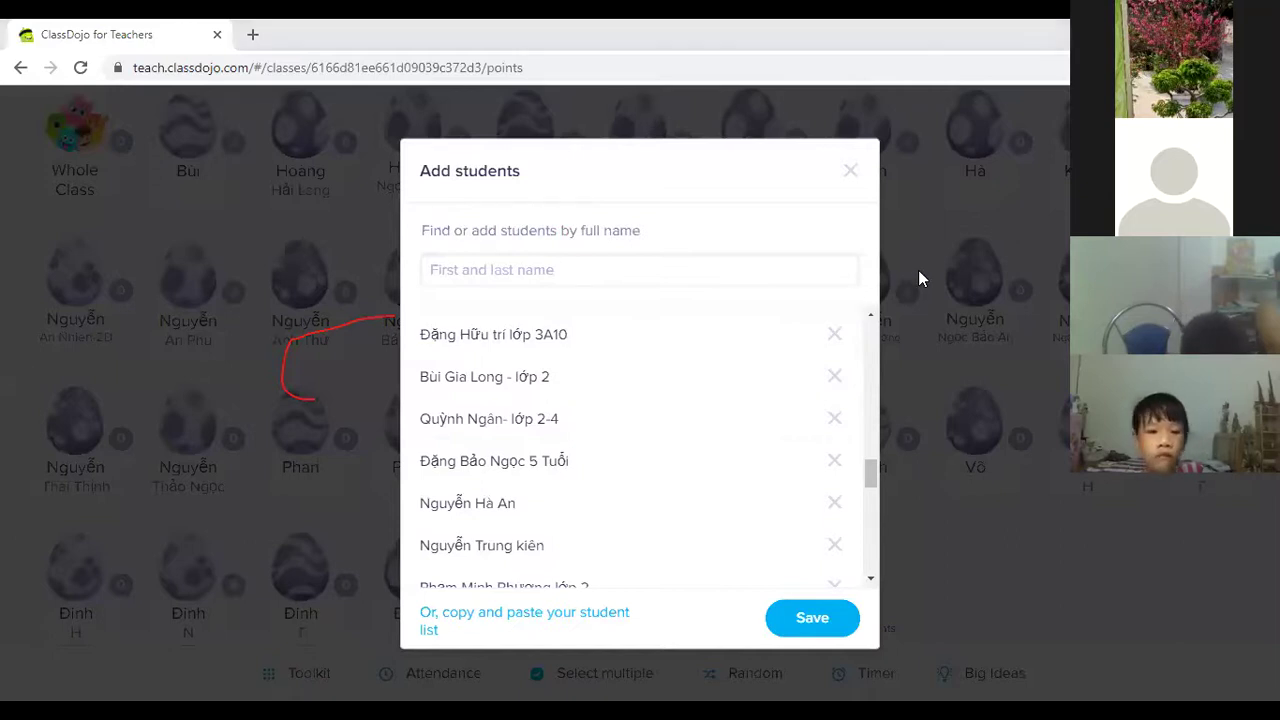
pyautogui.write('thanh phong lop 2')
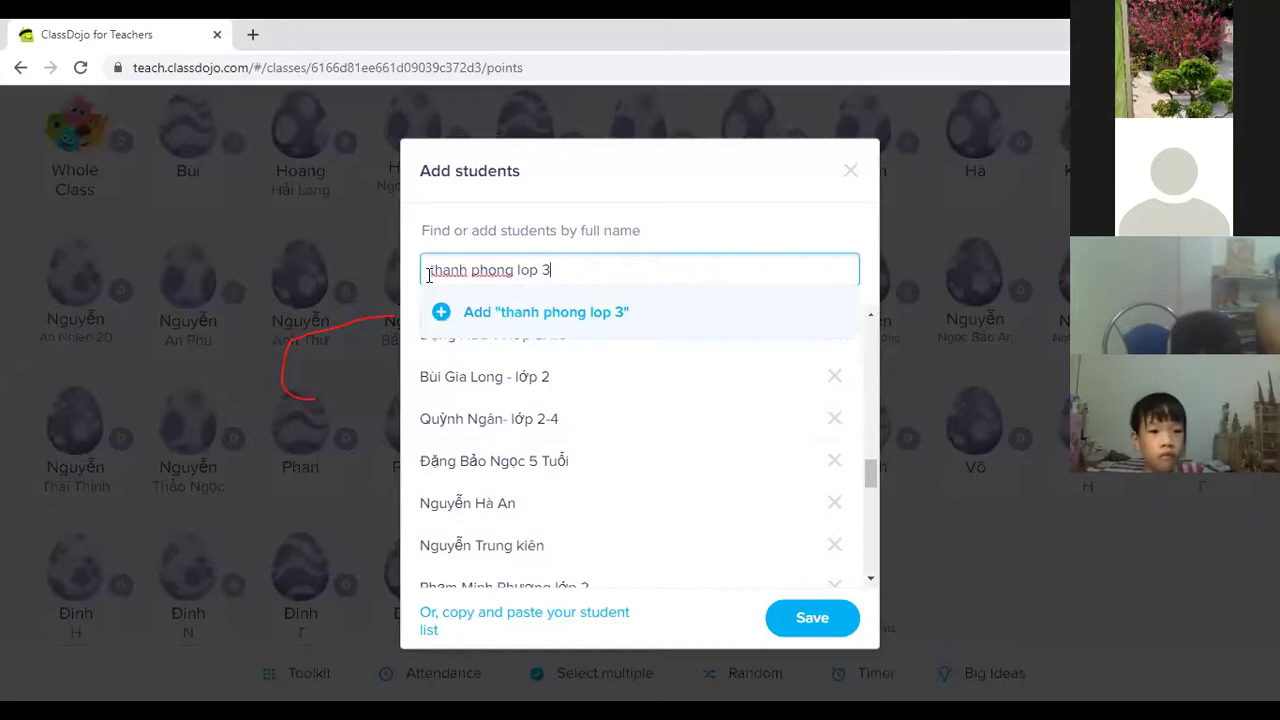
pyautogui.click(596, 308)
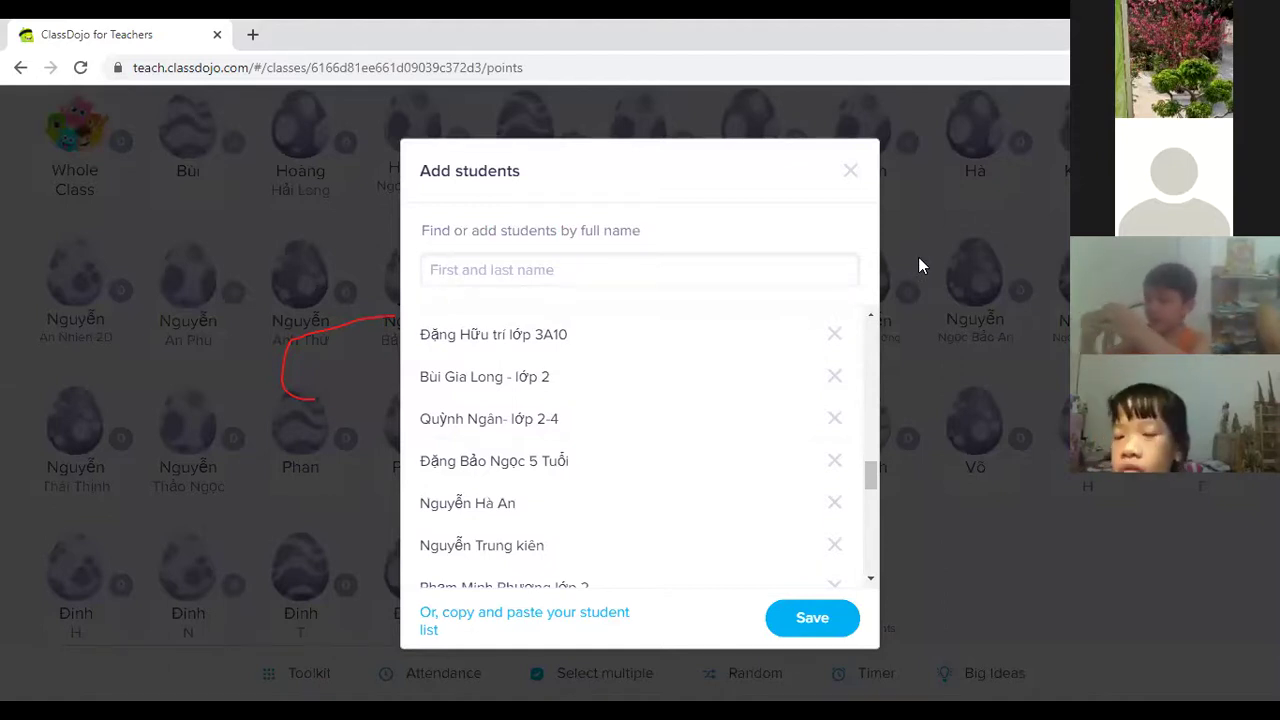
pyautogui.click(451, 270)
pyautogui.write('Bình An lớp 2')
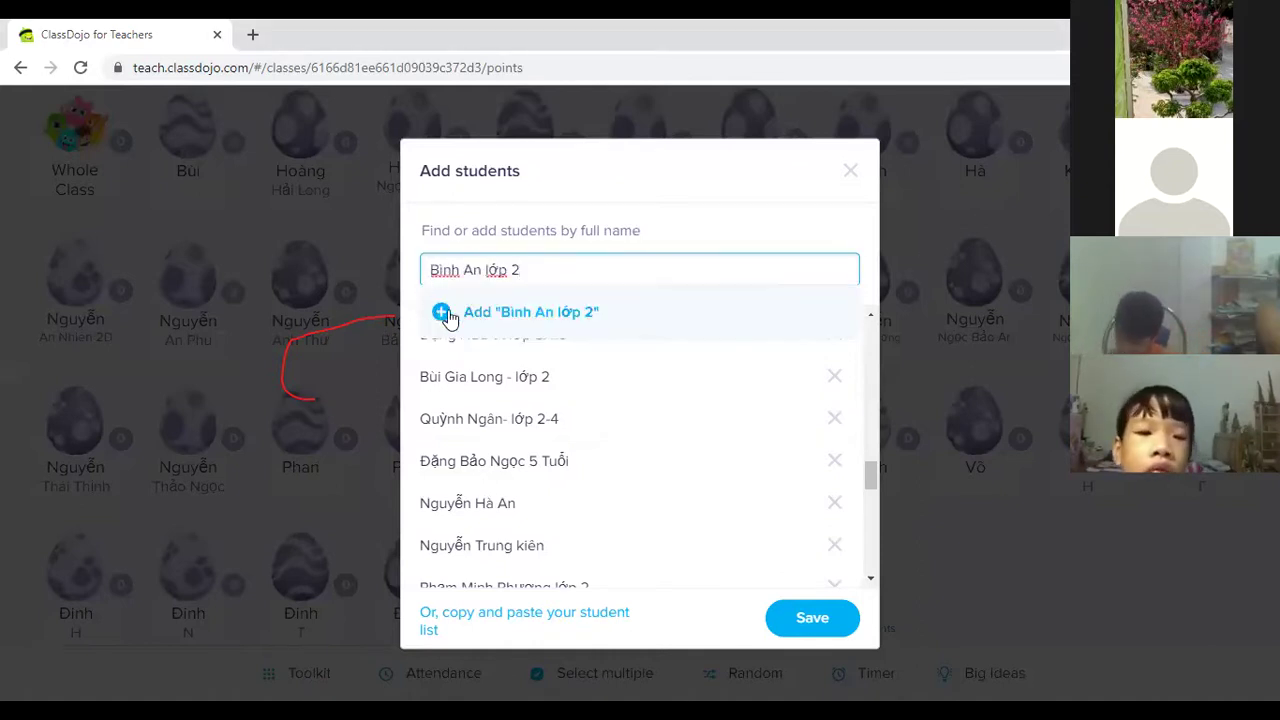
pyautogui.click(445, 308)
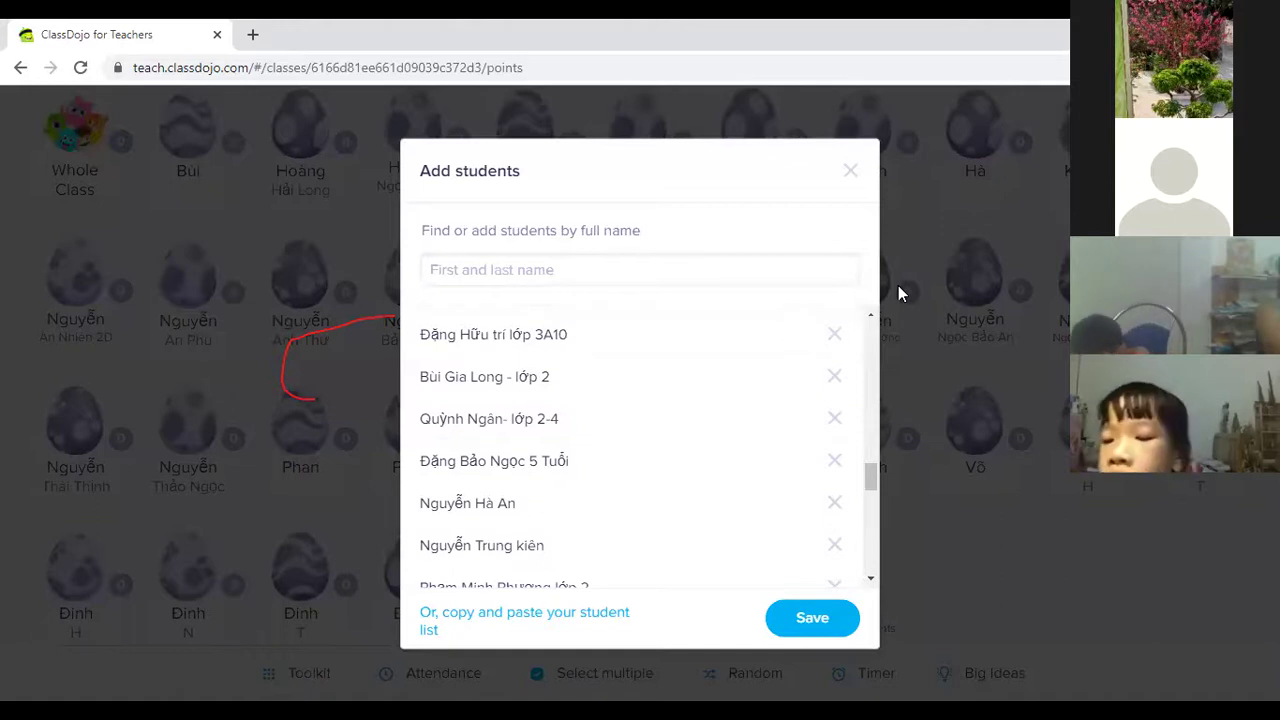
# Add one pasted and one typed student, then paste a third name that gets flagged as a duplicate.
pyautogui.click(557, 277)
pyautogui.click(443, 313)
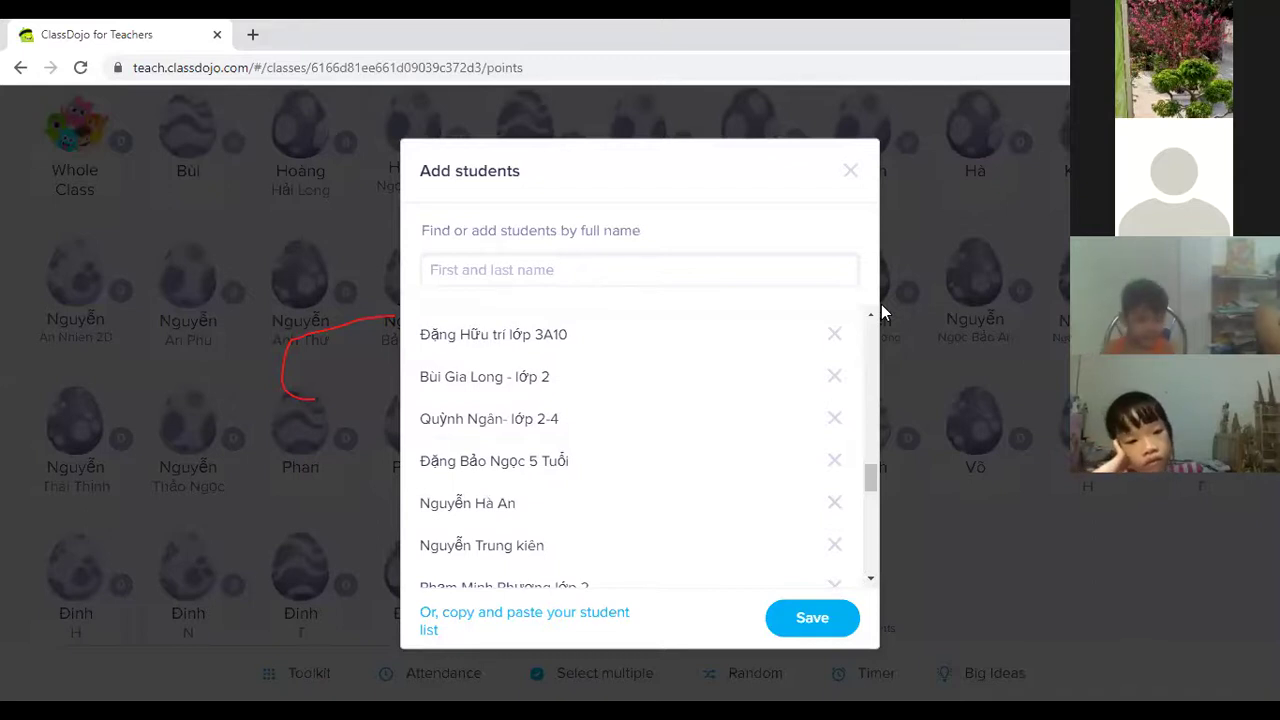
pyautogui.click(658, 271)
pyautogui.write('Mạnh An')
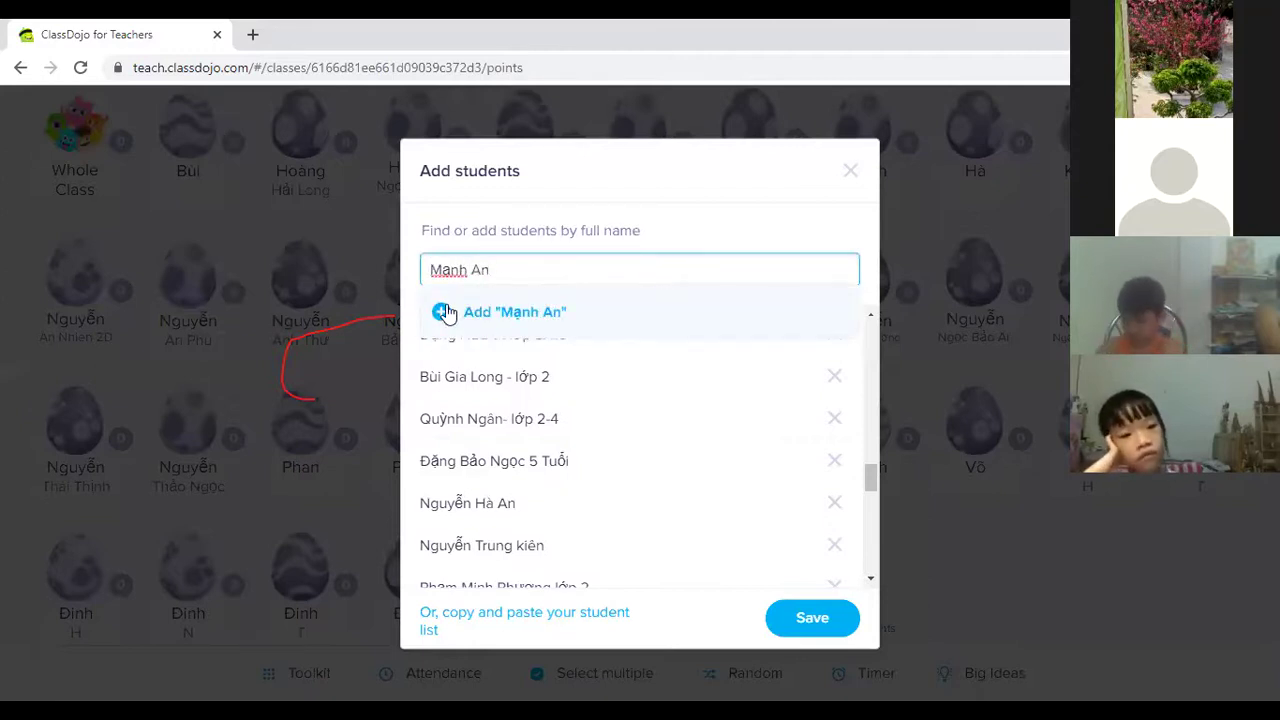
pyautogui.click(445, 312)
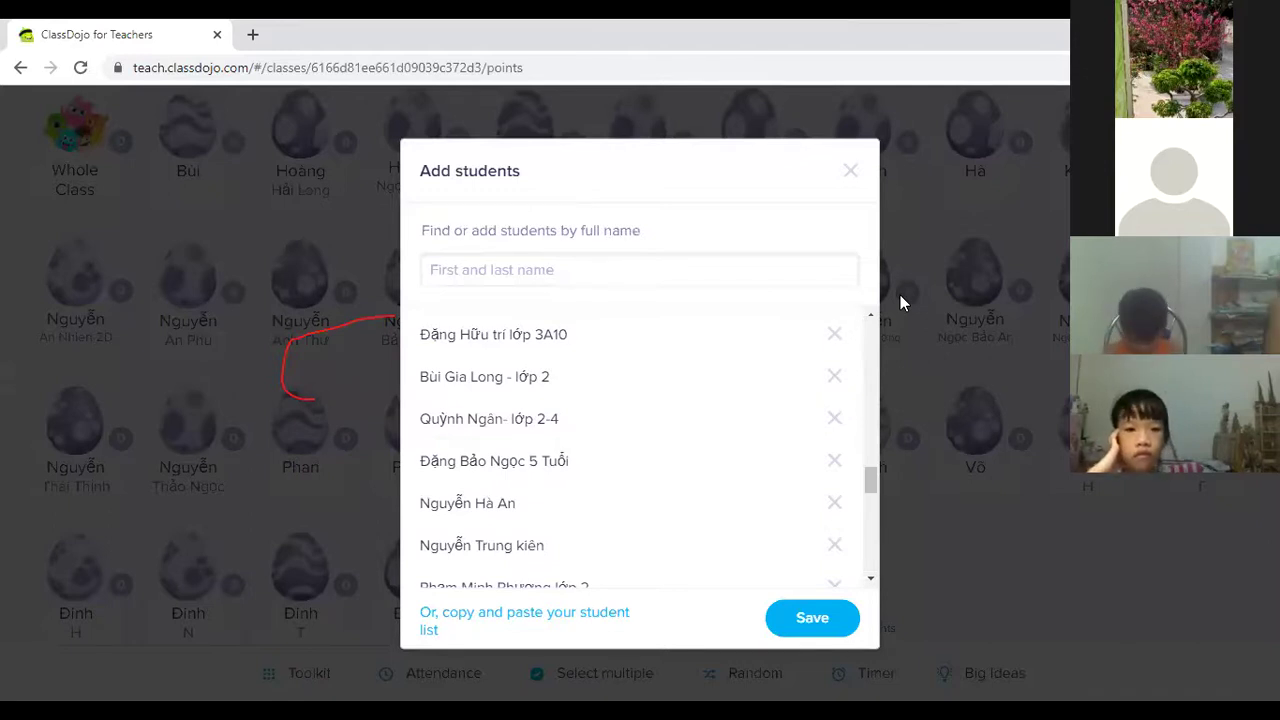
pyautogui.click(550, 278)
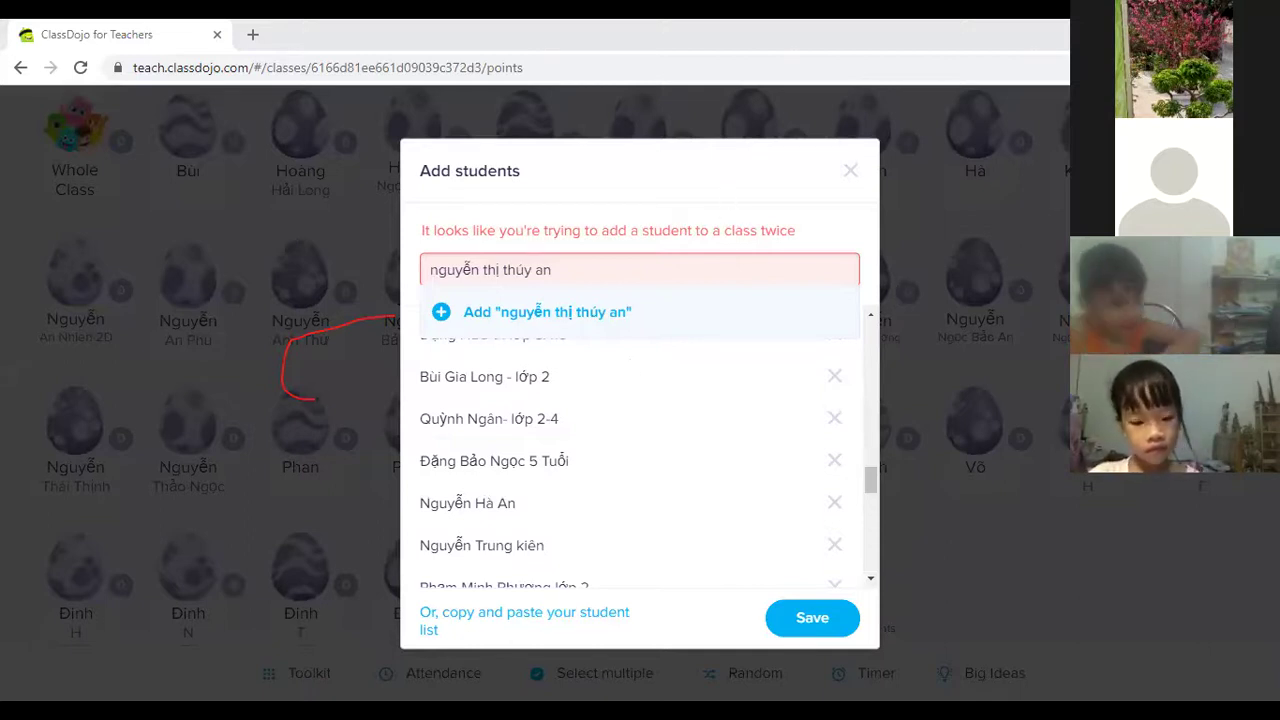
# Save the new students, dismiss the Connect parents prompt, and return to the top of the 101-student roster.
pyautogui.click(823, 623)
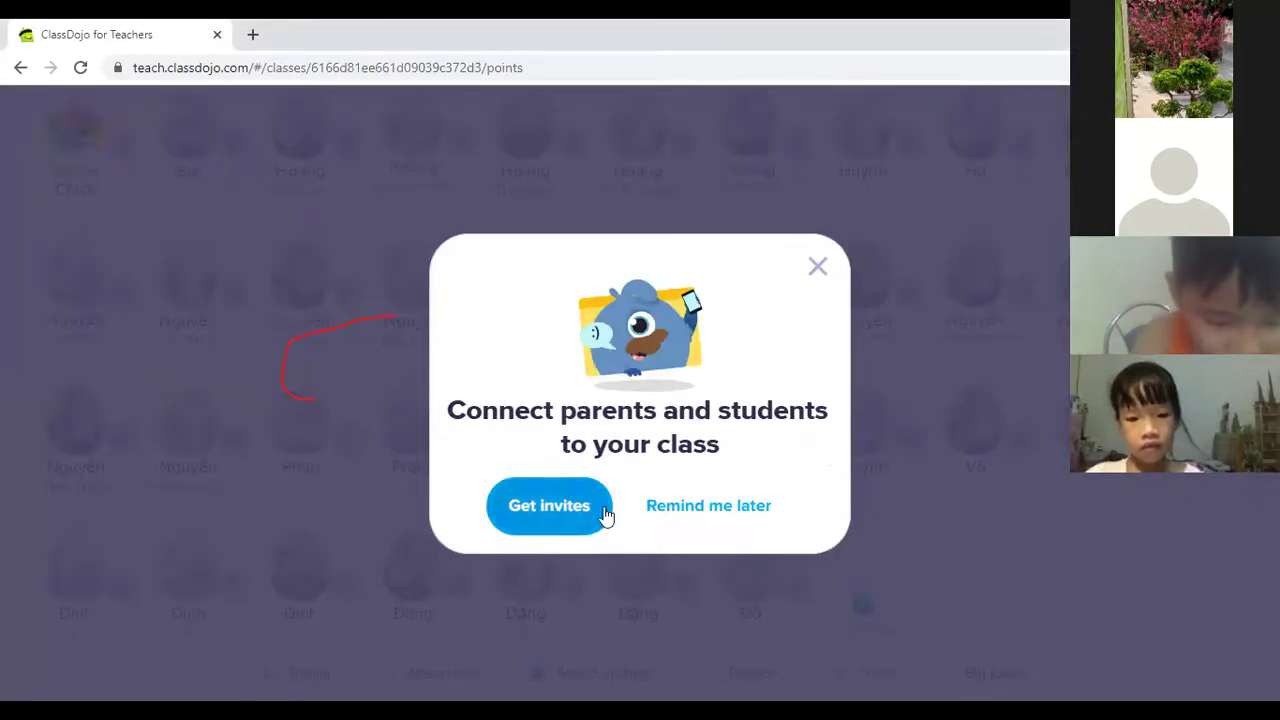
pyautogui.click(818, 268)
pyautogui.scroll(-5, 818, 268)
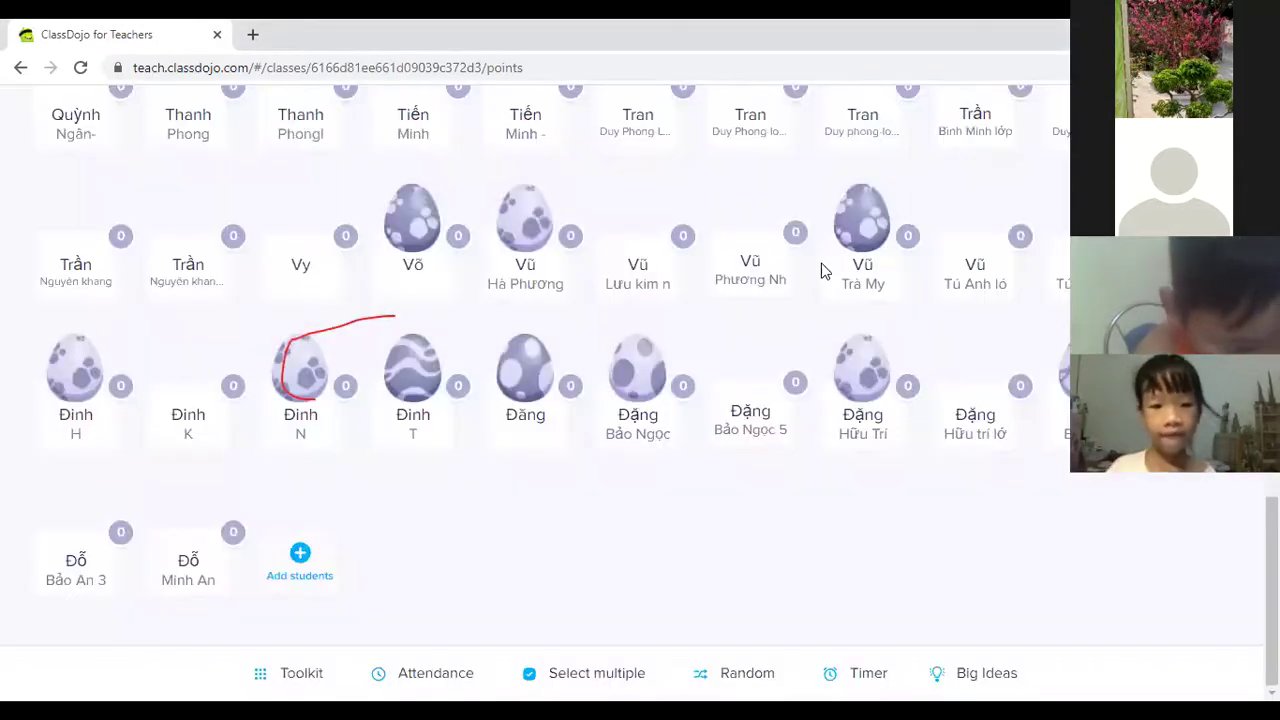
pyautogui.click(860, 223)
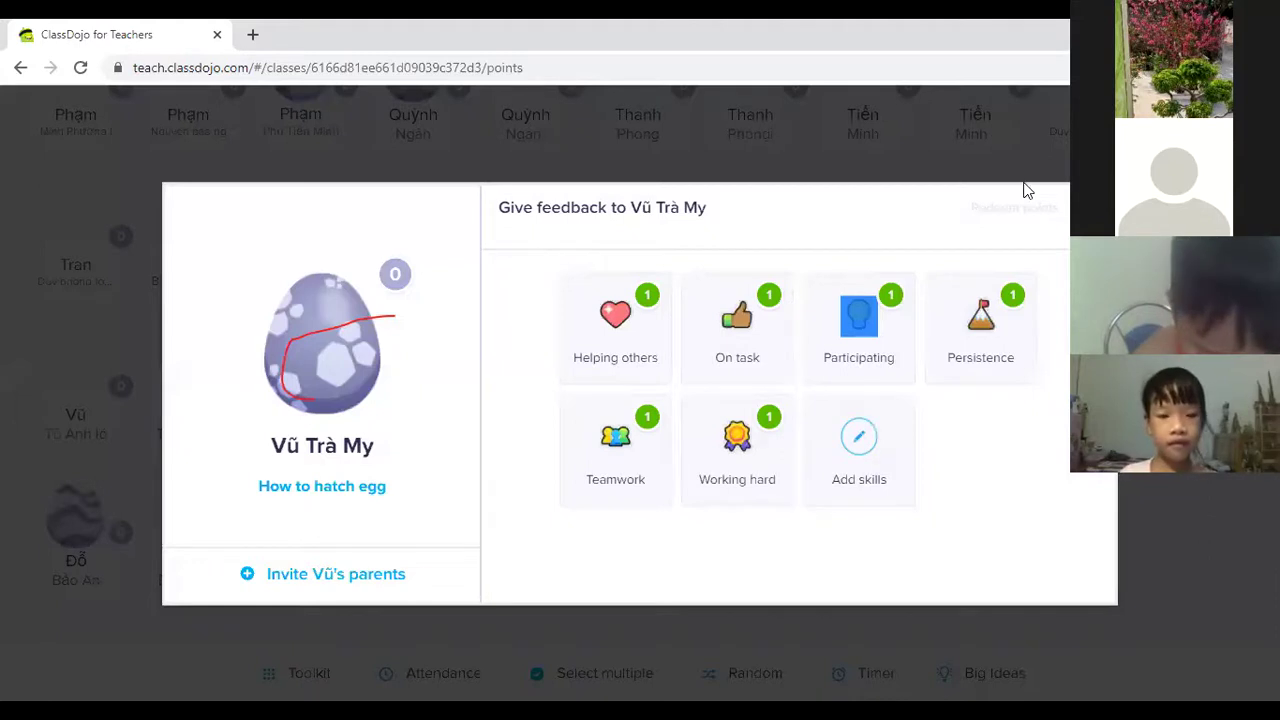
pyautogui.click(1087, 208)
pyautogui.scroll(-10, 690, 360)
pyautogui.scroll(5, 585, 133)
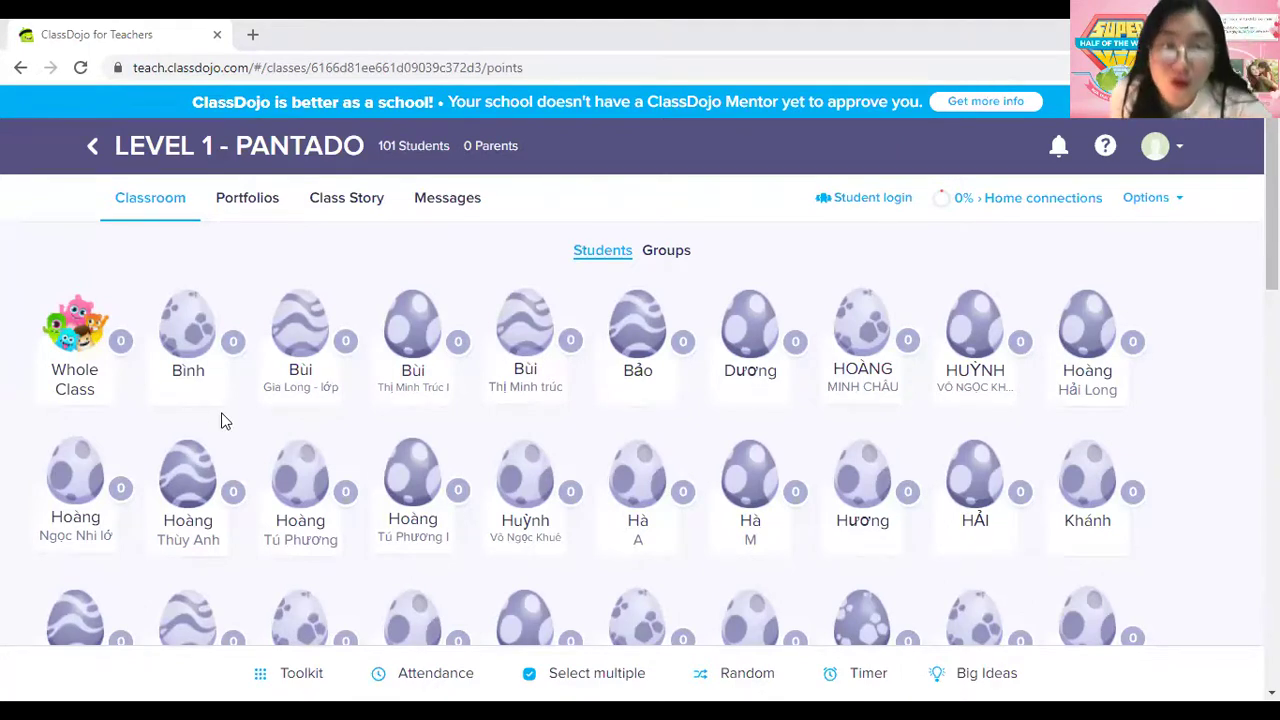
# Open the Give feedback card for the first student in the class grid.
pyautogui.scroll(-1, 123, 357)
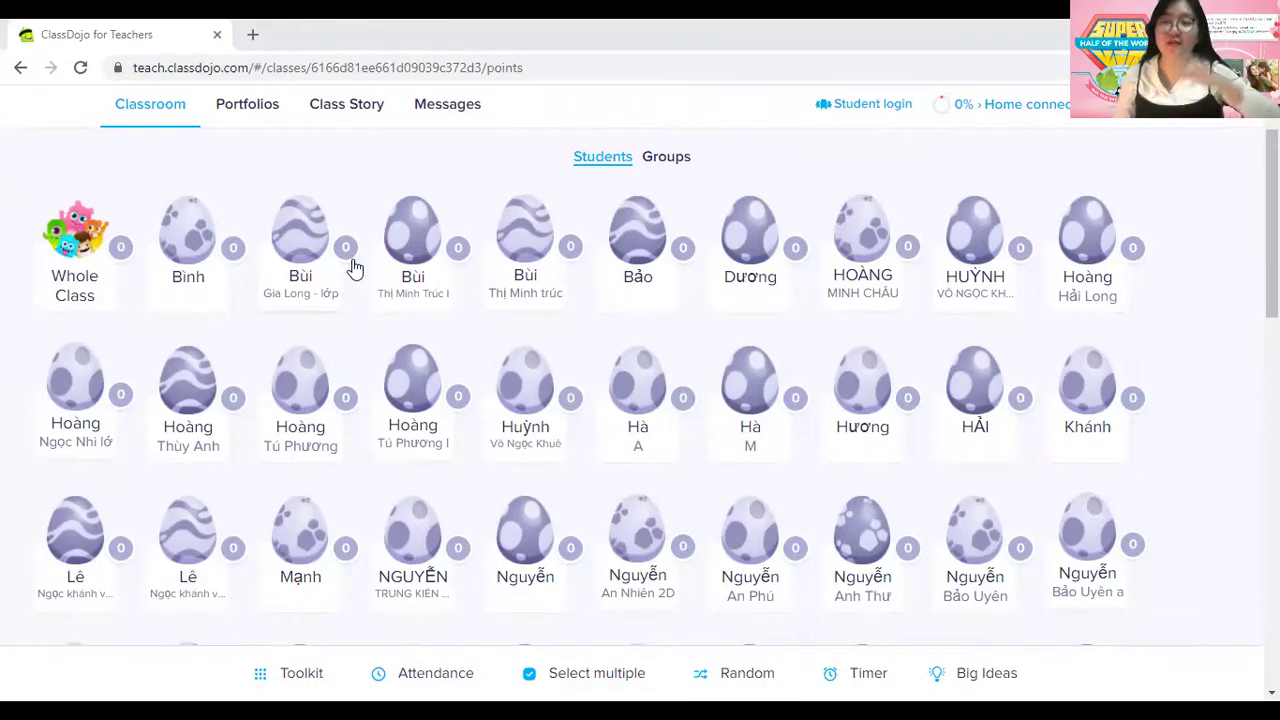
pyautogui.click(192, 250)
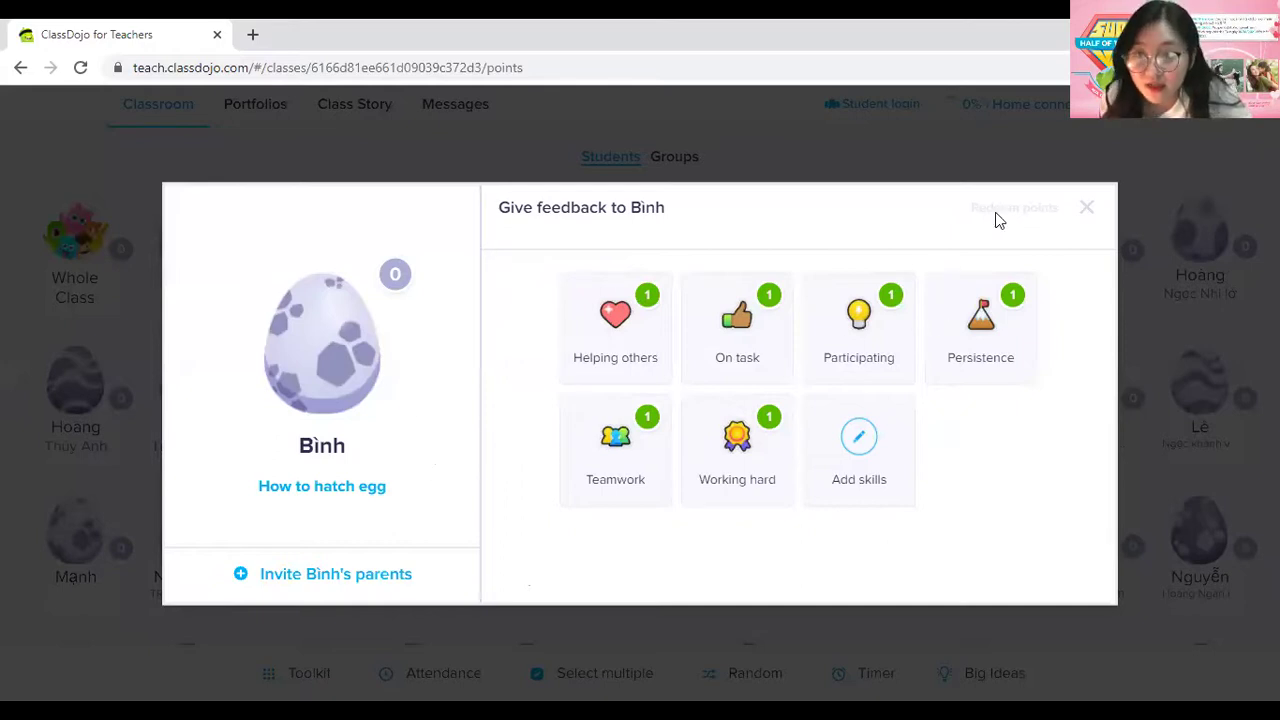
# Close the feedback card, look through View reports from Options, then reopen the Options menu.
pyautogui.click(1091, 206)
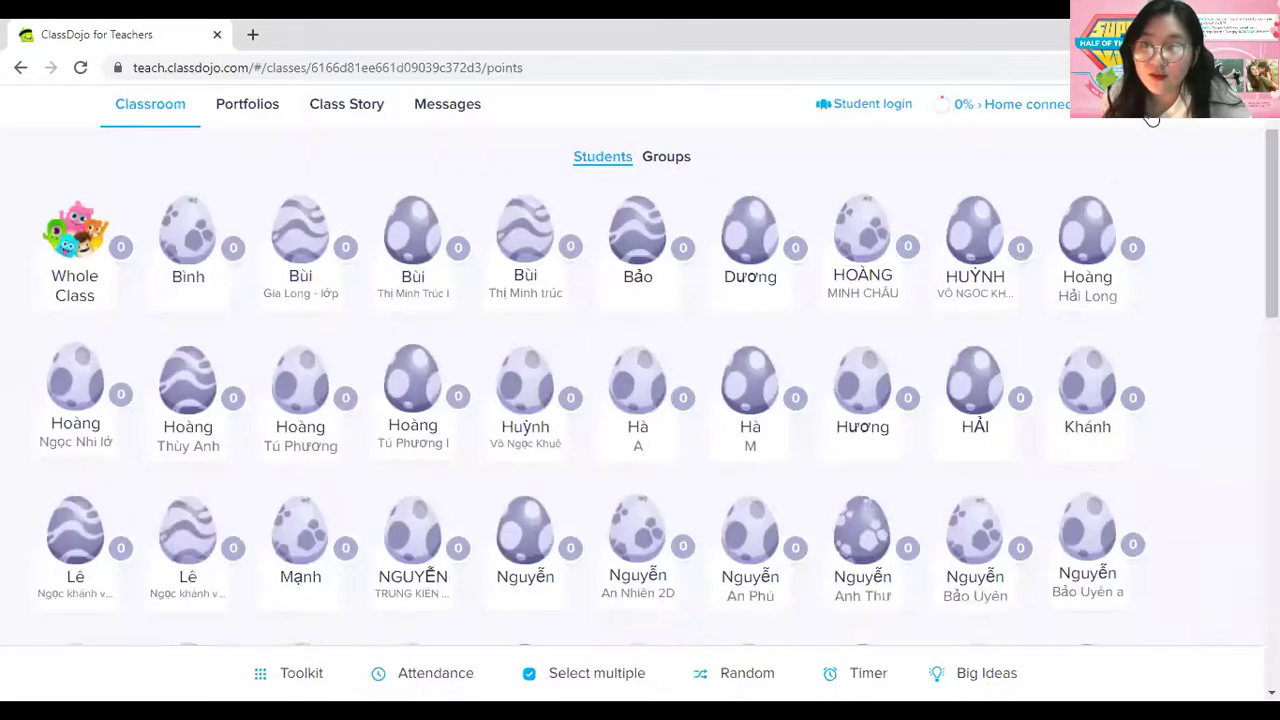
pyautogui.click(1150, 106)
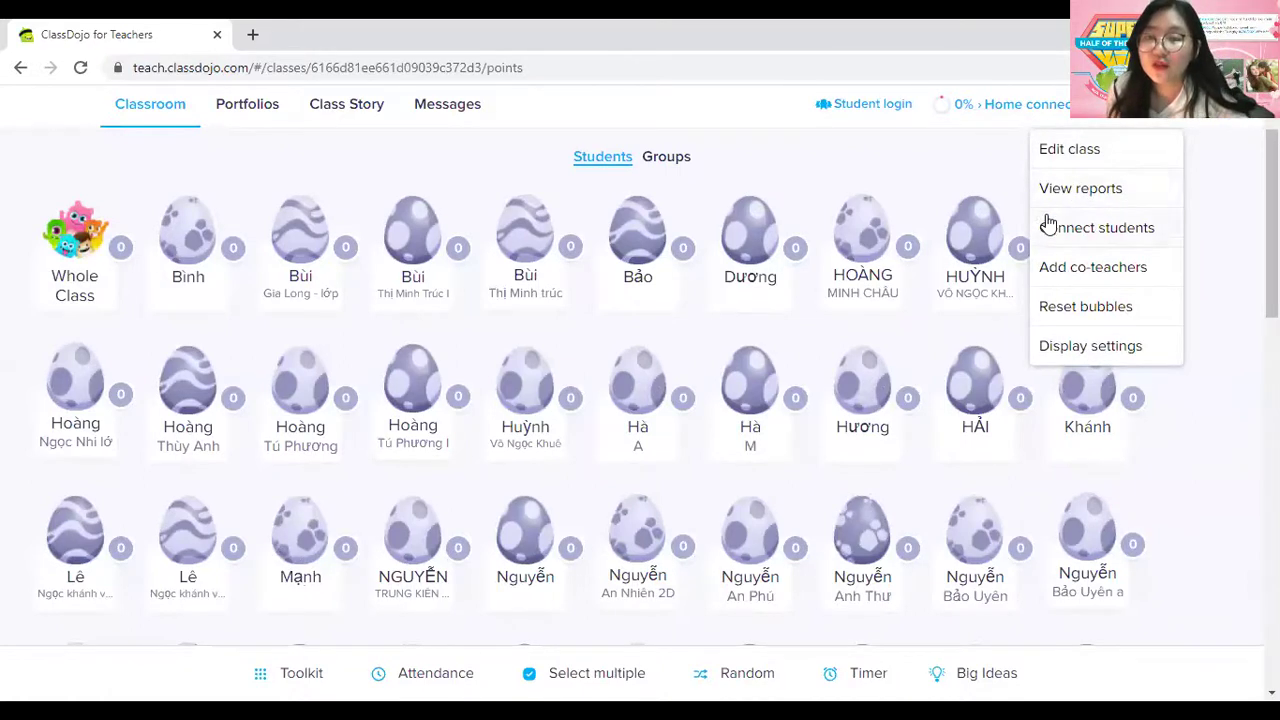
pyautogui.click(1073, 192)
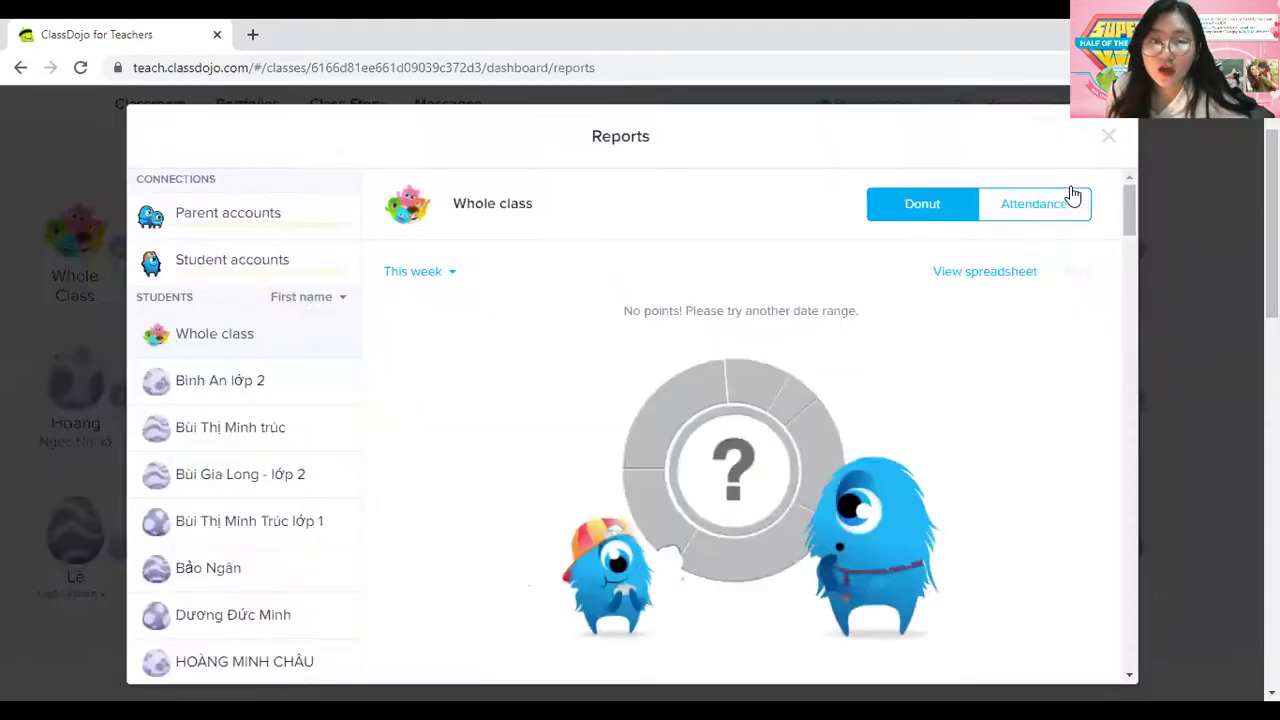
pyautogui.click(257, 385)
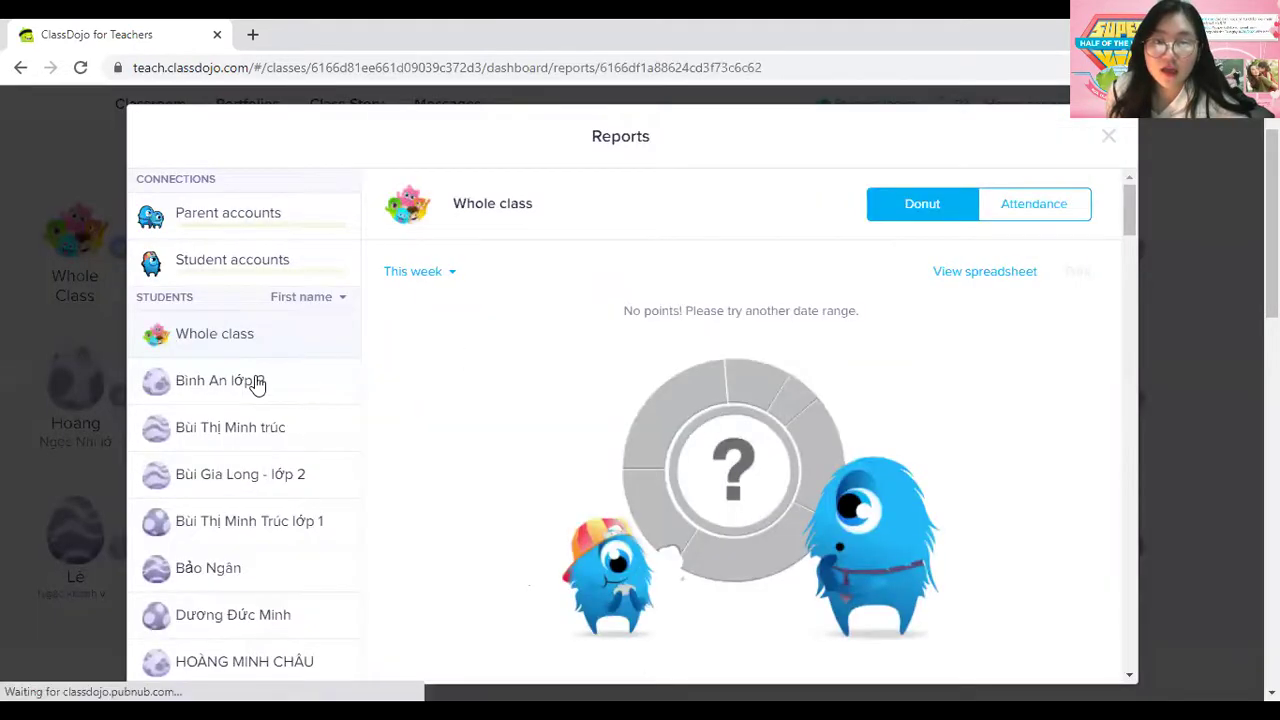
pyautogui.click(1115, 134)
pyautogui.click(1145, 112)
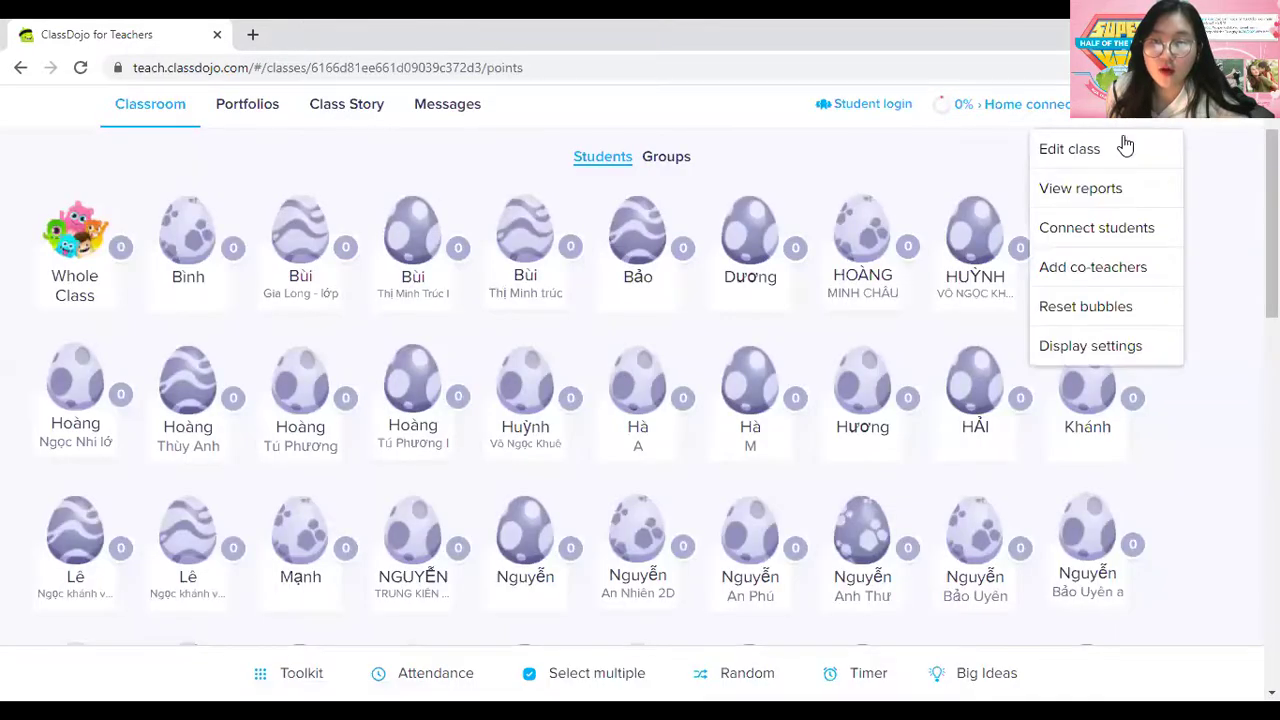
pyautogui.click(1086, 190)
pyautogui.click(1108, 135)
pyautogui.click(1150, 116)
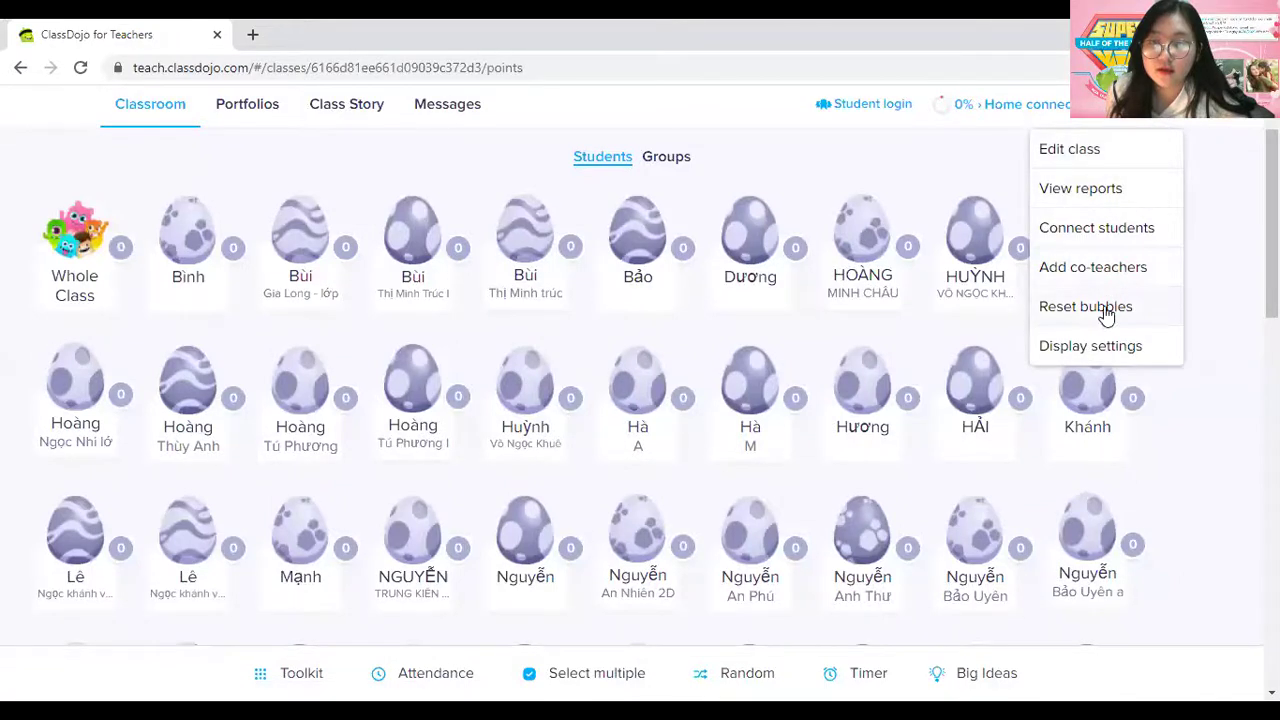
# From Edit class, get the first student's login instructions and sign in through the login link.
pyautogui.click(1069, 149)
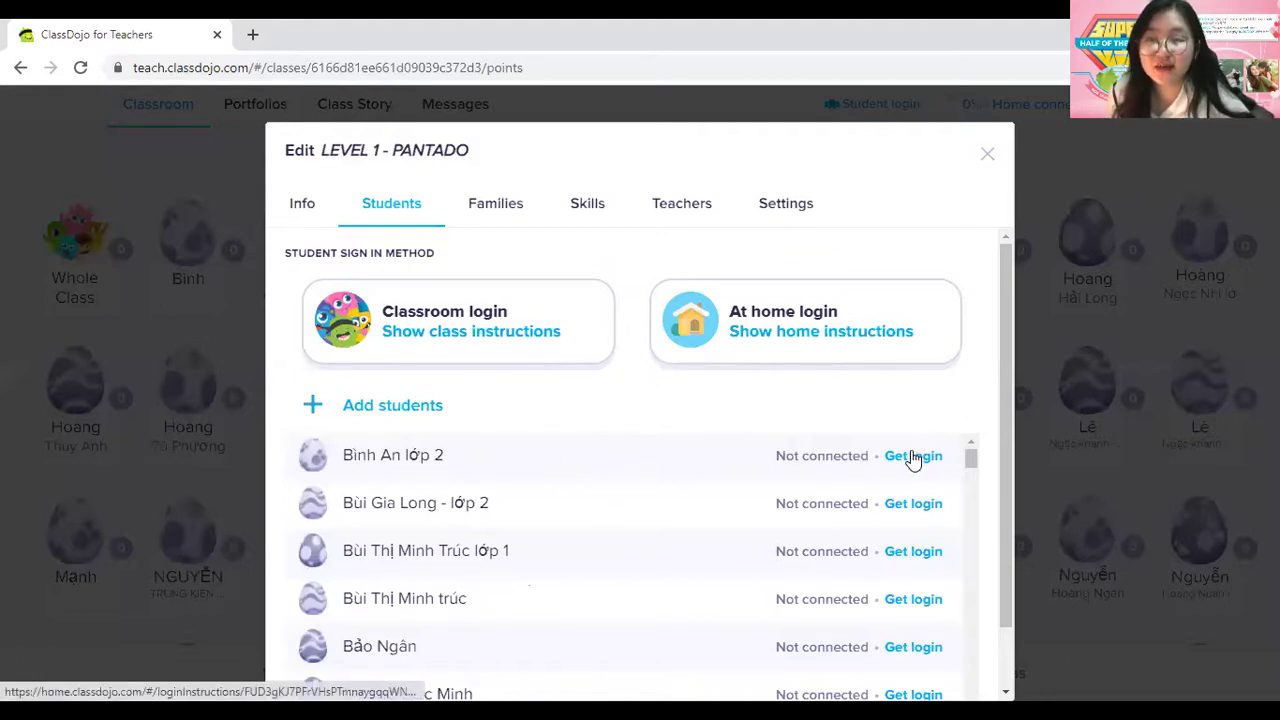
pyautogui.click(911, 460)
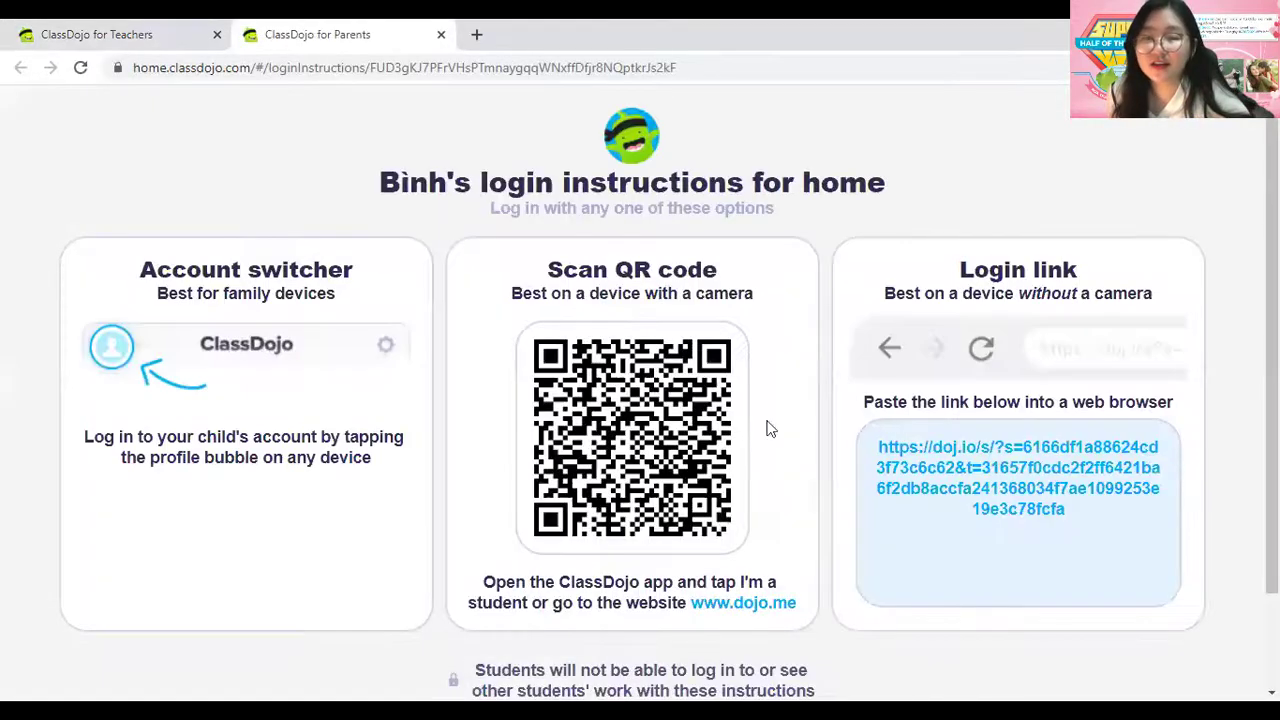
pyautogui.click(943, 462)
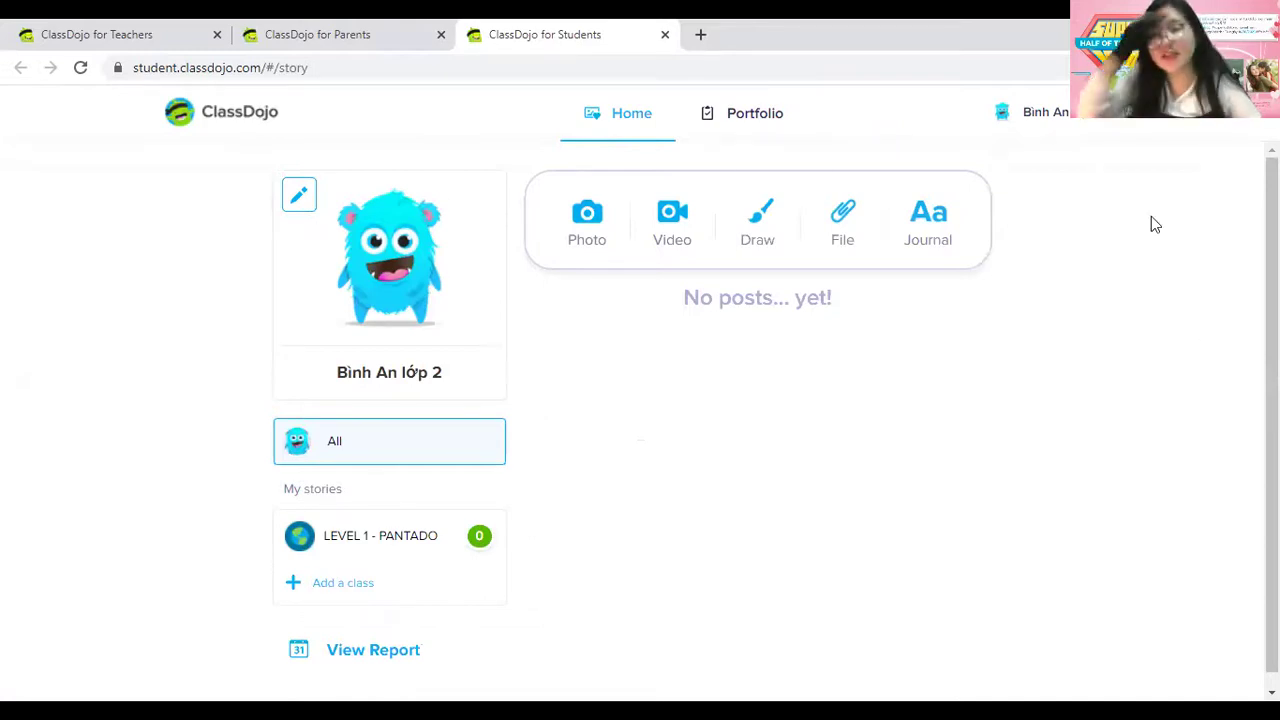
# Close the student account tab after viewing the avatar editor, then reopen the student's login link.
pyautogui.click(362, 295)
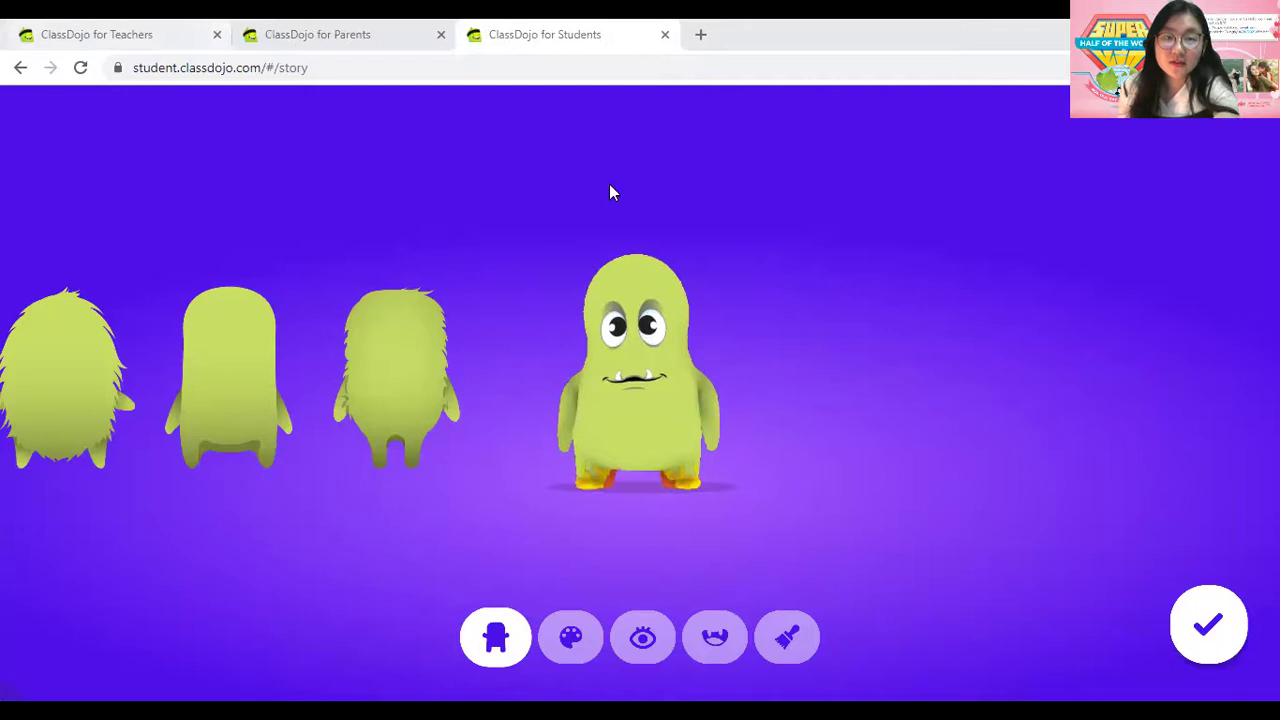
pyautogui.click(664, 34)
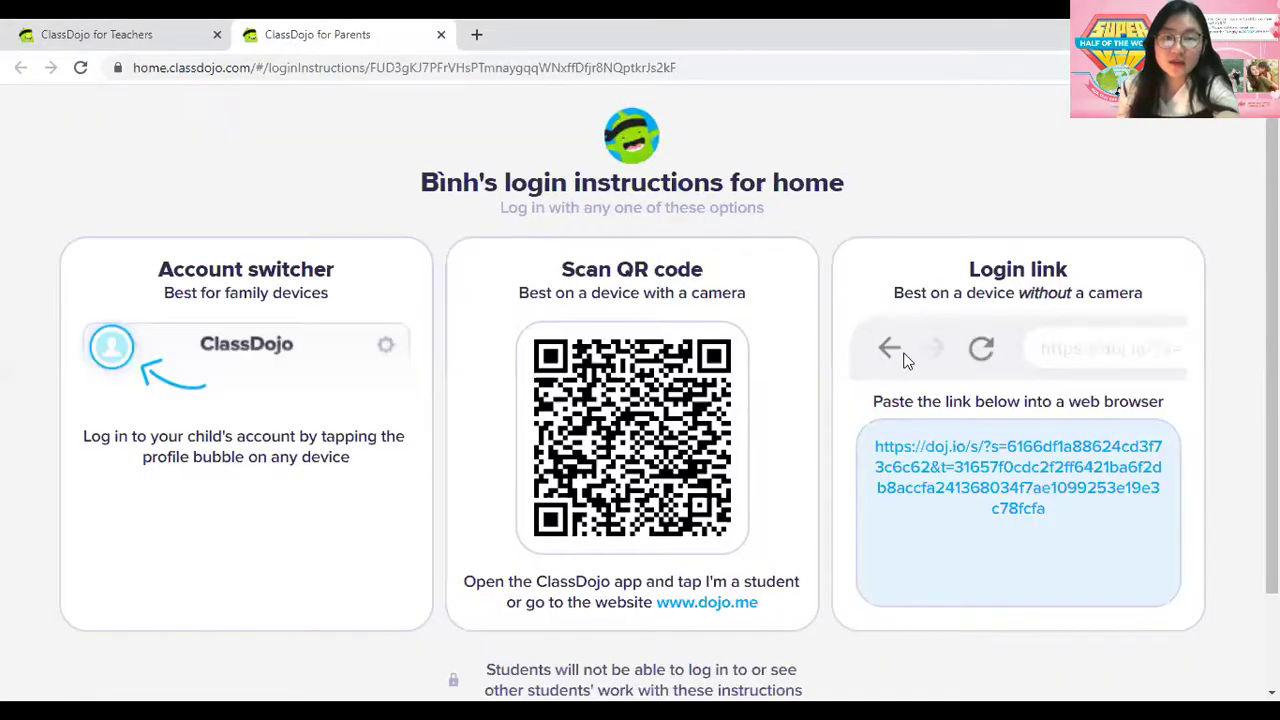
pyautogui.click(941, 469)
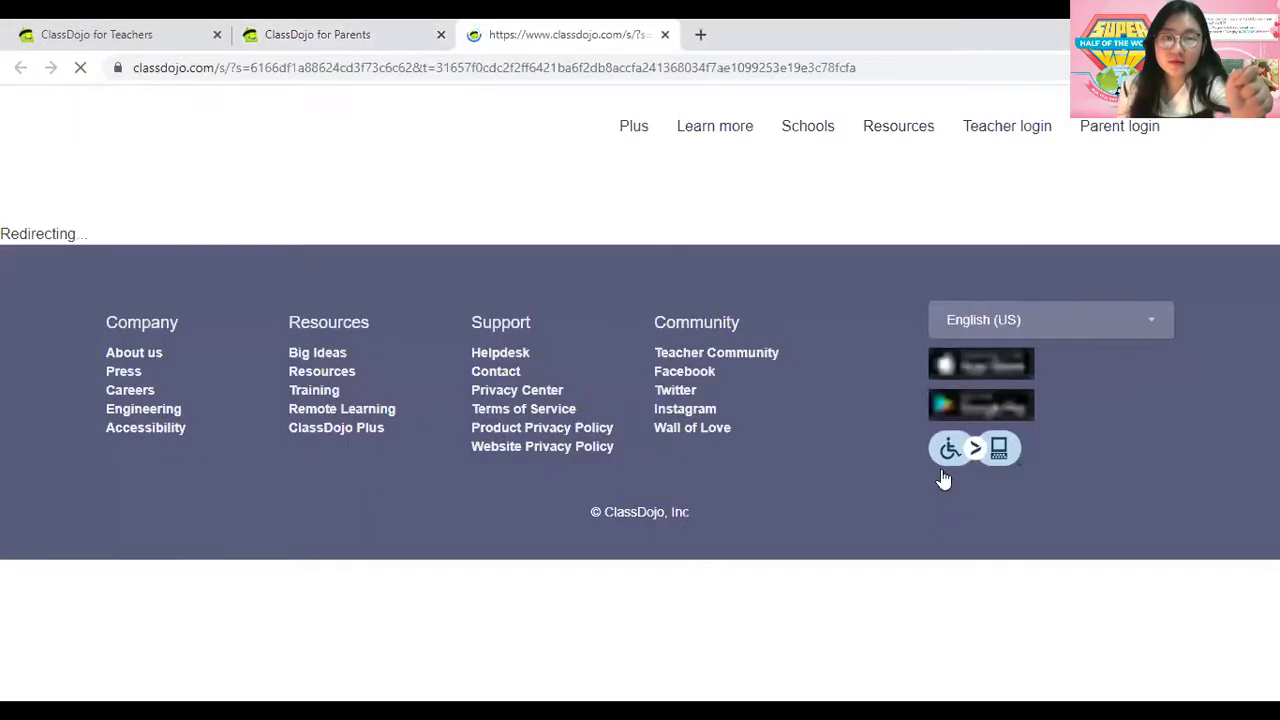